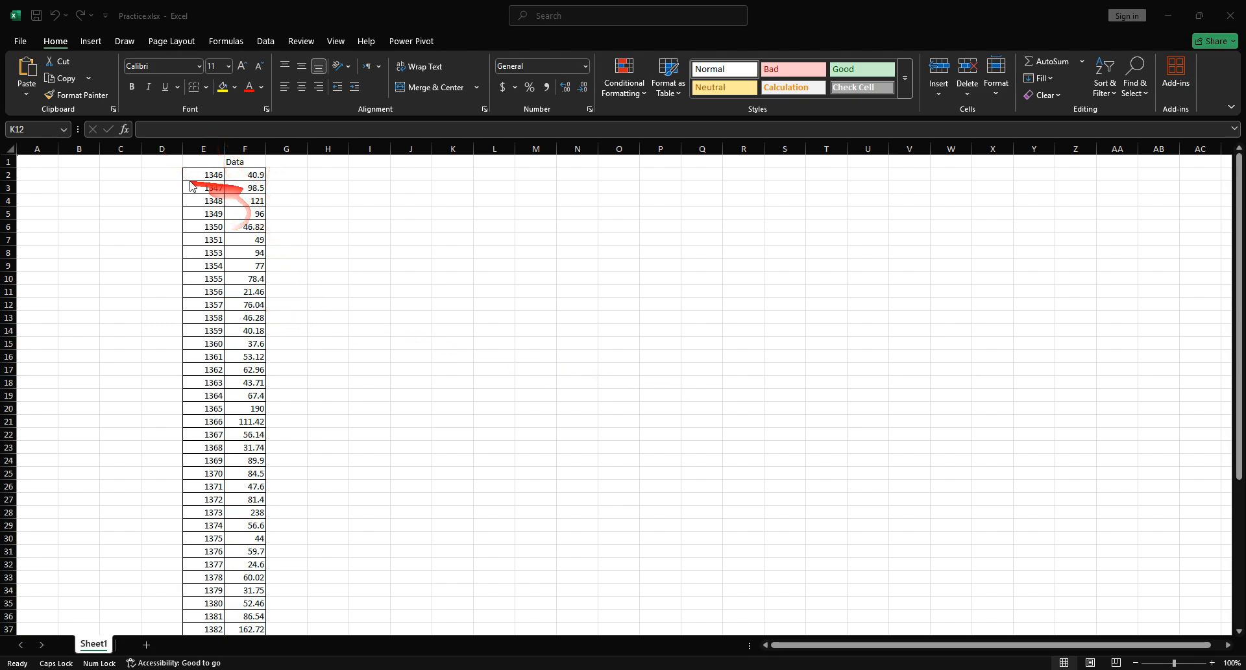
pyautogui.click(356, 251)
pyautogui.click(251, 174)
pyautogui.click(322, 203)
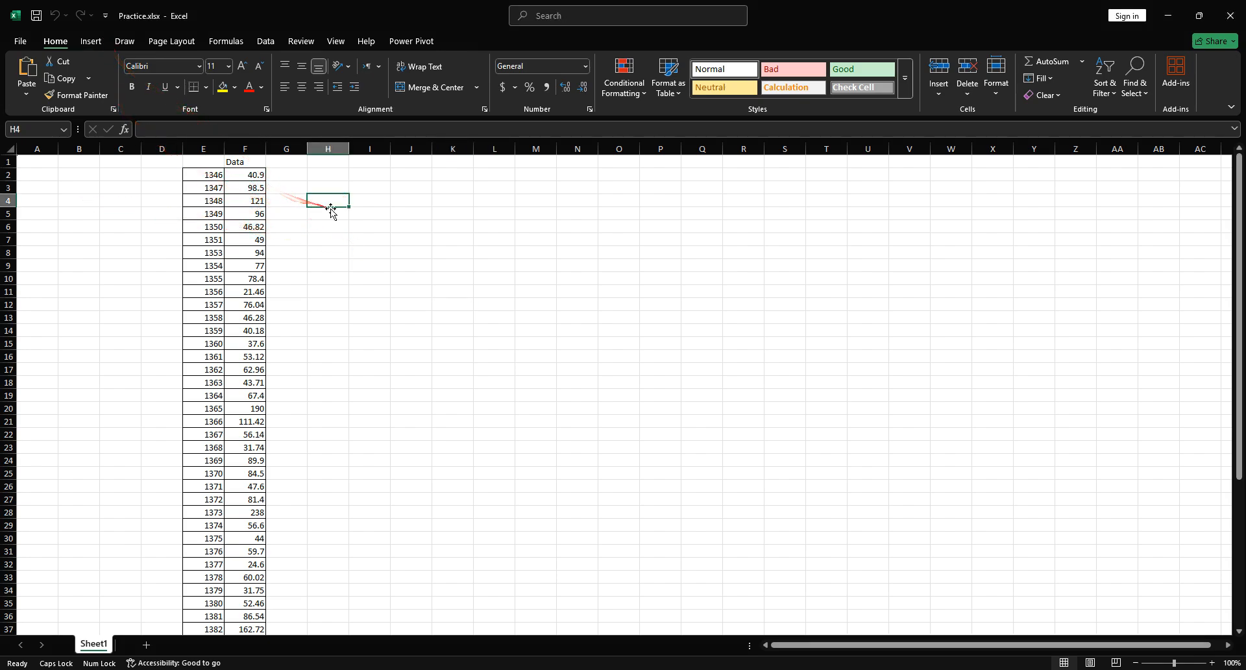
# Enter the label k in cell J4, beside the data table
pyautogui.click(404, 206)
pyautogui.press('capslock')
pyautogui.write('k')
pyautogui.press('Return')
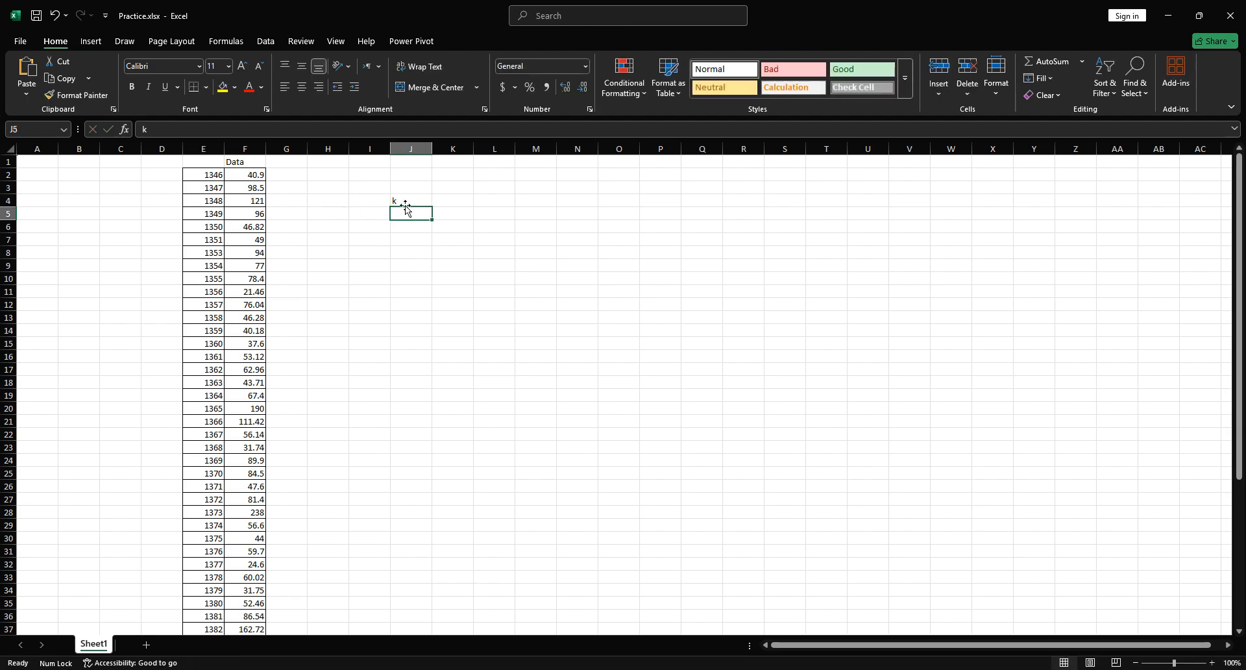
# Calculate the number of classes in K4 with the formula =1+3.32*LOG10(COUNT(F2:F52))
pyautogui.press('Up')
pyautogui.press('Right')
pyautogui.write('=')
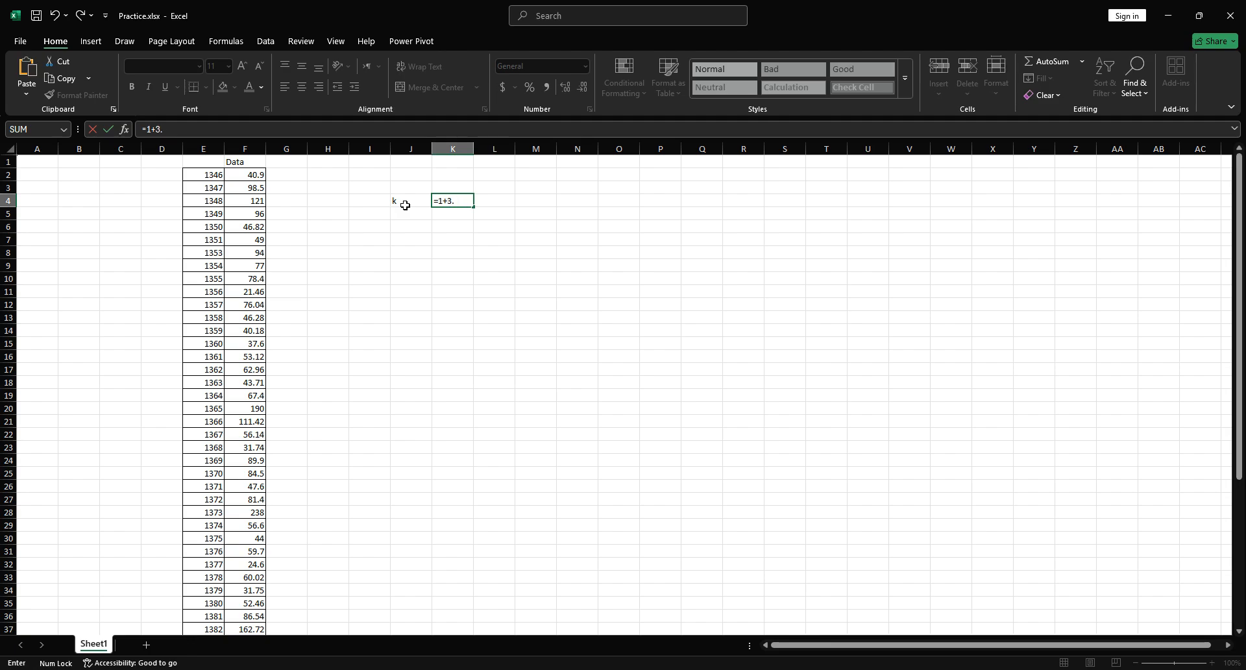
pyautogui.write('1+3.32*lo')
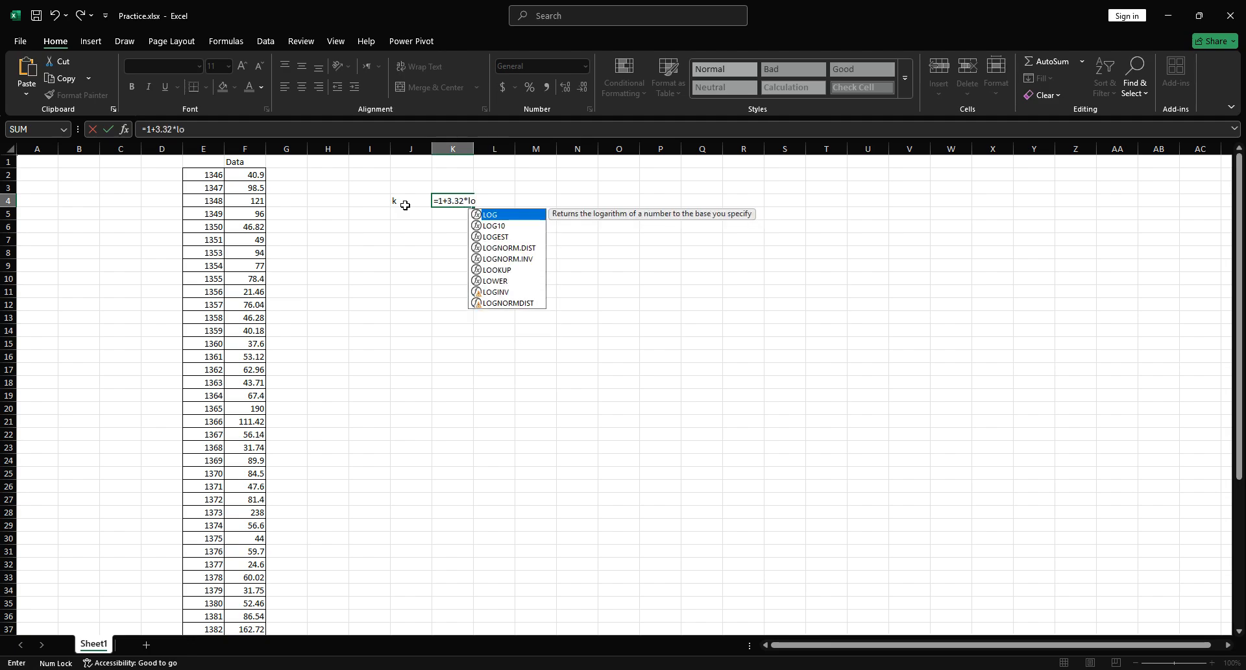
pyautogui.doubleClick(477, 226)
pyautogui.write('co')
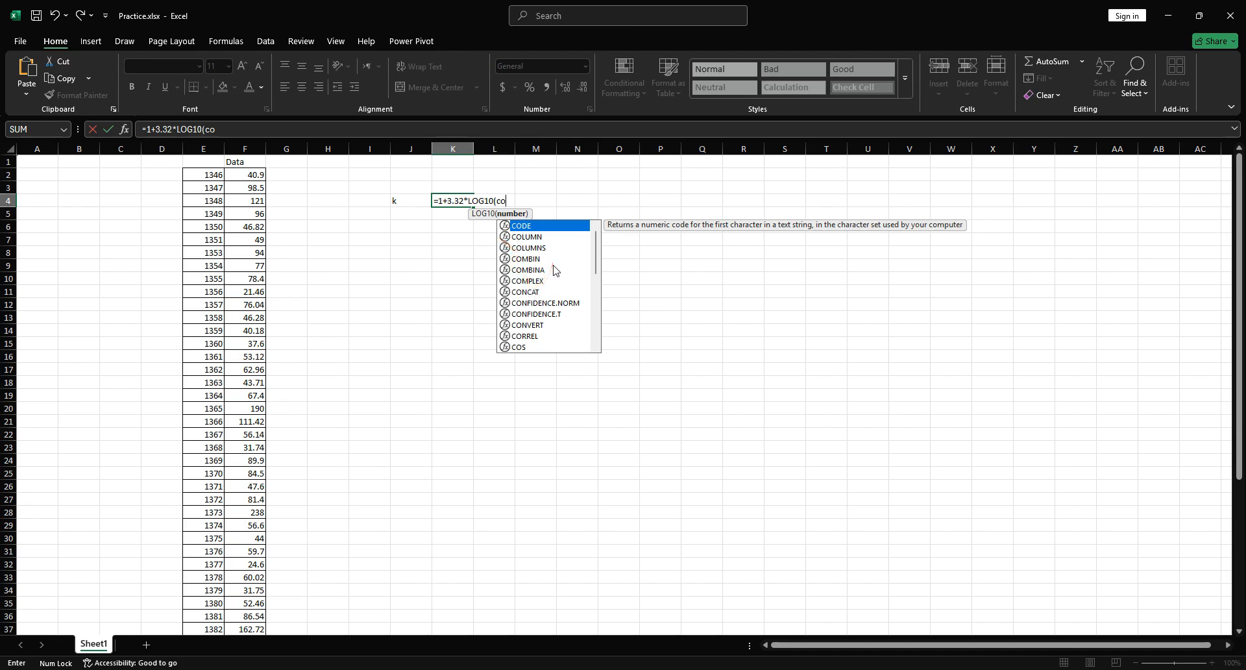
pyautogui.write('unt')
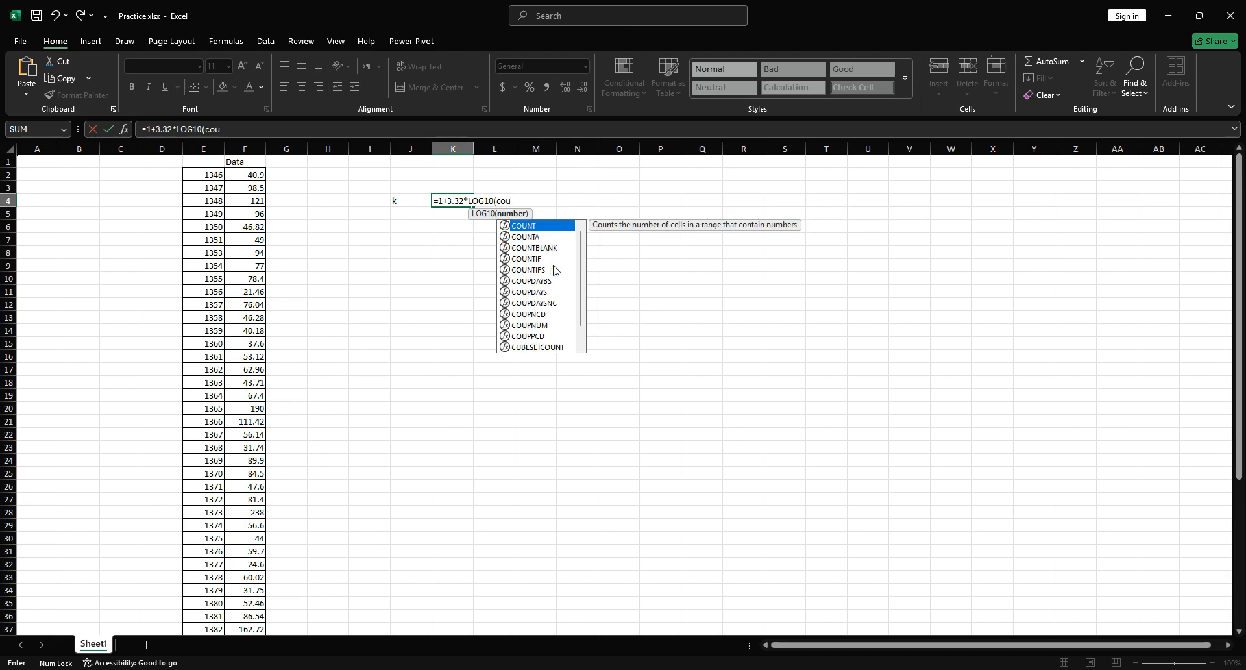
pyautogui.doubleClick(552, 227)
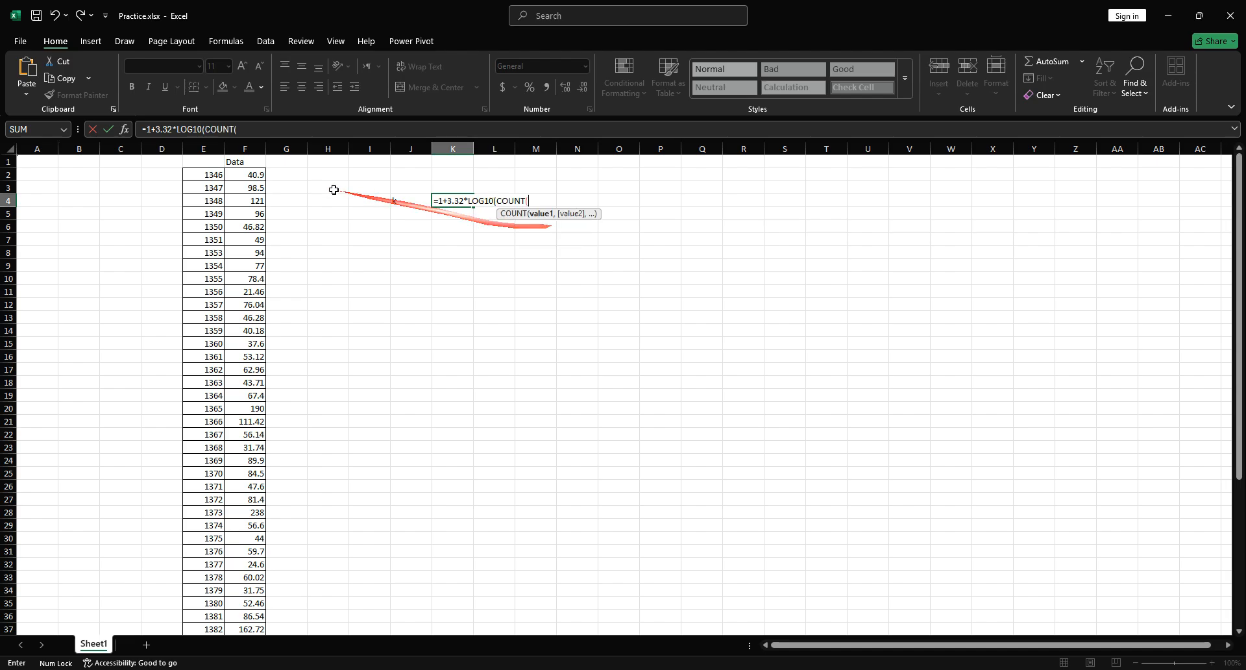
pyautogui.click(256, 175)
pyautogui.hotkey('ctrl', 'shift', 'Down')
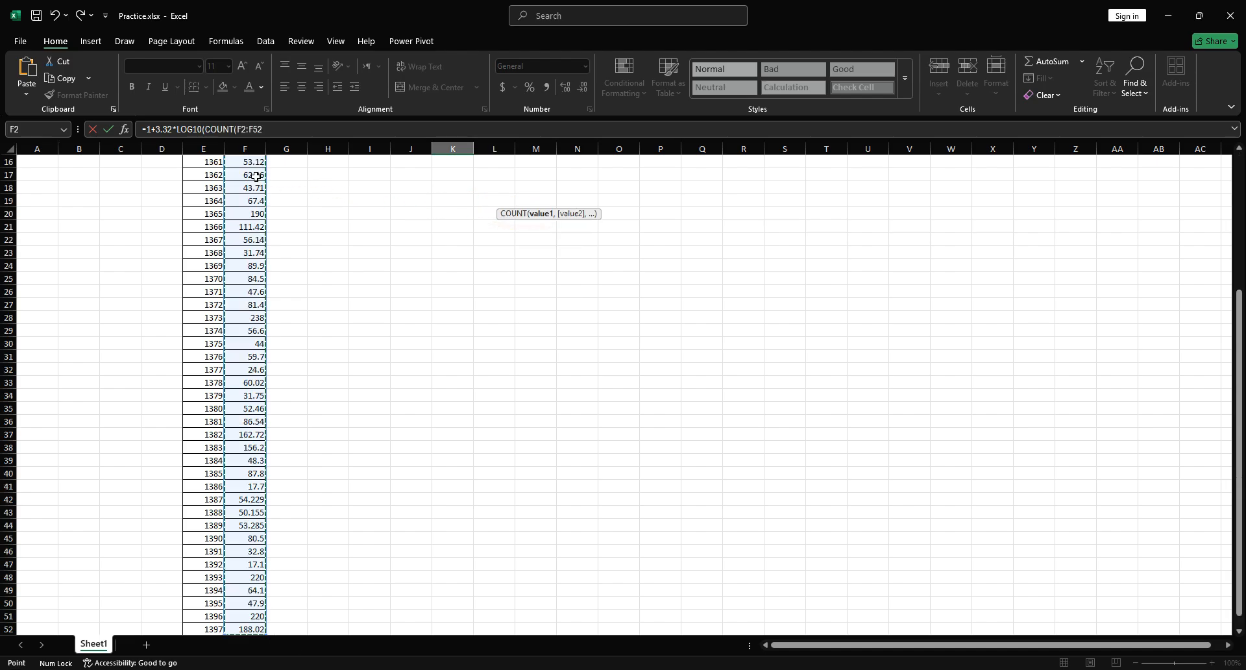
pyautogui.press('Return')
pyautogui.press('Return')
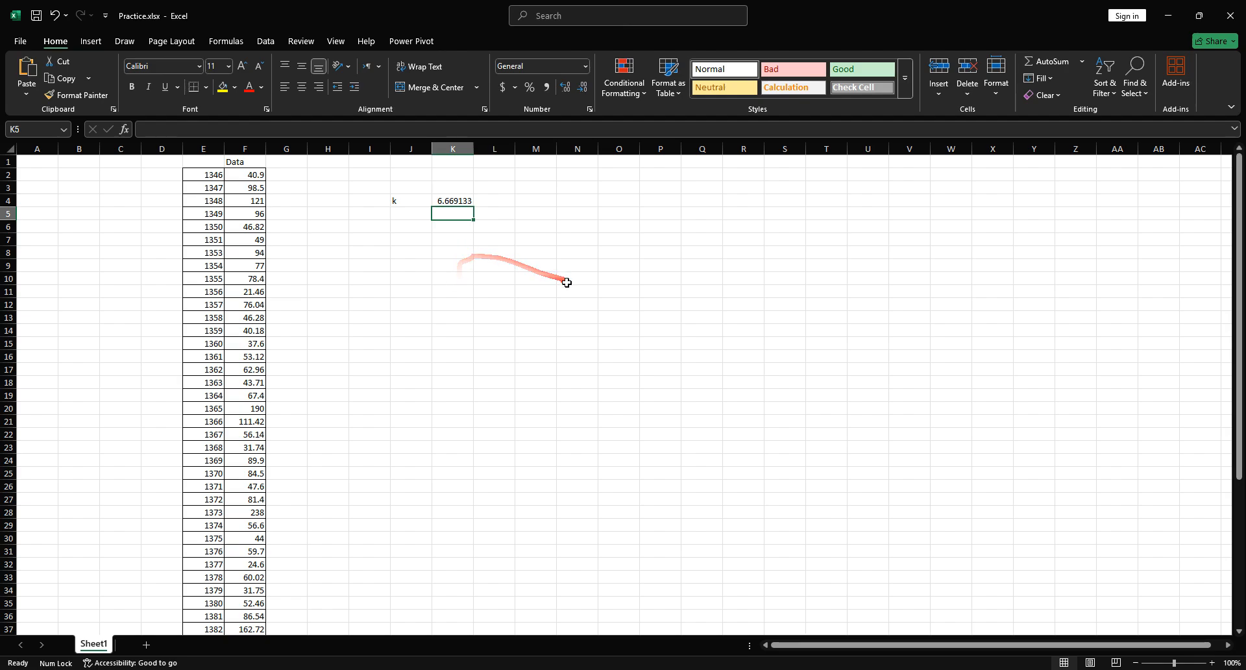
# Replace the formula in K4 with the whole number 6
pyautogui.click(452, 200)
pyautogui.write('6')
pyautogui.press('Return')
# Enter the labels max, min and r in cells J5 to J7 below k
pyautogui.press('Left')
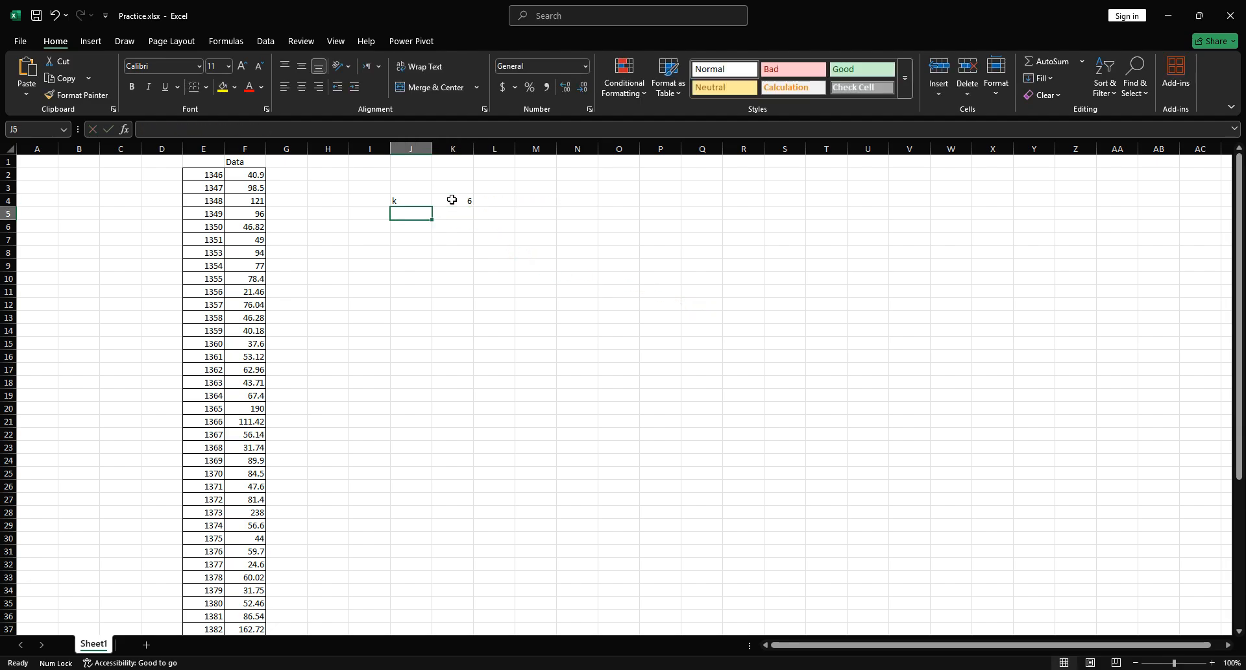
pyautogui.write('=')
pyautogui.press('BackSpace')
pyautogui.press('Return')
pyautogui.write('m')
pyautogui.press('Return')
pyautogui.write('r')
pyautogui.press('Tab')
# Calculate the maximum of the data values F2:F52 in K5 with the MAX function
pyautogui.press('Up')
pyautogui.press('Up')
pyautogui.write('=')
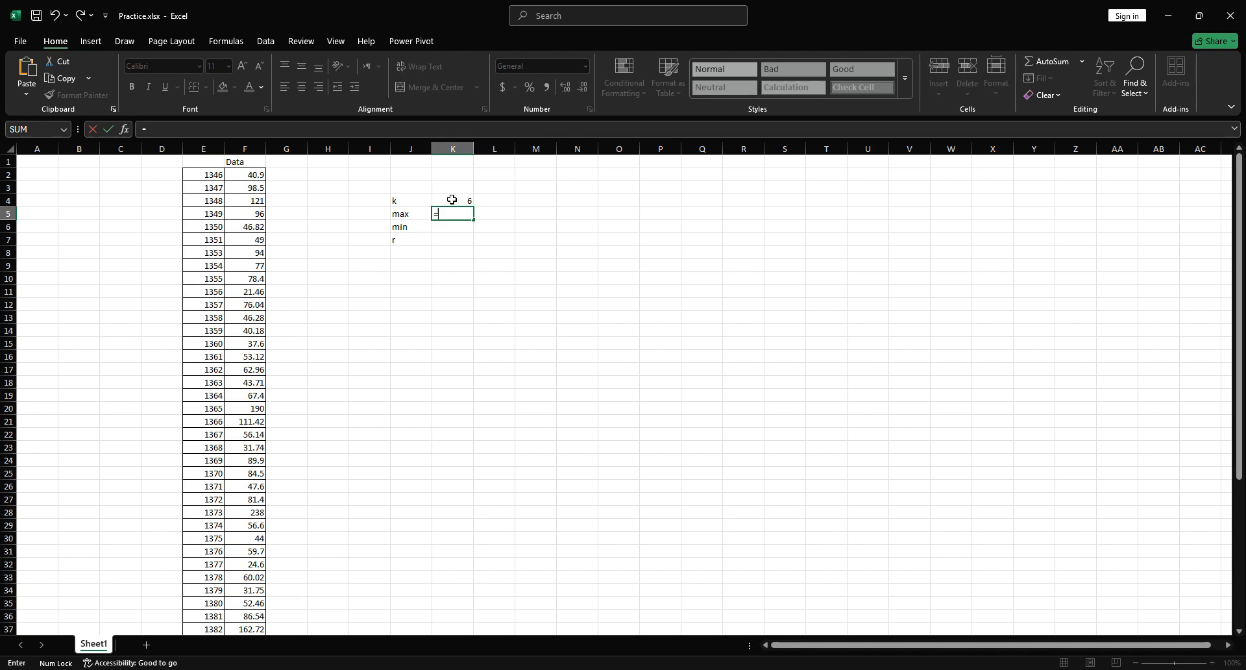
pyautogui.write('ma')
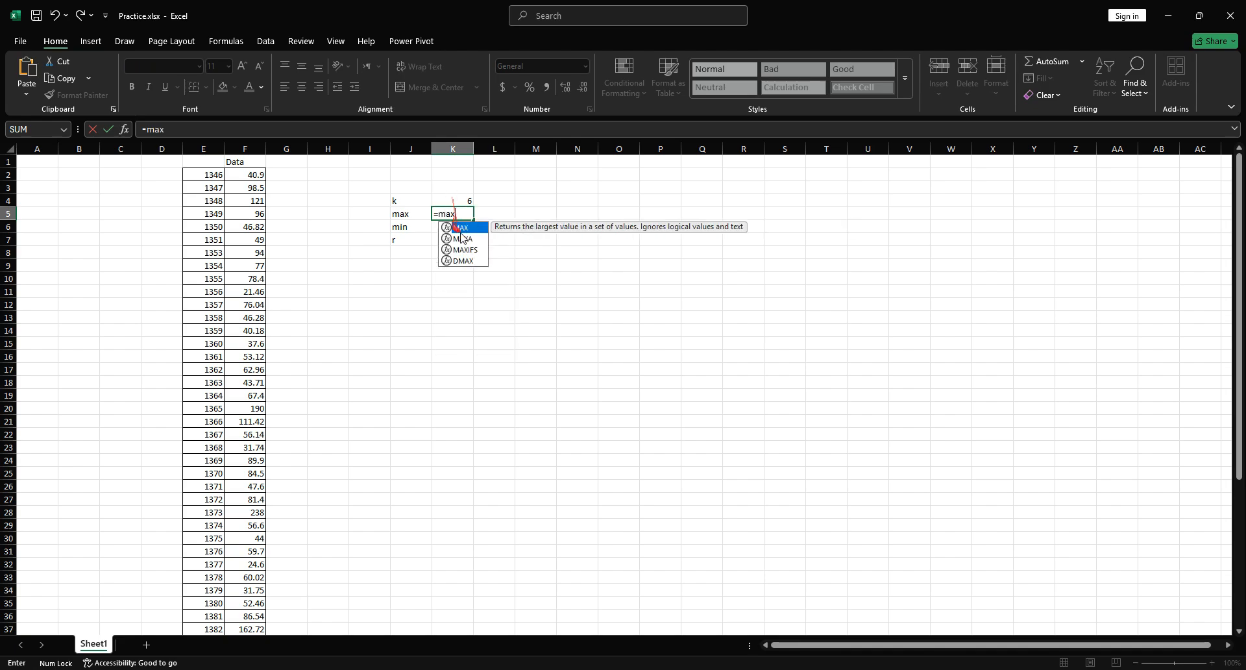
pyautogui.write('x')
pyautogui.press('Tab')
pyautogui.click(262, 175)
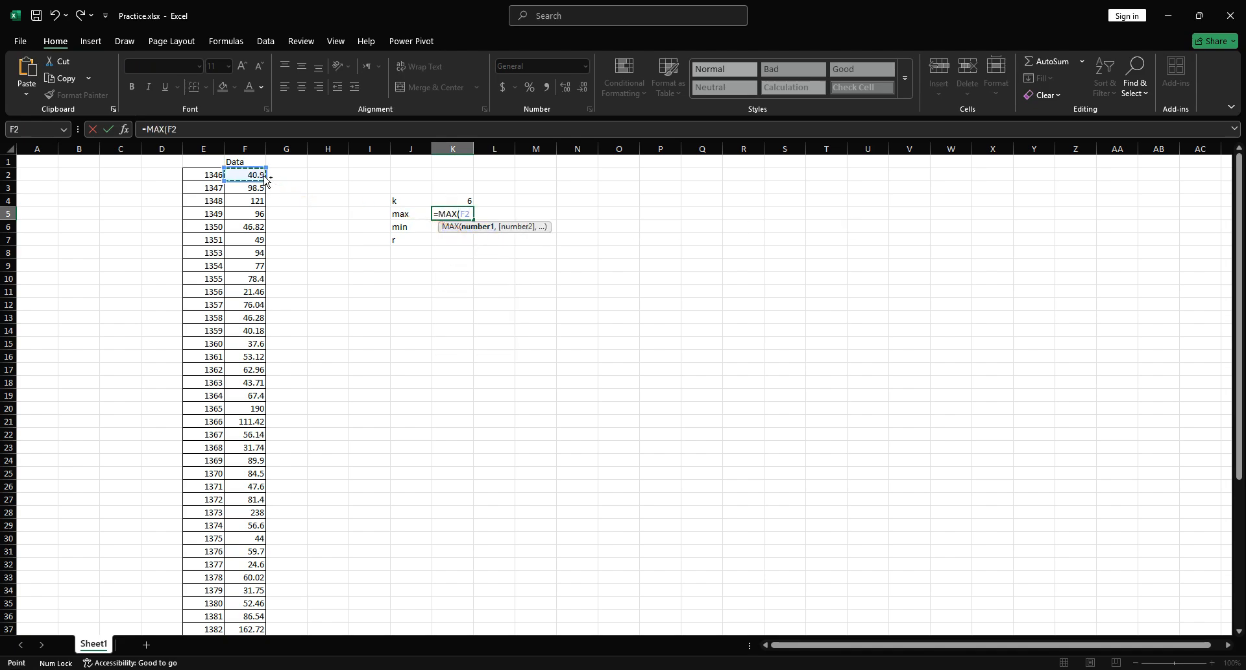
pyautogui.hotkey('ctrl', 'shift', 'Down')
pyautogui.press('Return')
pyautogui.scroll(2, 416, 260)
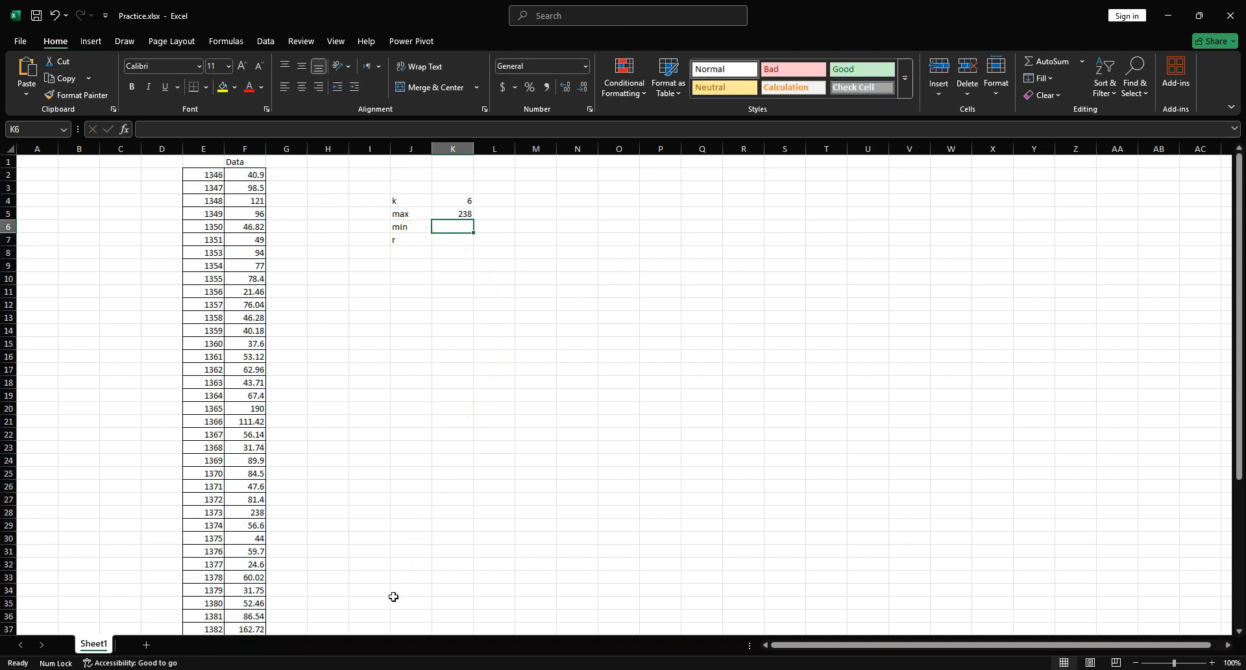
# Calculate the minimum of the data values F2:F52 in K6 with the MIN function
pyautogui.write('=min')
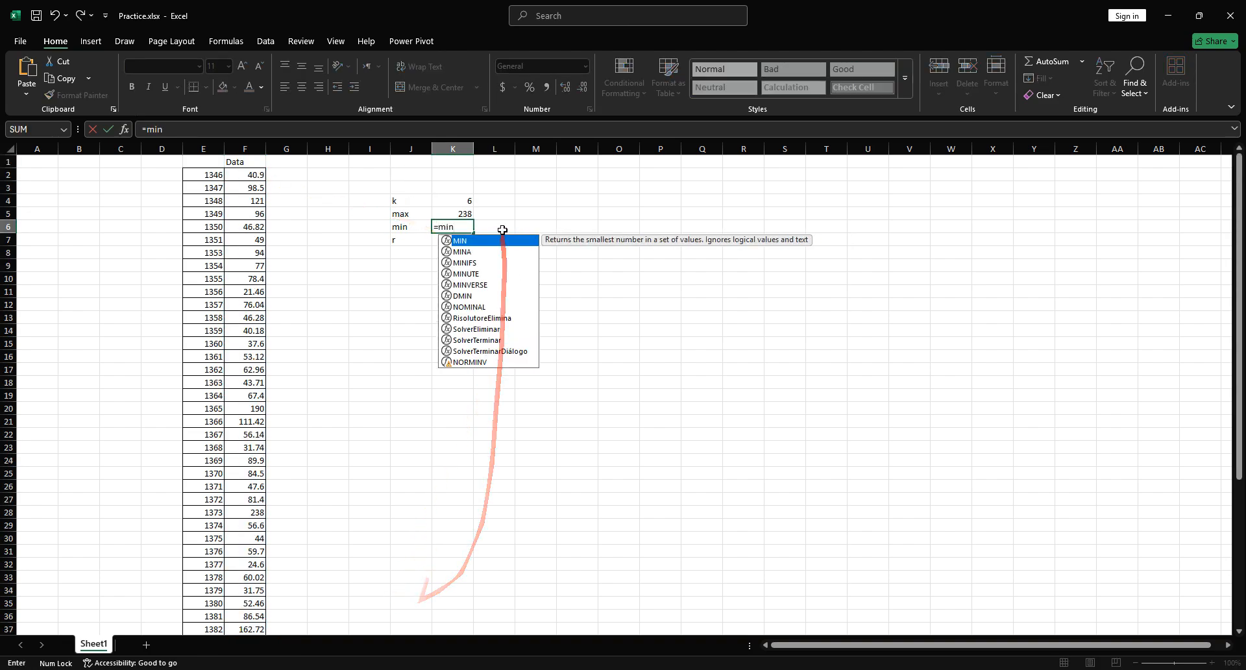
pyautogui.press('Tab')
pyautogui.click(234, 176)
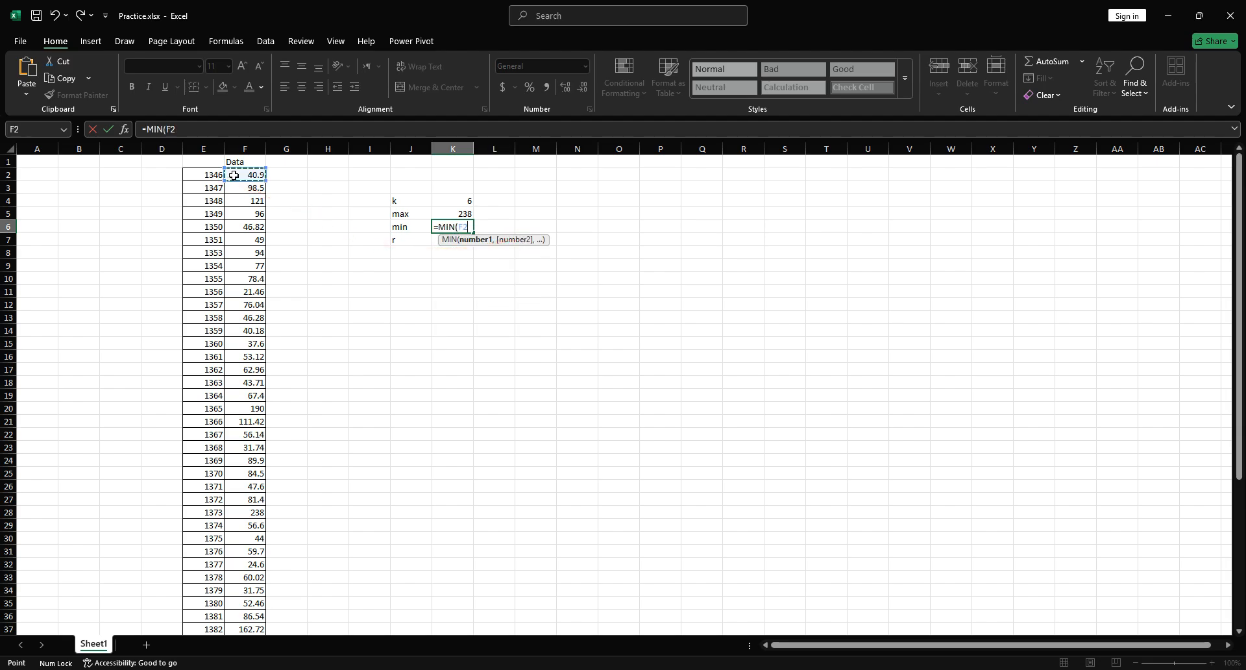
pyautogui.hotkey('ctrl', 'shift', 'Down')
pyautogui.press('Return')
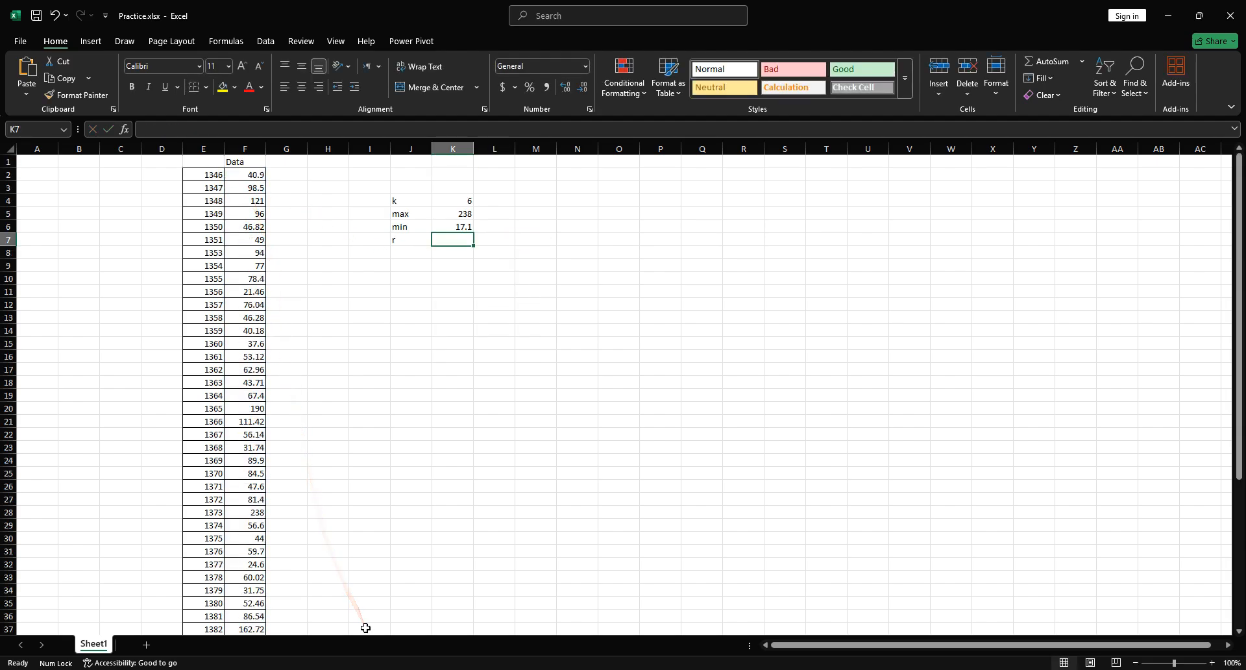
# Calculate the range in K7 as max minus min with the formula =K5-K6
pyautogui.write('=')
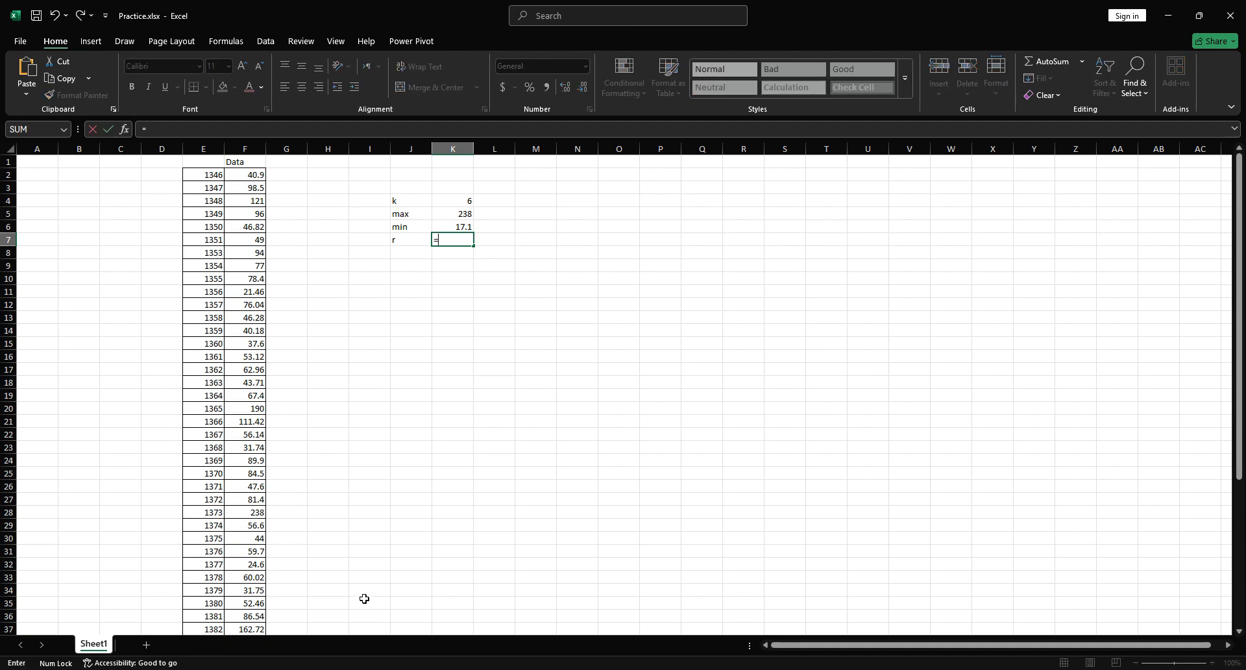
pyautogui.click(460, 216)
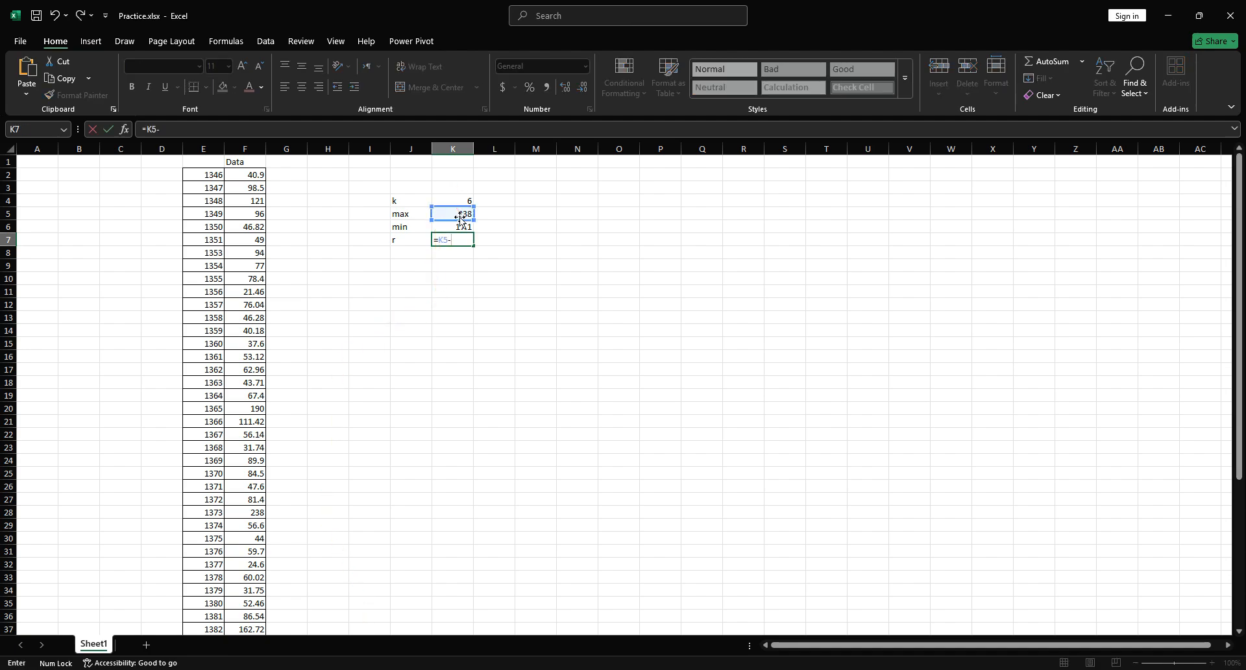
pyautogui.click(465, 224)
pyautogui.press('Return')
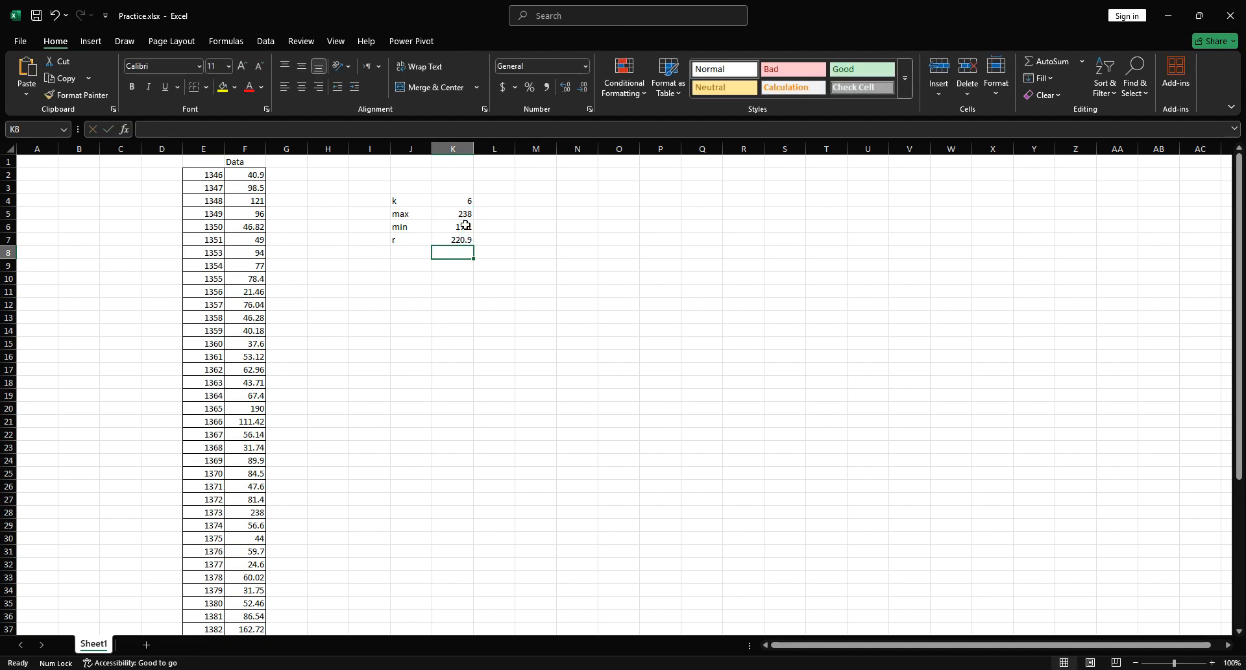
# Label cell J8 as l and calculate the class width in K8 with =K7/K4
pyautogui.press('Left')
pyautogui.write('l')
pyautogui.press('Return')
pyautogui.press('Right')
pyautogui.press('Right')
pyautogui.press('Up')
pyautogui.press('Left')
pyautogui.write('=')
pyautogui.click(462, 240)
pyautogui.write('/')
pyautogui.click(462, 199)
pyautogui.press('Return')
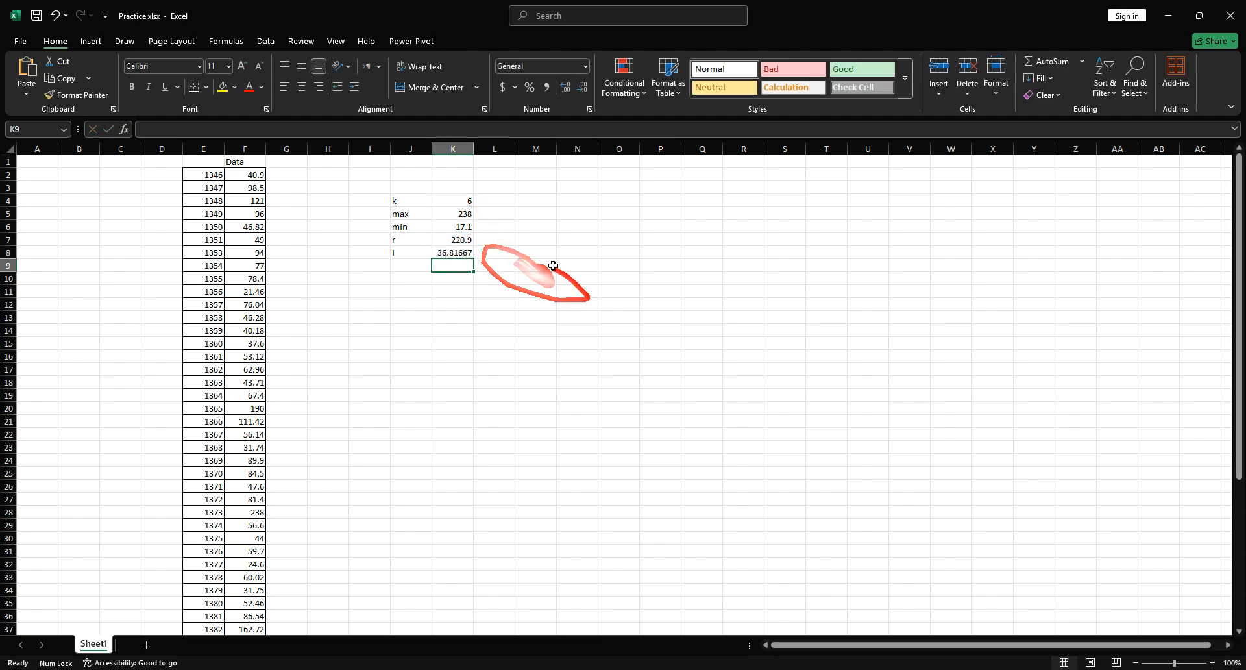
# Enter the label count in cell J9
pyautogui.click(536, 290)
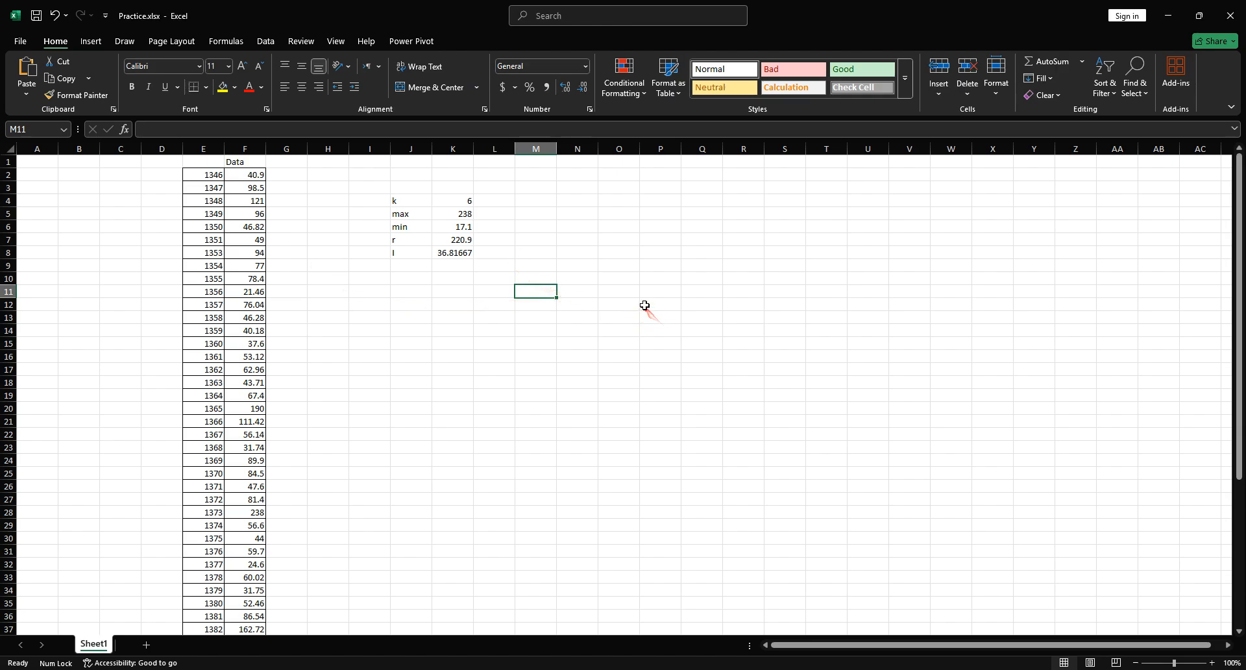
pyautogui.click(411, 265)
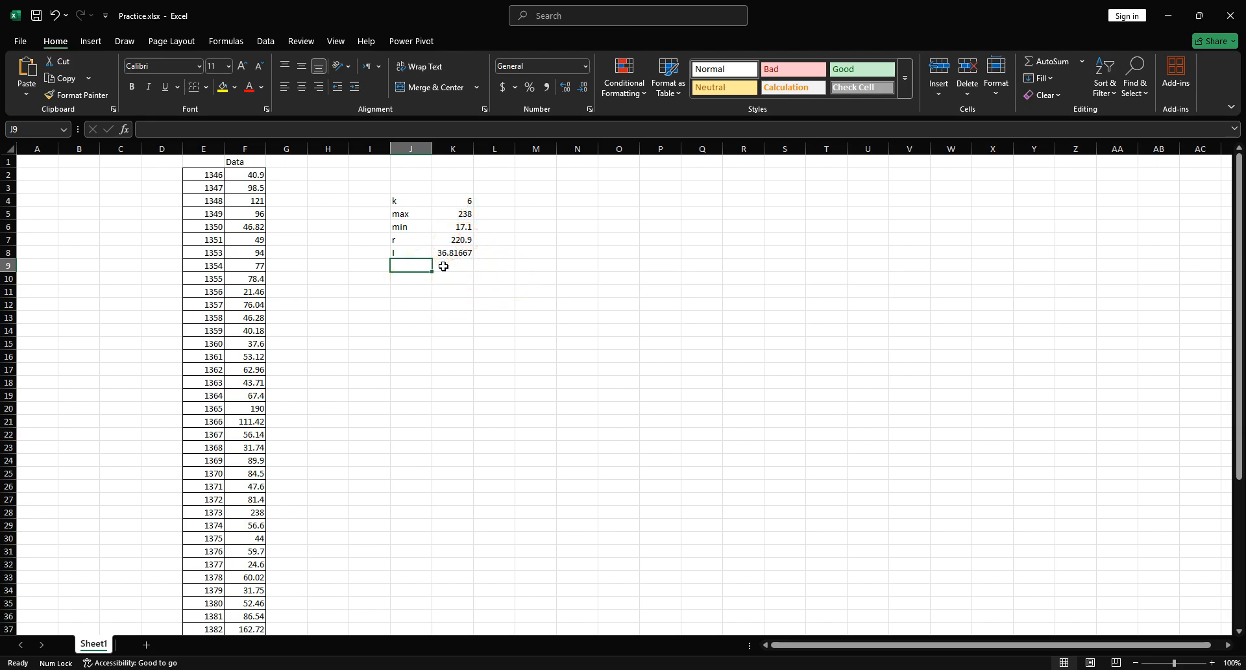
pyautogui.write('co')
pyautogui.press('Return')
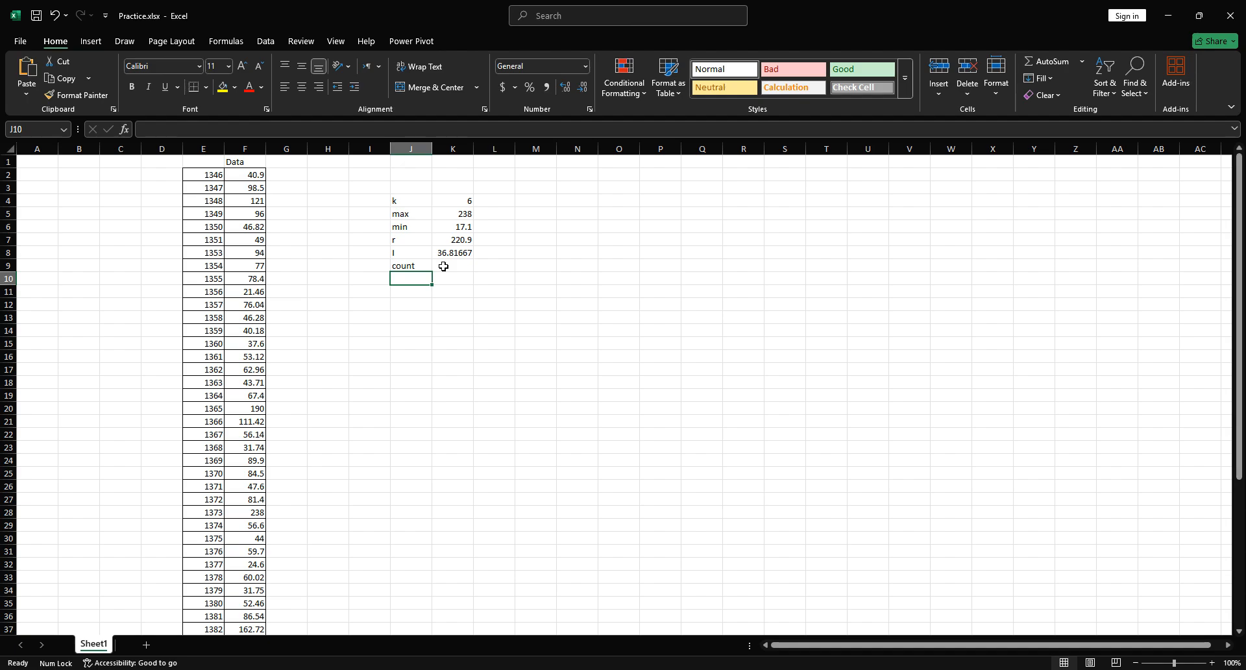
# Count the data values F2:F52 in K9 with the COUNT function
pyautogui.click(444, 266)
pyautogui.write('=coun')
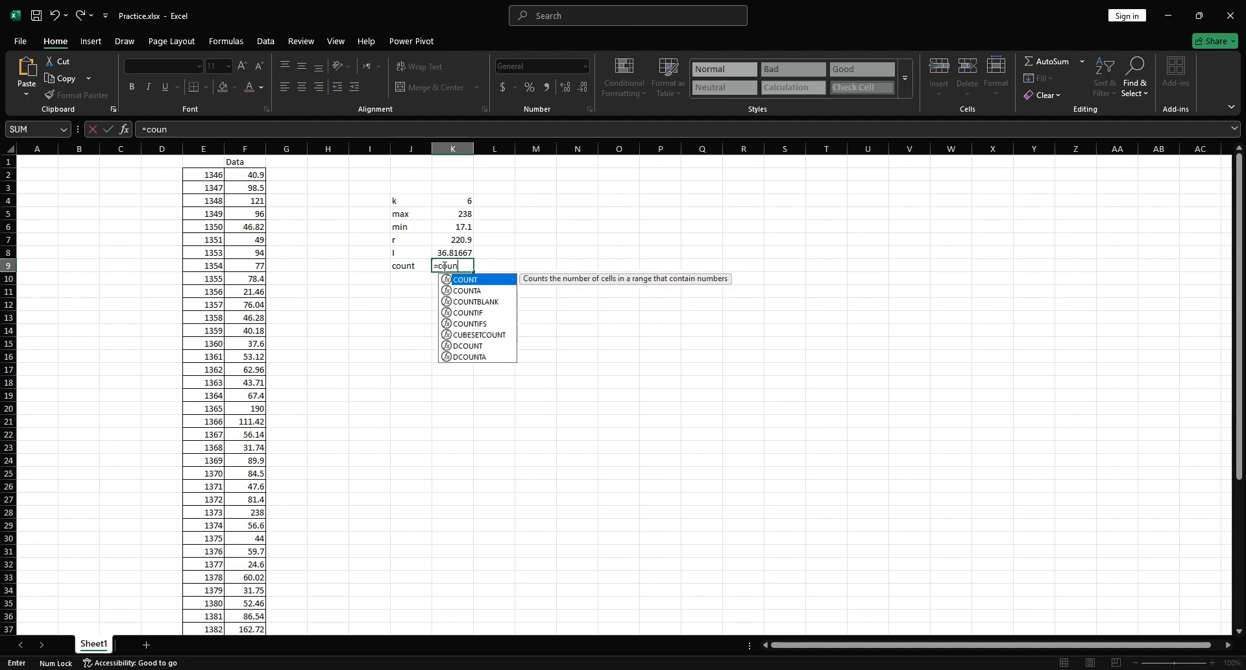
pyautogui.doubleClick(467, 281)
pyautogui.click(263, 175)
pyautogui.hotkey('ctrl', 'shift', 'Down')
pyautogui.press('Return')
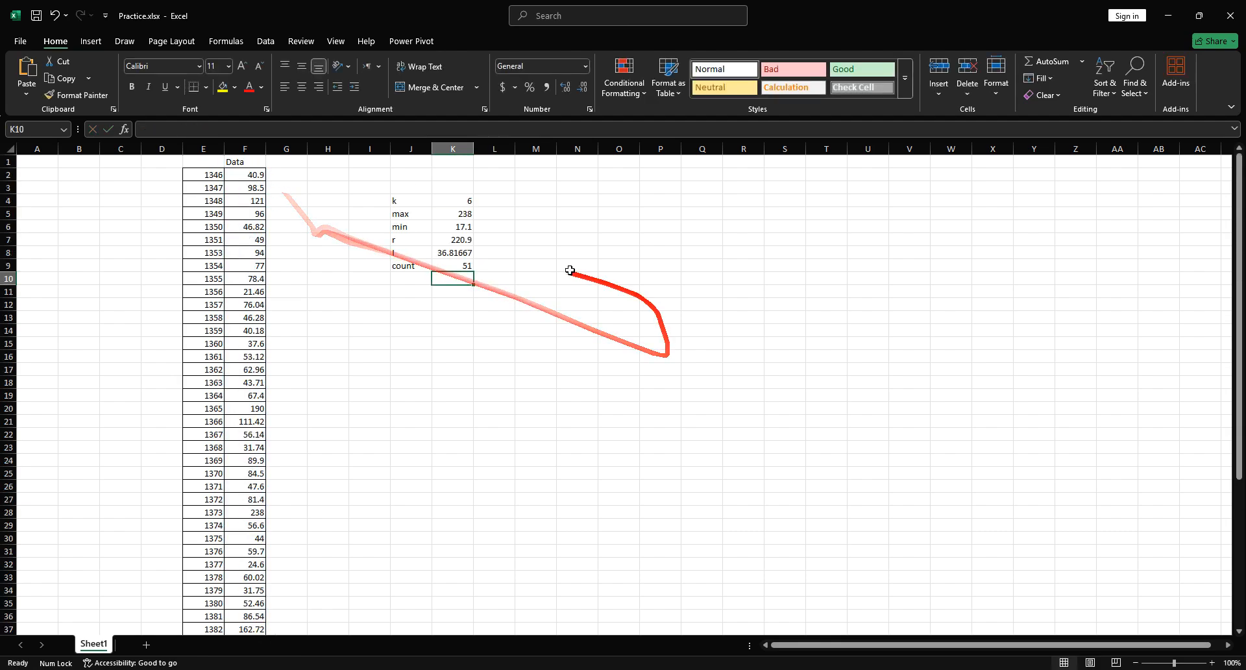
# Merge and center cells N10:O10 and enter the header bins
pyautogui.moveTo(588, 277); pyautogui.dragTo(618, 277)
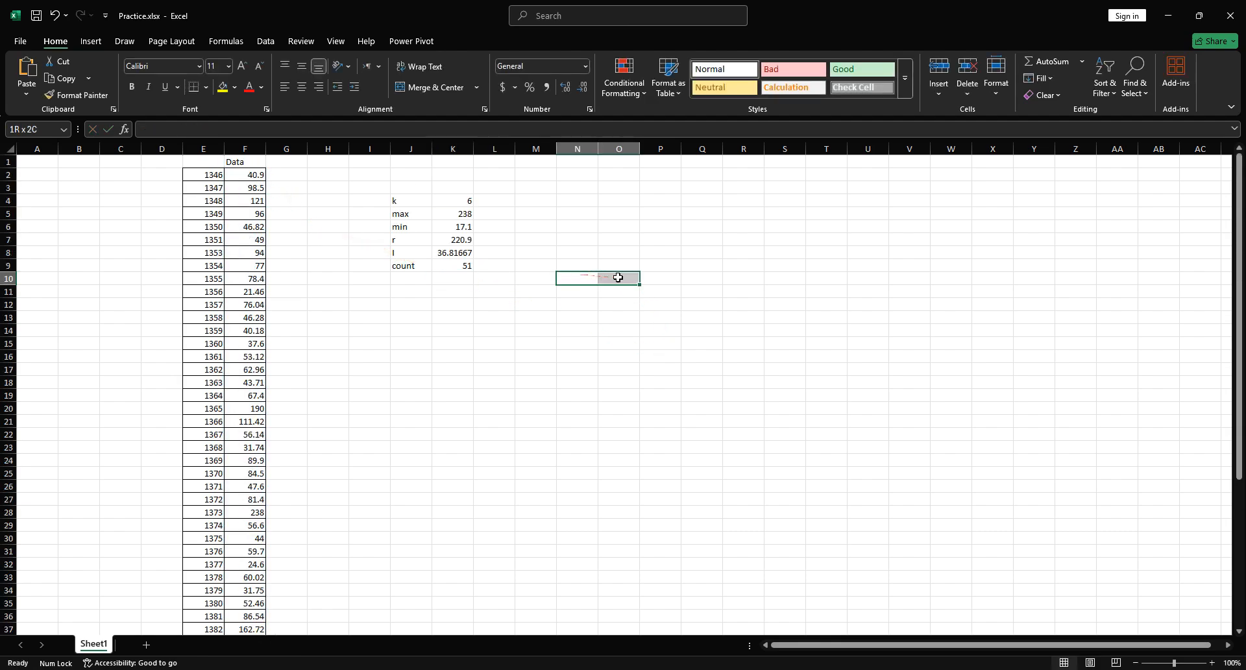
pyautogui.click(415, 87)
pyautogui.write('bins')
pyautogui.press('Return')
pyautogui.press('Up')
pyautogui.press('Right')
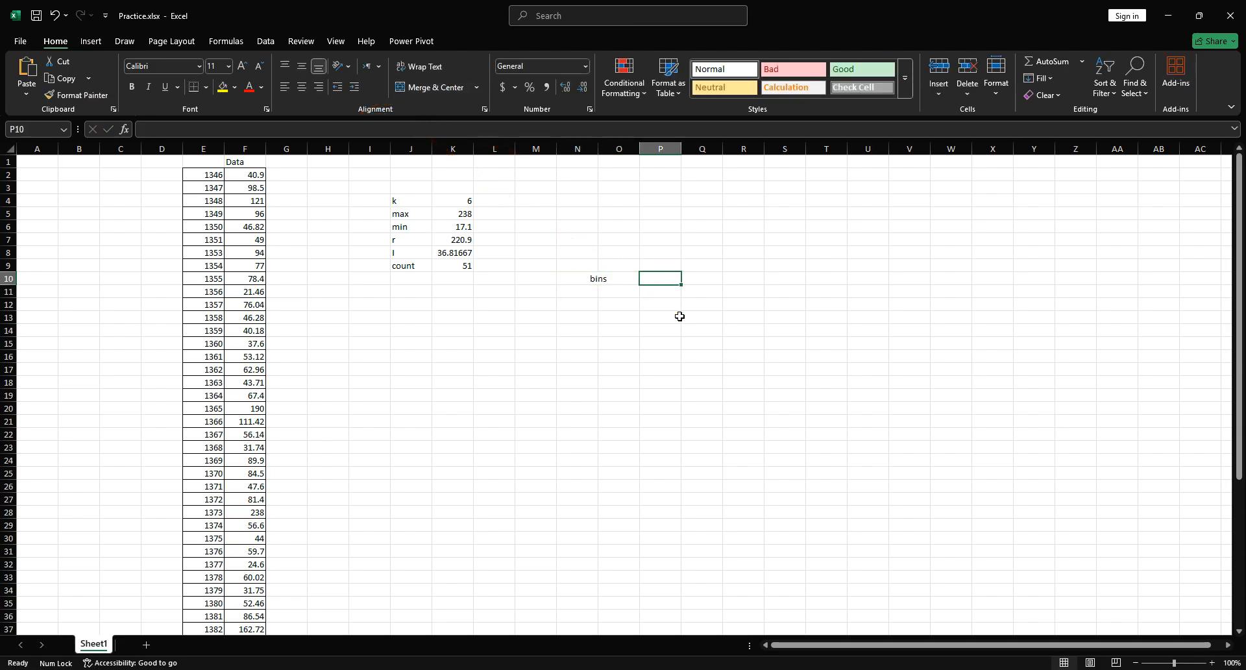
# Enter the column headers Xi, fi and f'i in cells P10 to R10
pyautogui.write('Xi')
pyautogui.press('Tab')
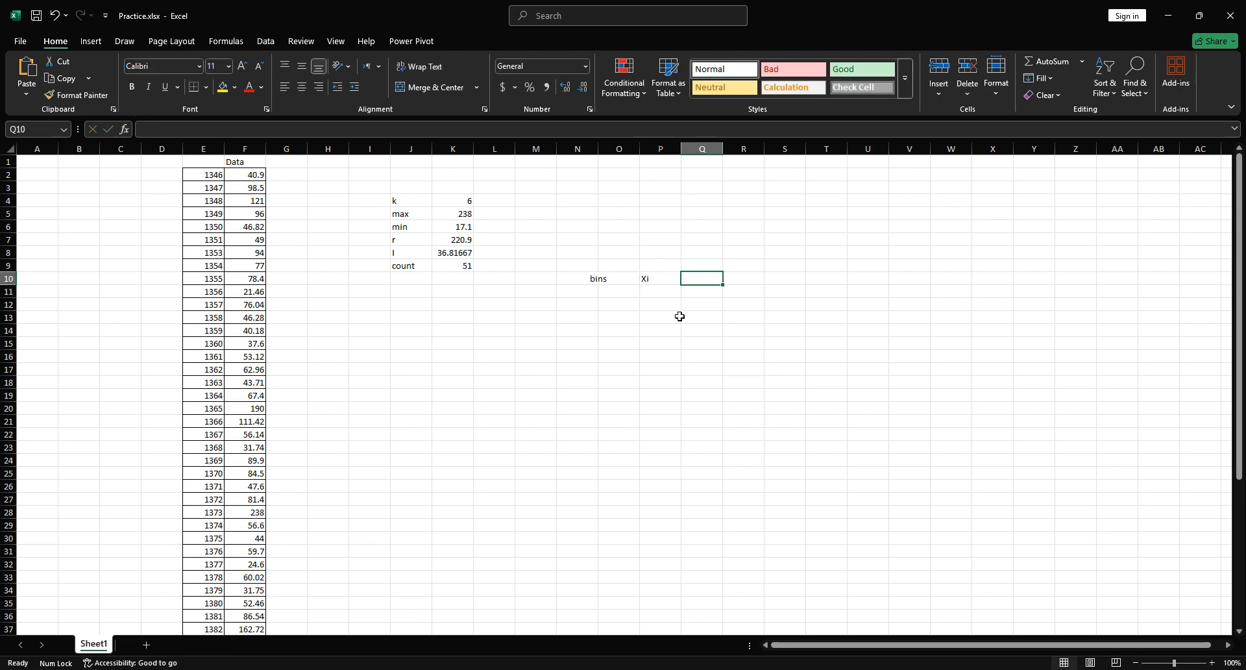
pyautogui.write('fi')
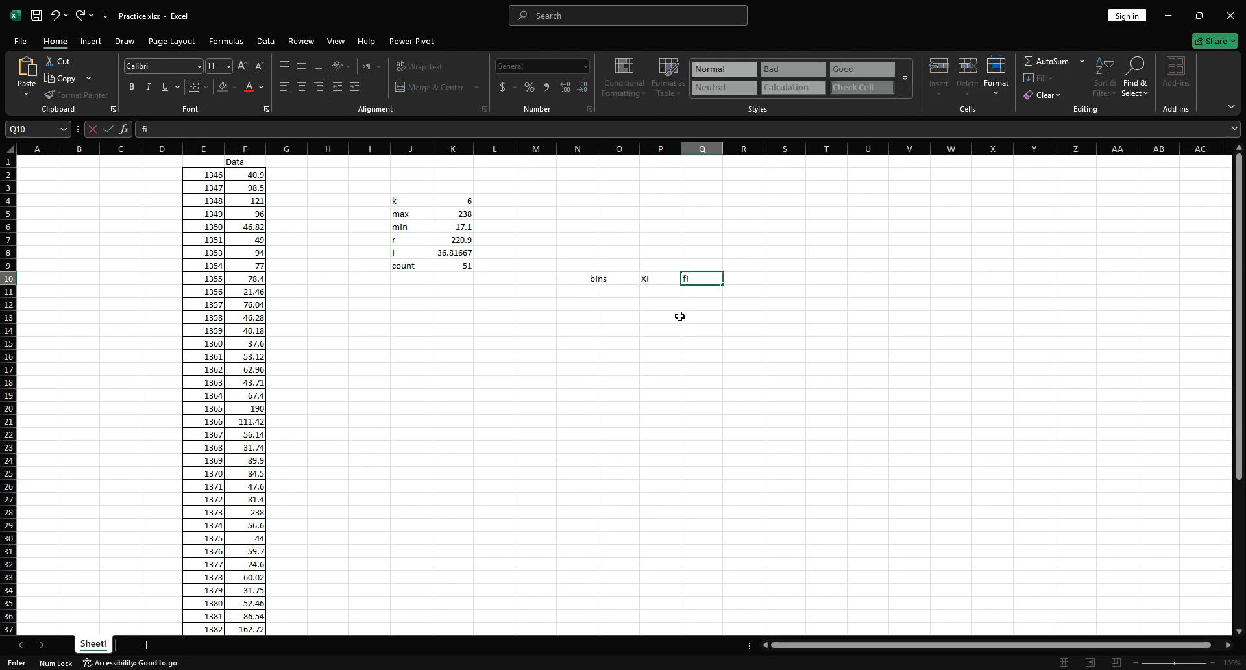
pyautogui.press('Tab')
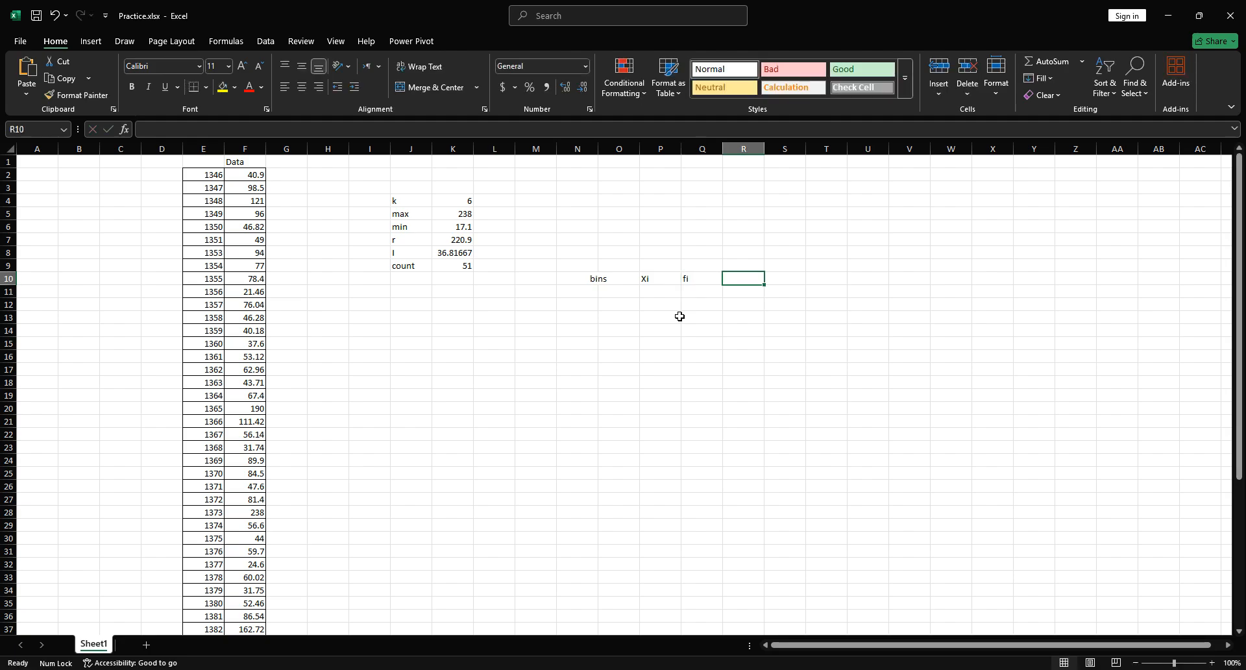
pyautogui.write('ff')
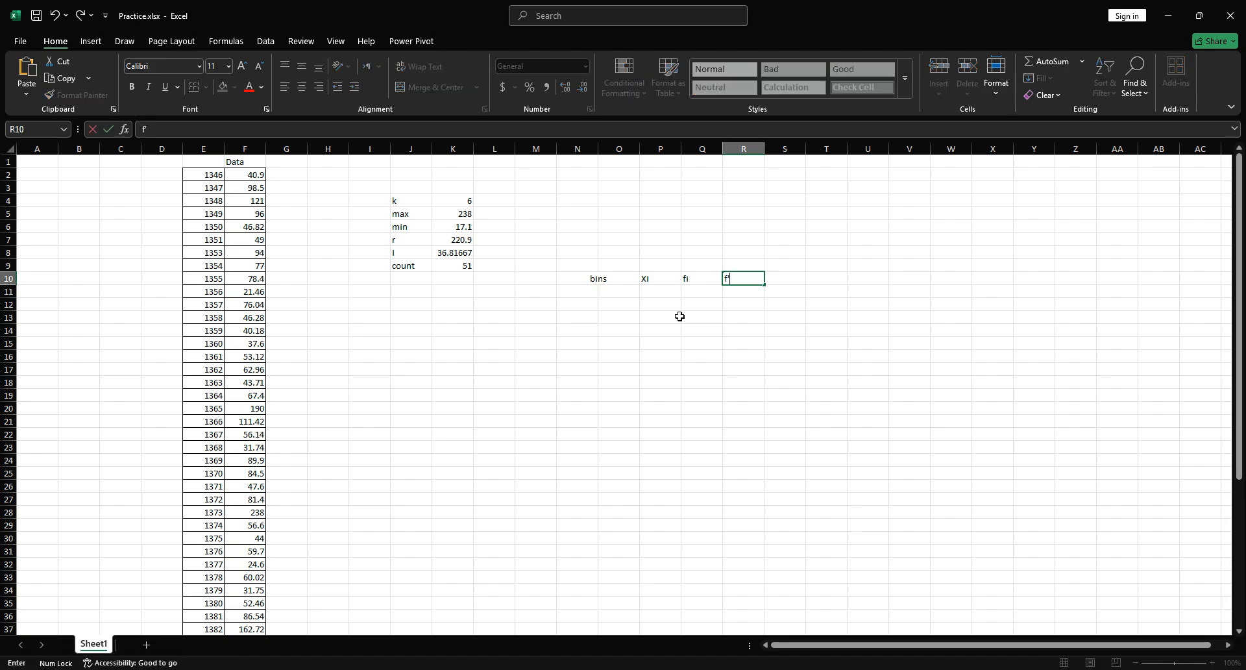
pyautogui.press('Tab')
# Add the column headers Fi and F'i in cells S10 and T10
pyautogui.write('Fi')
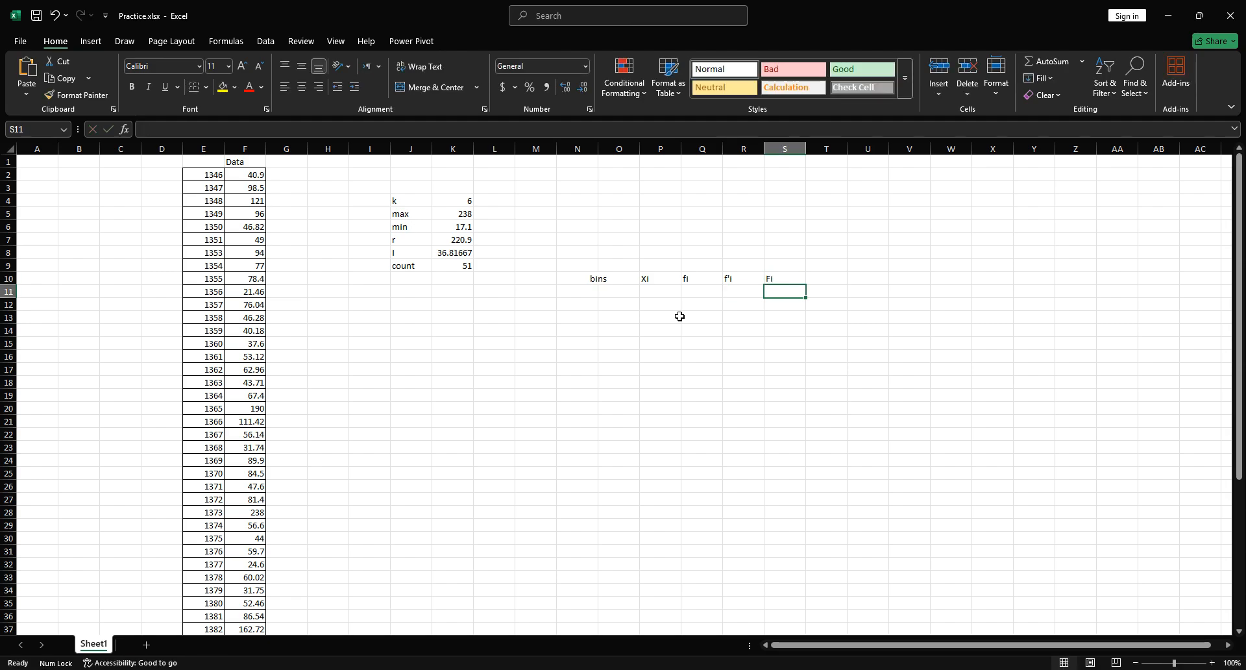
pyautogui.press('Tab')
pyautogui.press('capslock')
pyautogui.write('F')
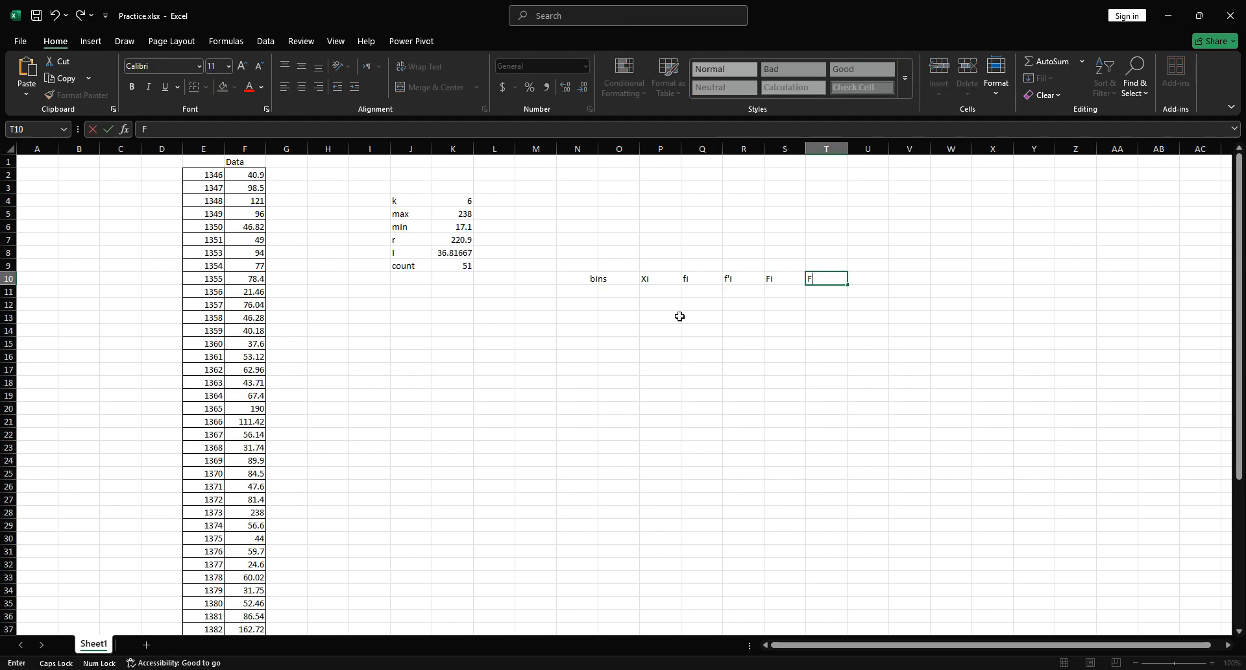
pyautogui.write("'")
pyautogui.press('capslock')
pyautogui.write('i')
pyautogui.press('Return')
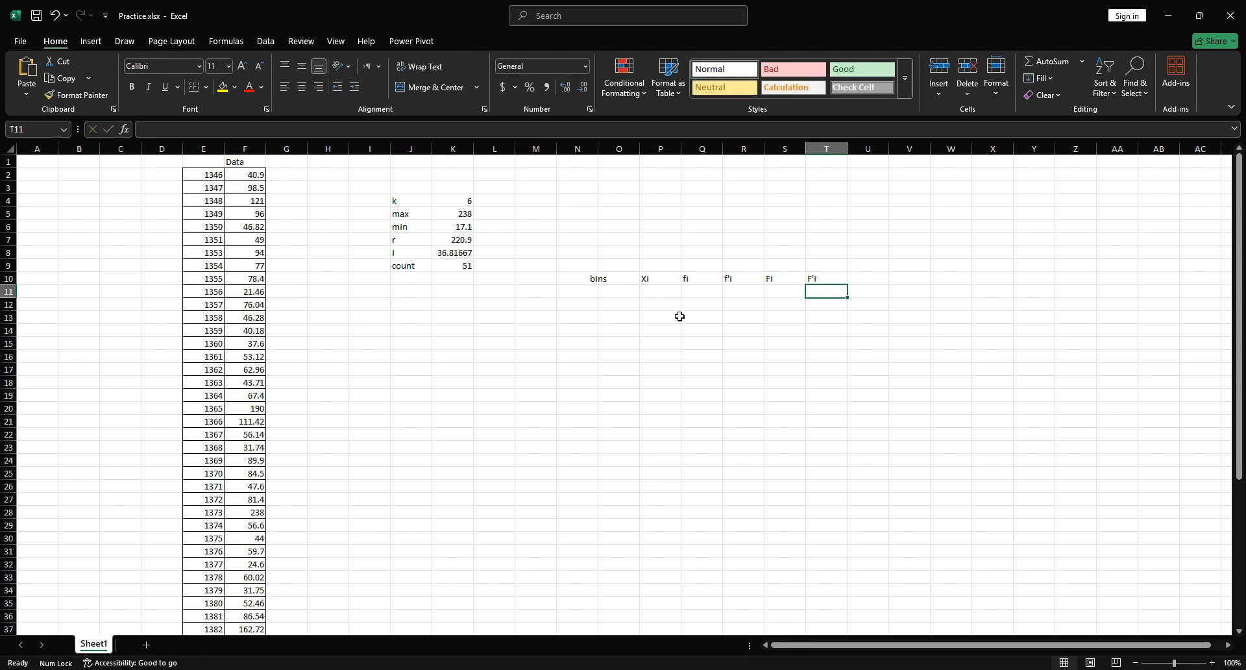
# Enter 17.1 in cell N11 as the lower limit of the first bin
pyautogui.press('Left')
pyautogui.press('Left')
pyautogui.press('Left')
pyautogui.press('Left')
pyautogui.press('Left')
pyautogui.press('Left')
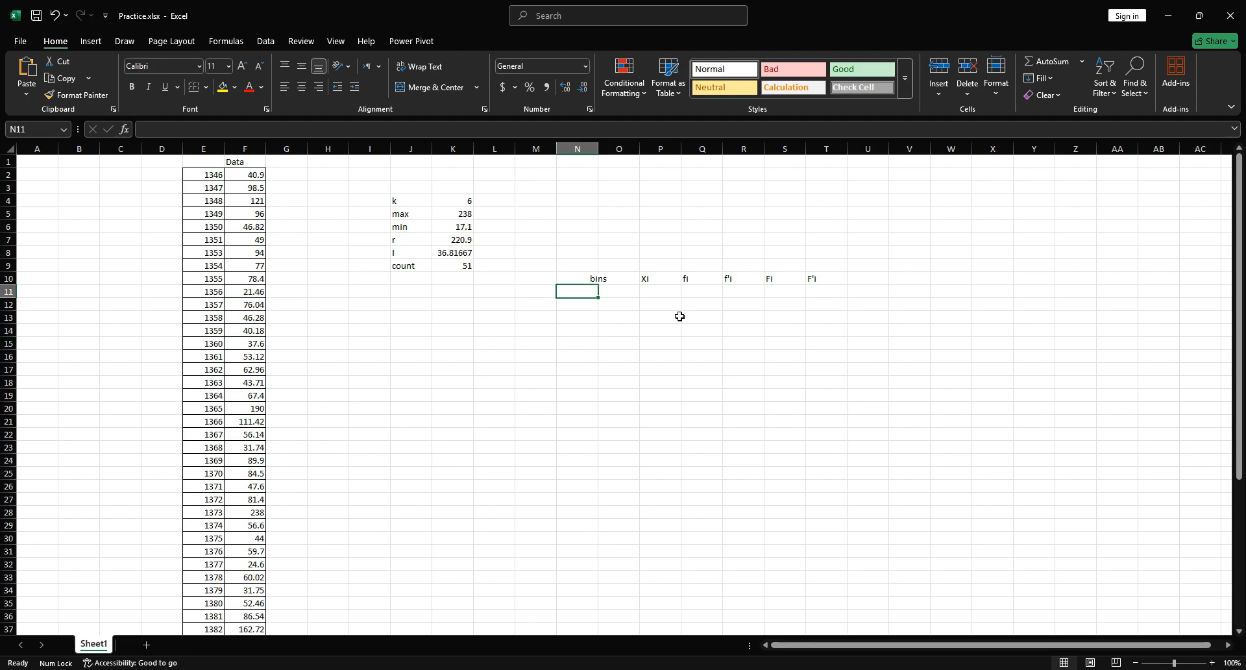
pyautogui.write('17.')
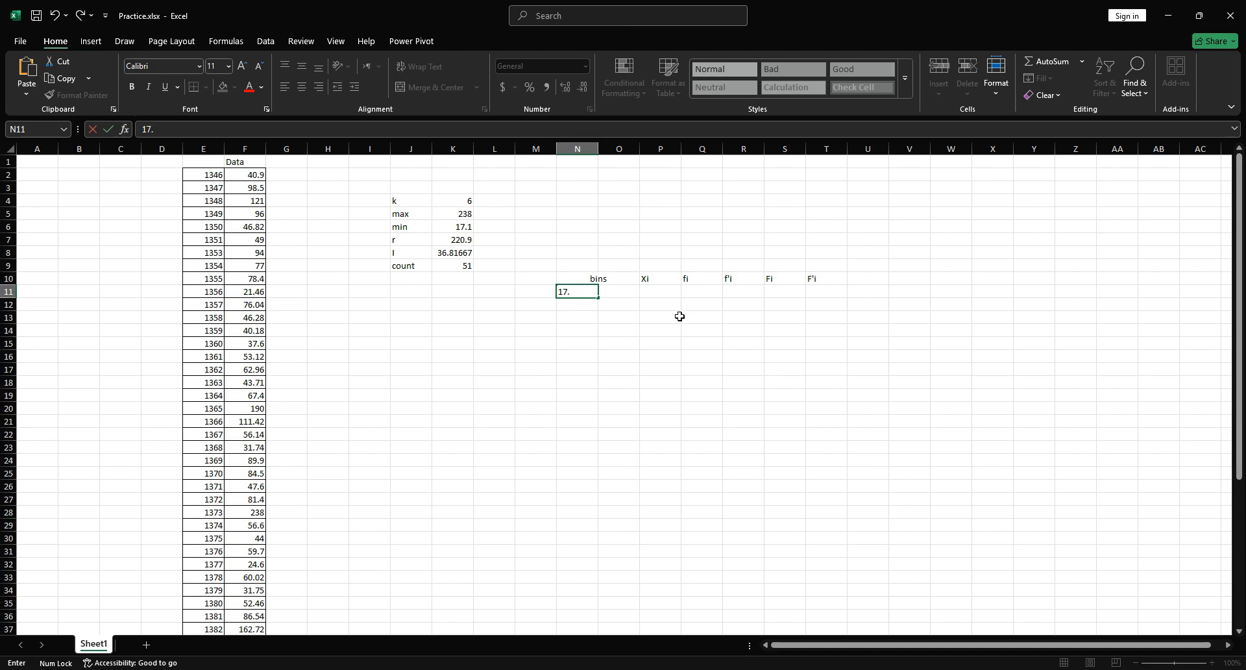
pyautogui.write('1')
pyautogui.press('Tab')
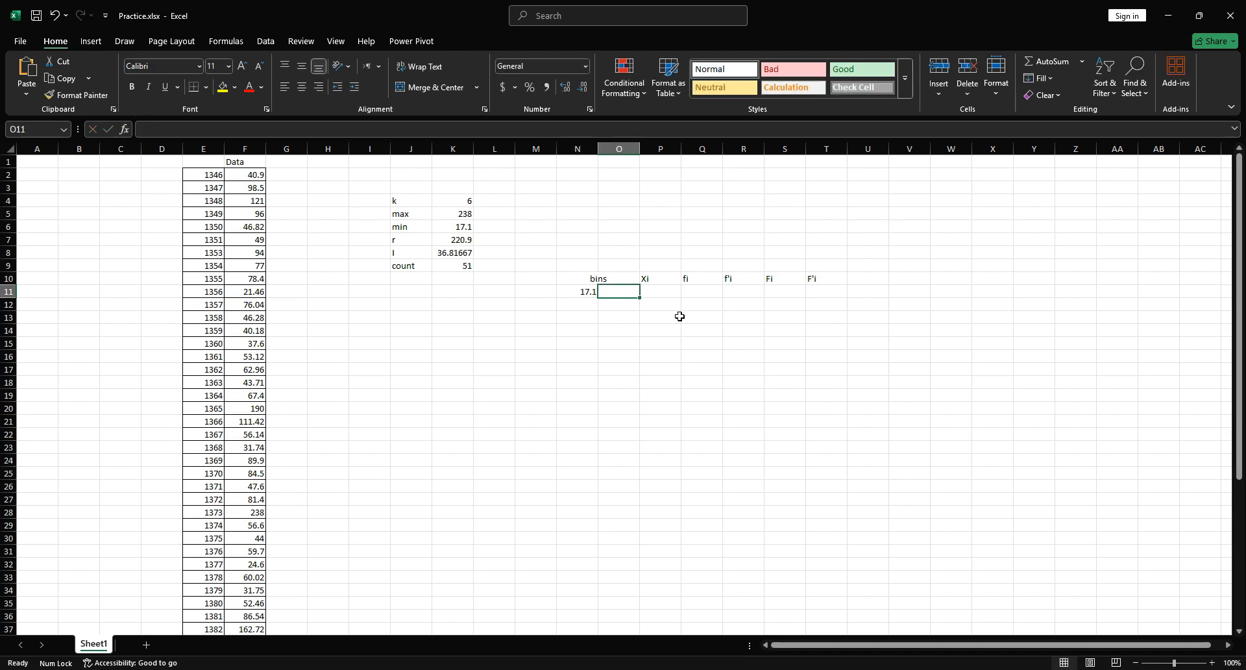
# Calculate the first bin's upper limit in O11 with the formula =N11+K8
pyautogui.press('Left')
pyautogui.press('Tab')
pyautogui.write('=')
pyautogui.click(586, 293)
pyautogui.click(454, 253)
pyautogui.press('Return')
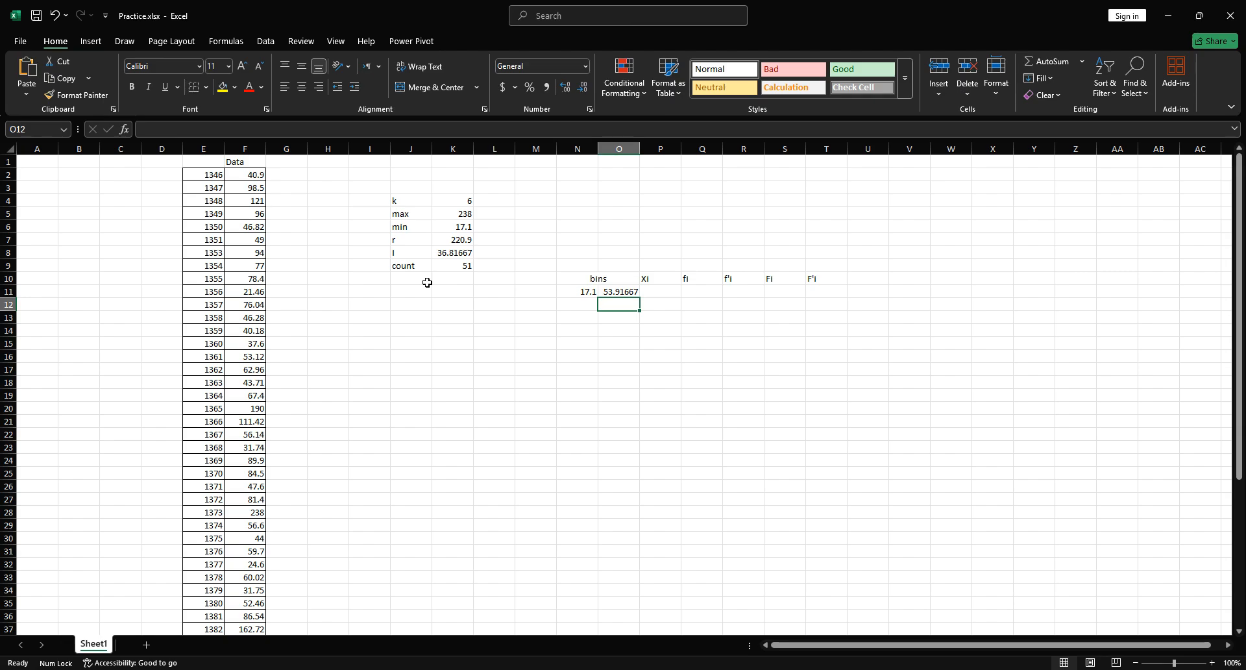
# Make the class width reference in O11 absolute so the formula reads =N11+$K$8
pyautogui.click(624, 294)
pyautogui.doubleClick(625, 294)
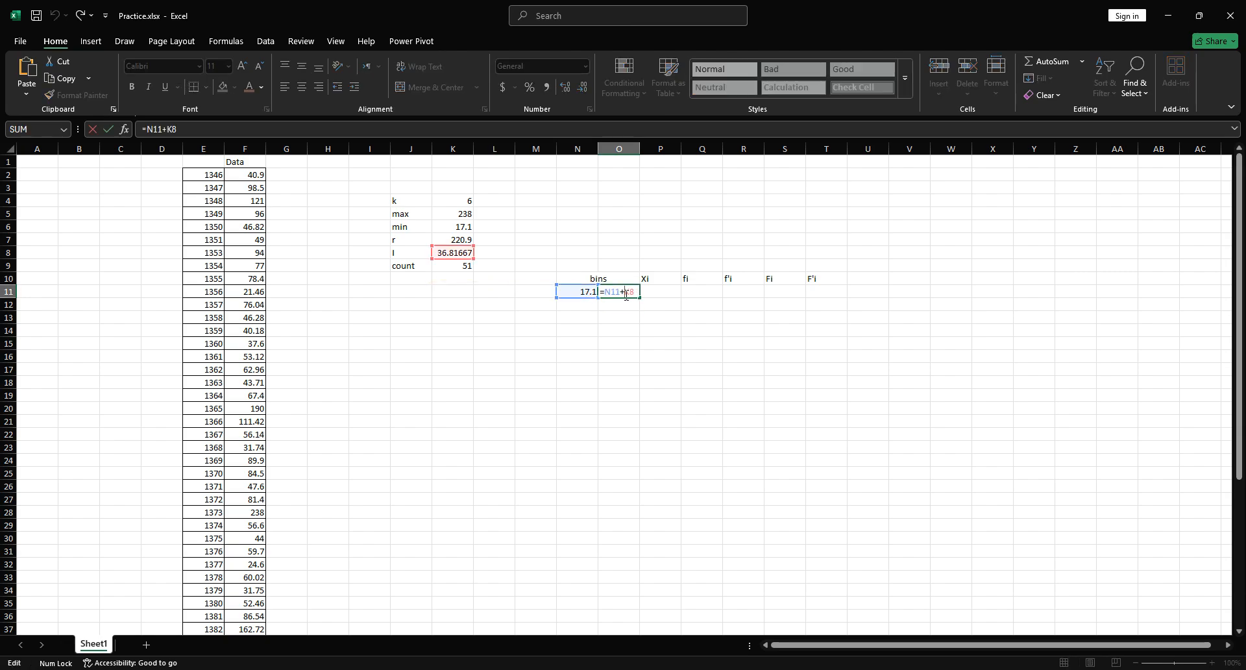
pyautogui.write('$')
pyautogui.press('Right')
pyautogui.write('$')
pyautogui.press('Return')
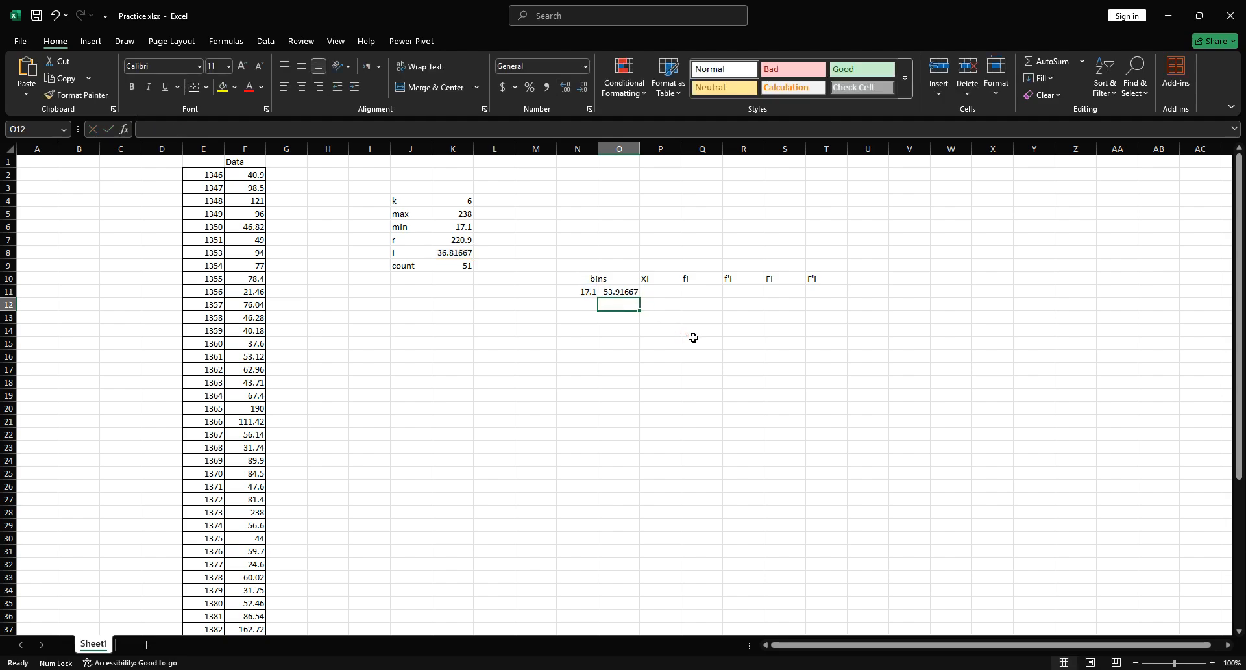
# Fill the upper limit formula from O11 down to O16
pyautogui.click(631, 291)
pyautogui.moveTo(639, 301); pyautogui.dragTo(638, 359)
pyautogui.click(701, 357)
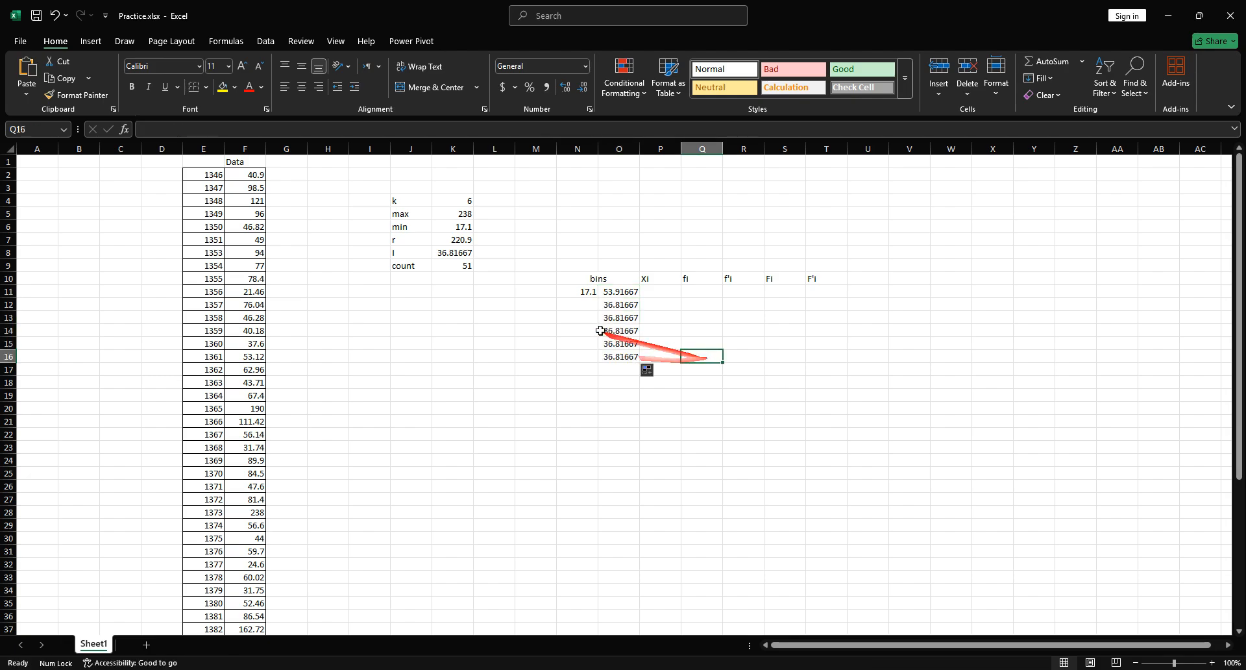
# Copy the upper limits in O11 and O12 and paste them as values into N12 and N13
pyautogui.click(608, 290)
pyautogui.hotkey('ctrl', 'c')
pyautogui.click(587, 301)
pyautogui.rightClick(585, 302)
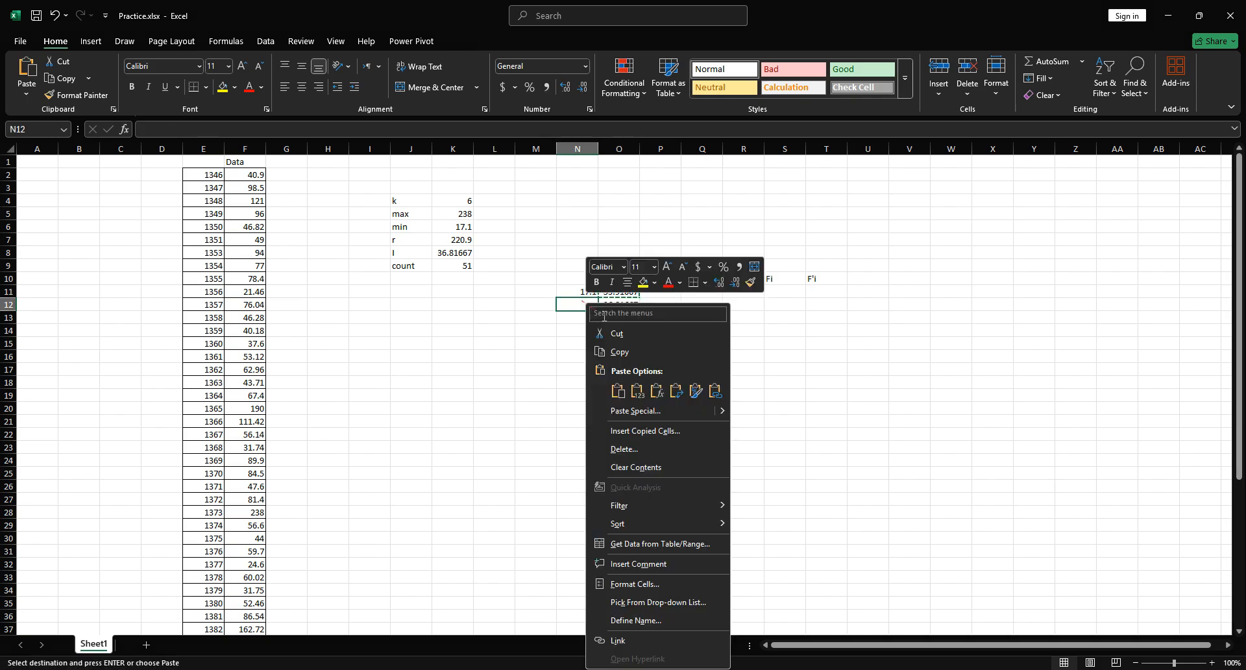
pyautogui.click(637, 383)
pyautogui.click(688, 317)
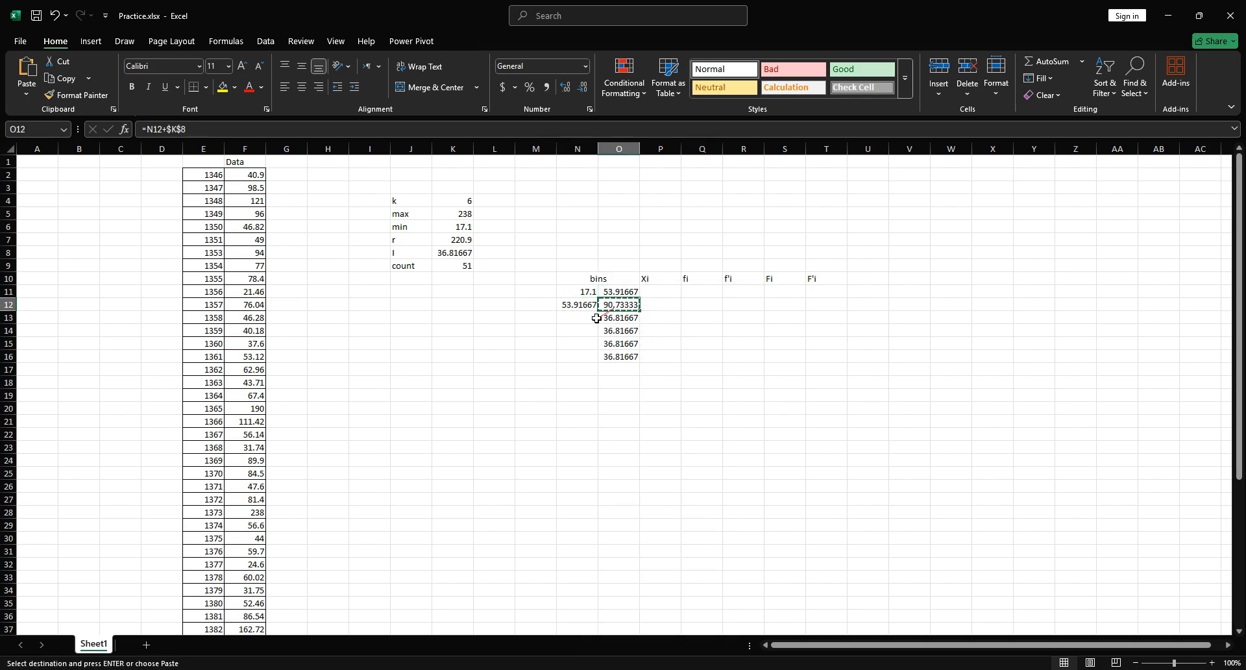
pyautogui.rightClick(590, 317)
pyautogui.click(643, 389)
# Copy the upper limits in O13 and O14 and paste them as values into N14 and N15
pyautogui.click(743, 318)
pyautogui.click(616, 317)
pyautogui.rightClick(582, 331)
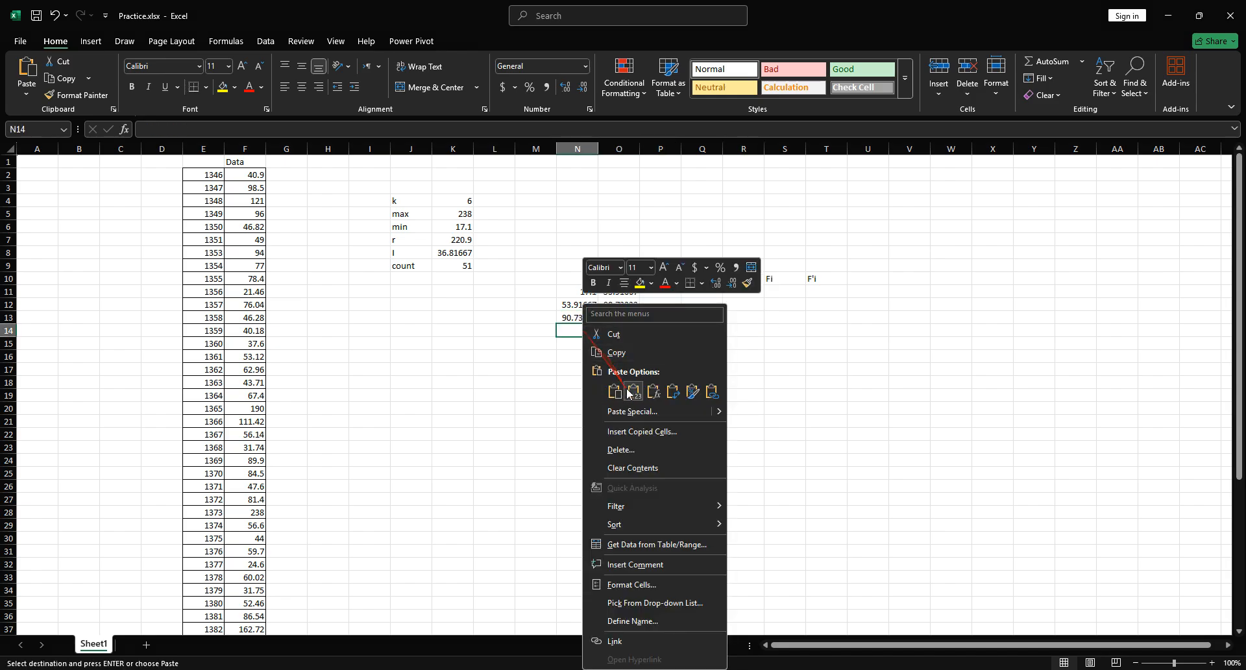
pyautogui.click(634, 391)
pyautogui.click(704, 331)
pyautogui.click(618, 331)
pyautogui.rightClick(564, 347)
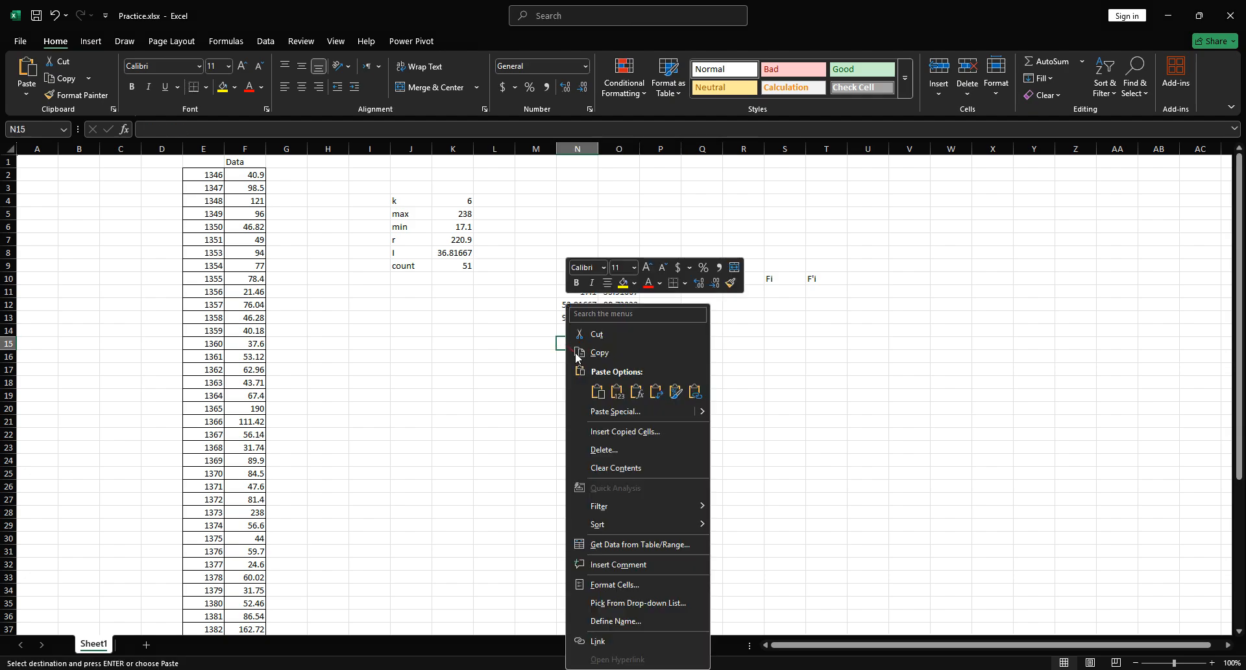
pyautogui.click(611, 390)
# Copy the upper limit in O15 and paste it as a value into N16
pyautogui.click(739, 317)
pyautogui.click(617, 341)
pyautogui.hotkey('ctrl', 'c')
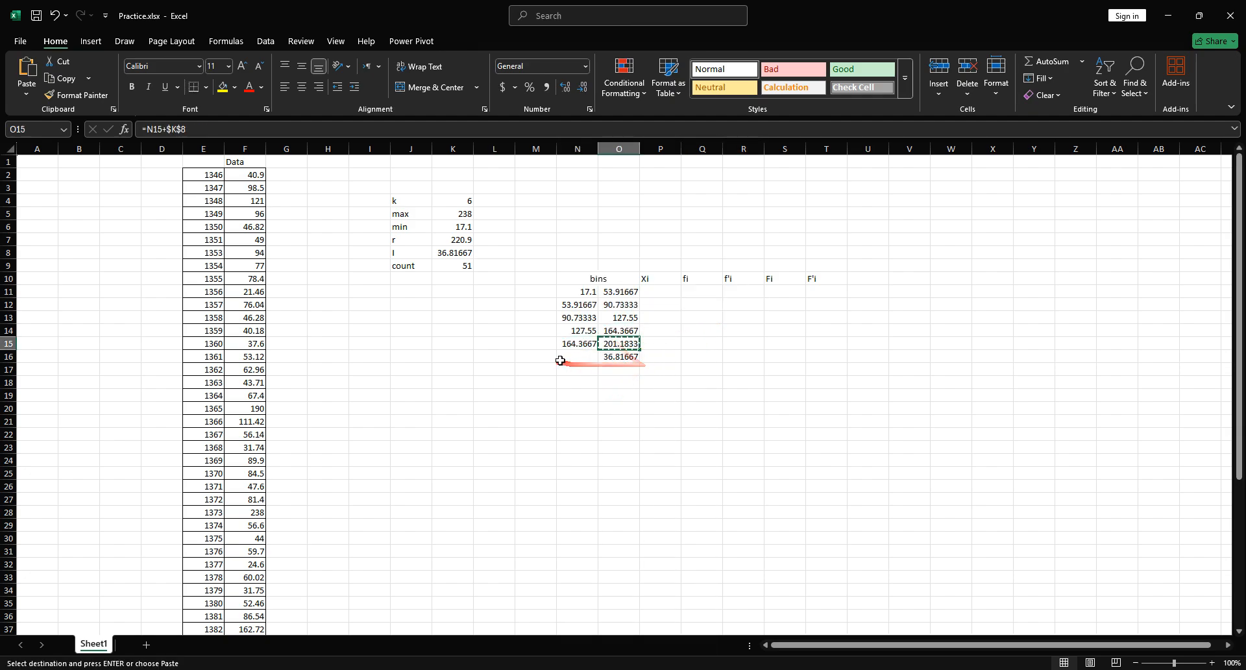
pyautogui.doubleClick(562, 360)
pyautogui.rightClick(564, 359)
pyautogui.click(560, 352)
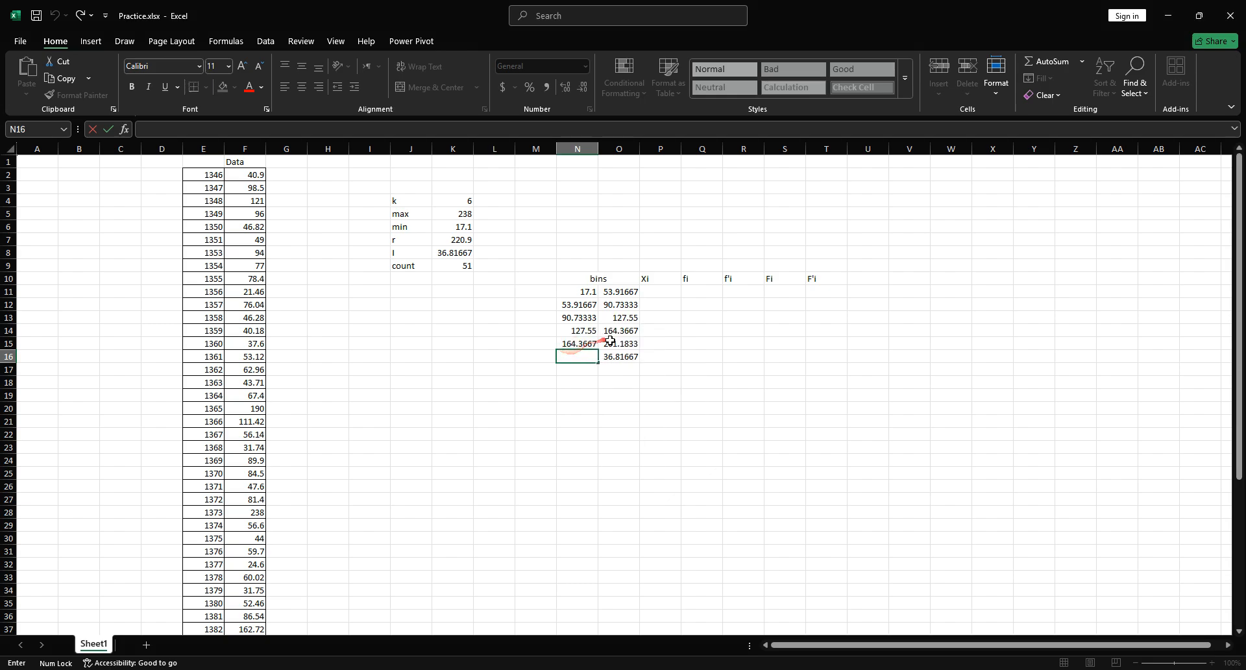
pyautogui.click(609, 342)
pyautogui.hotkey('ctrl', 'c')
pyautogui.rightClick(585, 355)
pyautogui.click(618, 390)
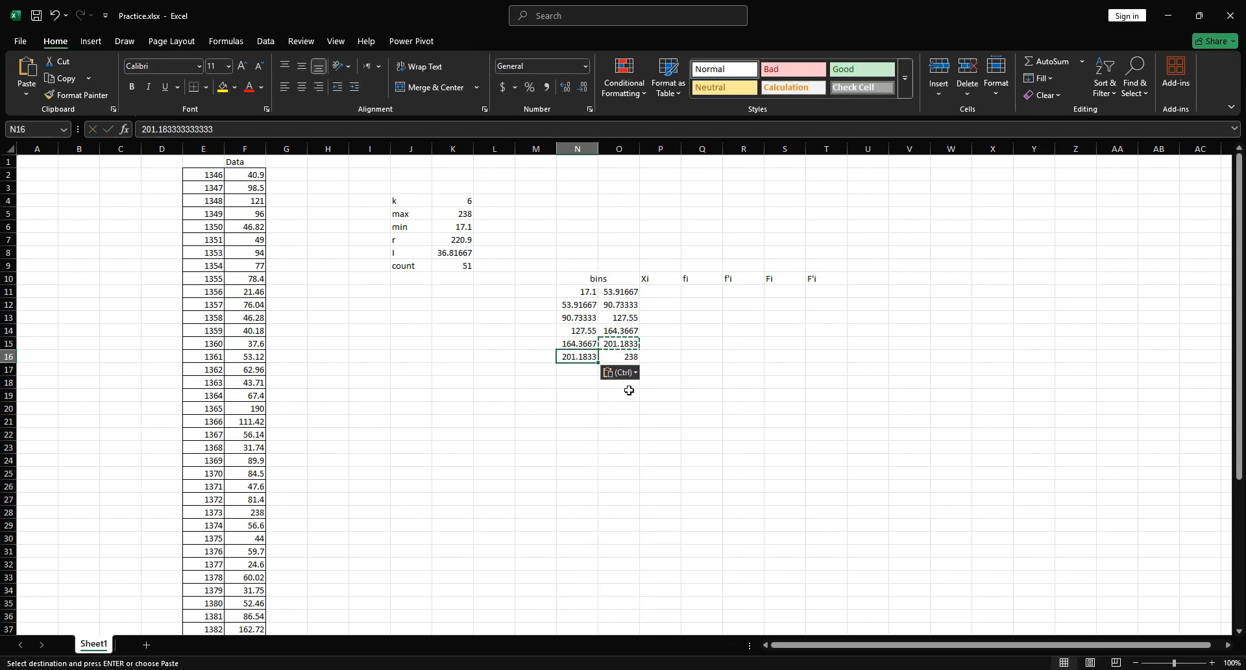
pyautogui.click(785, 343)
pyautogui.click(740, 356)
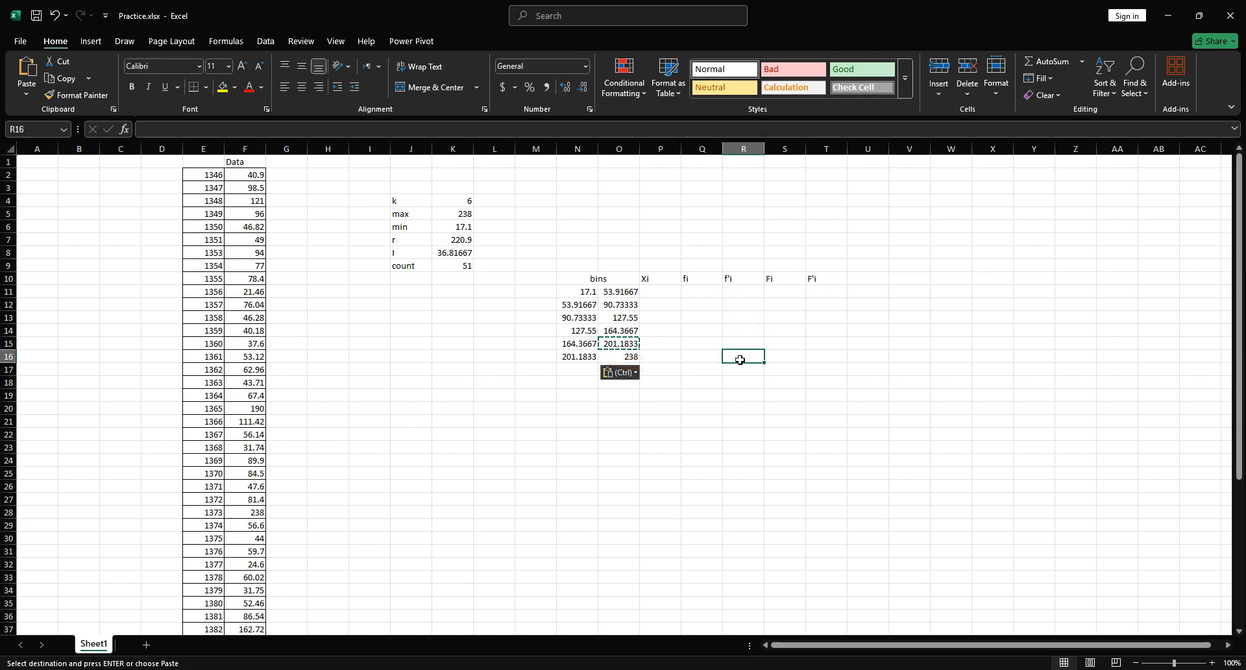
pyautogui.click(547, 409)
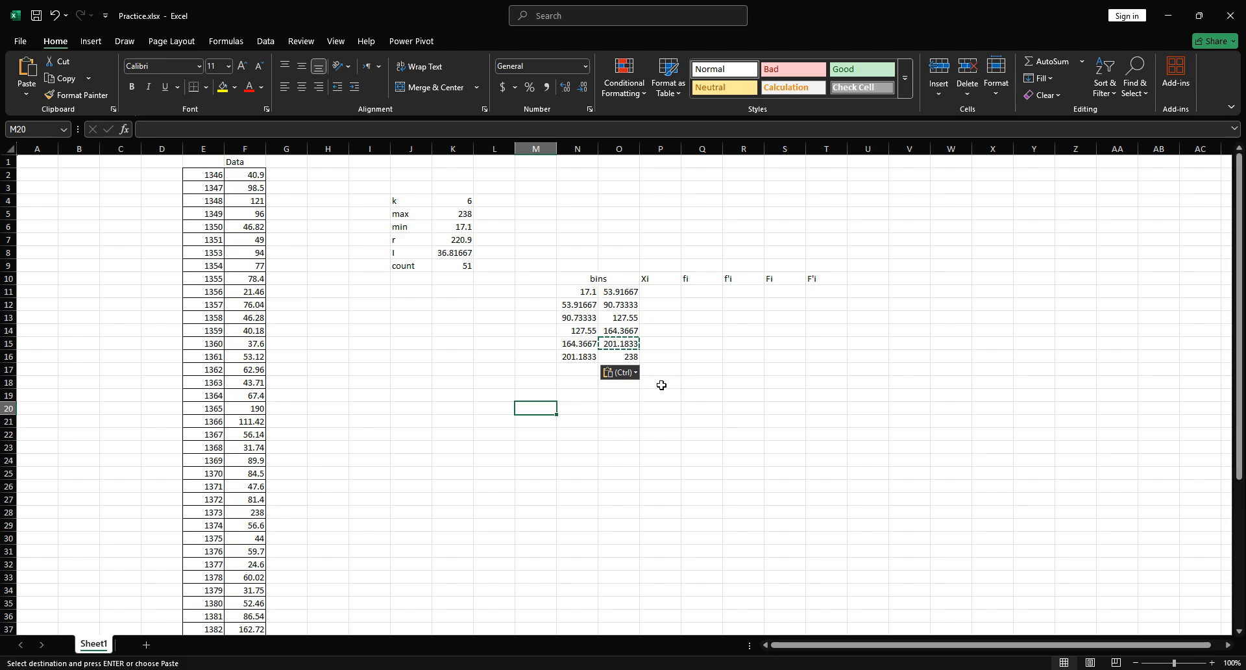
# Calculate the first class midpoint in P11 with the formula =(N11+O11)/2
pyautogui.click(661, 294)
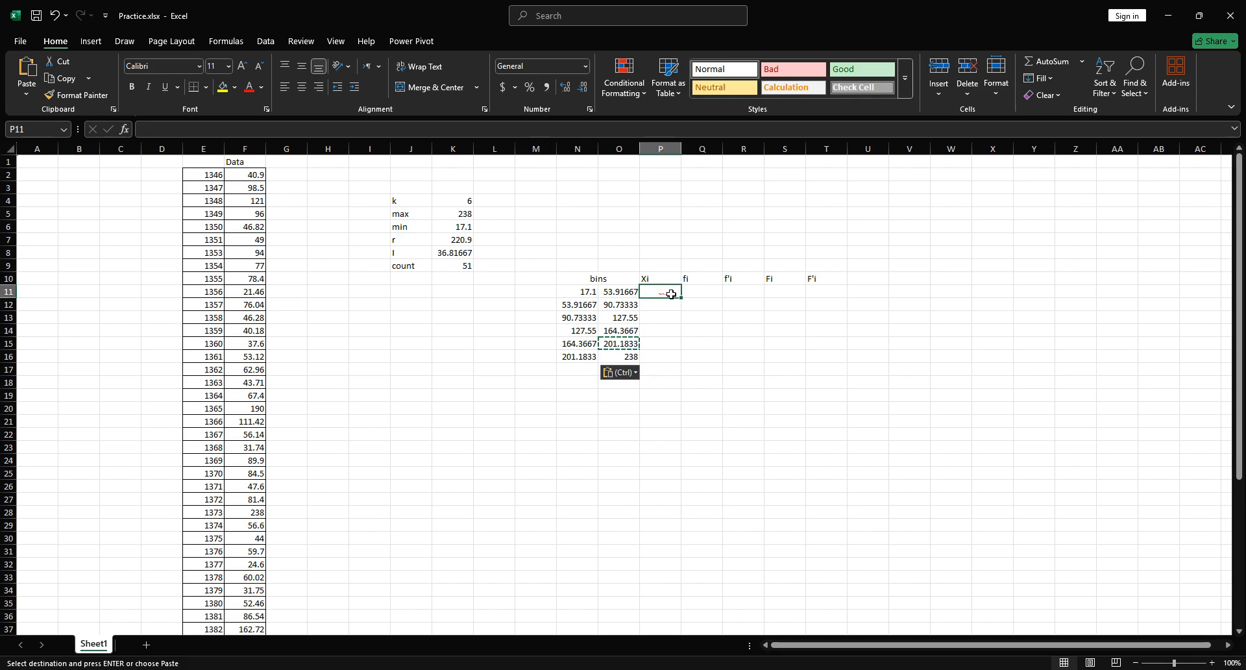
pyautogui.write('=')
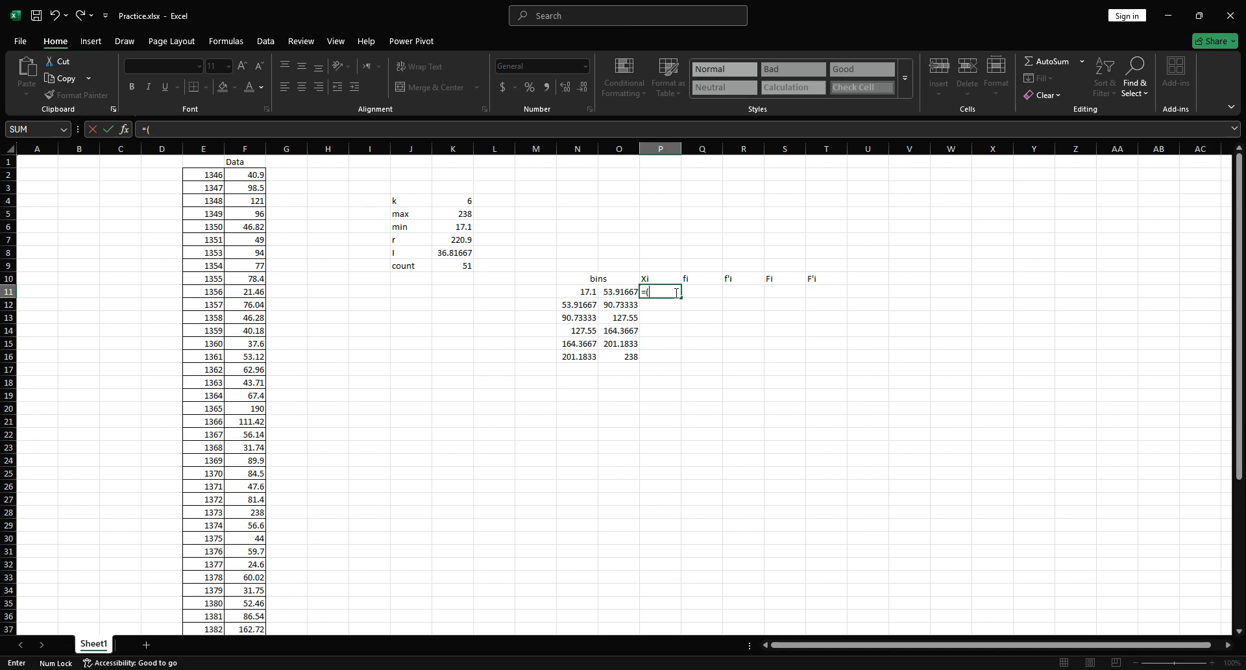
pyautogui.write('(')
pyautogui.click(567, 293)
pyautogui.write('+')
pyautogui.click(616, 290)
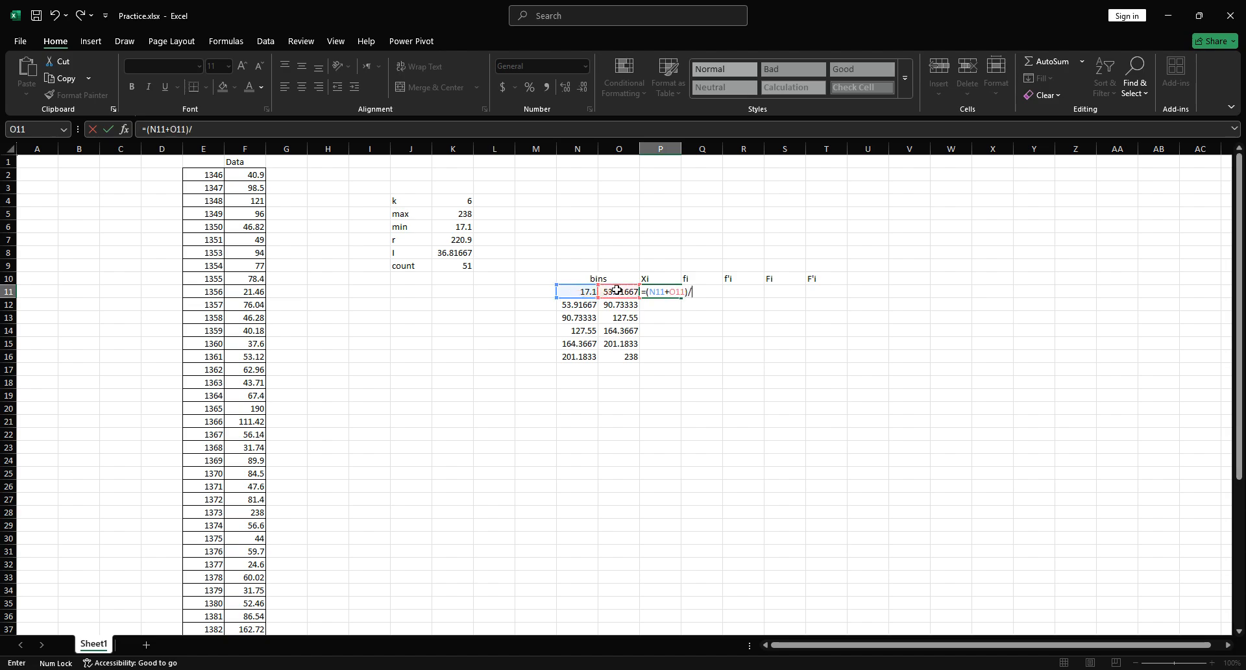
pyautogui.write(')/2')
pyautogui.press('Return')
# Fill the midpoint formula from P11 down to P16
pyautogui.click(674, 294)
pyautogui.moveTo(679, 301); pyautogui.dragTo(678, 358)
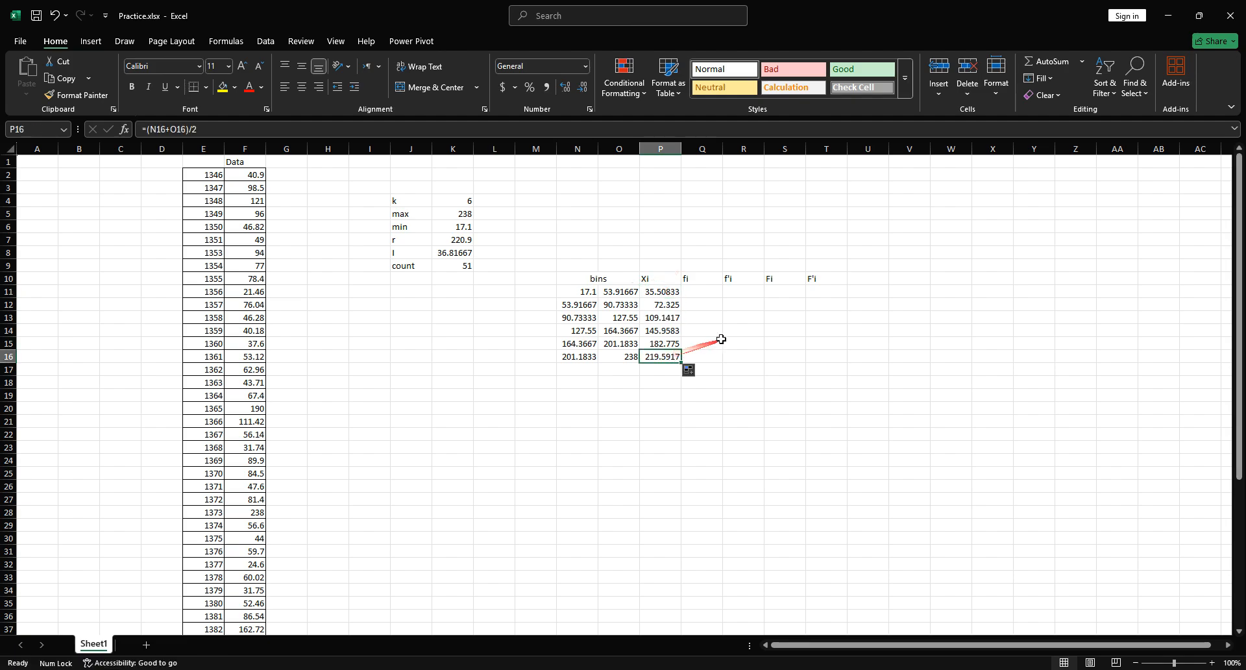
pyautogui.click(714, 342)
# Start a COUNTIFS formula in Q11 with the criteria range F2:F52 and the criterion ">=17.1"
pyautogui.click(702, 293)
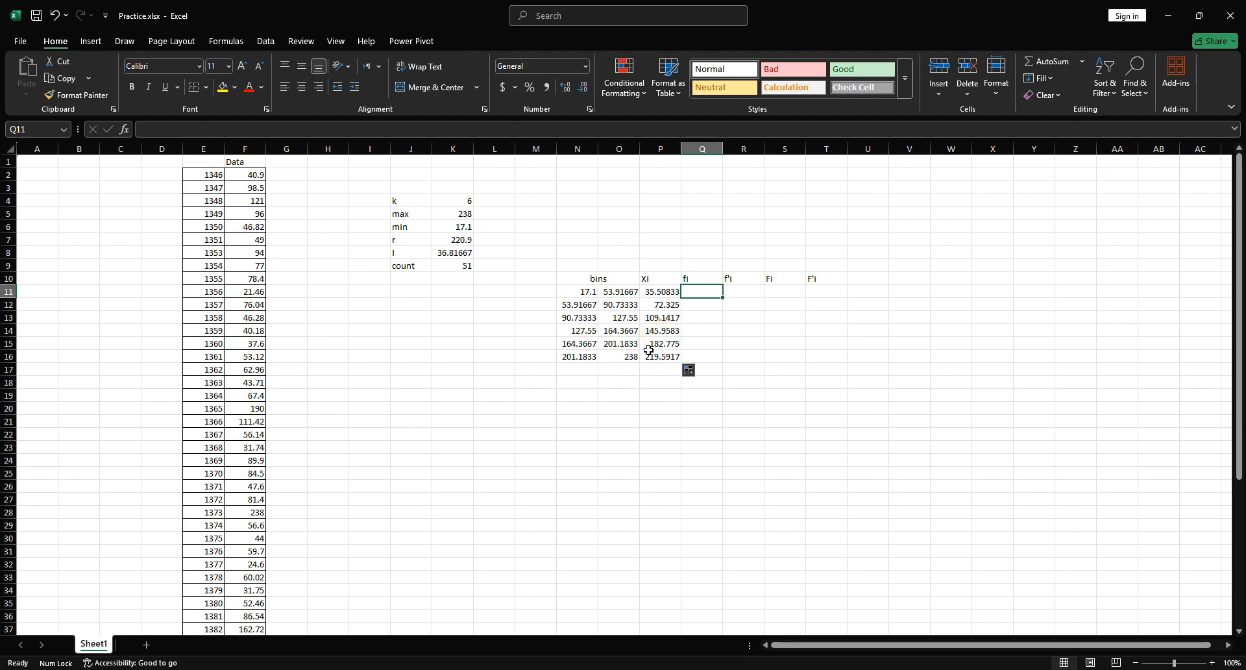
pyautogui.write('=count')
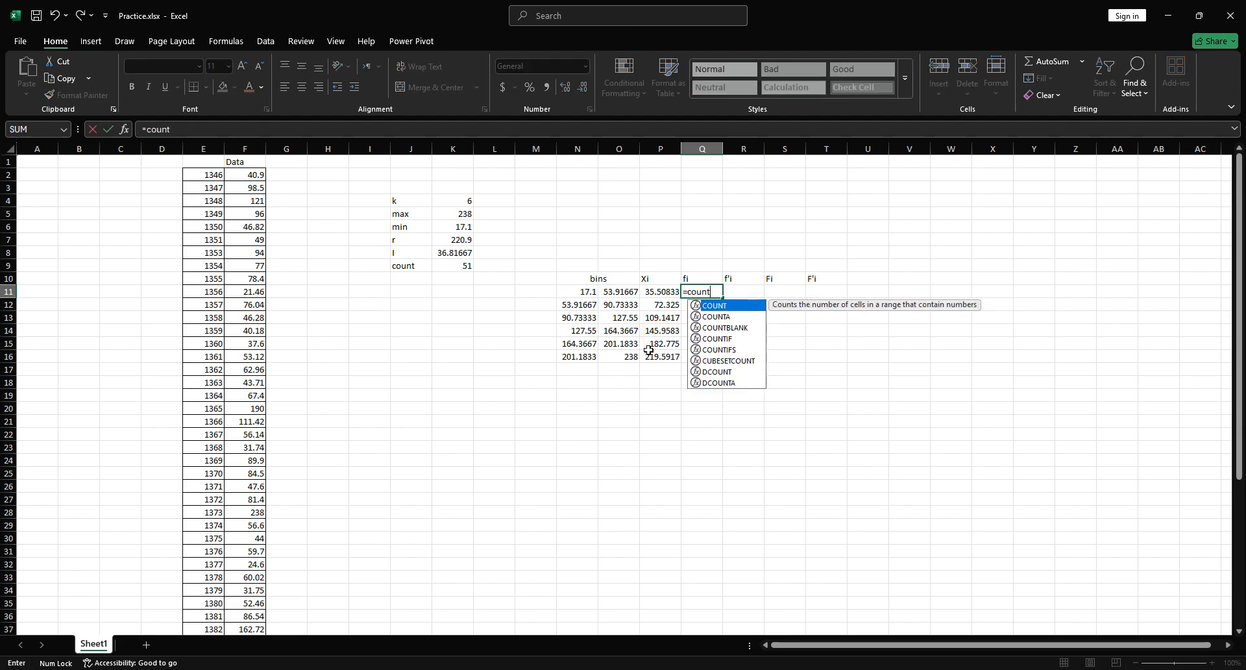
pyautogui.write('if')
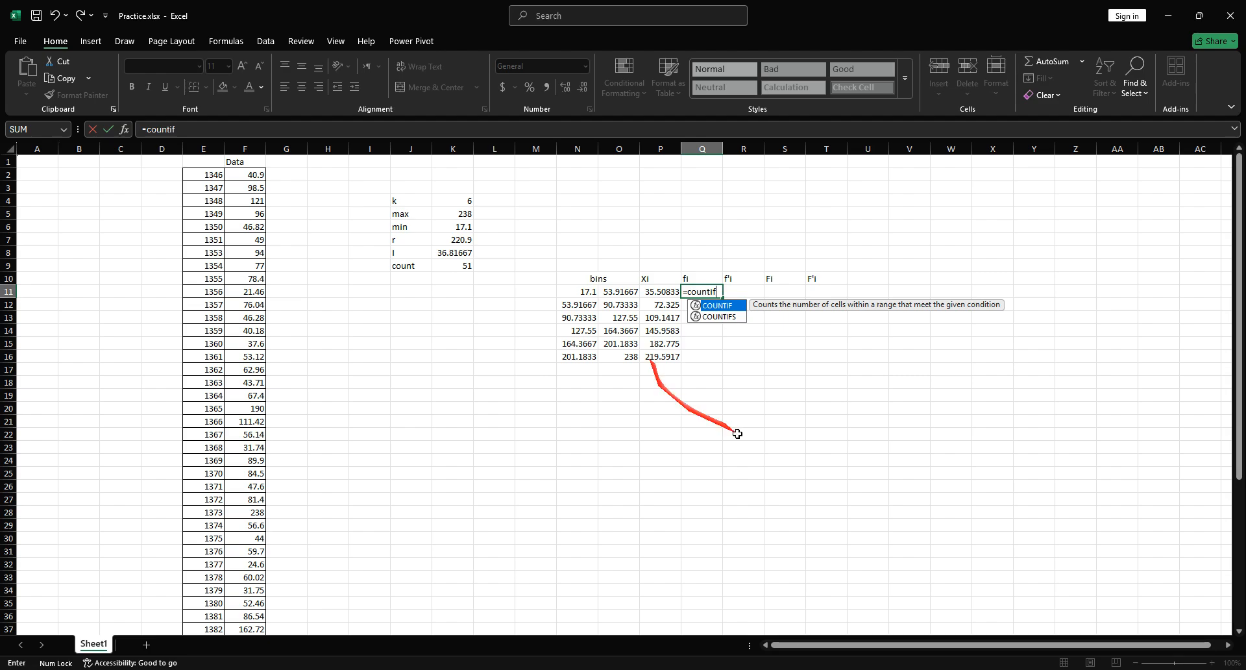
pyautogui.doubleClick(741, 317)
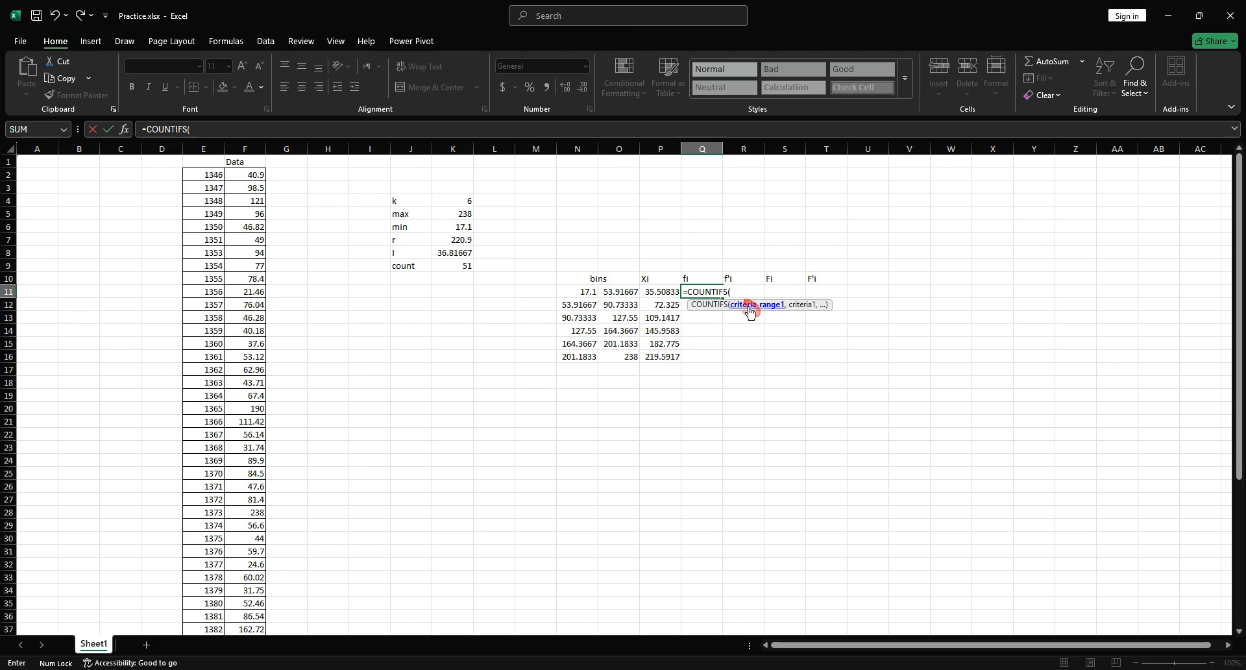
pyautogui.click(250, 175)
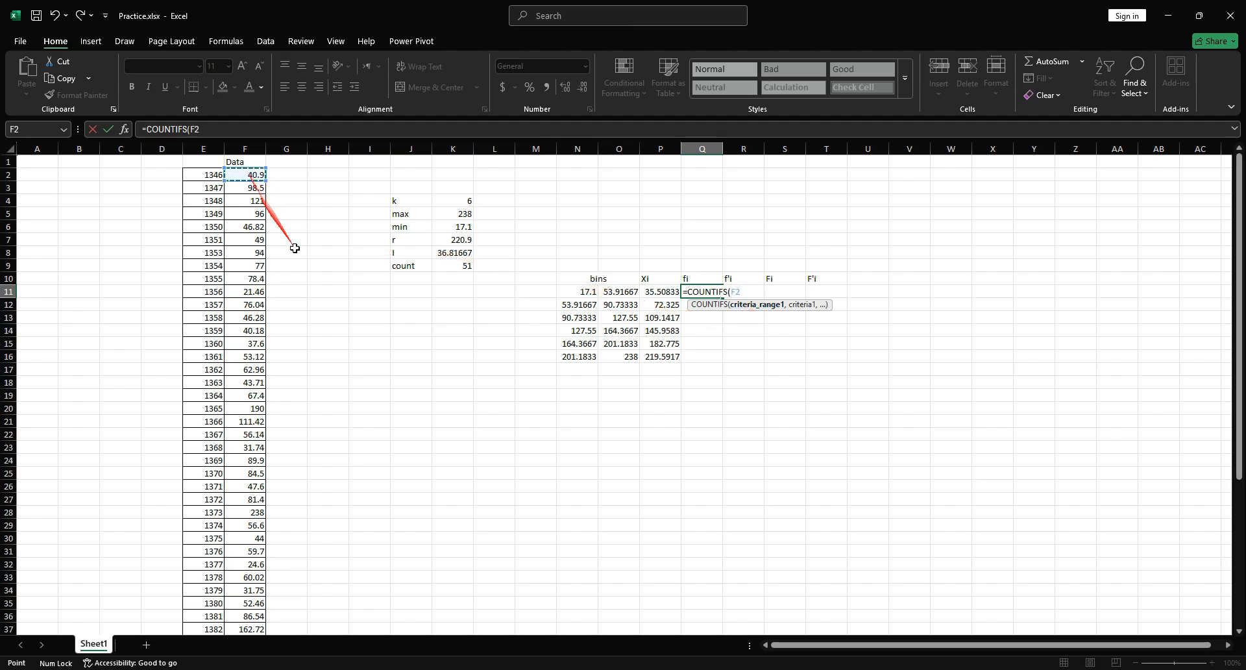
pyautogui.hotkey('ctrl', 'shift', 'Down')
pyautogui.scroll(5, 353, 300)
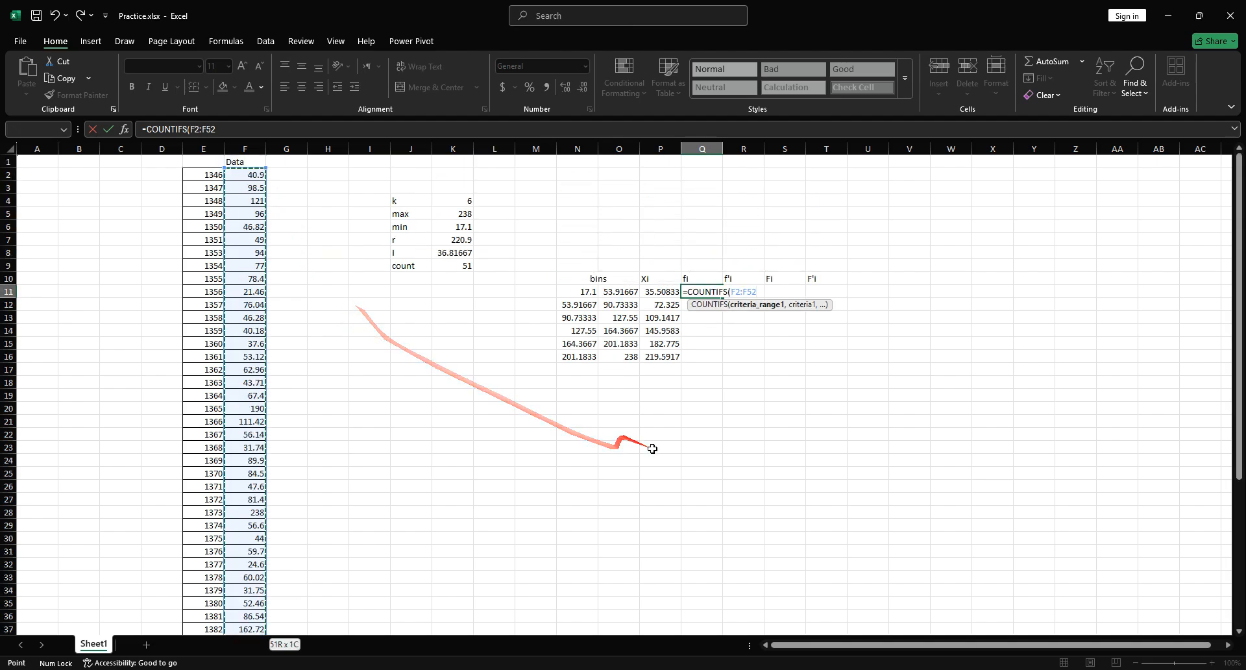
pyautogui.write(',')
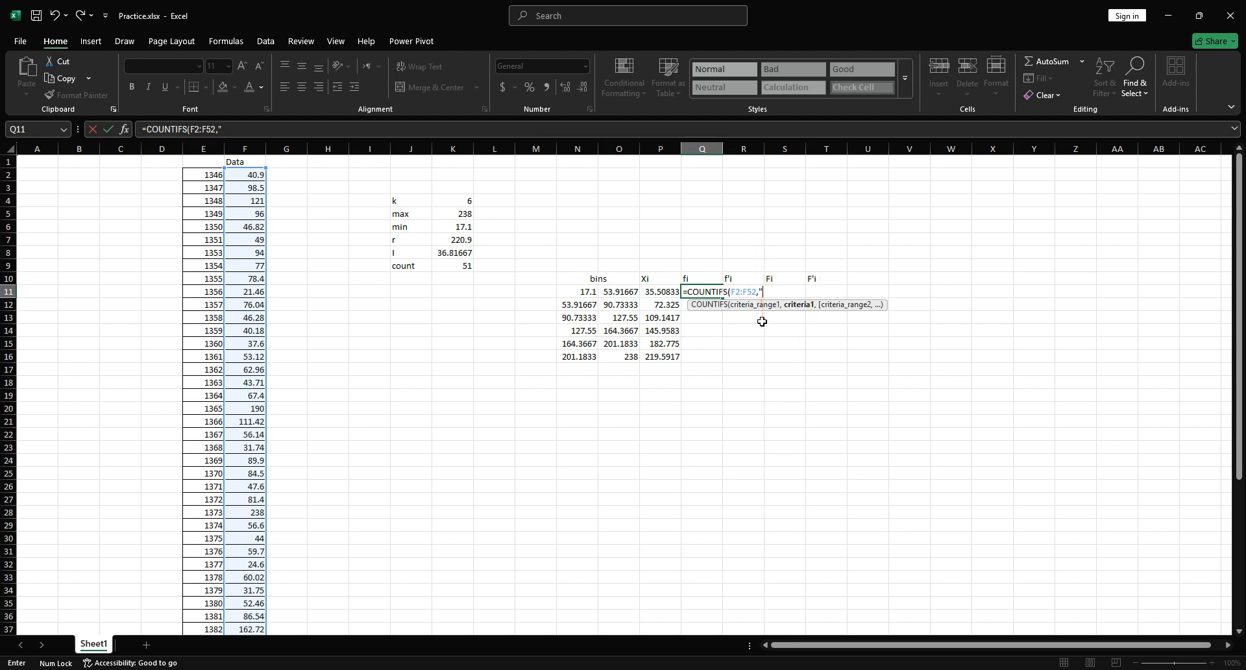
pyautogui.write('">')
pyautogui.write('=17.1",')
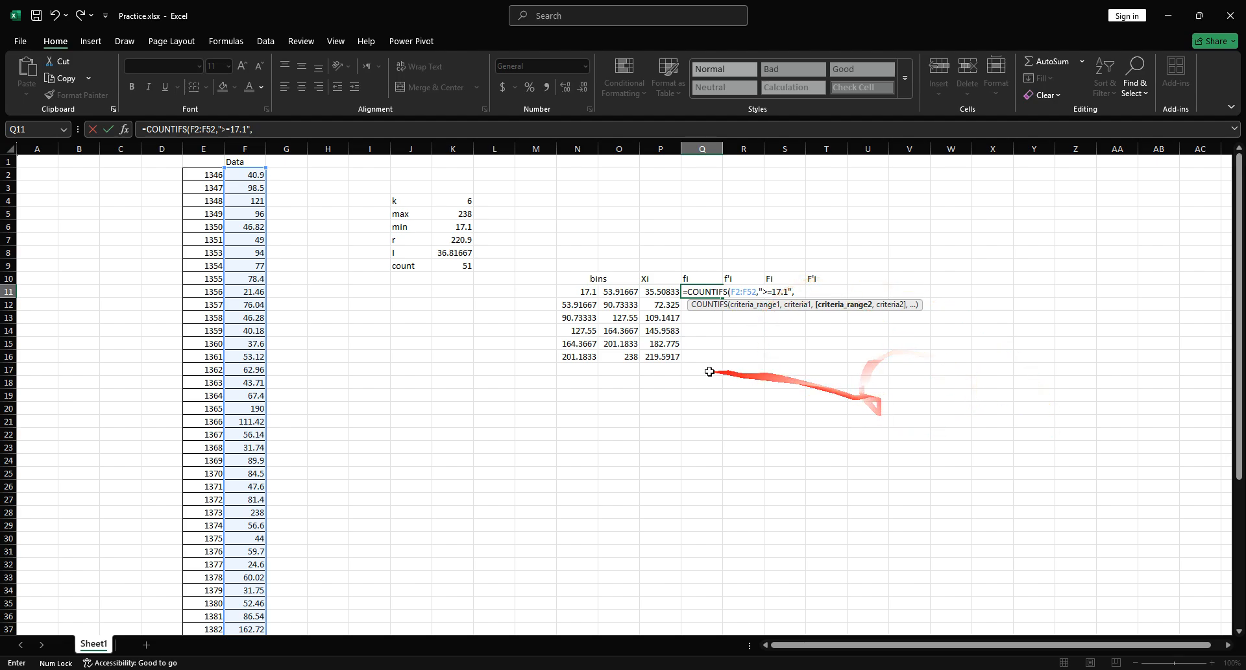
# Complete the COUNTIFS formula with the second range F2:F52 and the criterion "<=53.91667"
pyautogui.click(246, 175)
pyautogui.hotkey('ctrl', 'shift', 'Down')
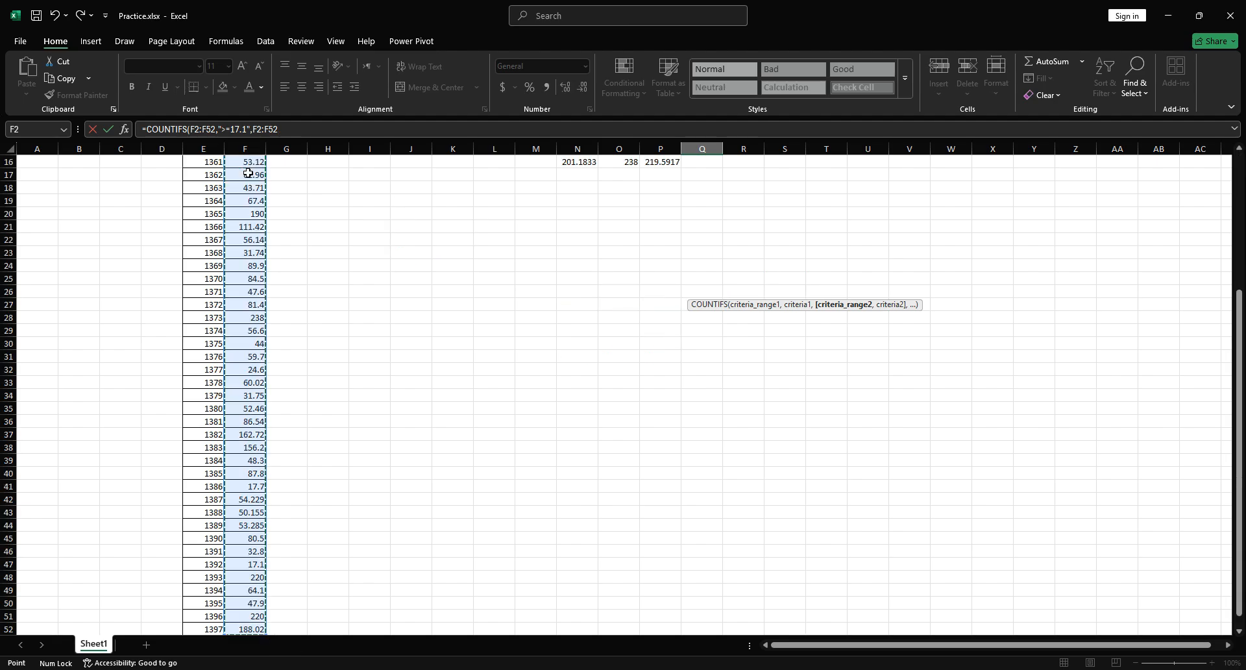
pyautogui.scroll(4, 248, 175)
pyautogui.write(',"<=53.91667')
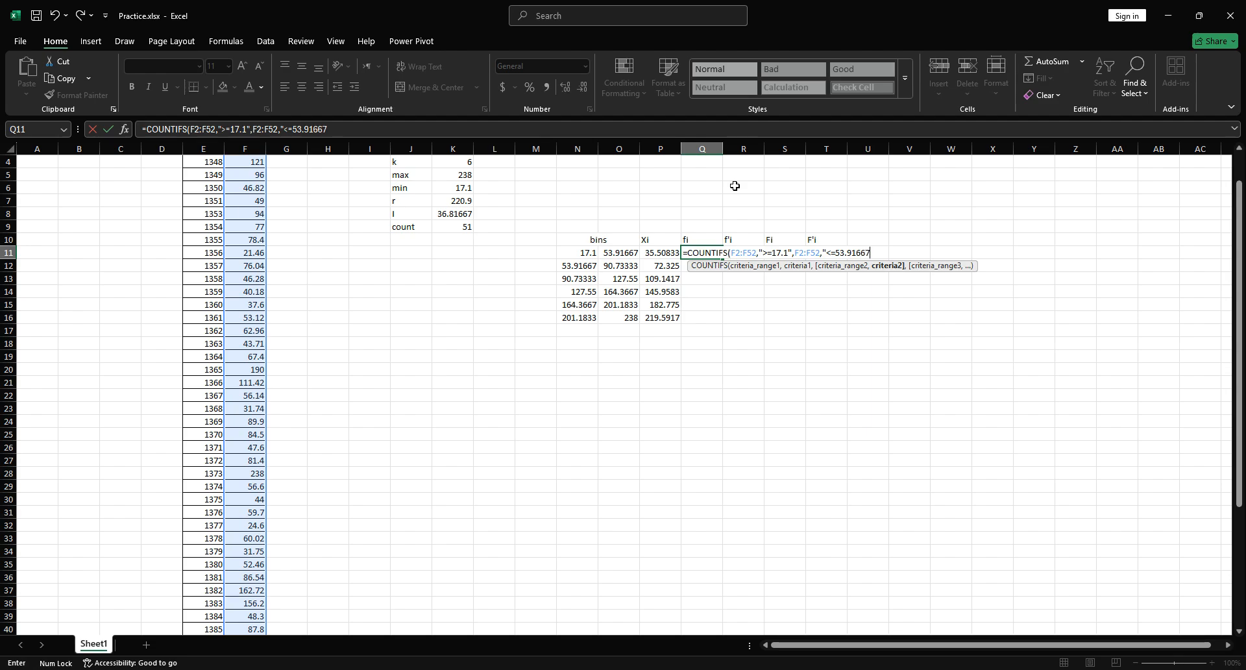
pyautogui.press('Return')
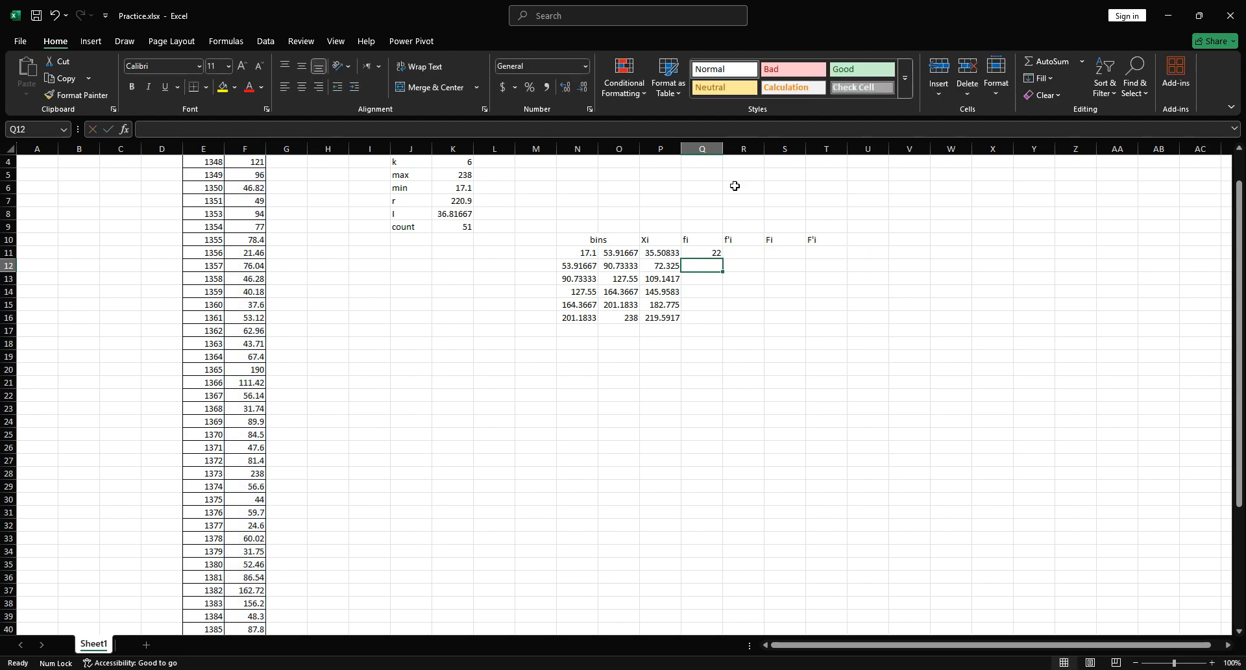
# Make the first criteria range of the COUNTIFS formula in Q11 absolute as $F$2:$F$52
pyautogui.moveTo(734, 185)
pyautogui.mouseDown()
pyautogui.moveTo(704, 255)
pyautogui.moveTo(730, 266)
pyautogui.mouseUp()
pyautogui.doubleClick(704, 253)
pyautogui.click(730, 253)
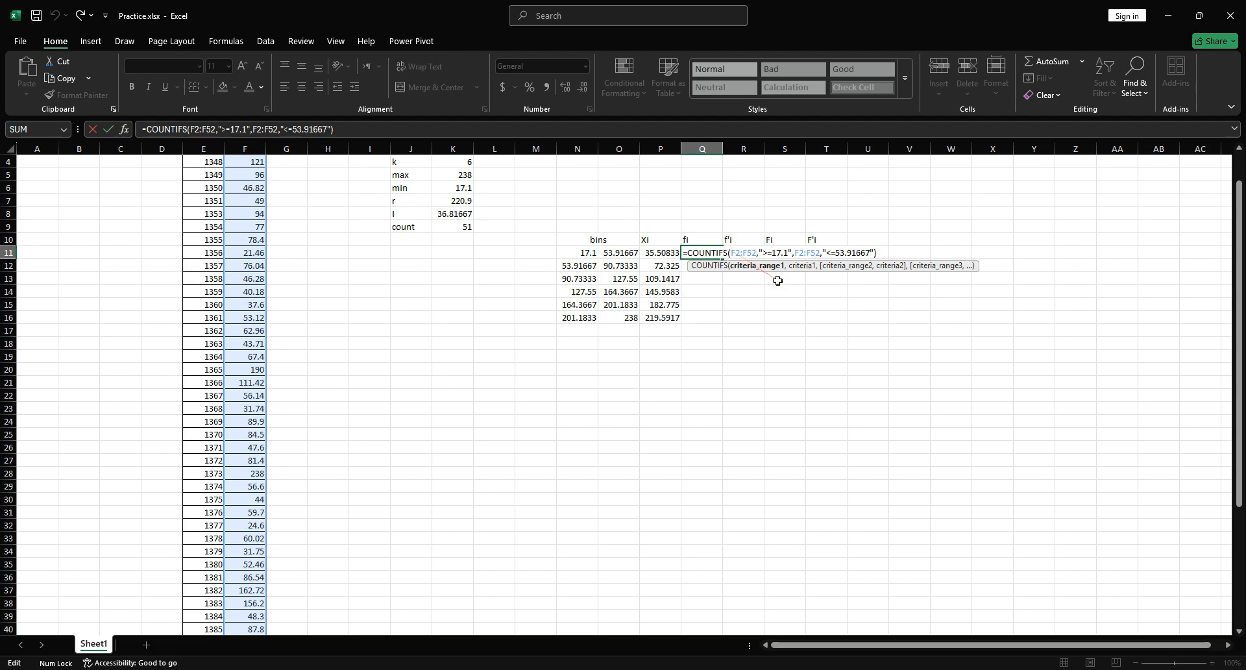
pyautogui.write('$')
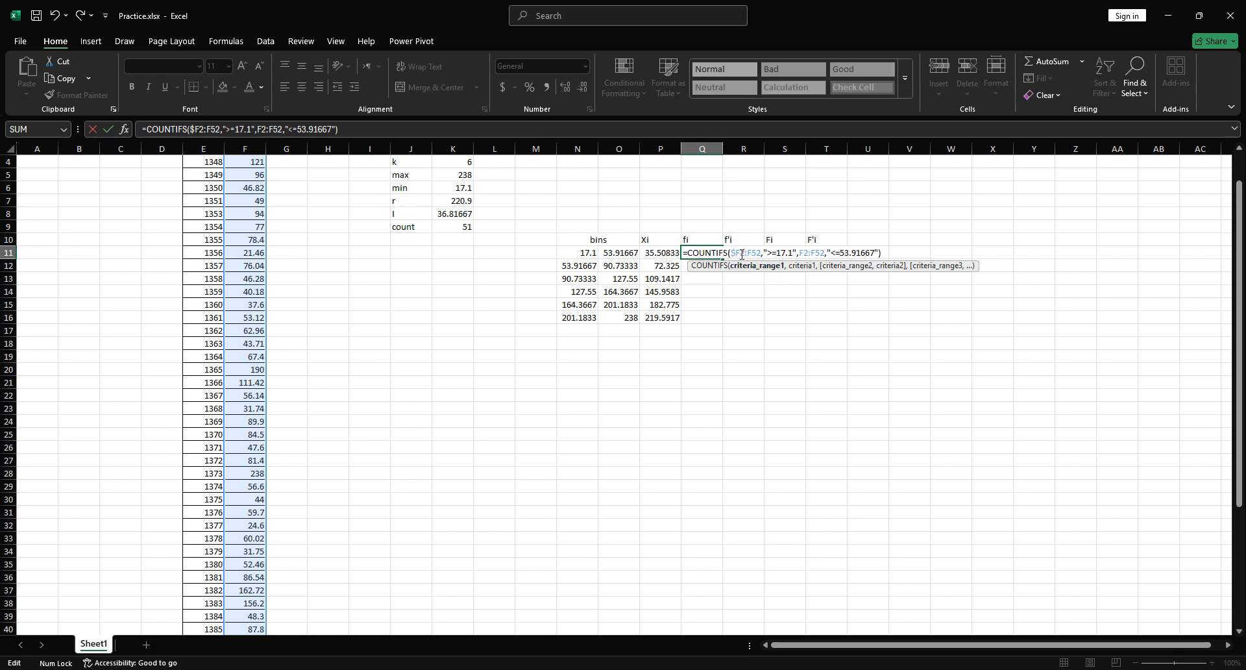
pyautogui.click(742, 253)
pyautogui.write('$F')
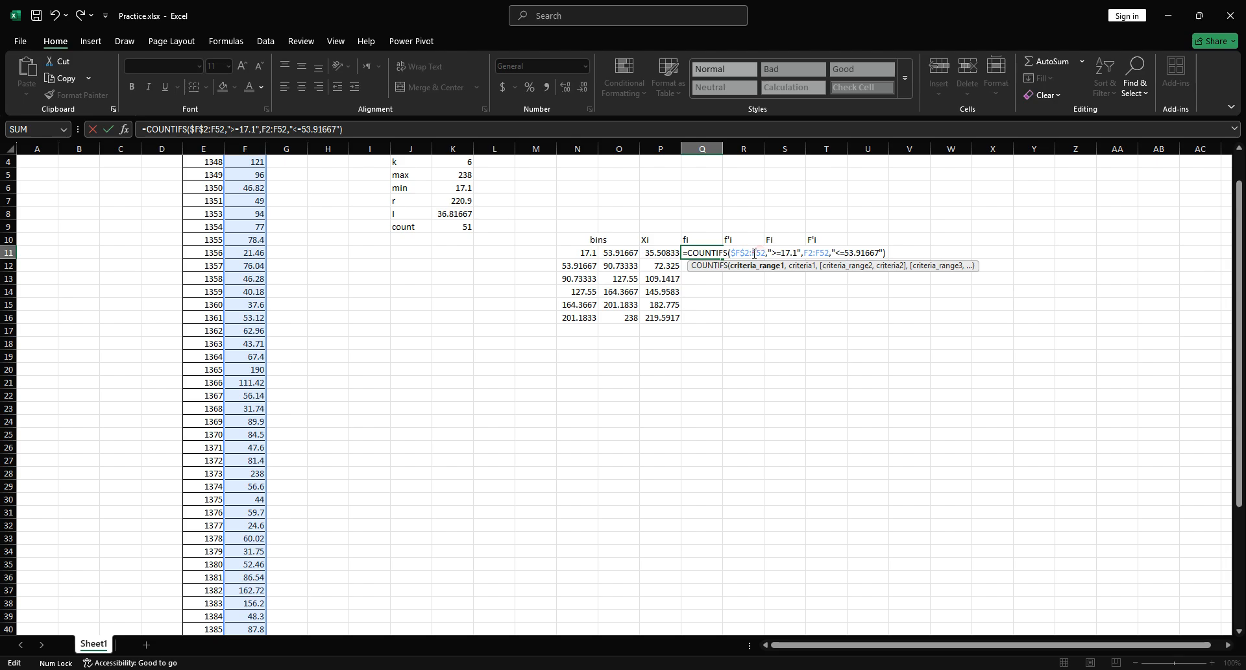
pyautogui.write('$')
pyautogui.click(763, 254)
pyautogui.write('$F$')
# Make the second criteria range in Q11 absolute as $F$2:$F$52 and fill the formula down to Q16
pyautogui.click(814, 253)
pyautogui.write('$F$')
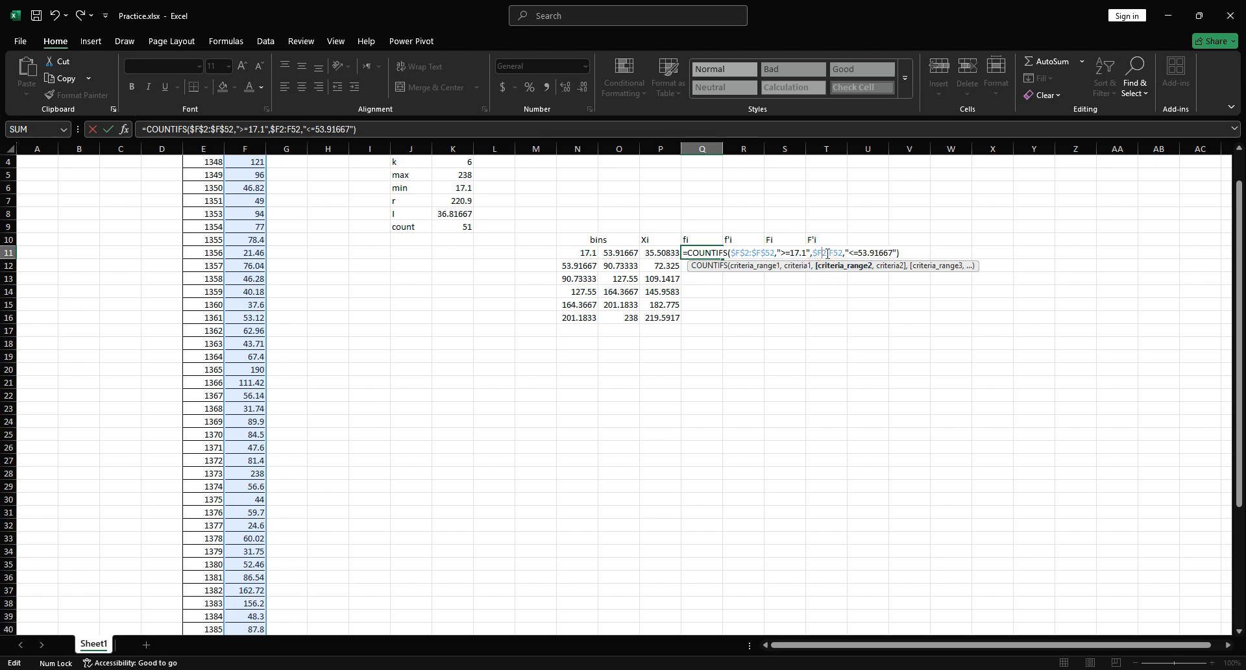
pyautogui.click(821, 252)
pyautogui.write('$F$')
pyautogui.click(843, 252)
pyautogui.write('$')
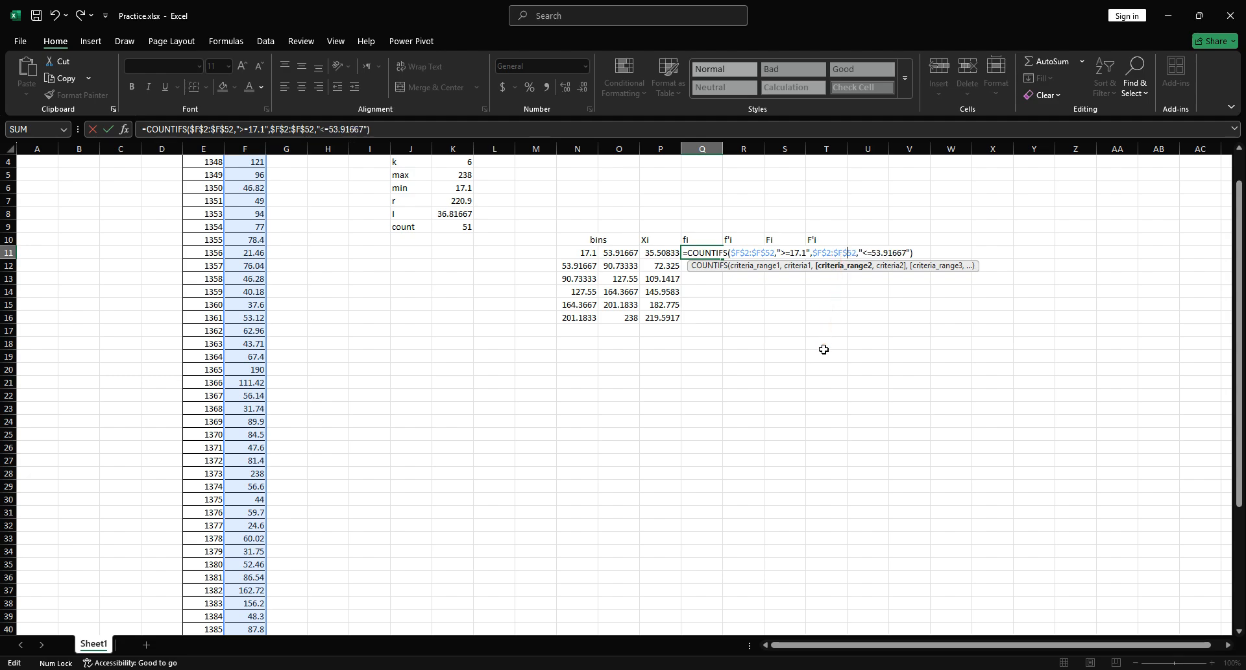
pyautogui.press('Return')
pyautogui.click(714, 251)
pyautogui.moveTo(725, 258); pyautogui.dragTo(716, 317)
# Change the COUNTIFS criteria in Q12 to ">=53.91667" and "<=90.73333"
pyautogui.click(707, 266)
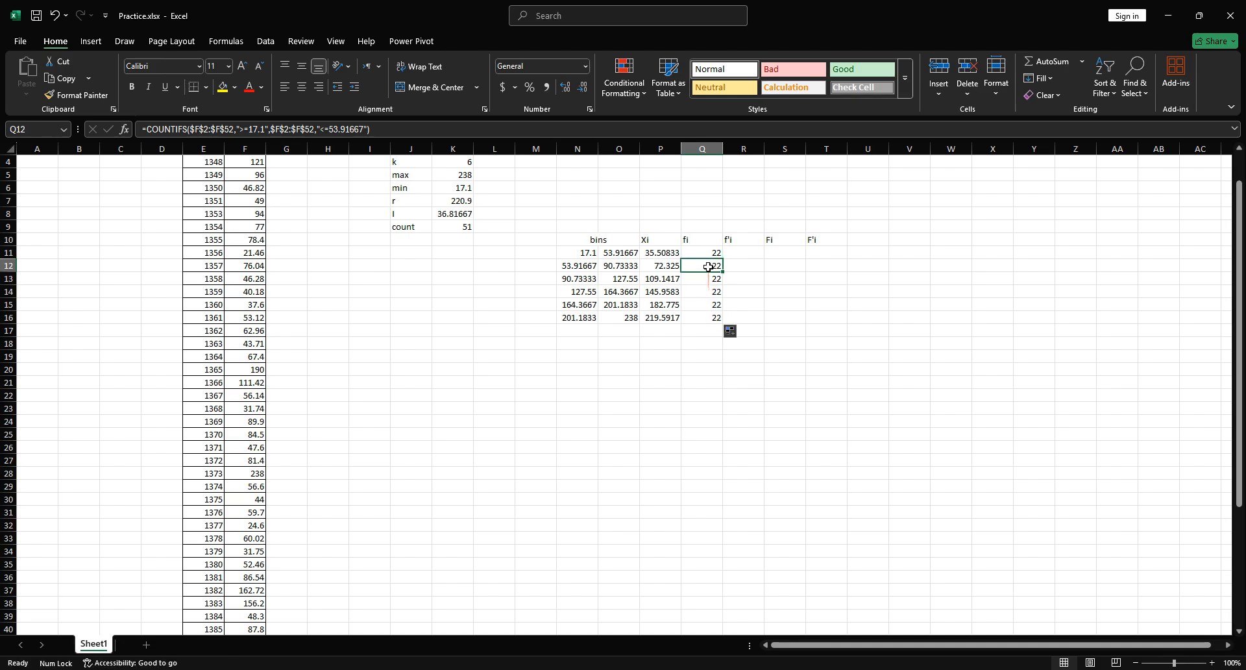
pyautogui.doubleClick(707, 265)
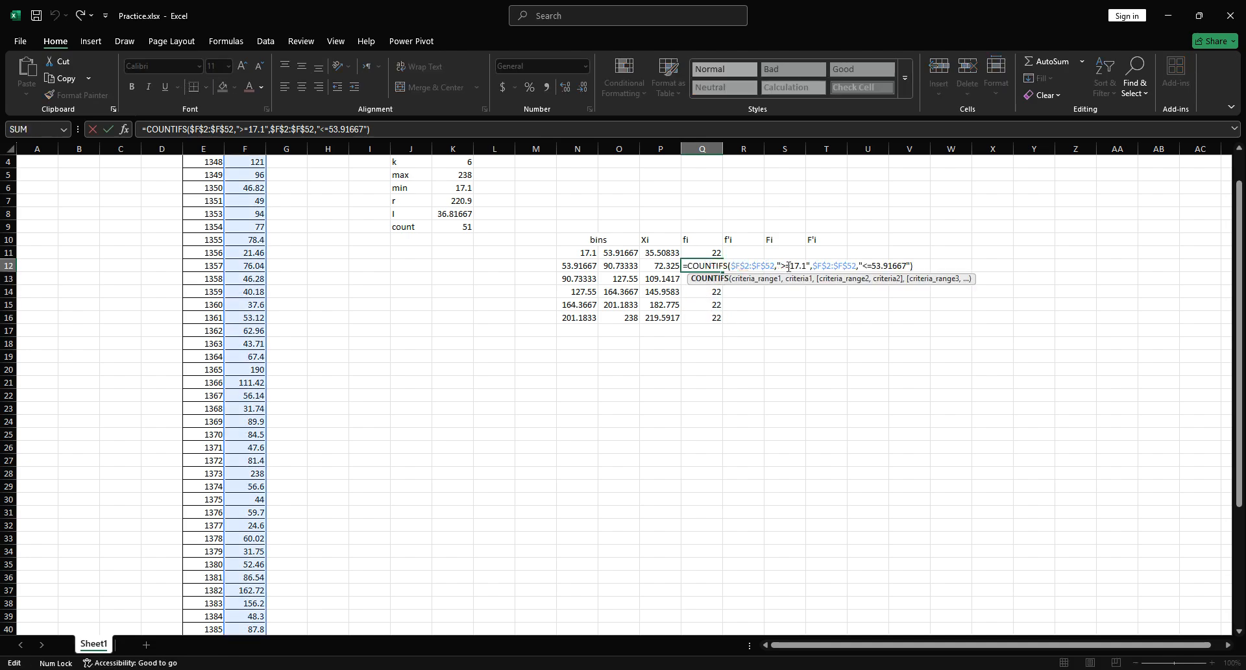
pyautogui.doubleClick(795, 265)
pyautogui.write('53.')
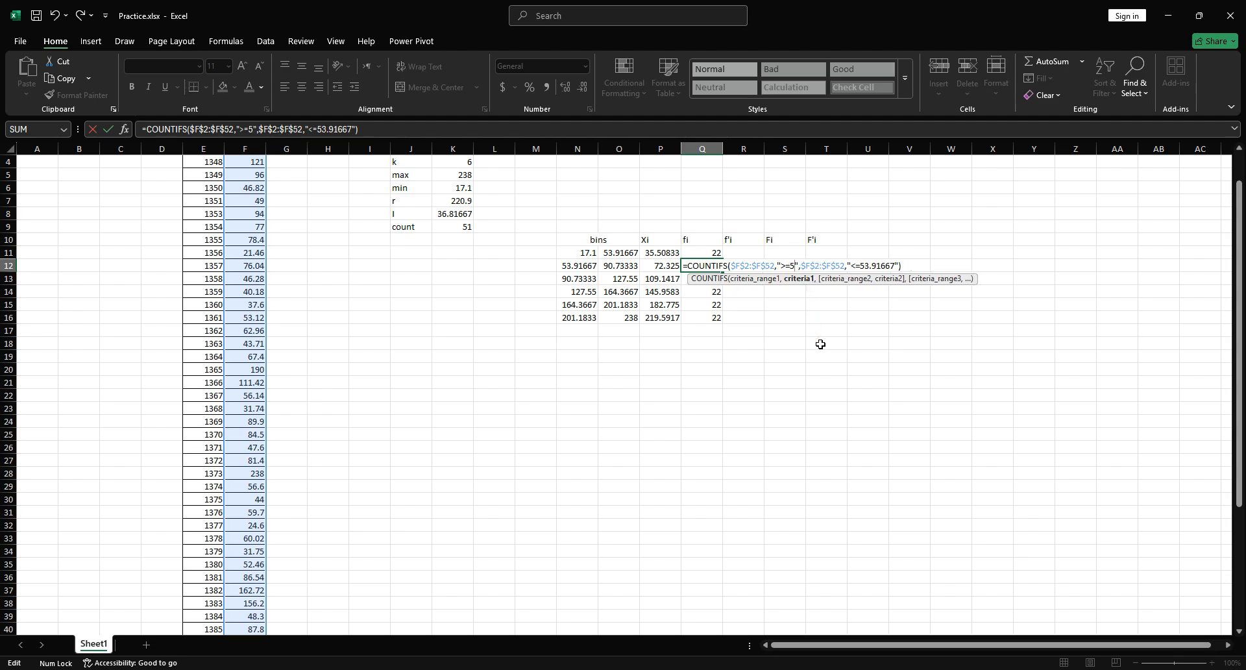
pyautogui.write('91667')
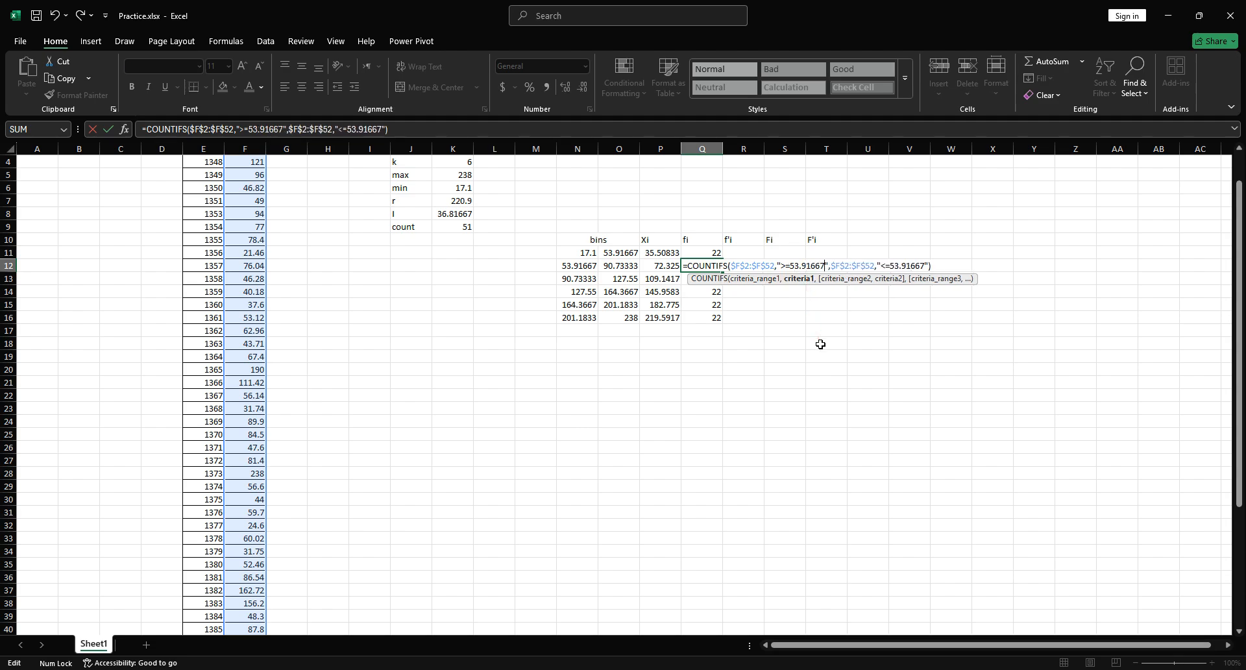
pyautogui.moveTo(889, 265); pyautogui.dragTo(907, 266)
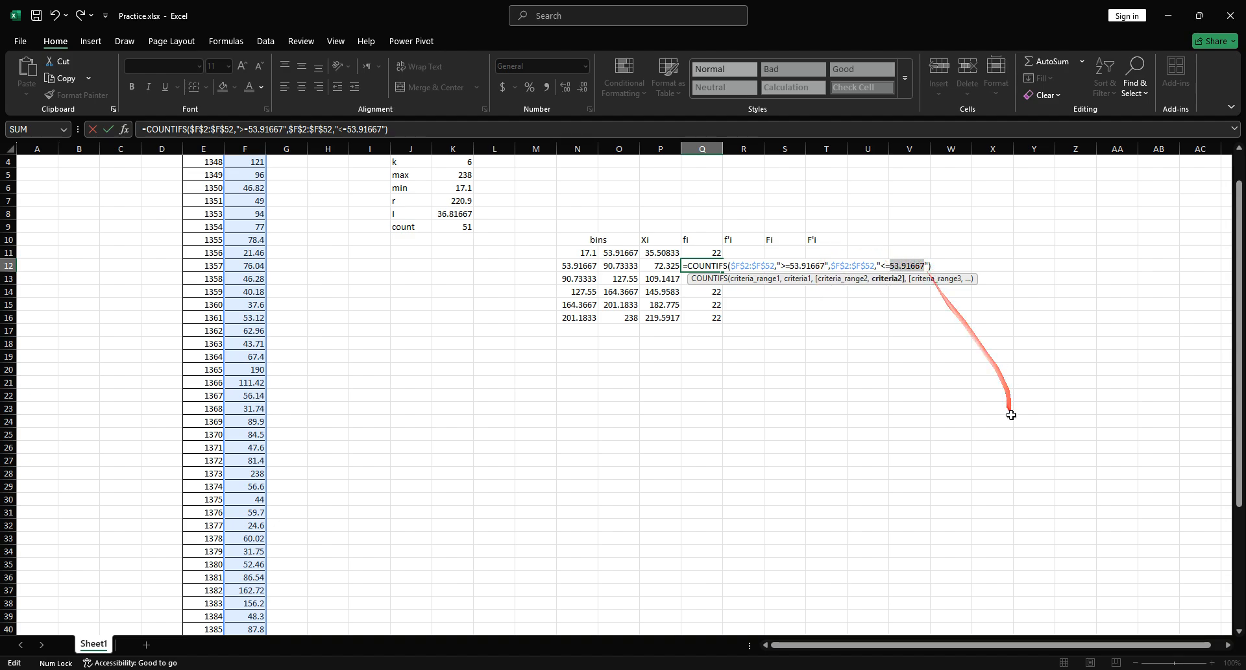
pyautogui.write('90.73333')
pyautogui.press('Return')
# Change the COUNTIFS criteria in Q13 to ">=90.73333" and "<=127.55"
pyautogui.moveTo(1021, 457); pyautogui.dragTo(899, 342)
pyautogui.doubleClick(701, 278)
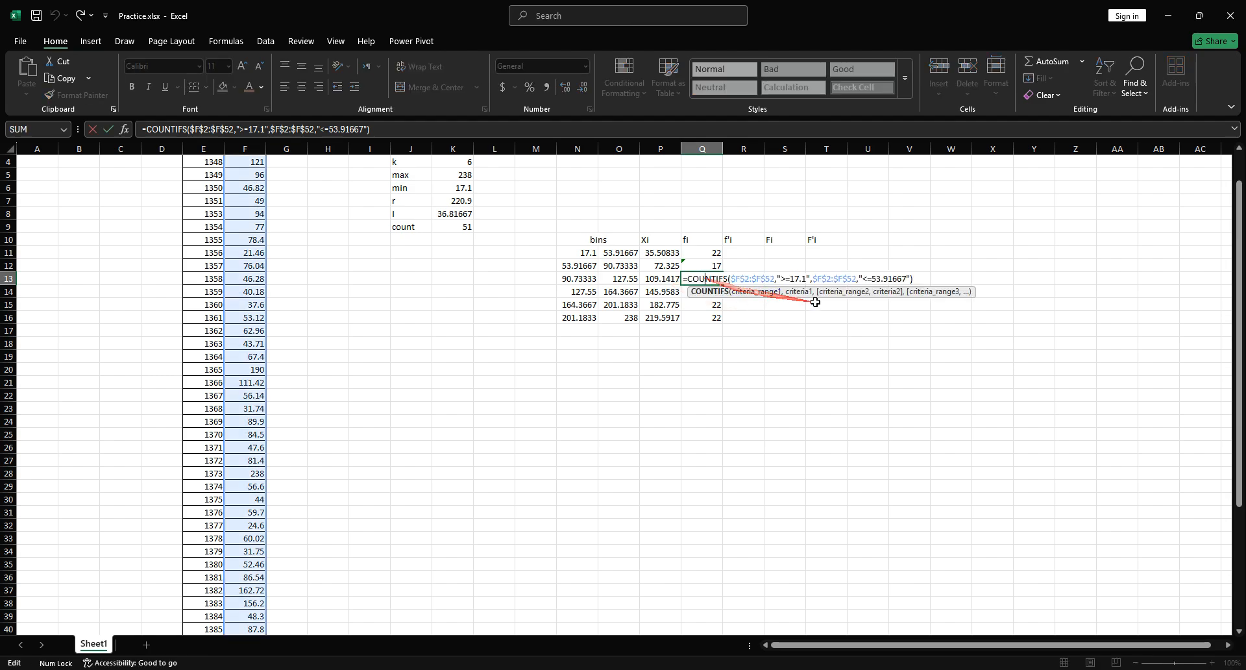
pyautogui.moveTo(789, 278)
pyautogui.mouseDown()
pyautogui.moveTo(803, 278)
pyautogui.moveTo(660, 264)
pyautogui.mouseUp()
pyautogui.write('90.73333')
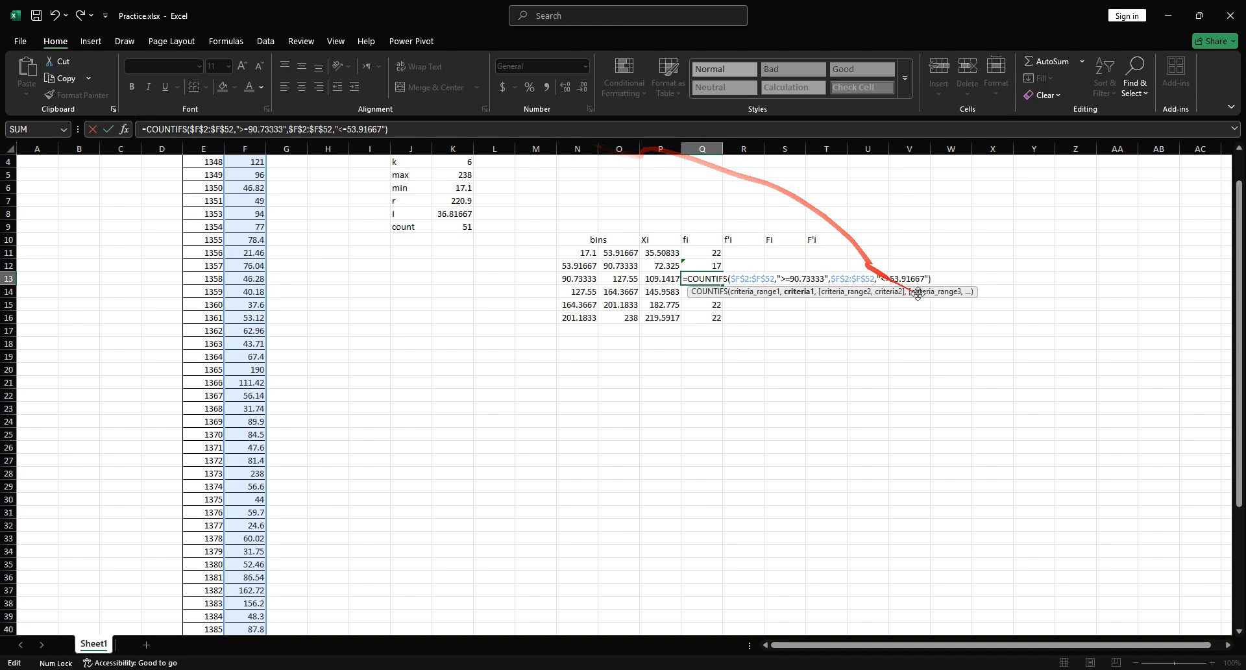
pyautogui.moveTo(890, 278); pyautogui.dragTo(931, 280)
pyautogui.write('127.55')
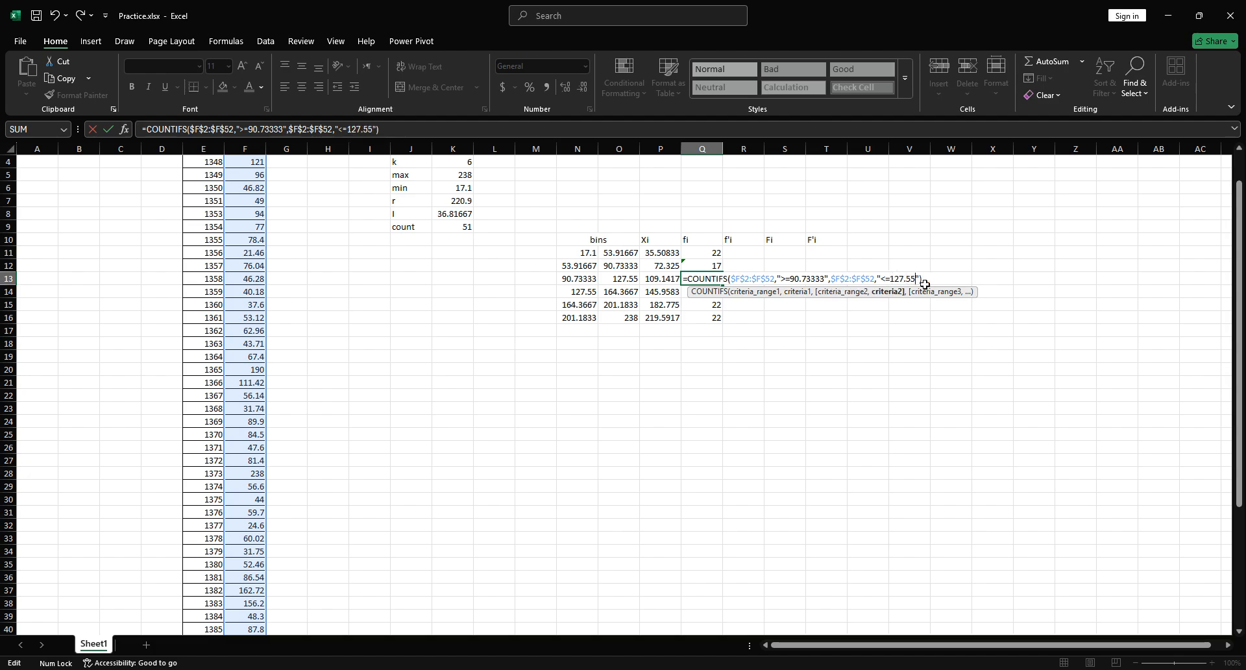
pyautogui.press('Return')
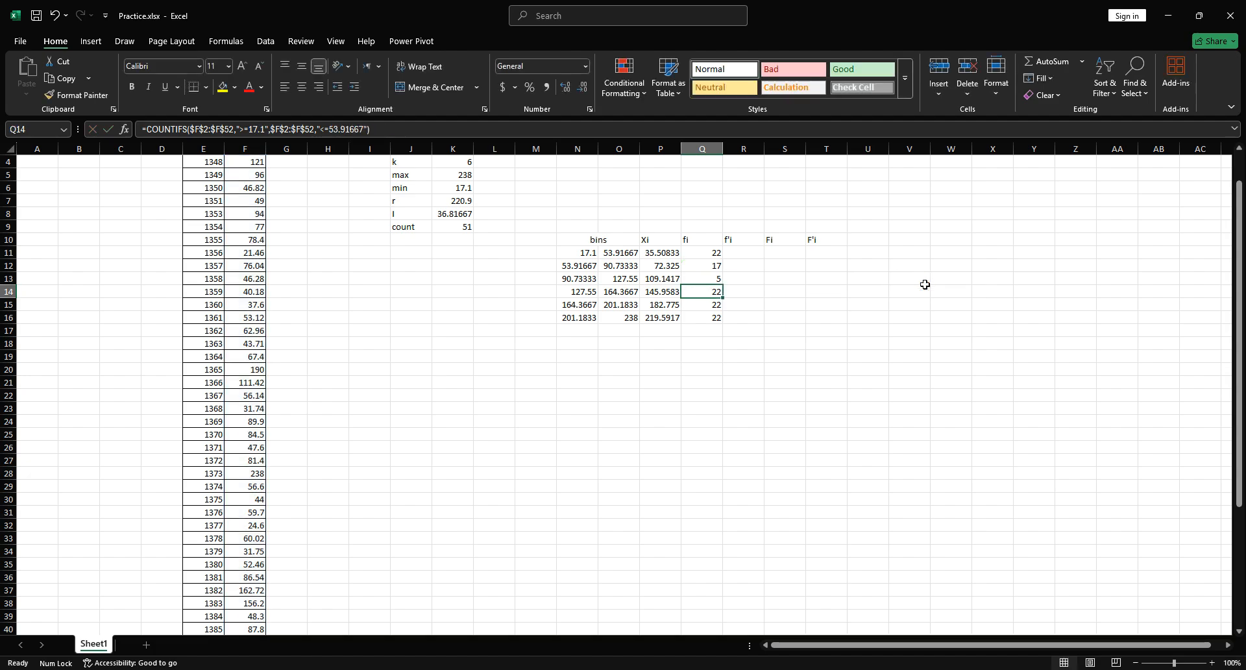
# Change the COUNTIFS criteria in Q14 to ">=127.55" and "<=164.3667"
pyautogui.doubleClick(709, 293)
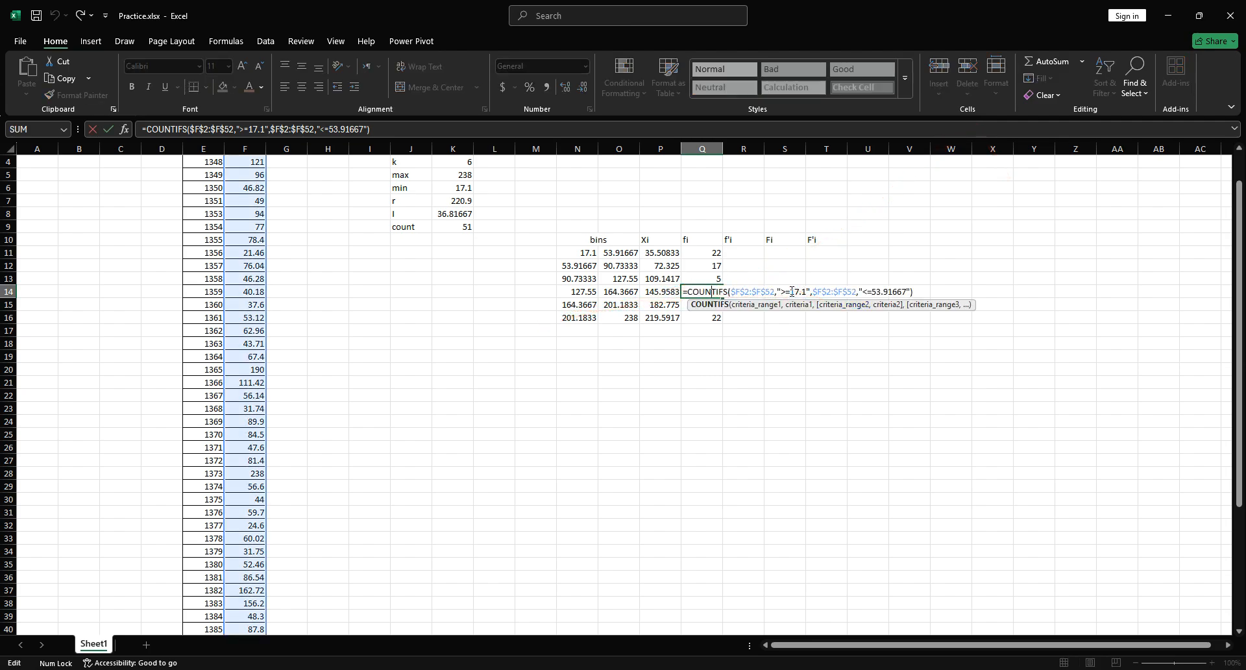
pyautogui.write('127.5')
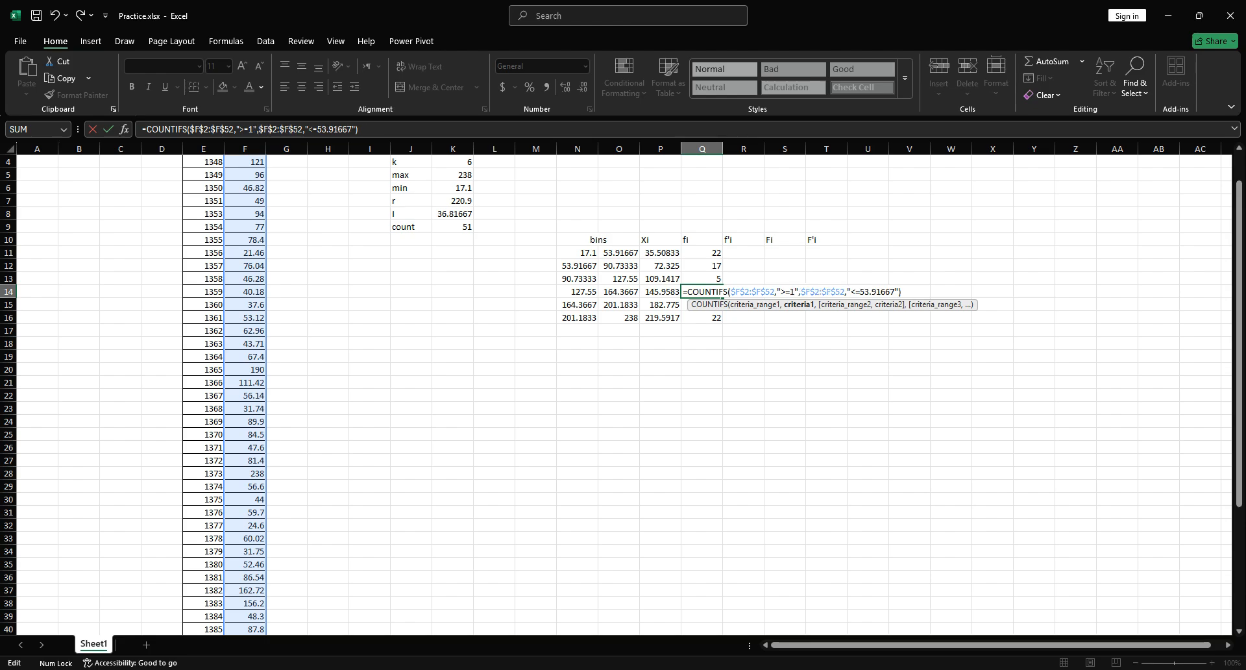
pyautogui.write('5')
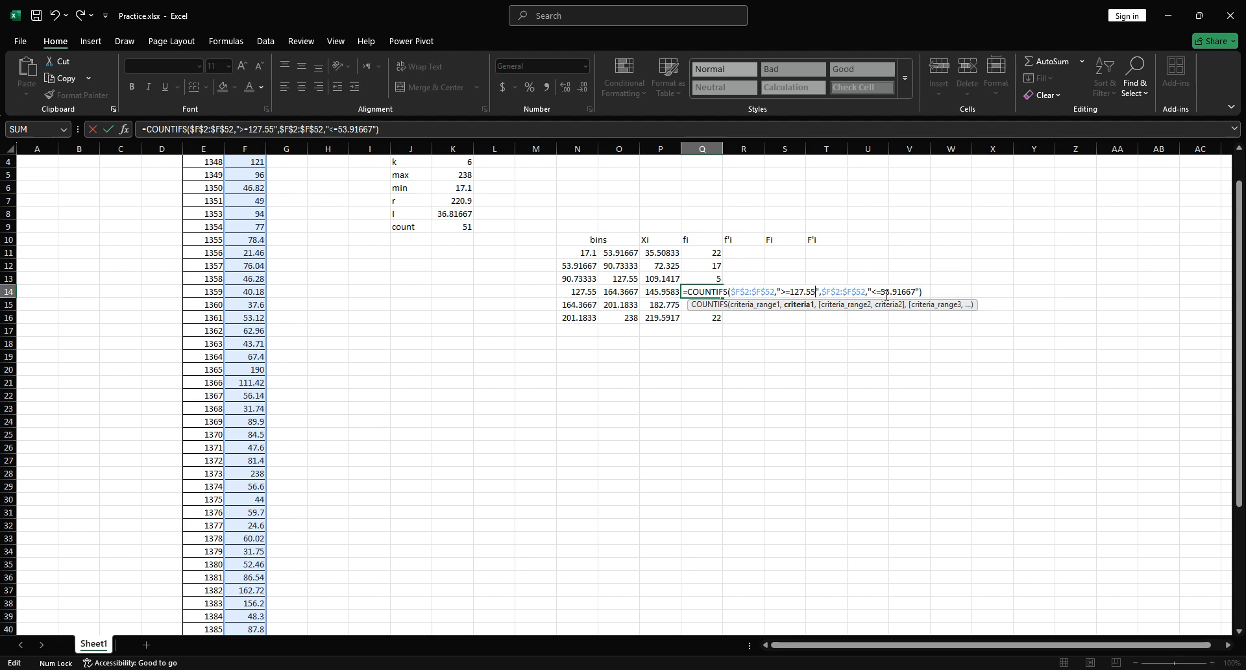
pyautogui.moveTo(911, 292); pyautogui.dragTo(916, 292)
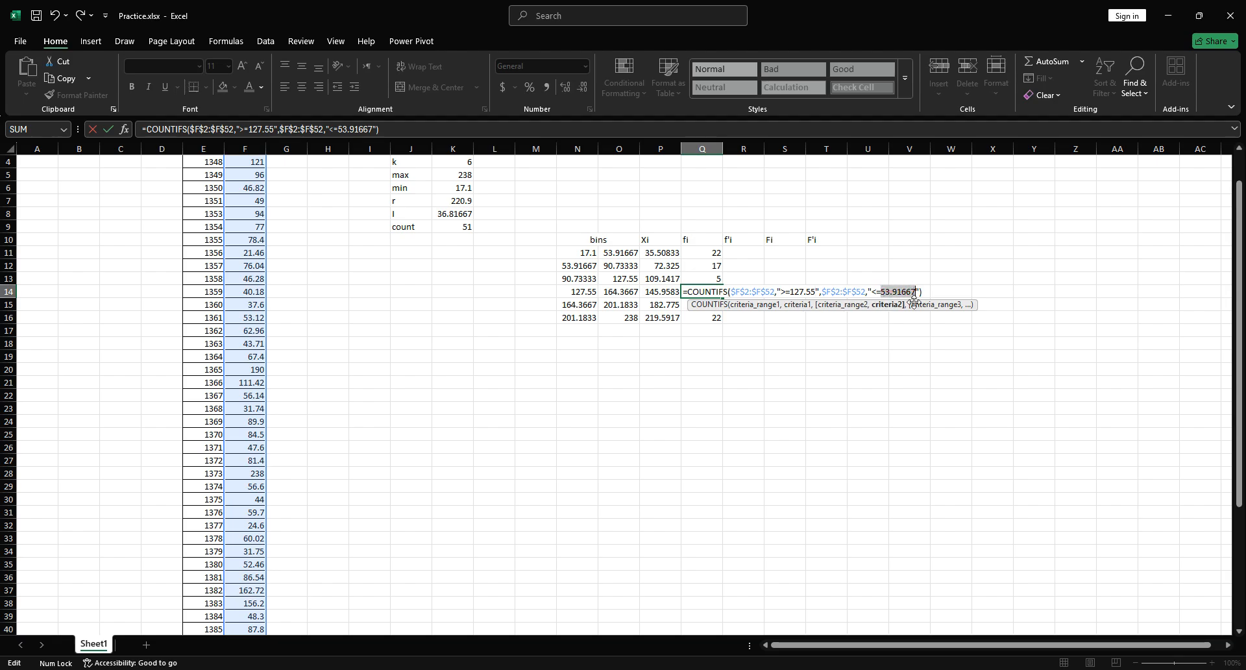
pyautogui.write('164.')
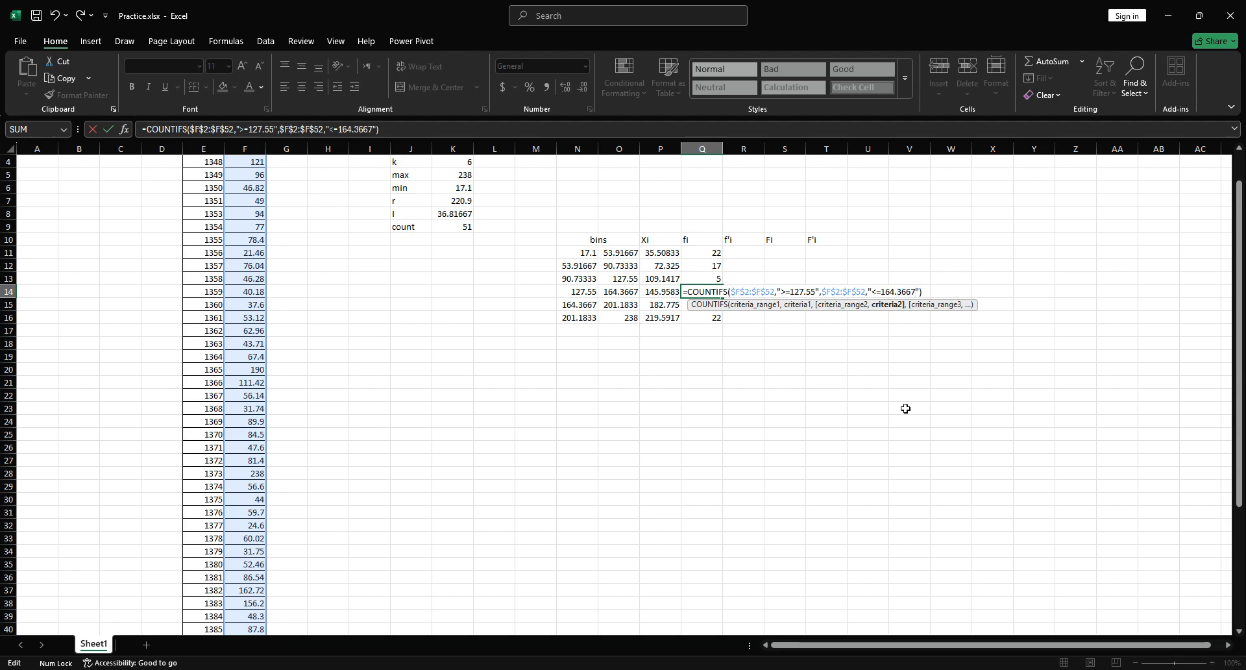
pyautogui.press('Return')
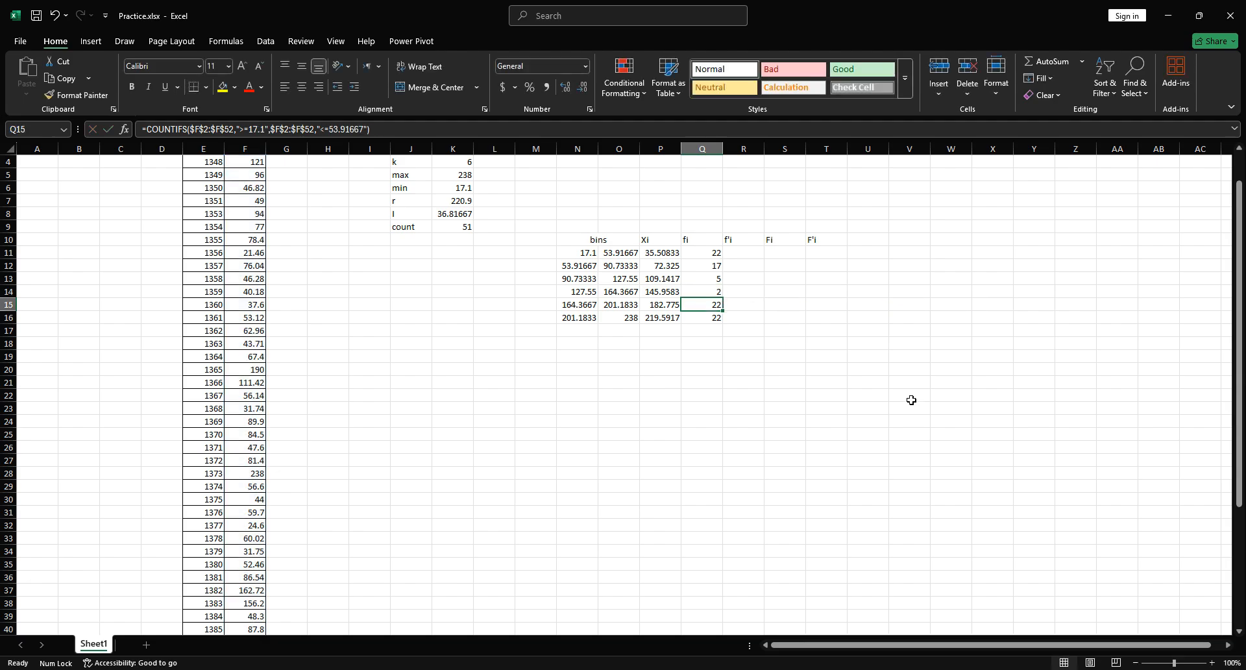
# Change the COUNTIFS criteria in Q15 to ">=164.3667" and "<=201.1833"
pyautogui.doubleClick(706, 304)
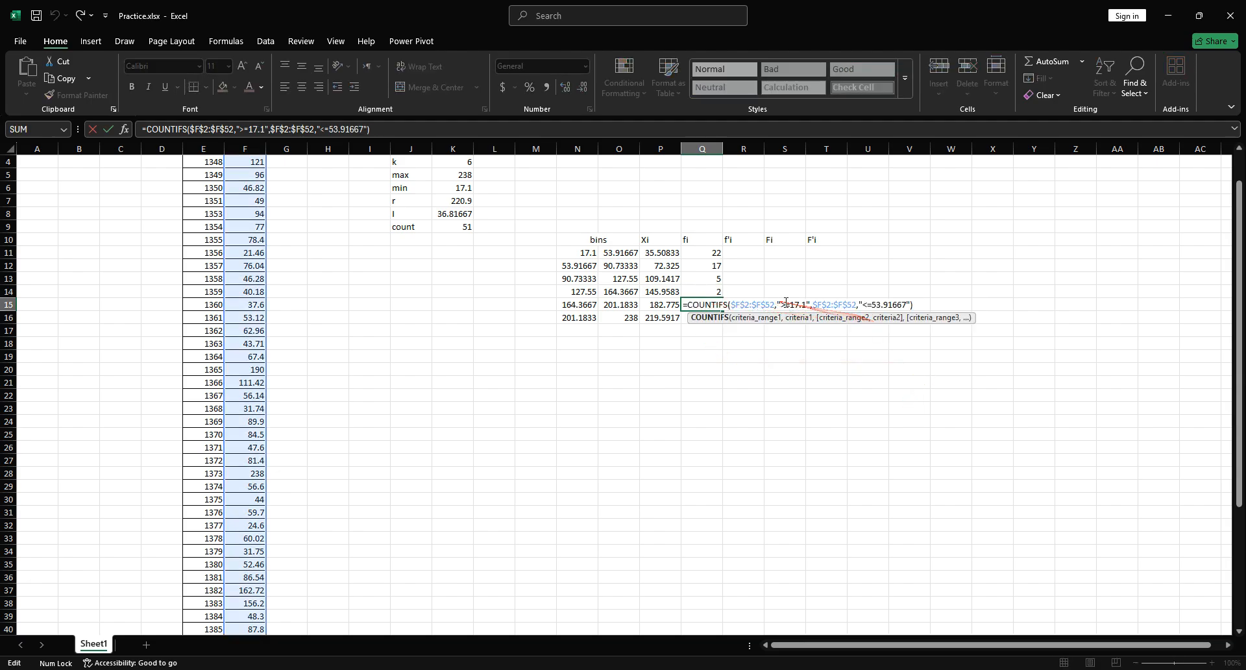
pyautogui.click(809, 306)
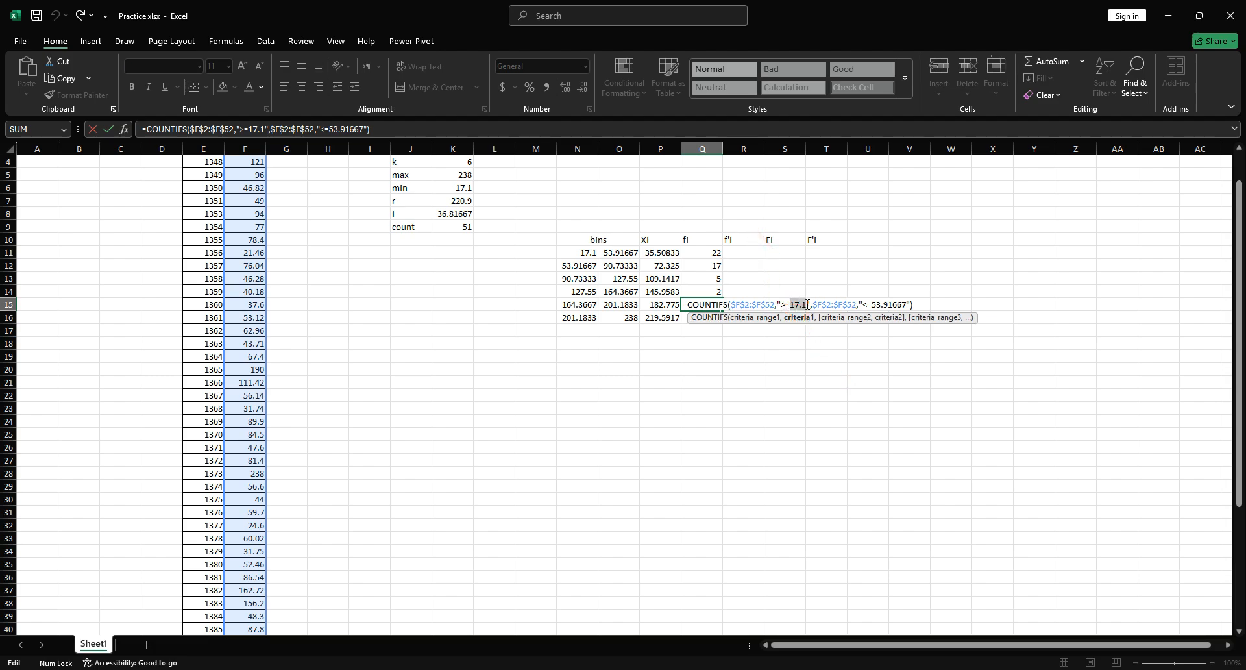
pyautogui.write('164.3667')
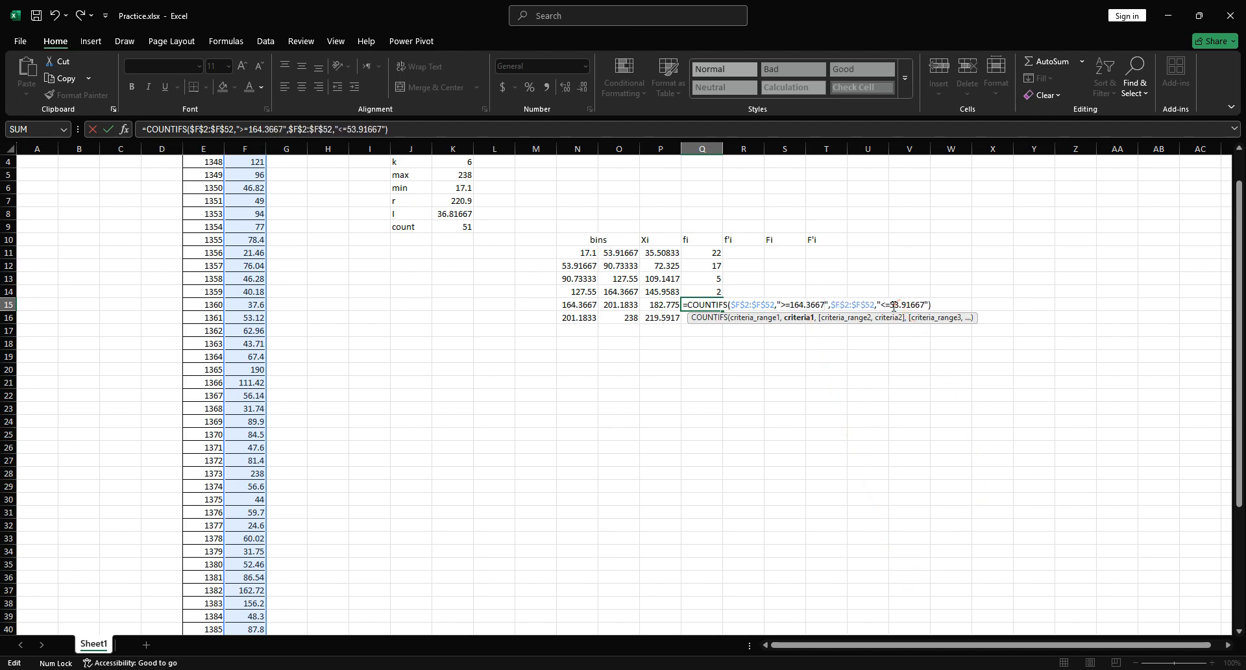
pyautogui.moveTo(905, 306); pyautogui.dragTo(925, 305)
pyautogui.write('201.1833')
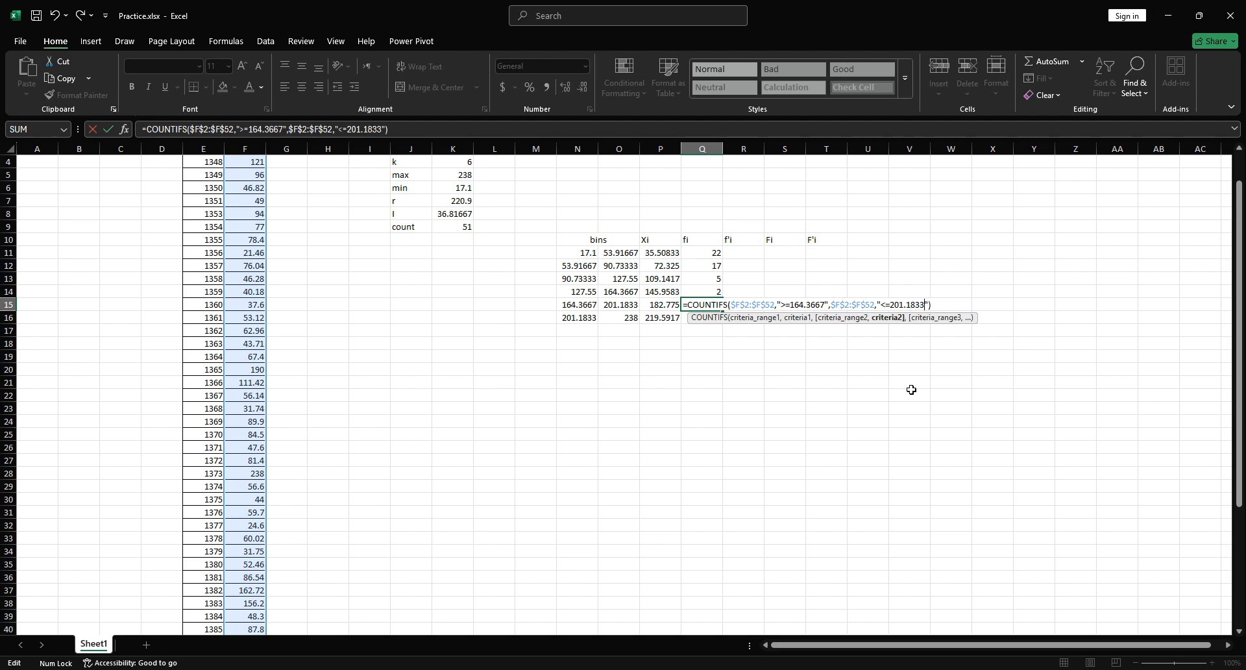
pyautogui.press('Return')
# Change the COUNTIFS criteria in Q16 to ">=201.1833" and "<=238"
pyautogui.doubleClick(707, 317)
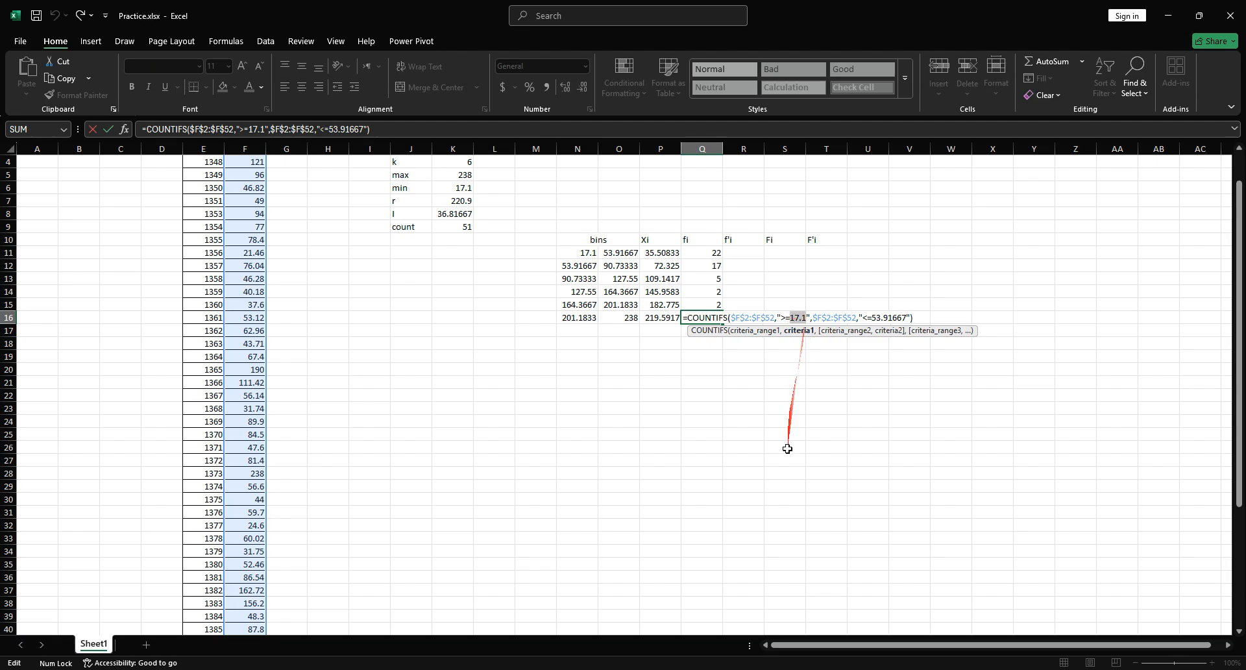
pyautogui.write('201.1833')
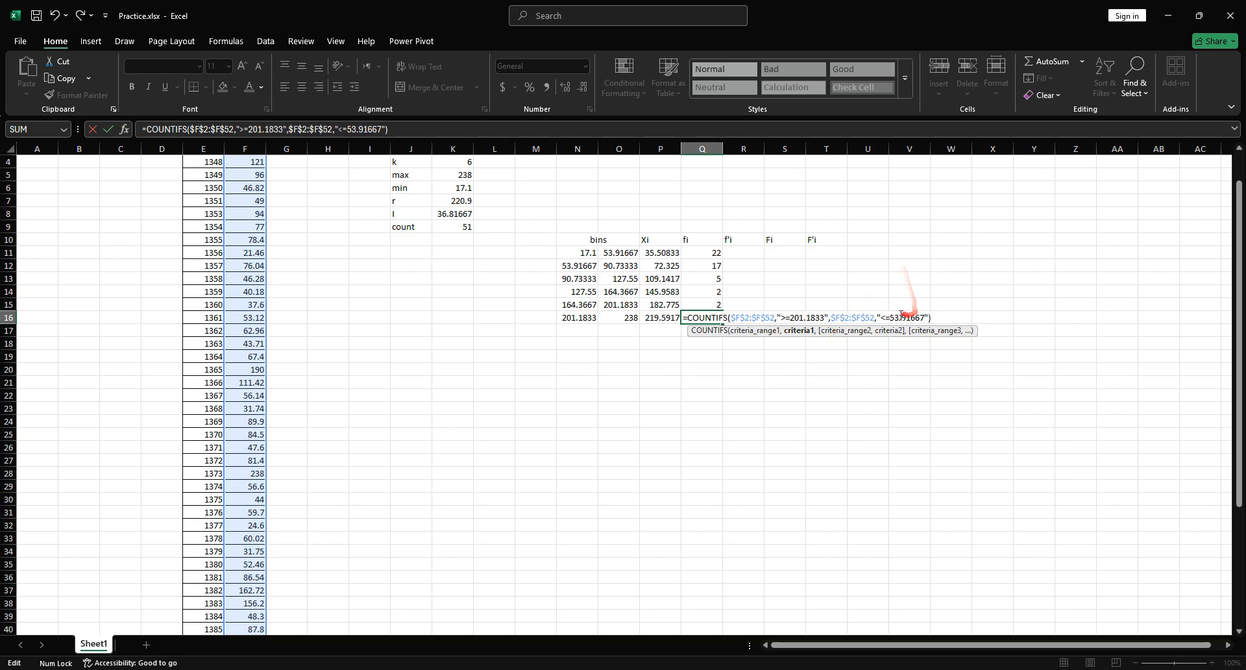
pyautogui.write('238')
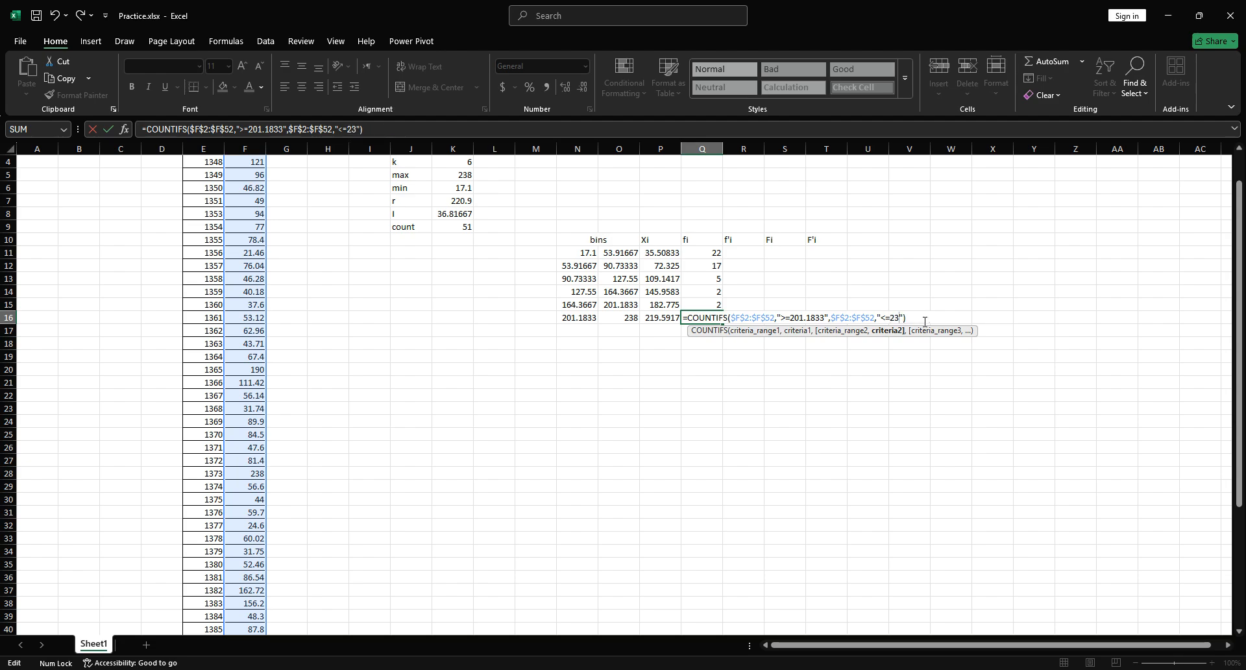
pyautogui.press('Return')
# Total the absolute frequencies Q11:Q16 with a SUM formula in Q17
pyautogui.write('=sum')
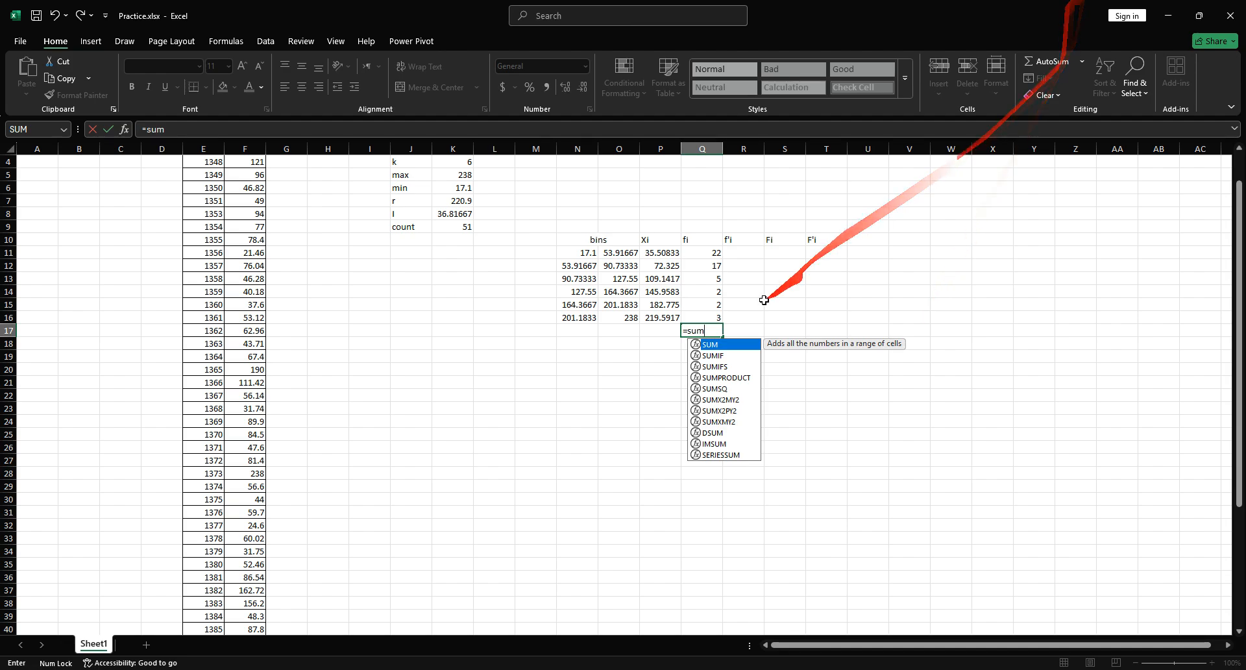
pyautogui.doubleClick(757, 345)
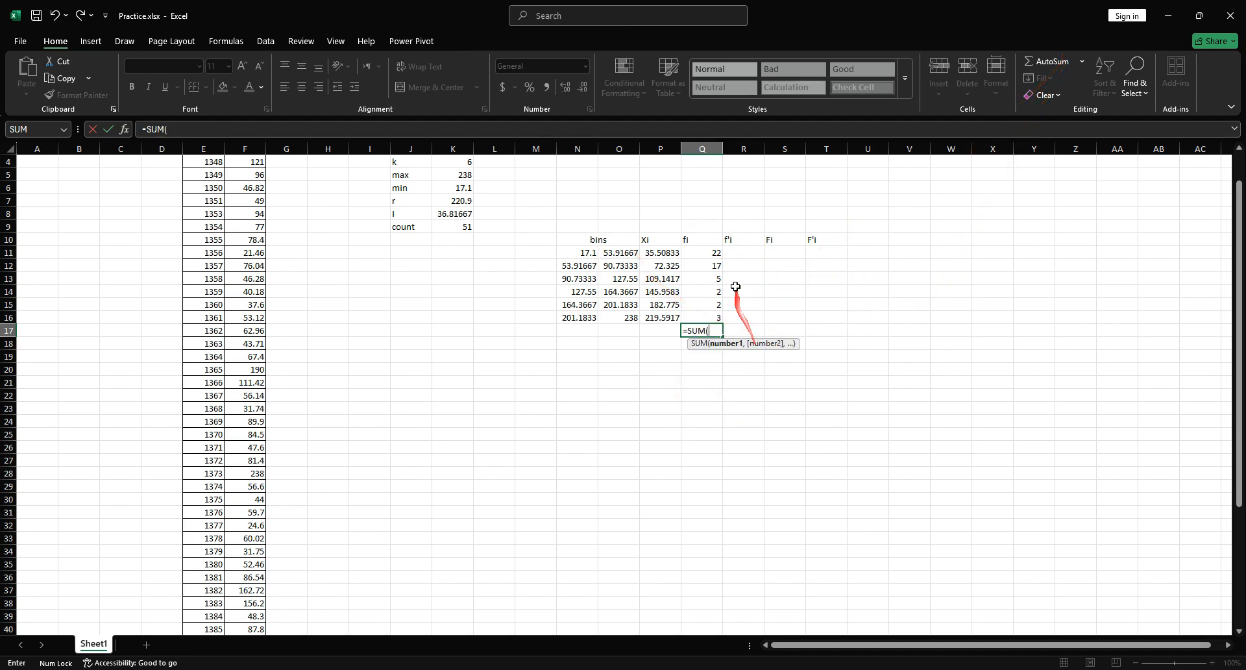
pyautogui.click(709, 254)
pyautogui.hotkey('ctrl', 'shift', 'Right')
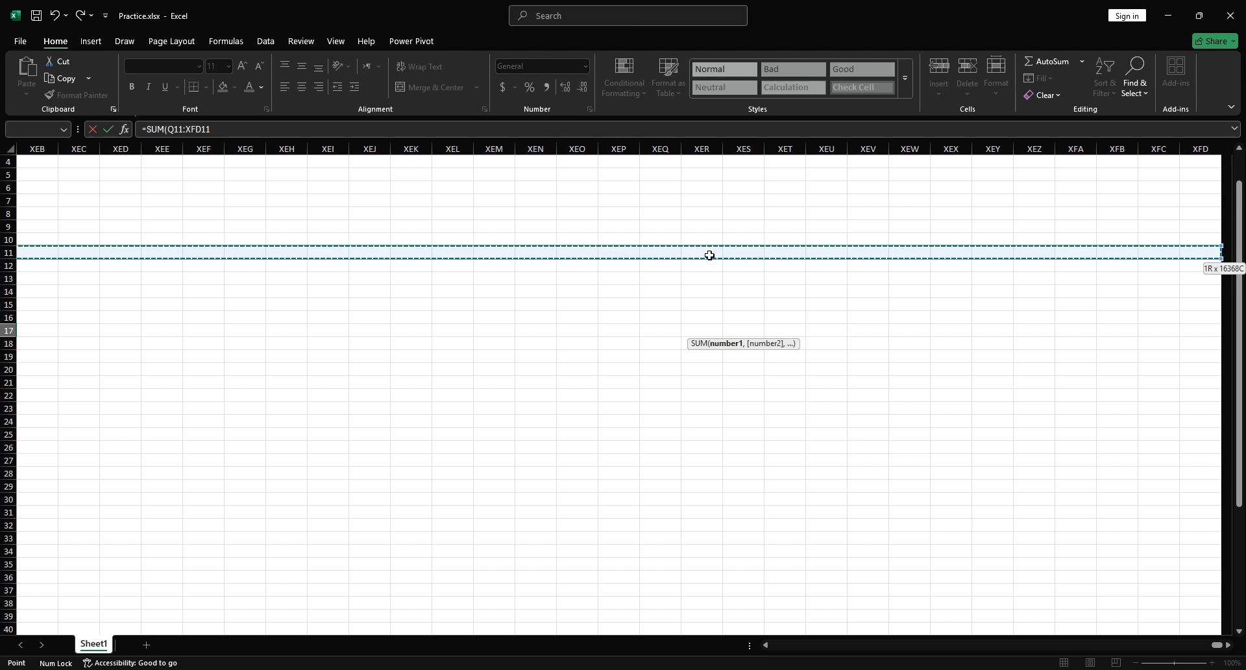
pyautogui.hotkey('ctrl', 'Left')
pyautogui.click(153, 257)
pyautogui.hotkey('ctrl', 'shift', 'Down')
pyautogui.press('Return')
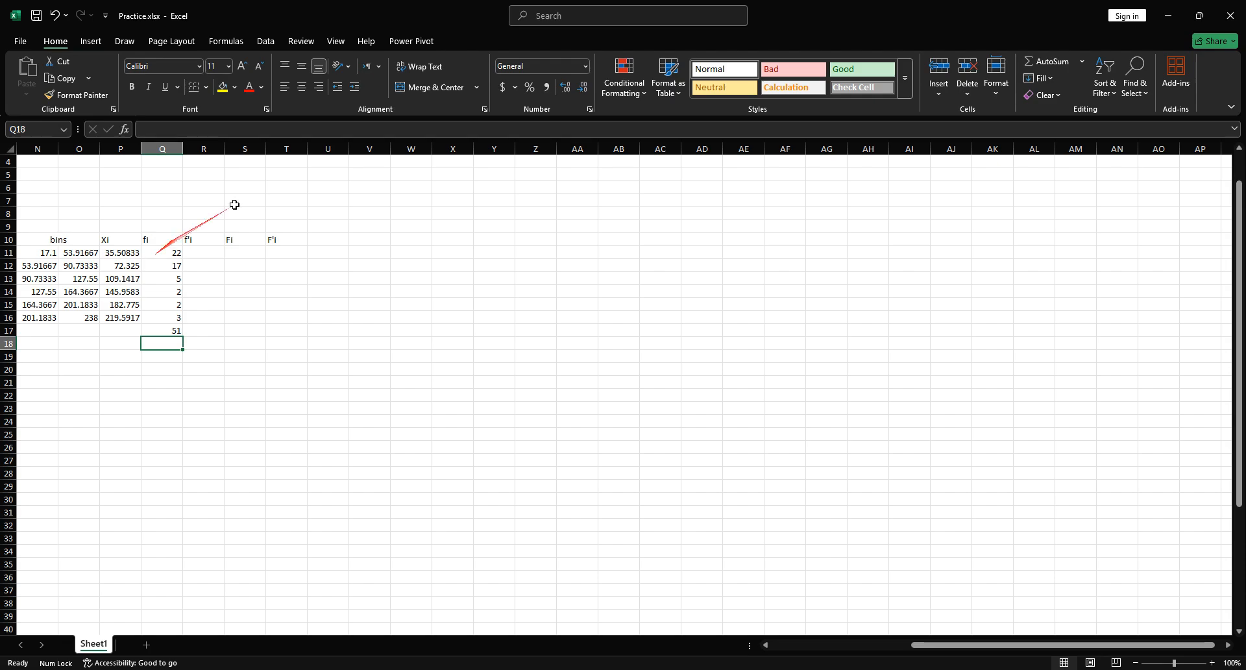
# Check the COUNTIFS formulas in Q15 and Q14 against their bin limits
pyautogui.moveTo(1141, 646); pyautogui.dragTo(1002, 646)
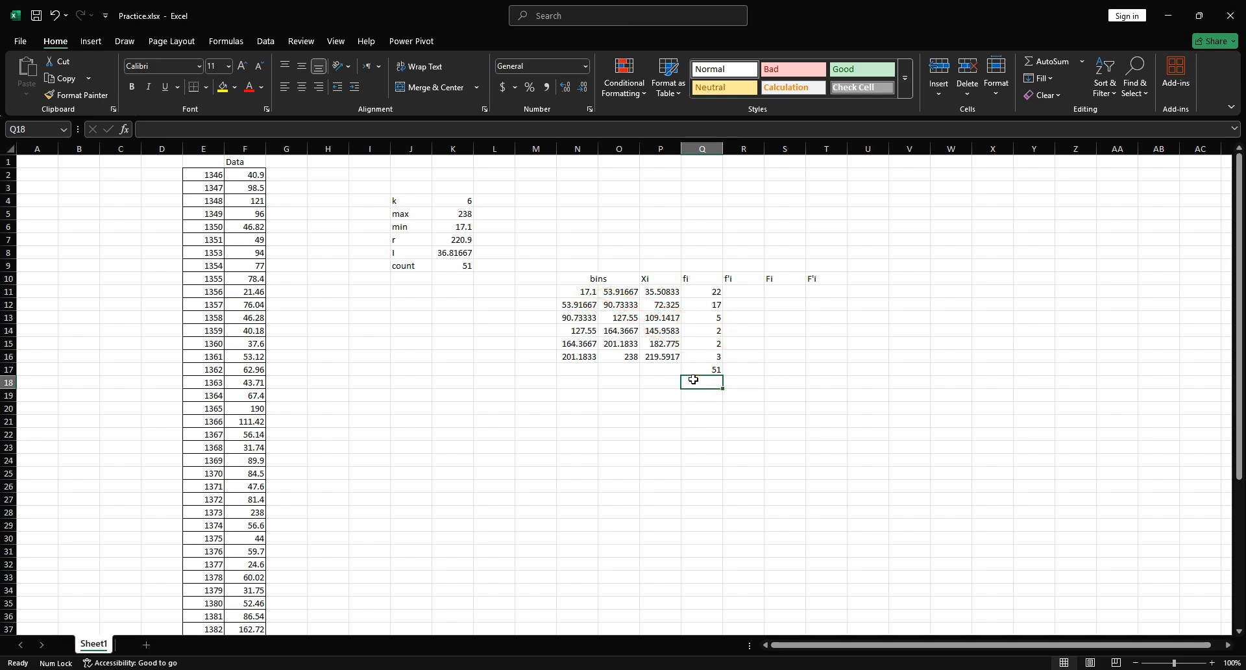
pyautogui.click(711, 344)
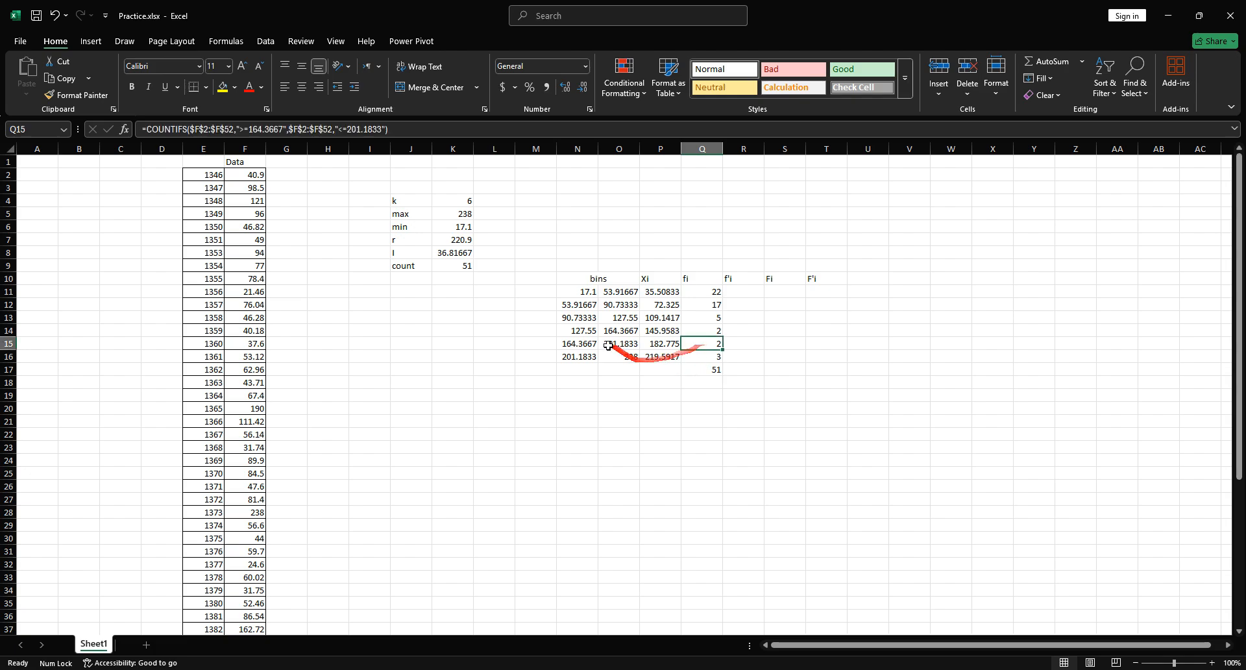
pyautogui.doubleClick(707, 331)
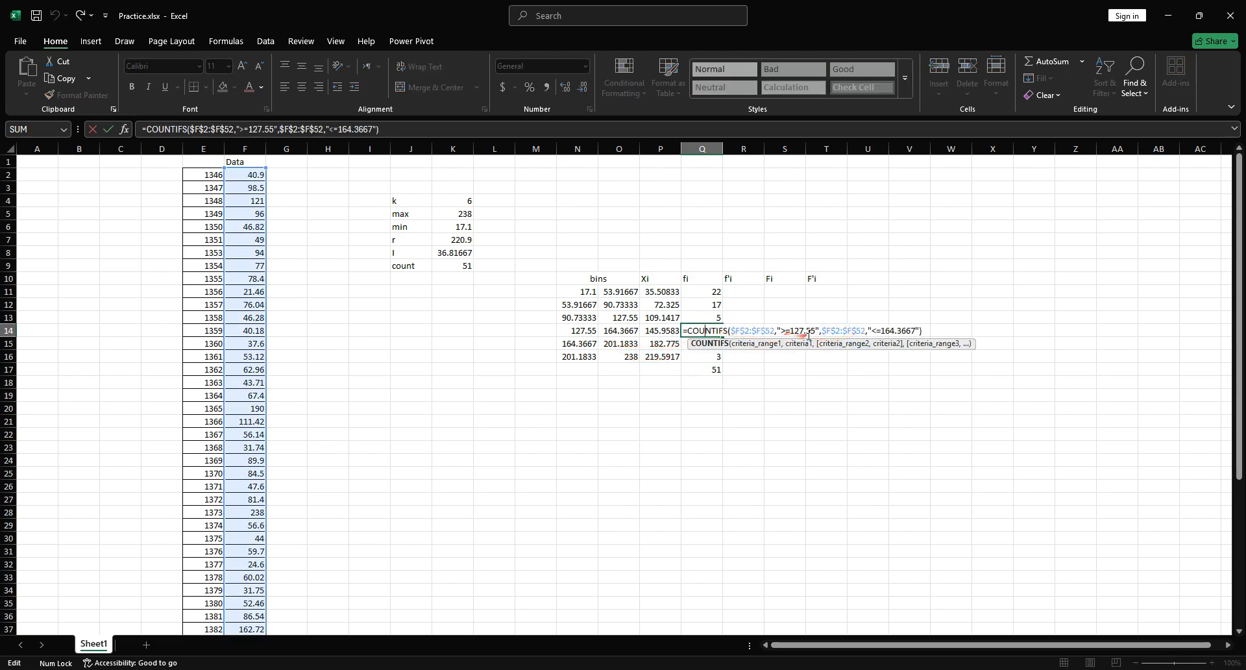
pyautogui.press('Escape')
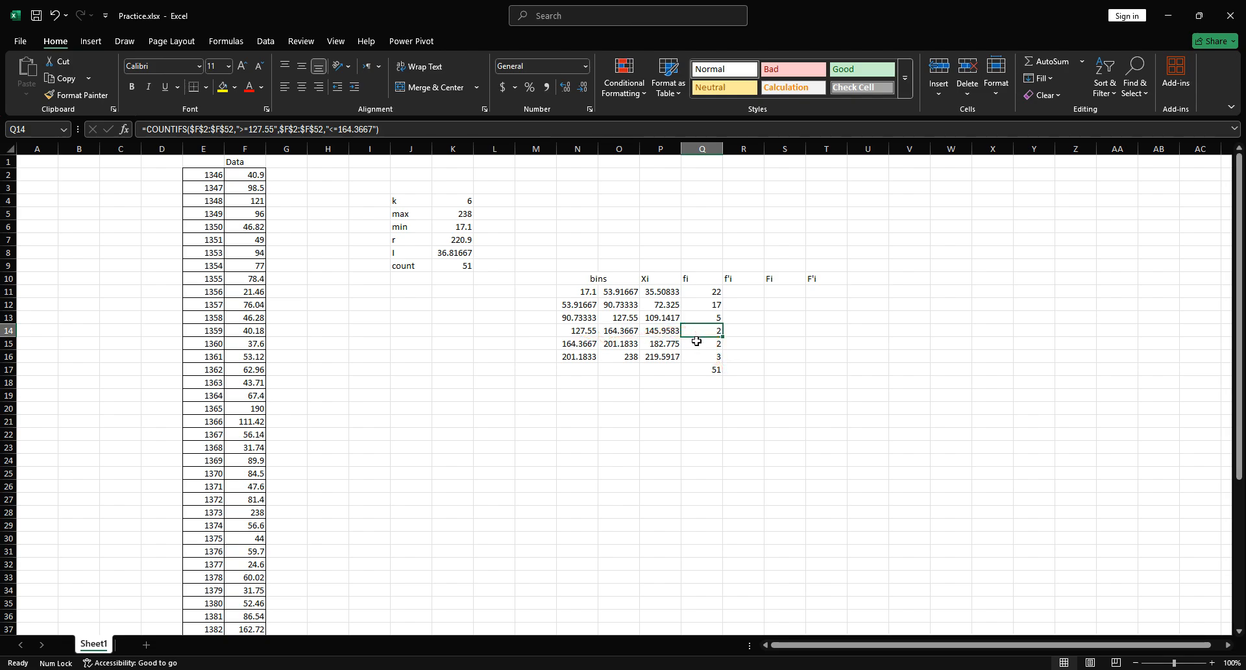
# Recheck the COUNTIFS criteria in Q14 against the bin limits in its row
pyautogui.doubleClick(714, 330)
pyautogui.press('Escape')
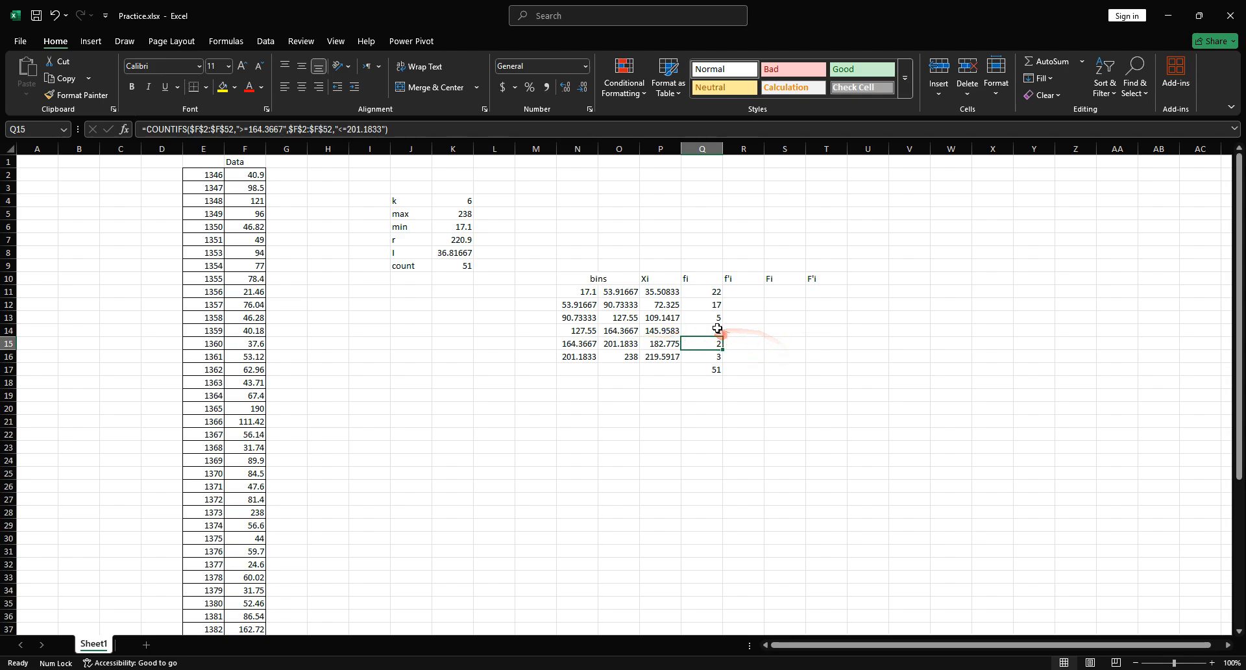
pyautogui.doubleClick(714, 331)
pyautogui.press('Escape')
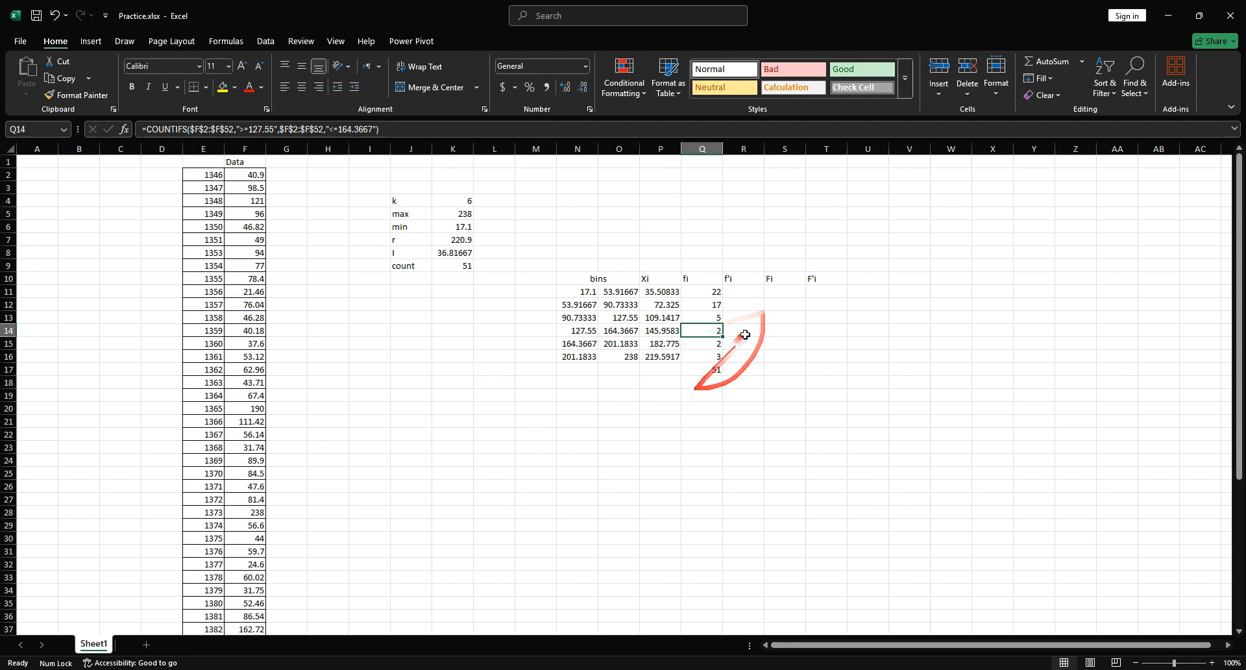
# Calculate the first relative frequency in R11 as Q11 divided by the fixed total in Q17
pyautogui.click(743, 289)
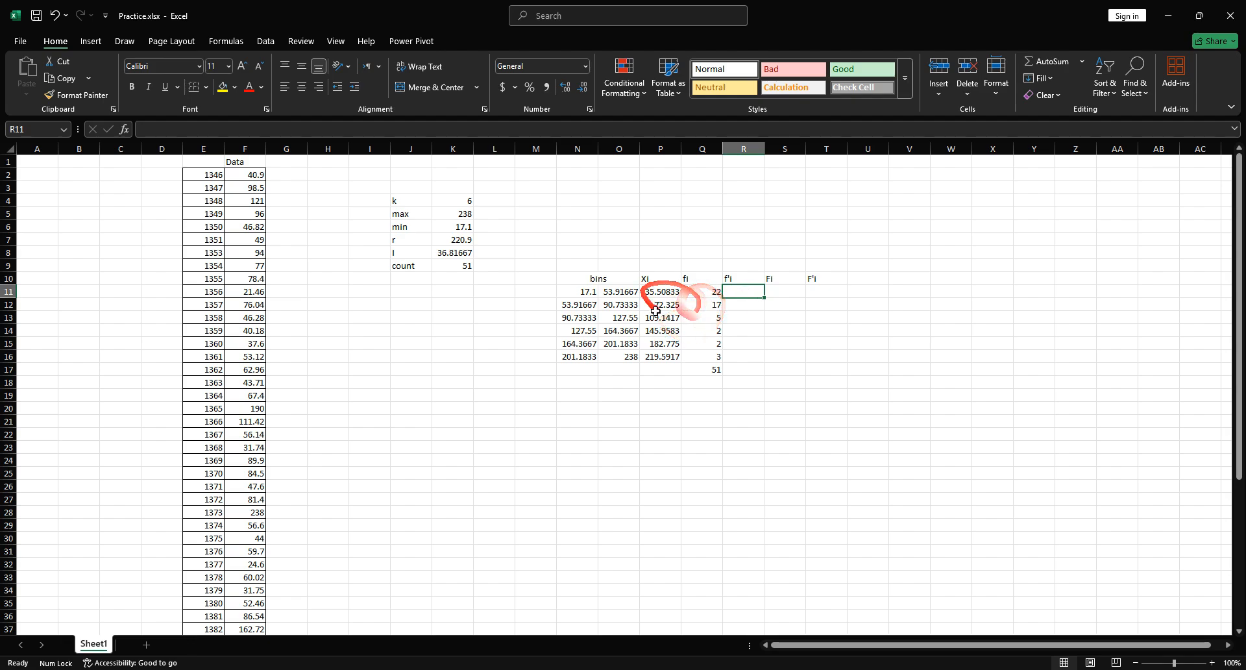
pyautogui.write('=')
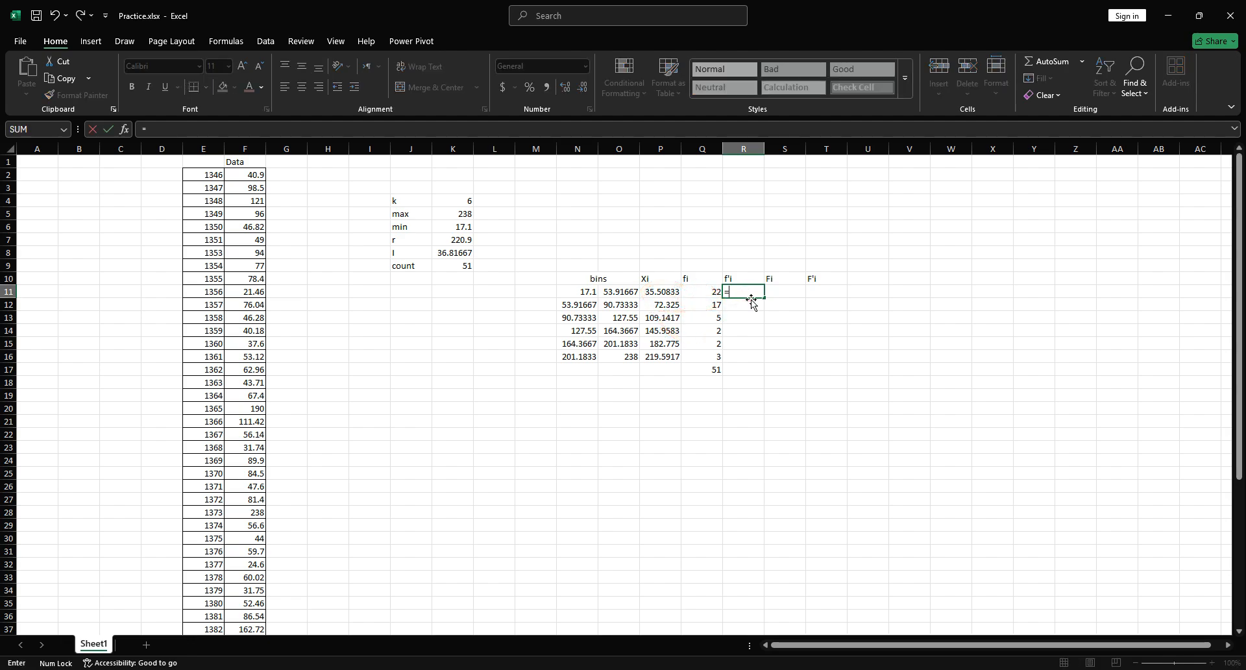
pyautogui.click(713, 291)
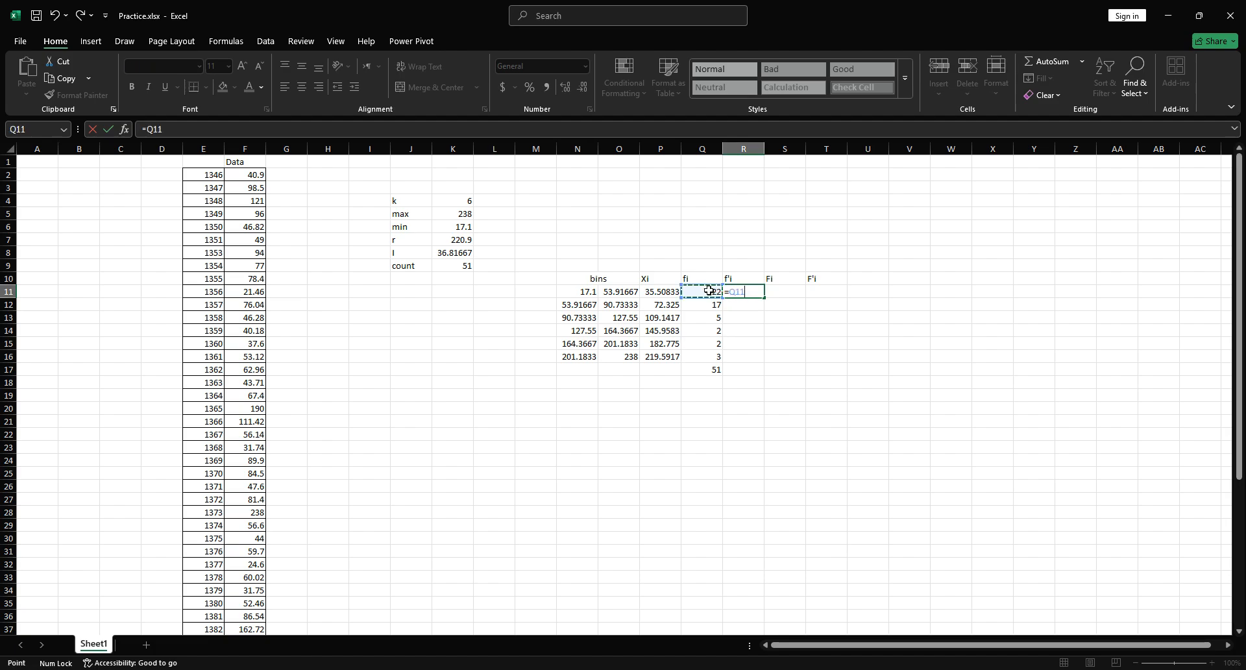
pyautogui.click(712, 368)
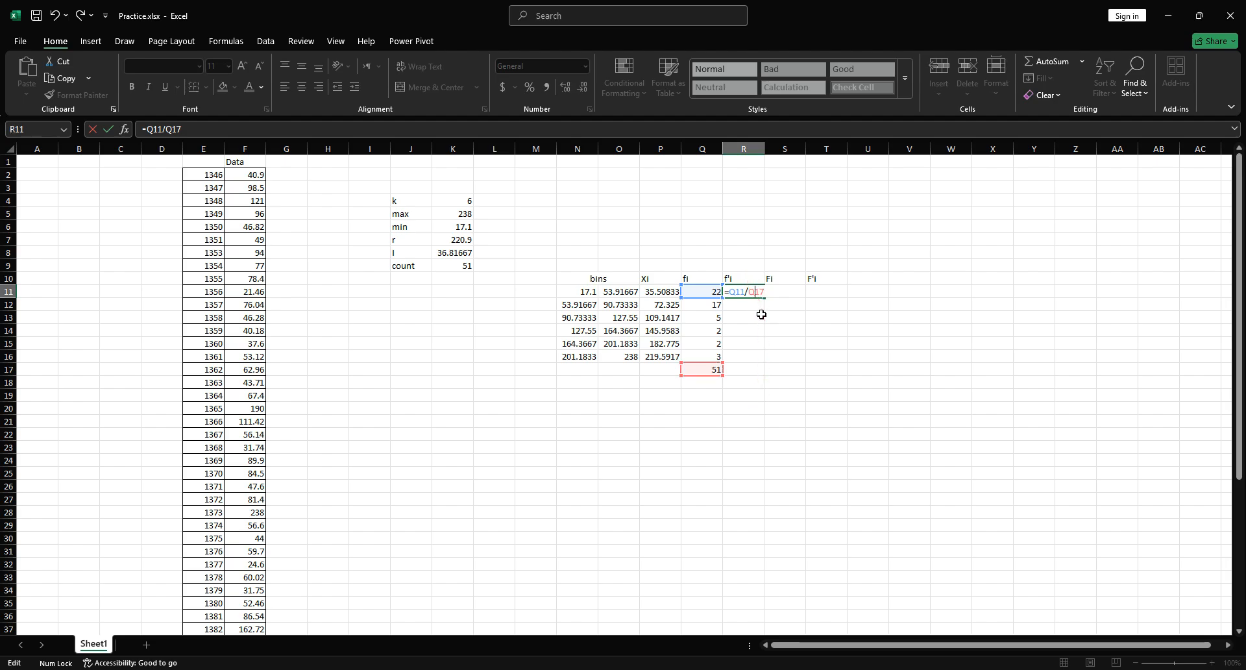
pyautogui.press('Return')
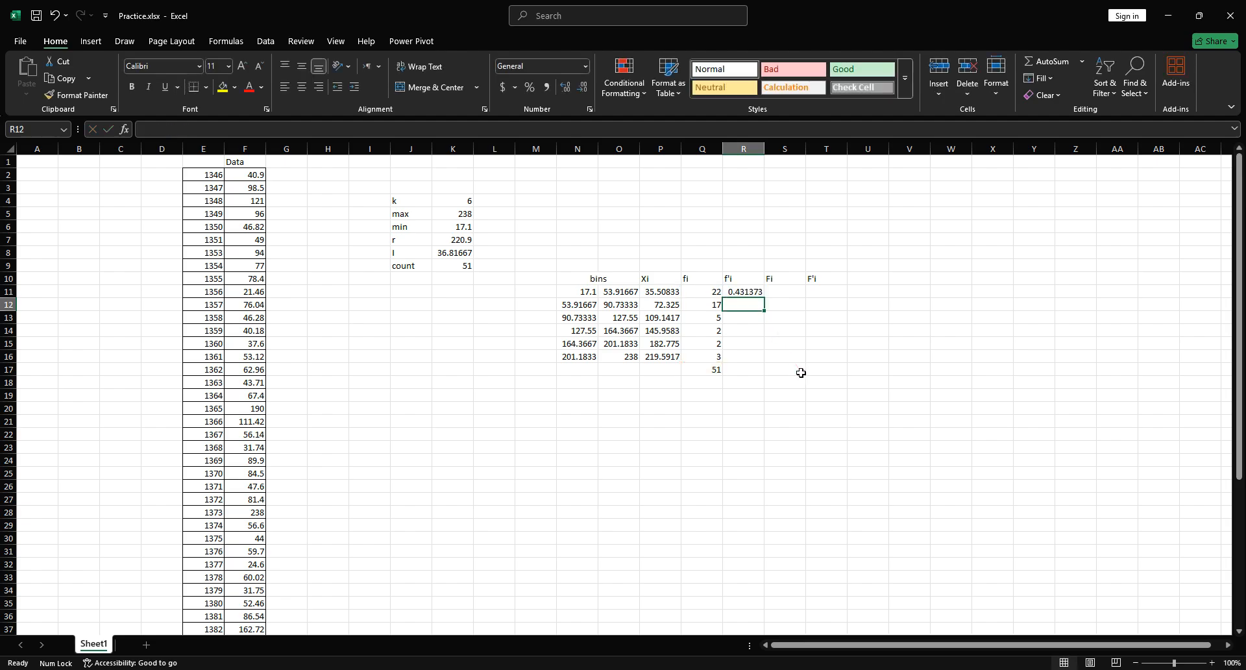
# Fill the relative frequency formula from R11 down to R16 and total R11:R16 with a SUM formula in R17
pyautogui.click(746, 290)
pyautogui.moveTo(764, 297); pyautogui.dragTo(759, 373)
pyautogui.click(712, 373)
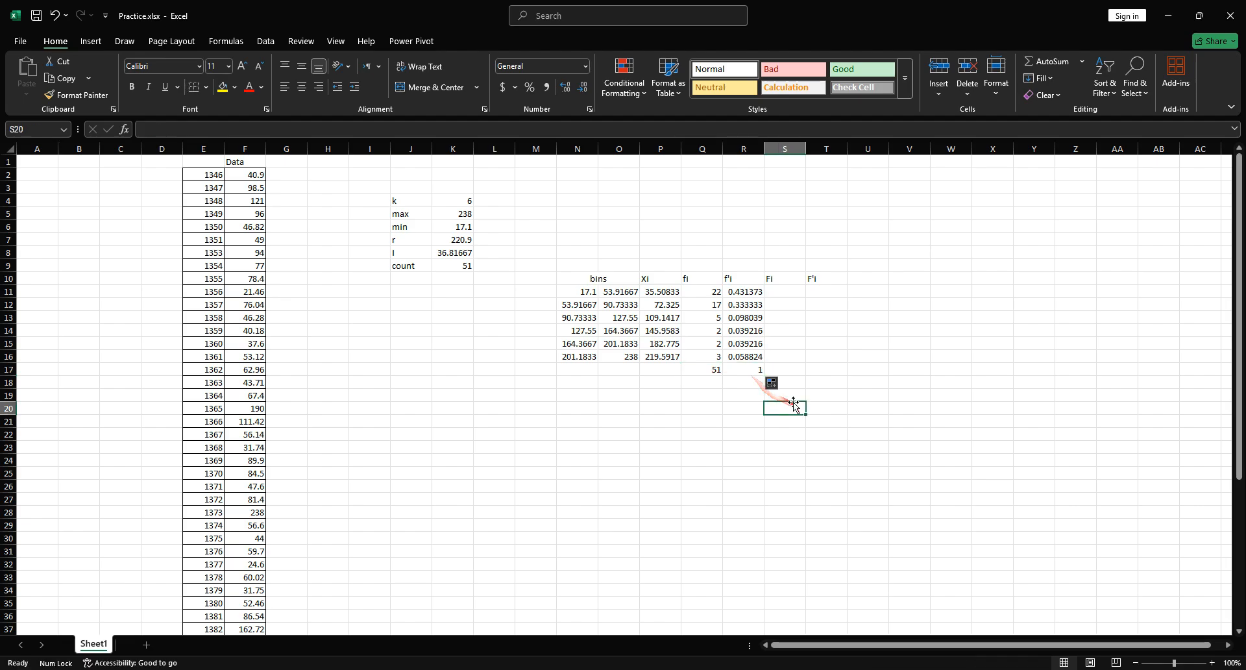
pyautogui.click(746, 371)
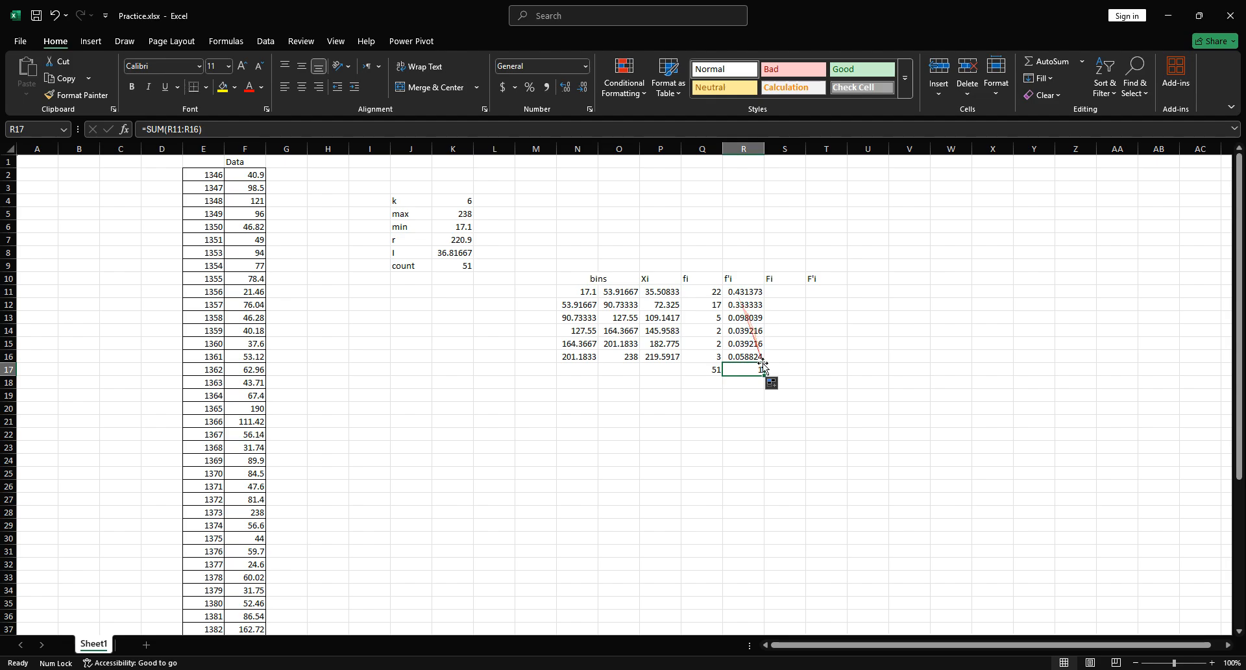
# Enter 22 as the first cumulative frequency in S11
pyautogui.click(781, 293)
pyautogui.write('=')
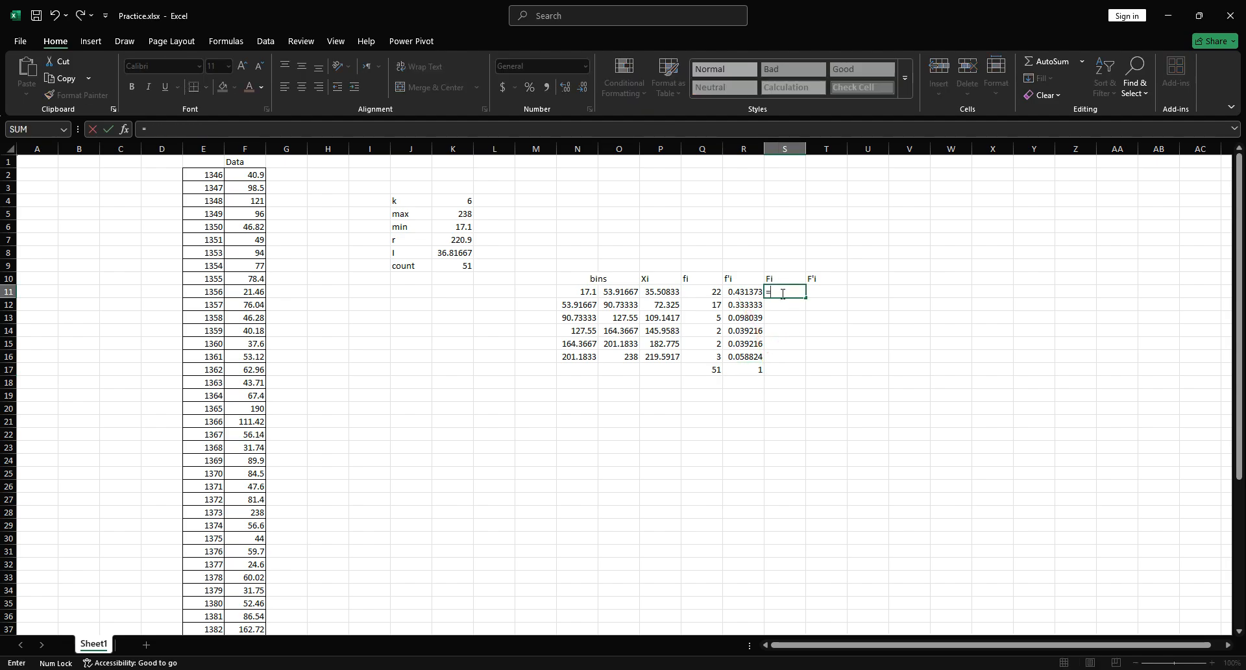
pyautogui.press('BackSpace')
pyautogui.press('Return')
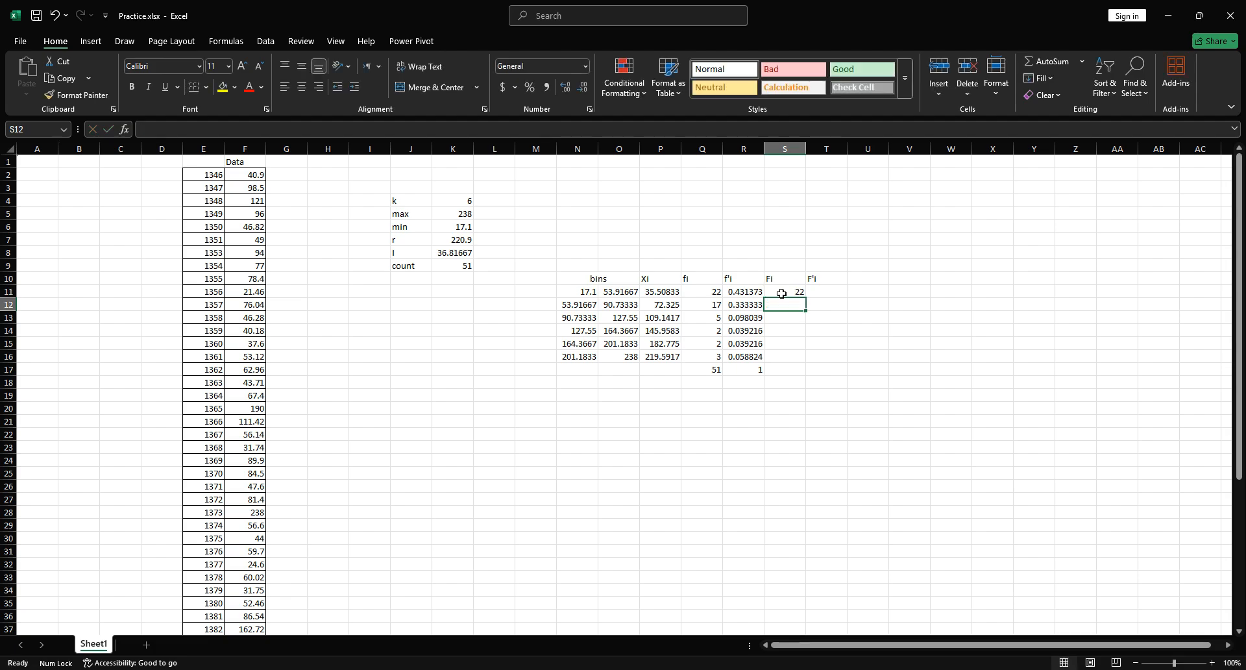
# Enter the cumulative frequency formula =Q12+S11 in S12 and fill it down to S16
pyautogui.write('=')
pyautogui.click(713, 304)
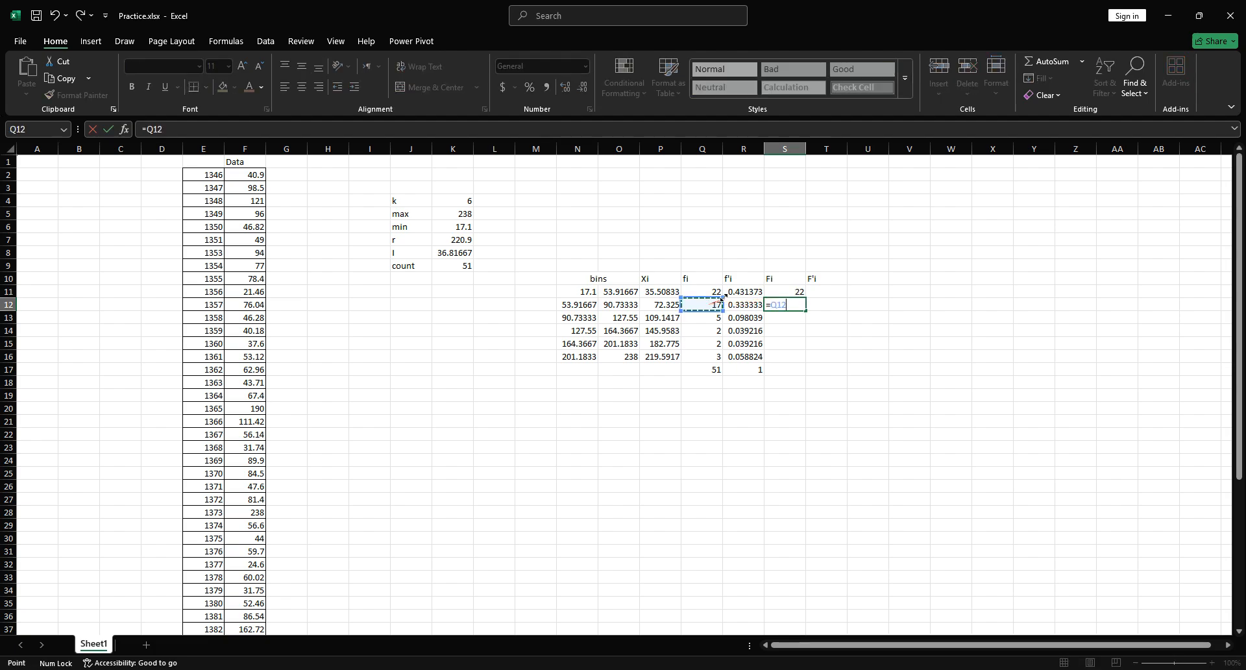
pyautogui.click(798, 294)
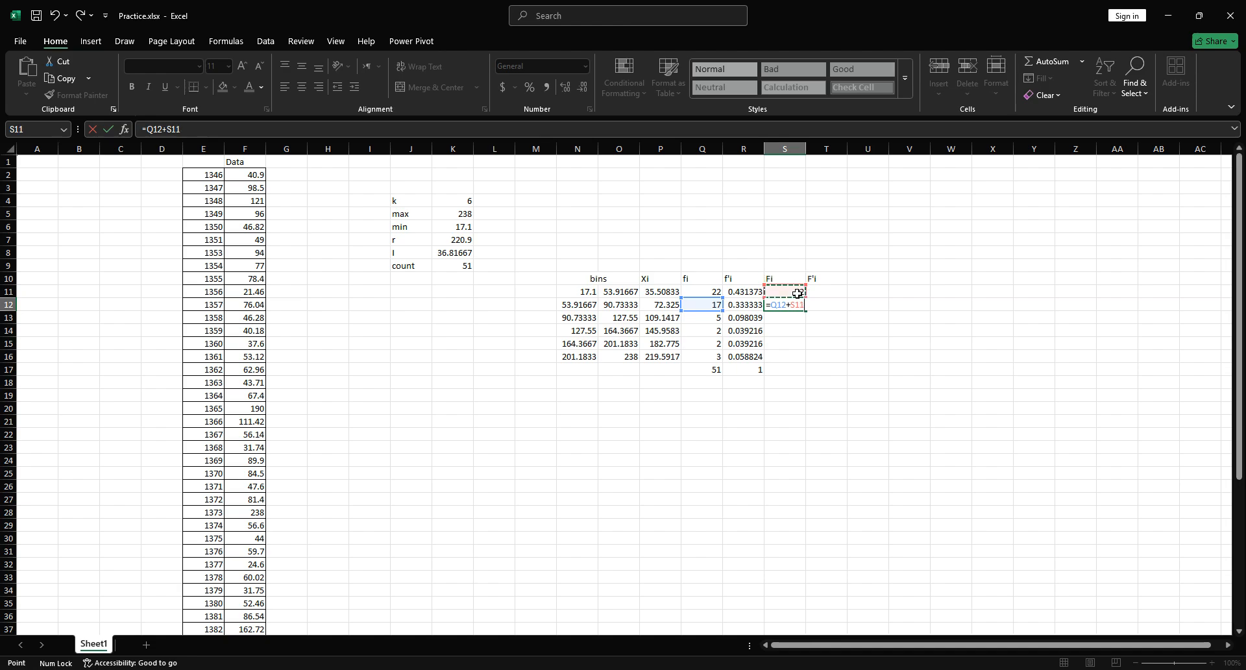
pyautogui.press('Return')
pyautogui.click(799, 306)
pyautogui.moveTo(804, 313); pyautogui.dragTo(800, 361)
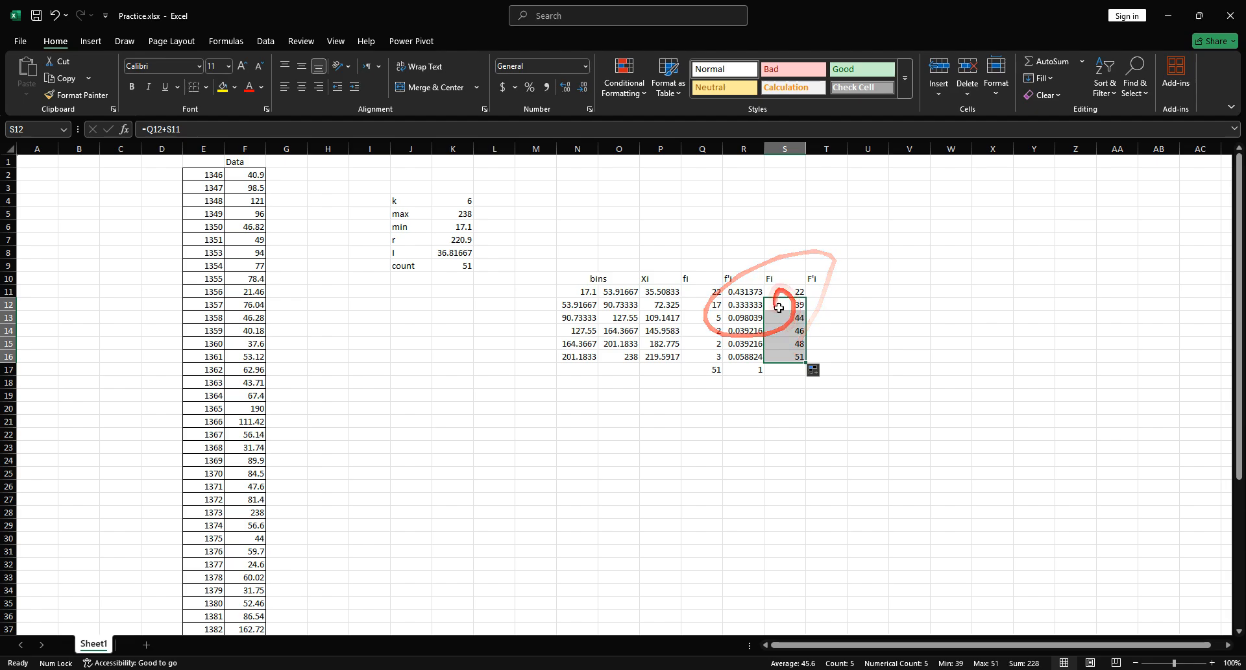
# Enter the cumulative relative frequency formula =S11/$Q$17 in T11 and fill it down to T16
pyautogui.click(821, 294)
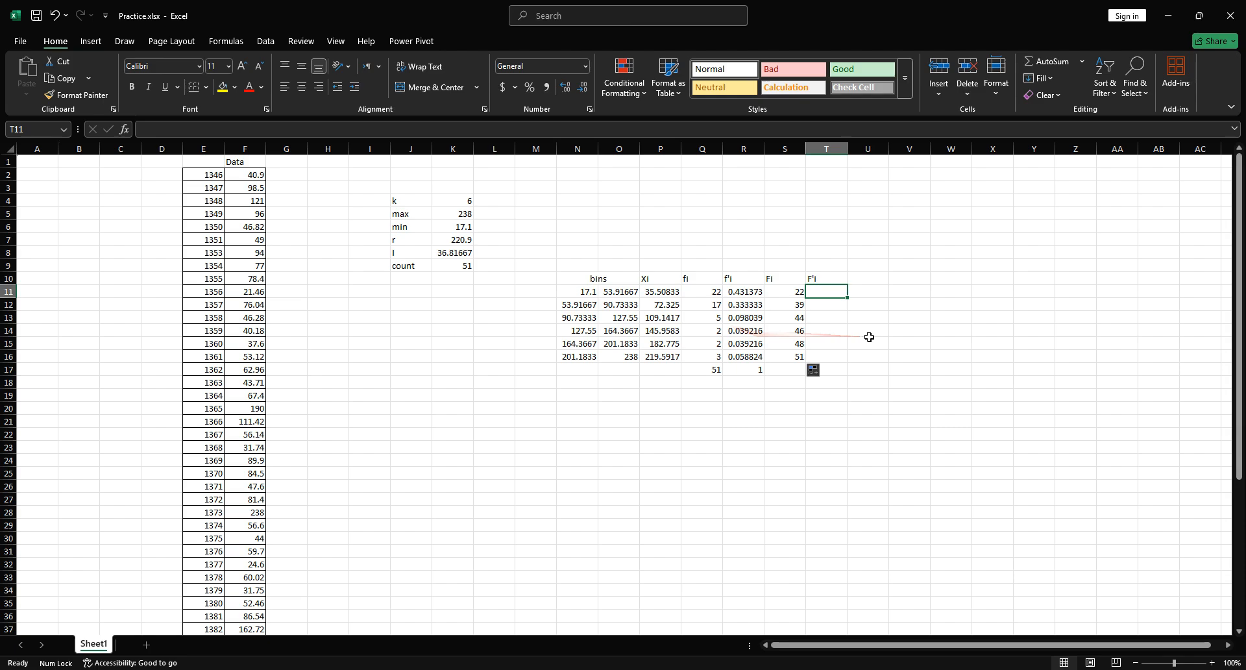
pyautogui.write('=')
pyautogui.click(790, 290)
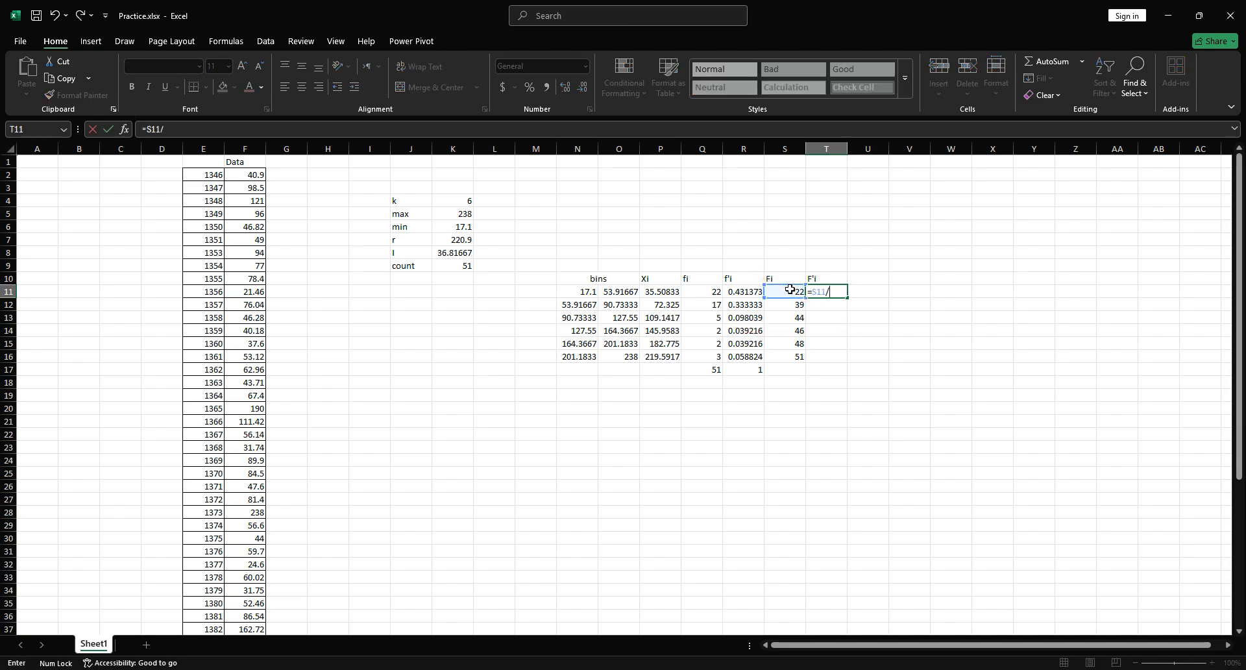
pyautogui.click(712, 371)
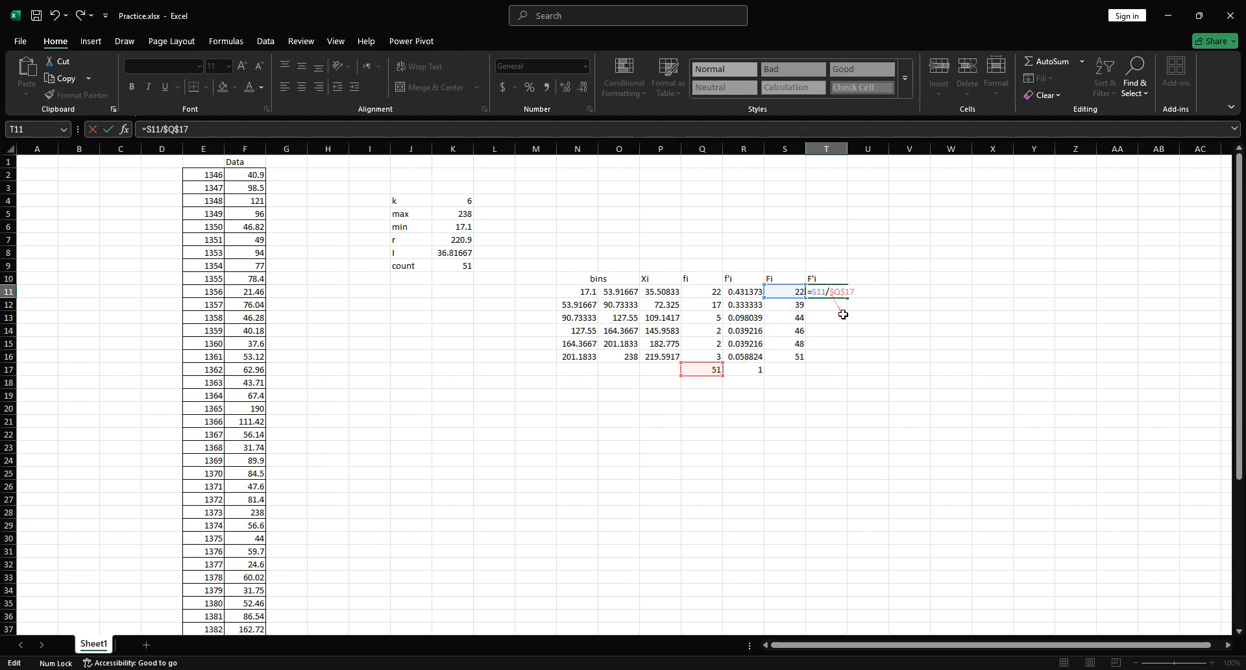
pyautogui.press('Return')
pyautogui.click(839, 294)
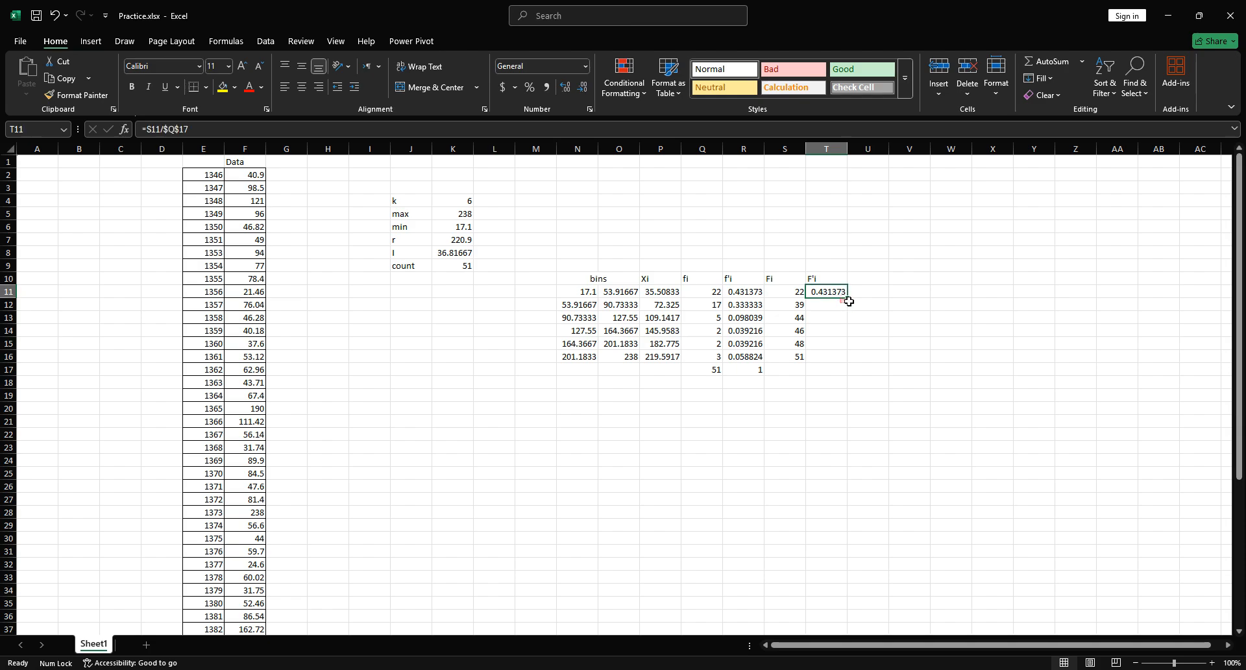
pyautogui.moveTo(846, 298); pyautogui.dragTo(841, 358)
pyautogui.click(944, 349)
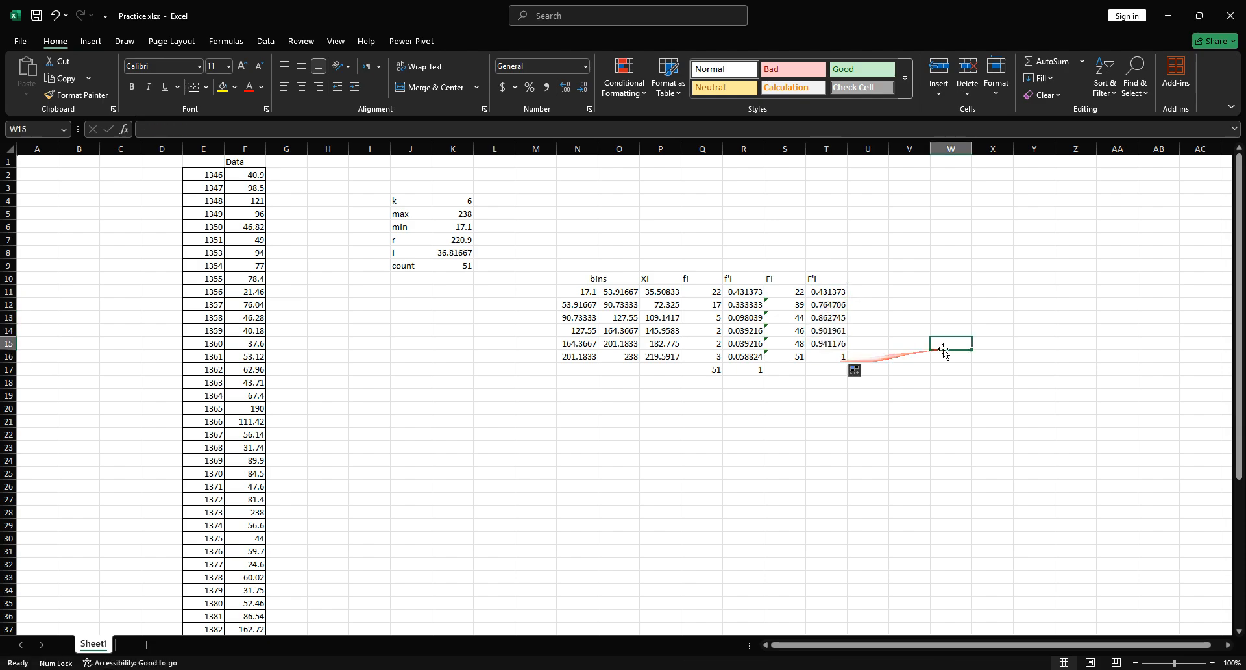
pyautogui.click(790, 305)
pyautogui.click(794, 357)
pyautogui.click(840, 419)
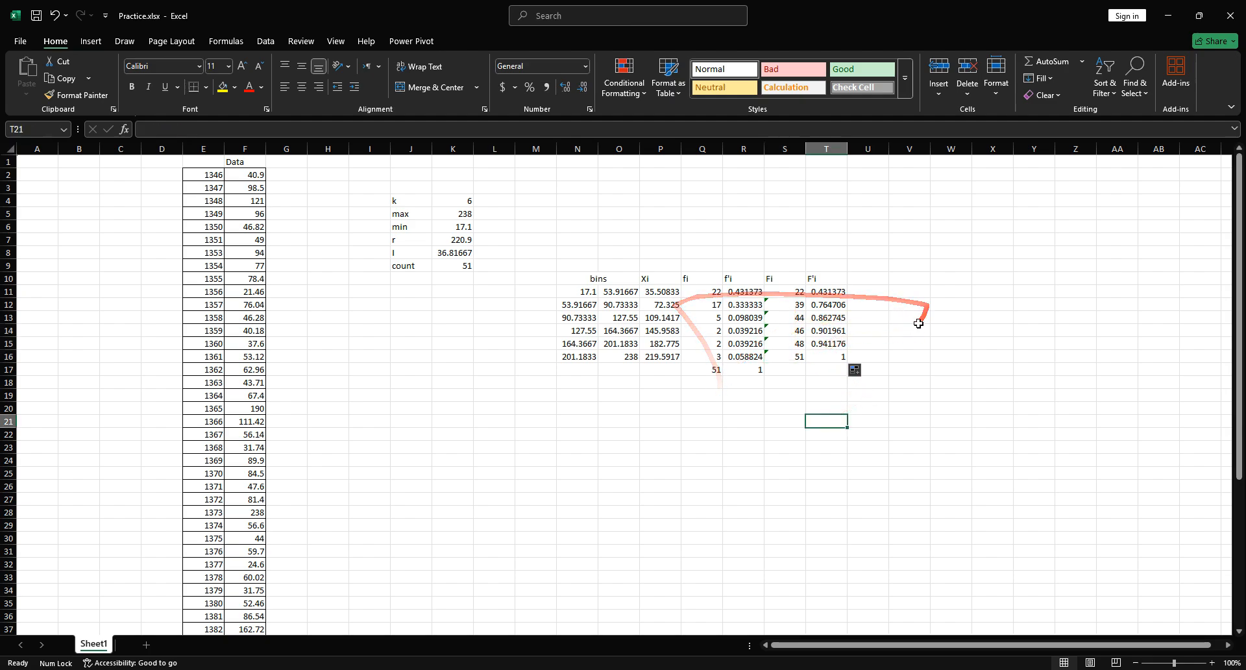
# Preview the Clustered Column - Line combo charts, without and with a secondary axis, for bins N11:O16 and relative frequencies R11:R16
pyautogui.moveTo(571, 291); pyautogui.dragTo(623, 357)
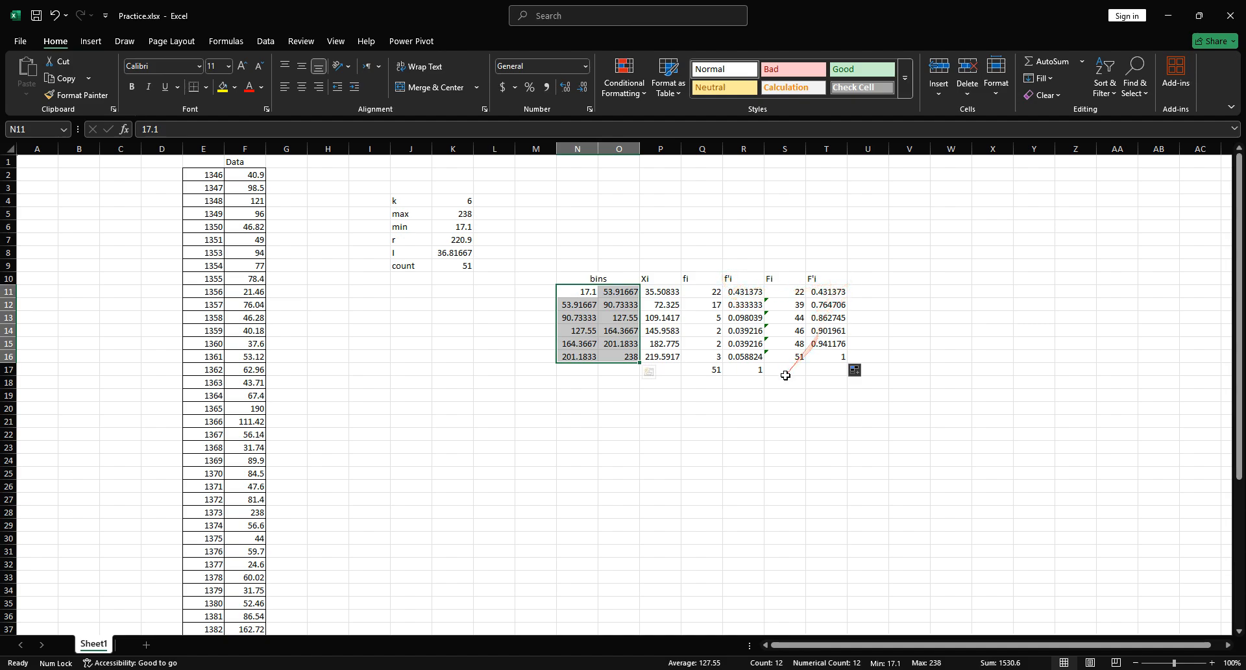
pyautogui.click(335, 41)
pyautogui.click(703, 292)
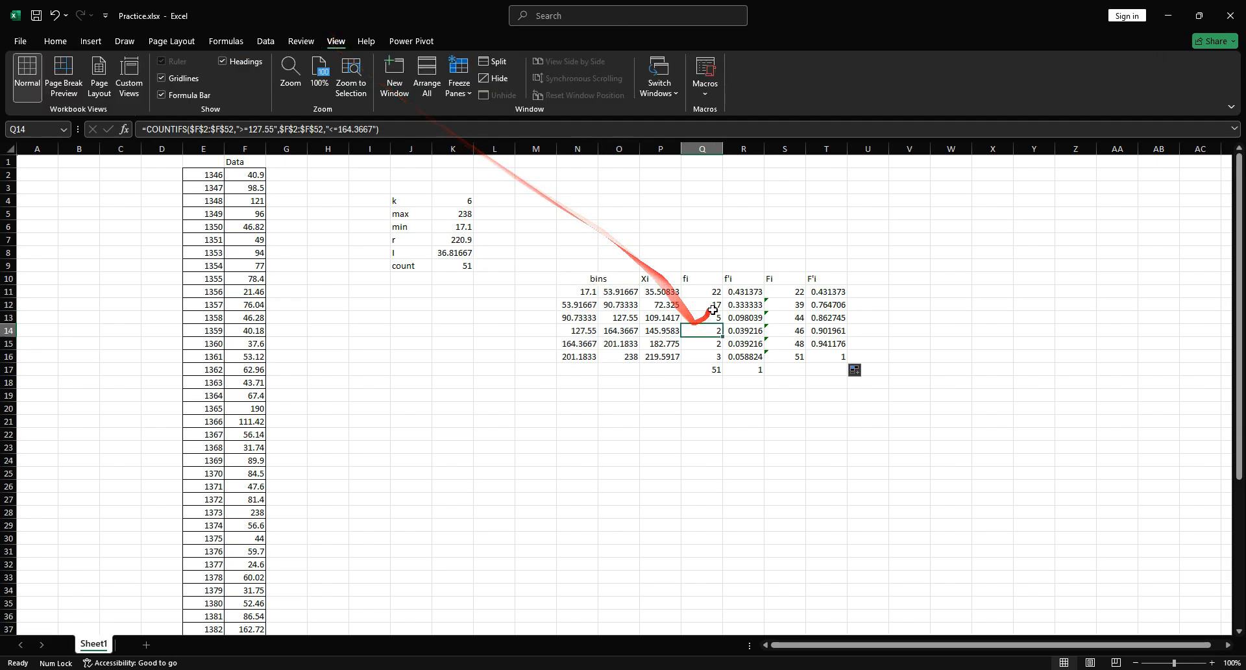
pyautogui.moveTo(743, 292); pyautogui.dragTo(731, 354)
pyautogui.moveTo(580, 292); pyautogui.dragTo(606, 353)
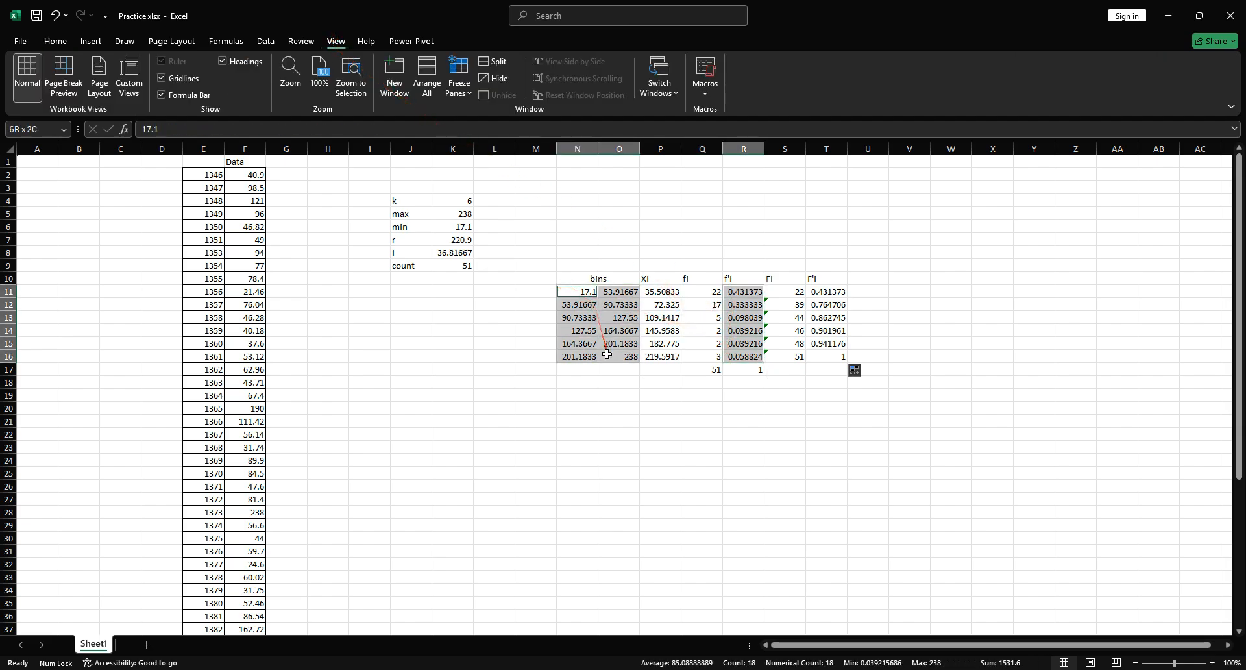
pyautogui.click(84, 41)
pyautogui.click(446, 78)
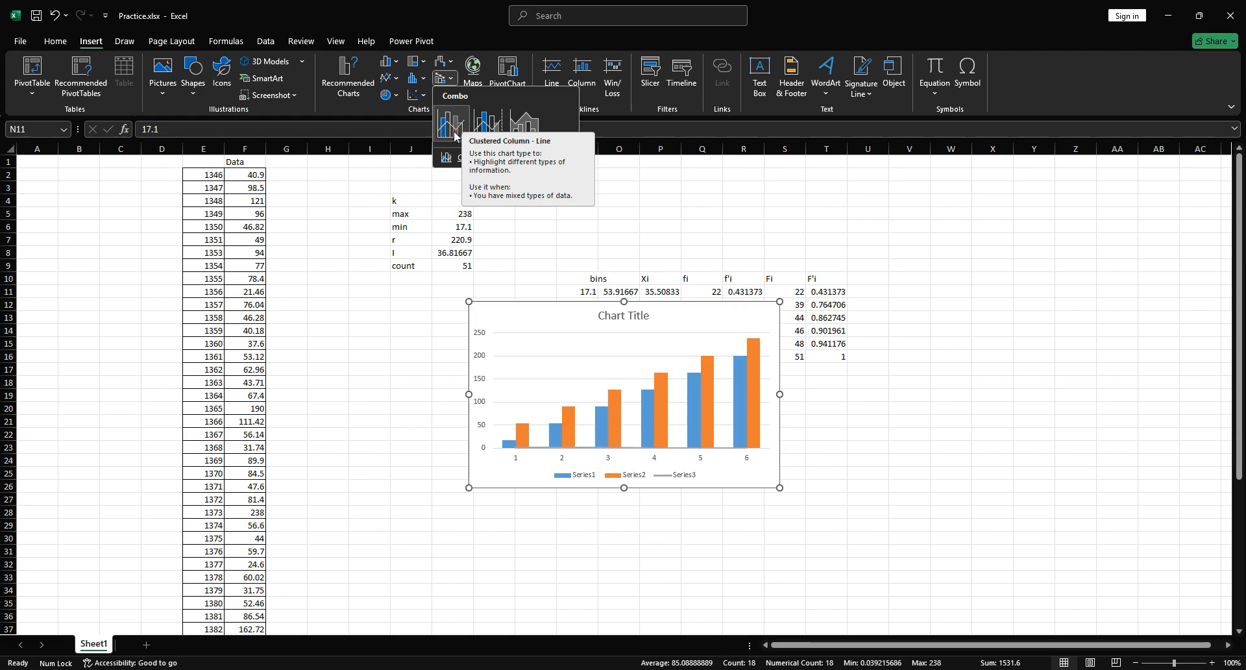
pyautogui.click(728, 271)
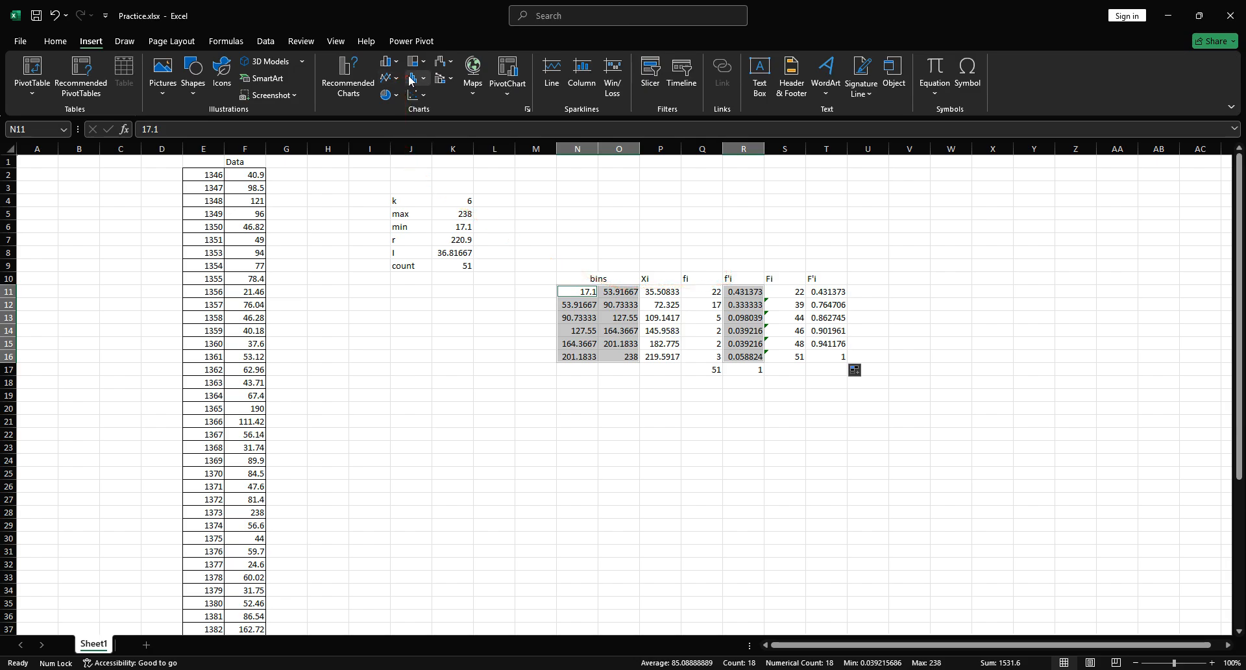
pyautogui.click(444, 78)
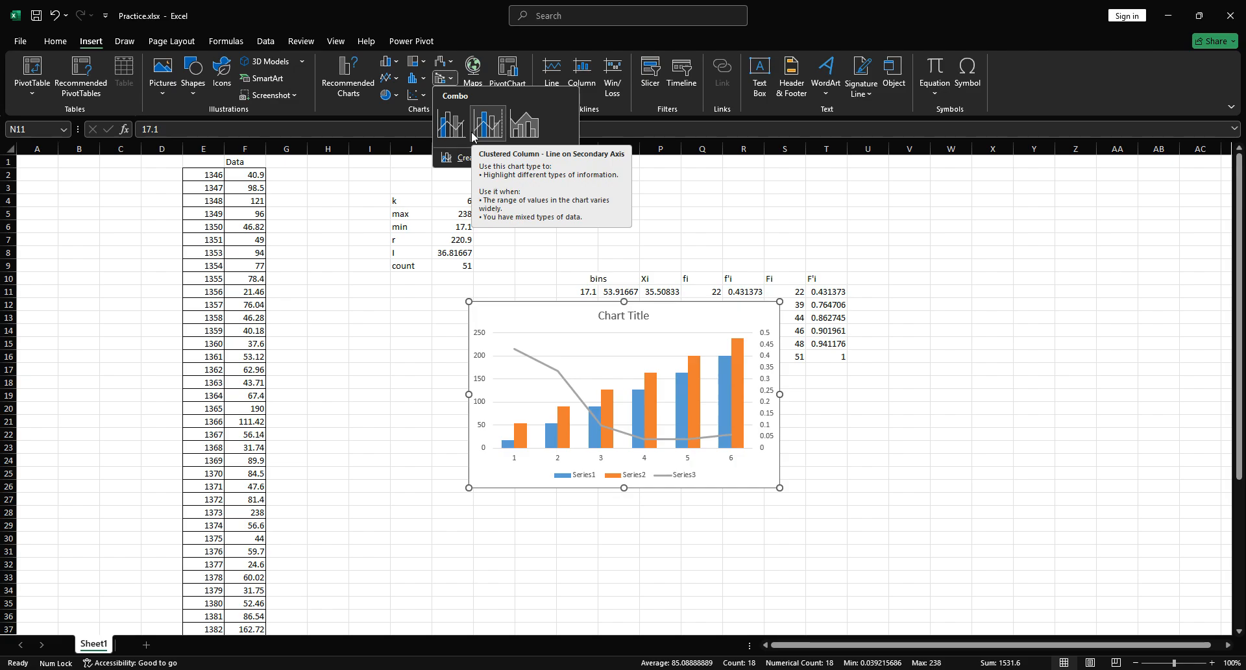
pyautogui.click(984, 314)
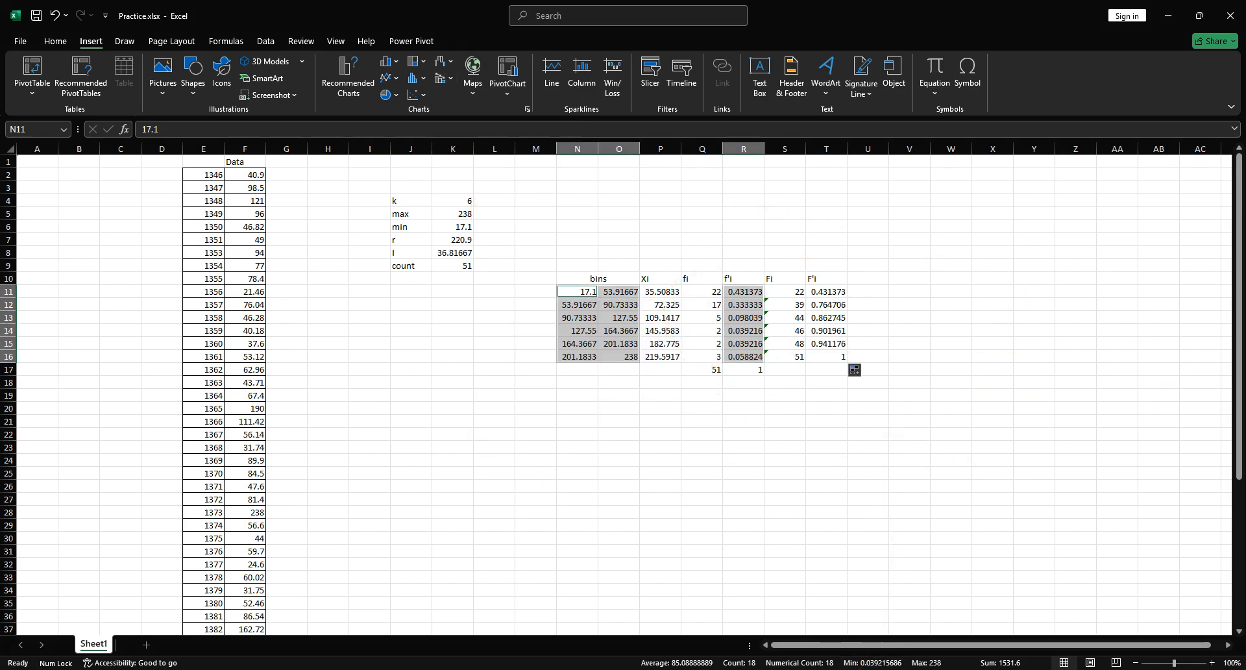
# Switch to IBM SPSS Statistics and scan VAR00001 for Visual Binning
pyautogui.click(810, 610)
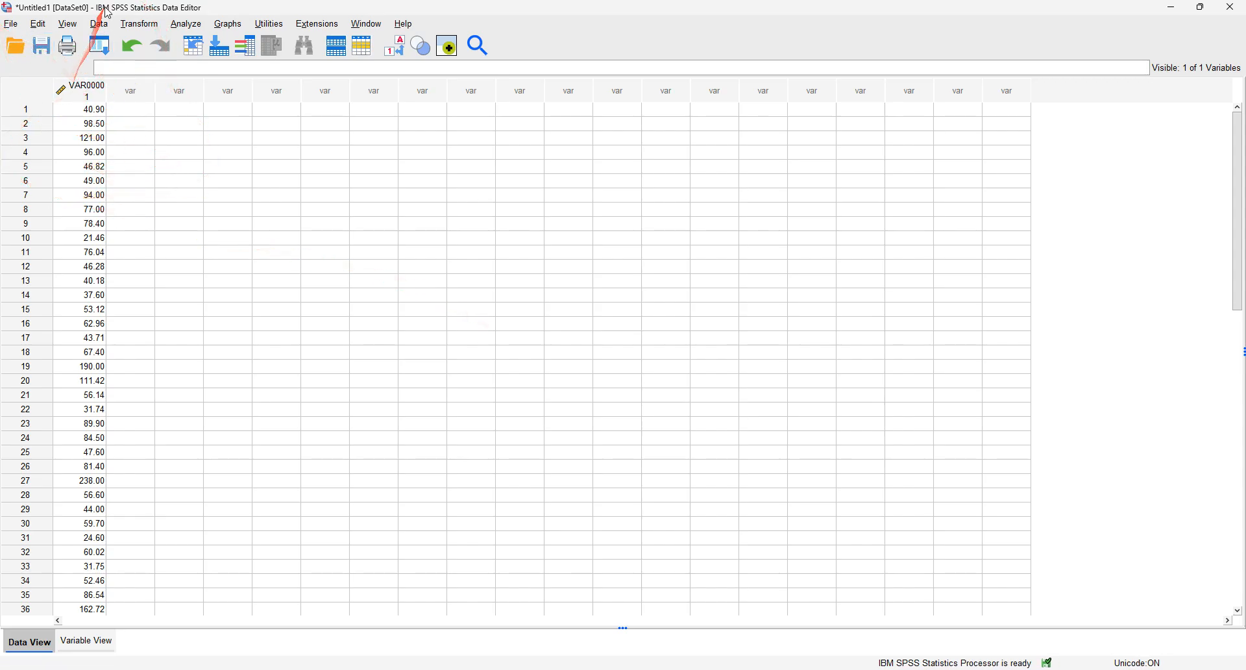
pyautogui.click(133, 26)
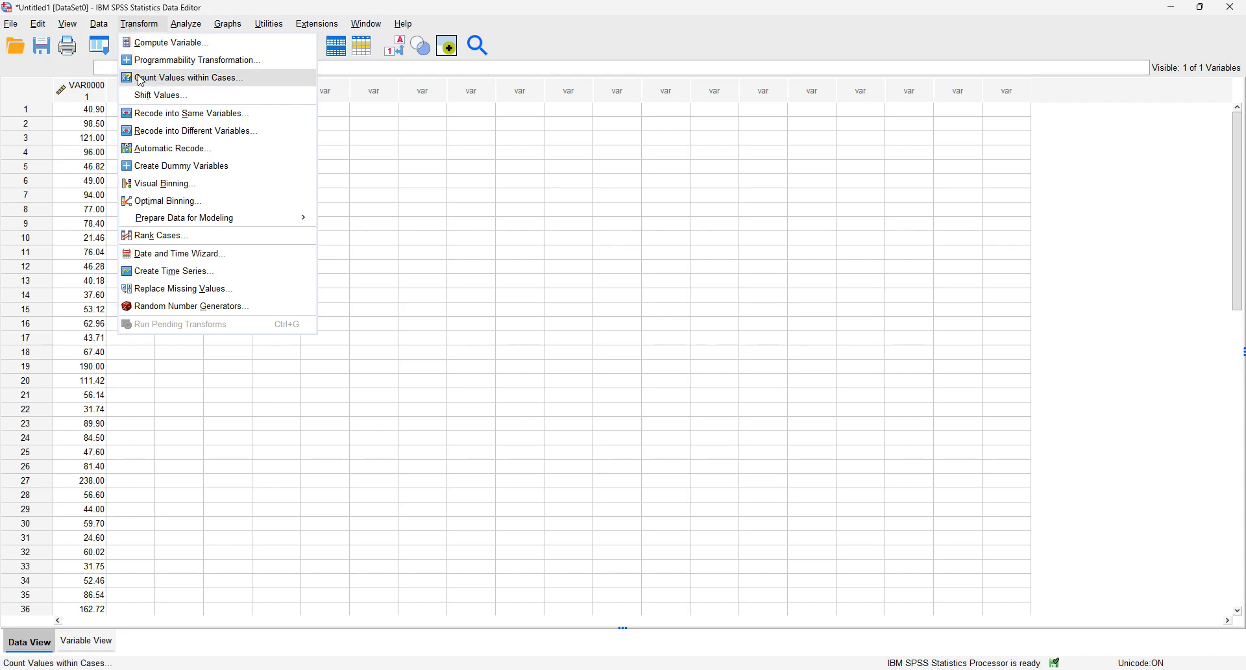
pyautogui.click(176, 190)
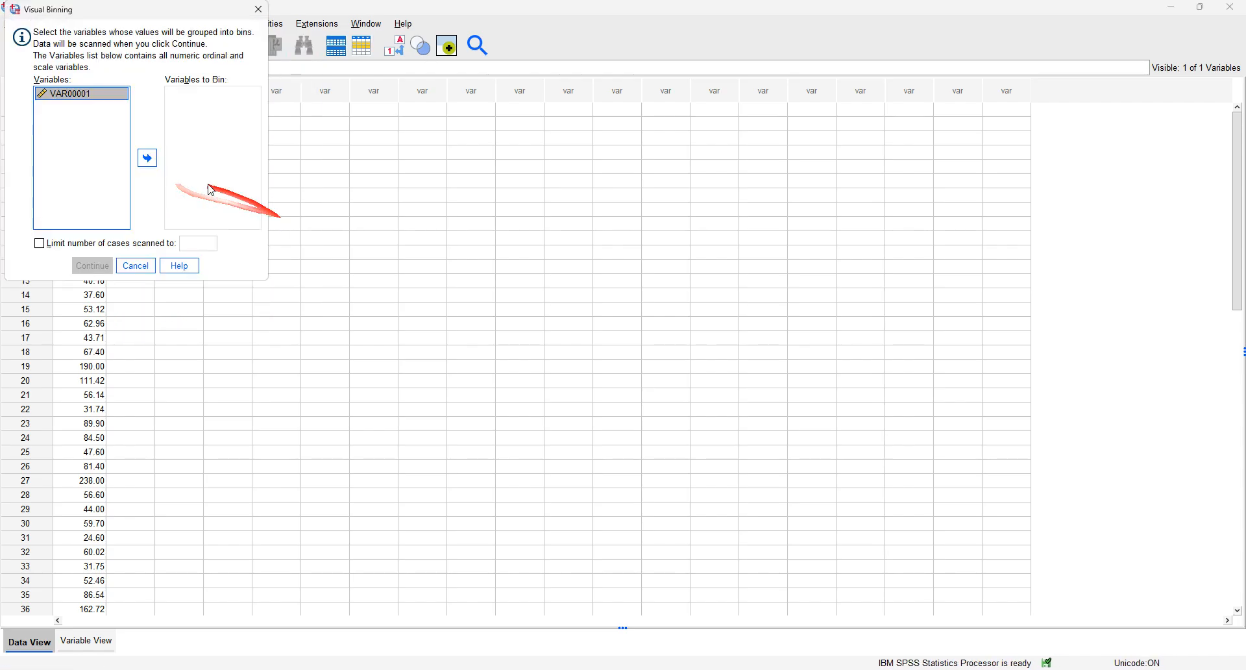
pyautogui.click(147, 157)
pyautogui.click(112, 267)
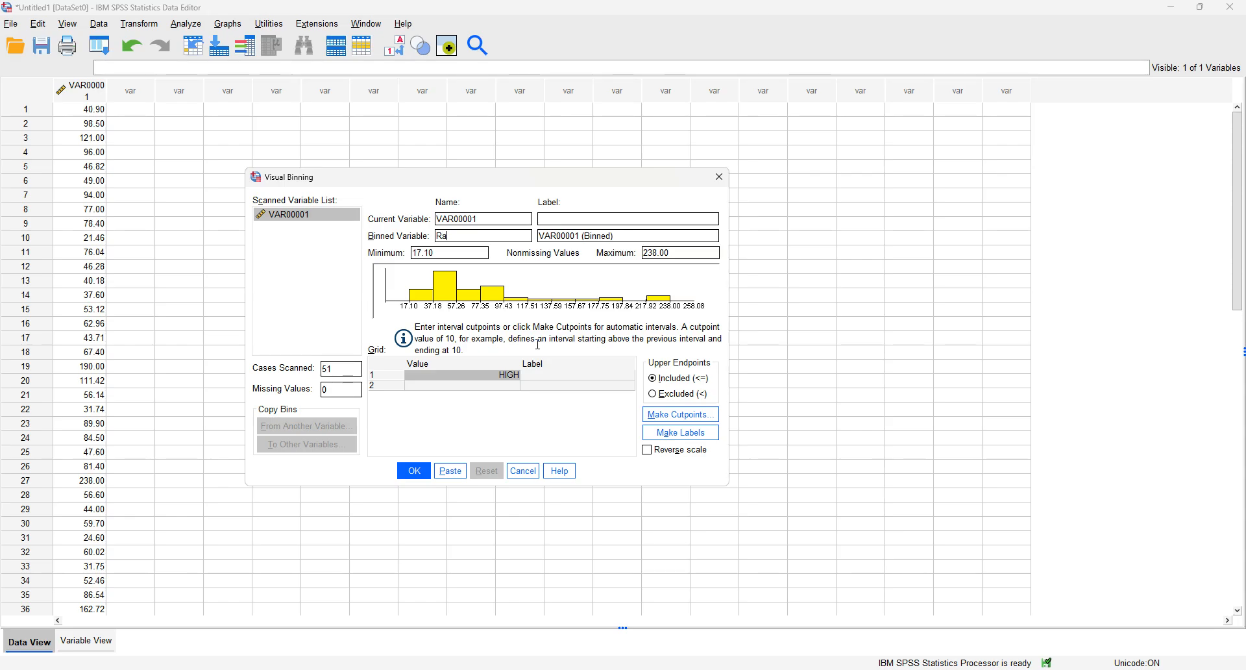
# Make equal-width cutpoints for the binned variable Rainfall: first cutpoint 17.10, 7 cutpoints, width 36.817
pyautogui.click(694, 414)
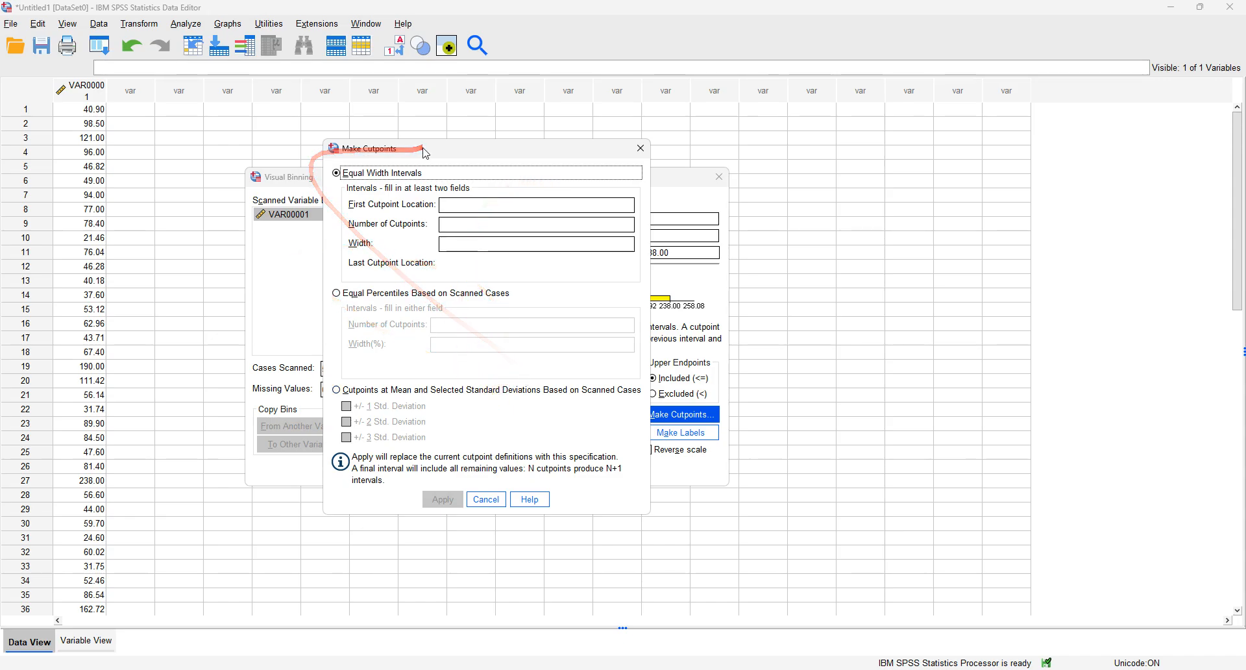
pyautogui.moveTo(421, 151); pyautogui.dragTo(466, 157)
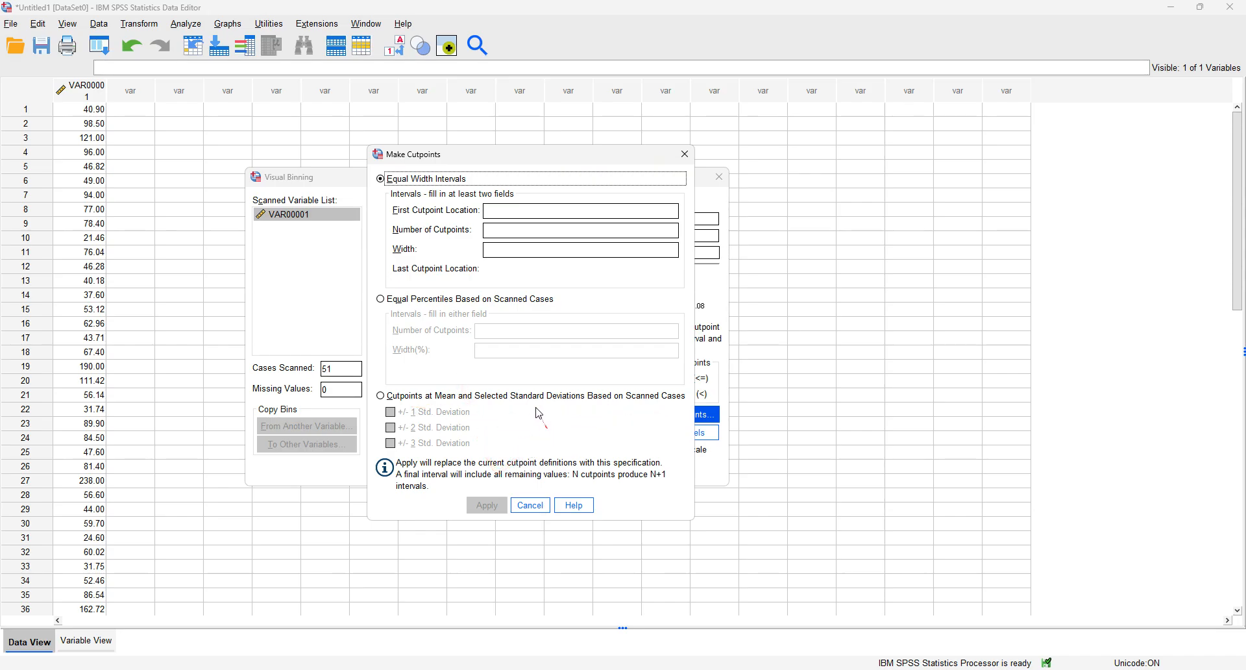
pyautogui.moveTo(451, 156); pyautogui.dragTo(457, 166)
pyautogui.click(512, 219)
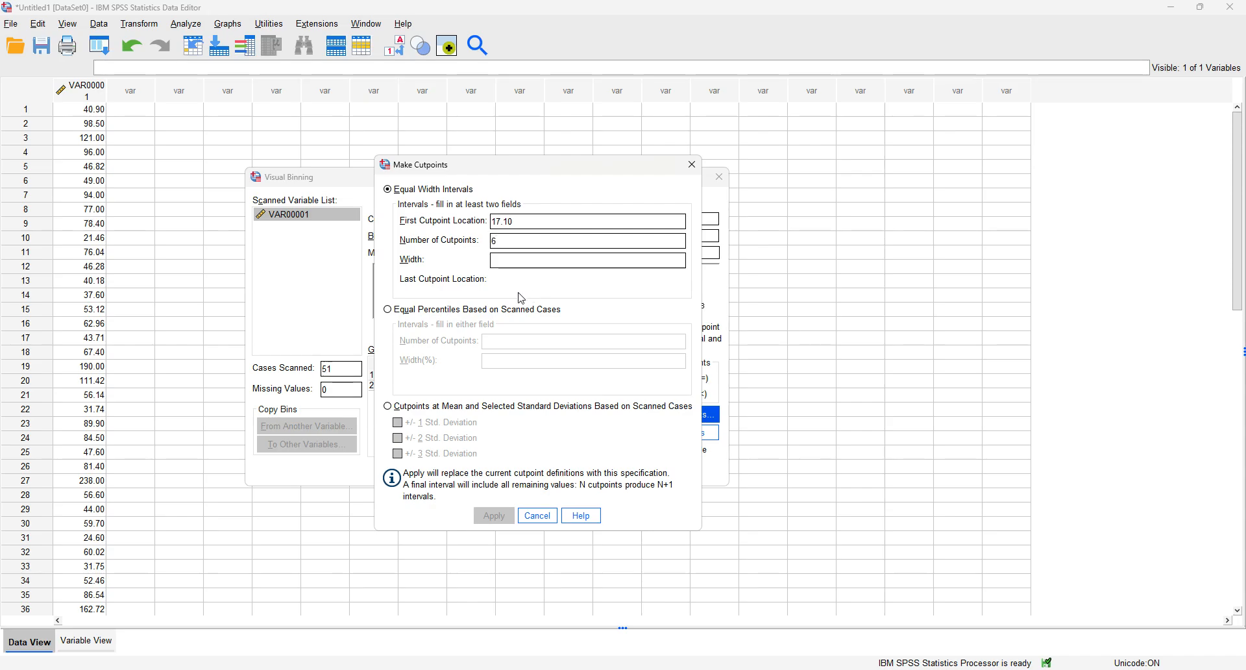
pyautogui.click(551, 261)
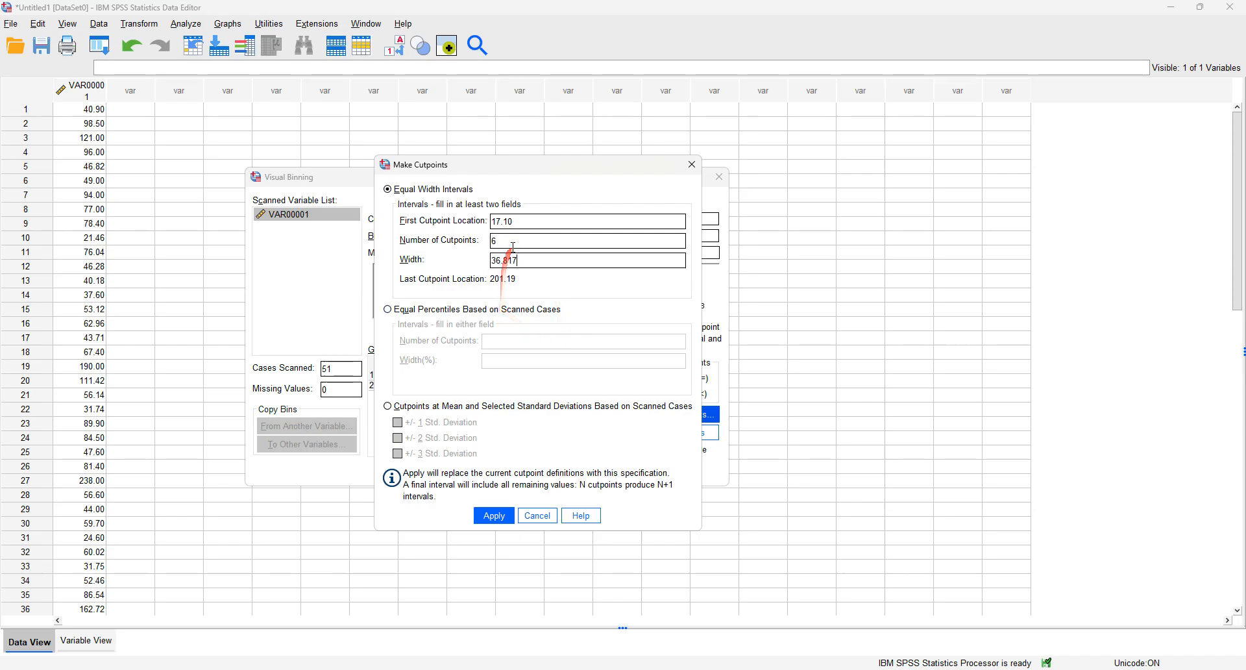
pyautogui.press('BackSpace')
pyautogui.write('7')
pyautogui.press('BackSpace')
pyautogui.write('6')
pyautogui.press('BackSpace')
pyautogui.write('7')
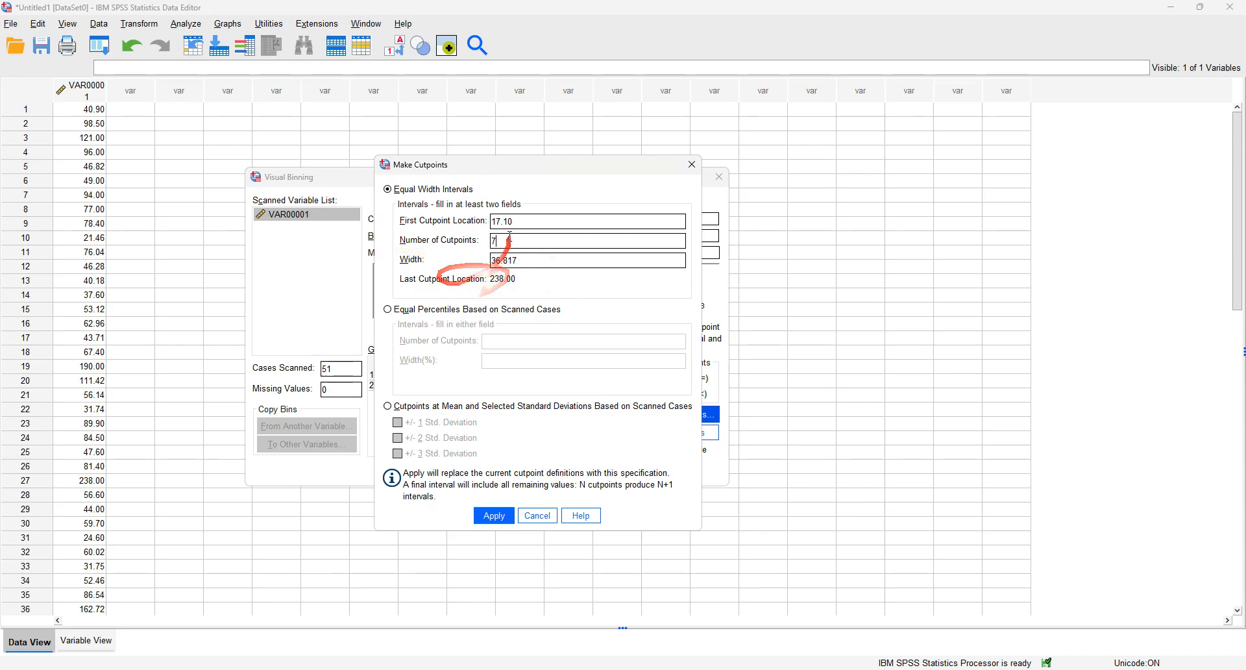
pyautogui.click(494, 516)
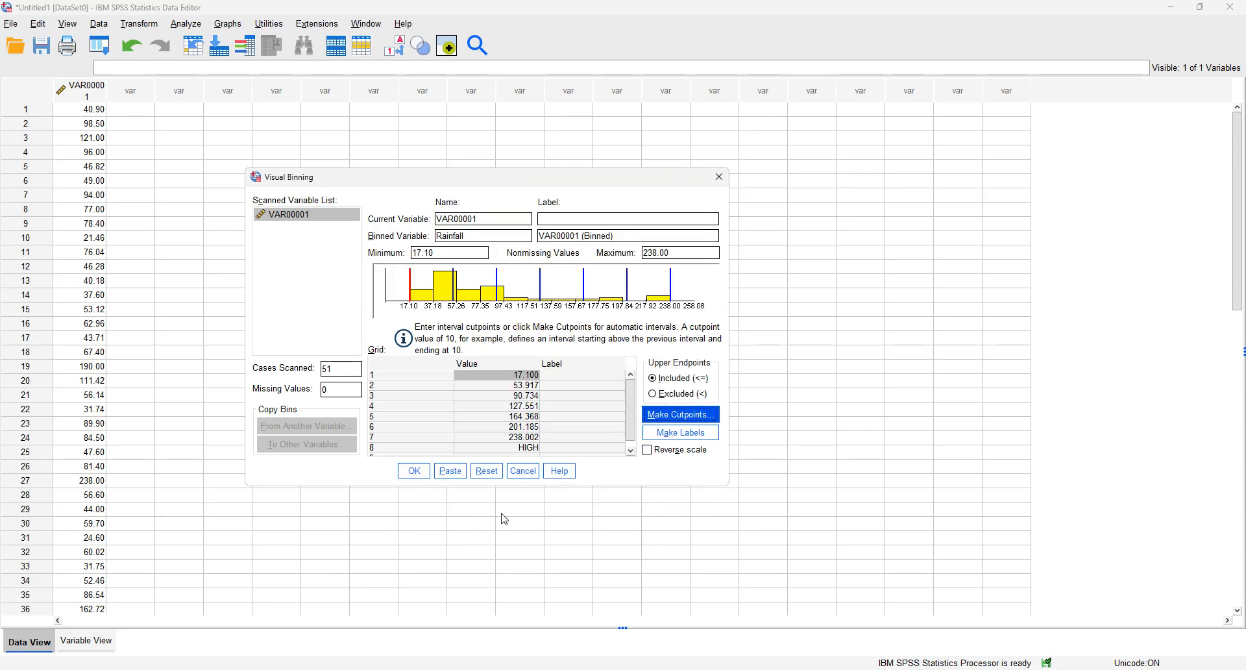
# Generate labels for the bins and create the binned variable Rainfall, closing the output viewer without saving
pyautogui.click(680, 432)
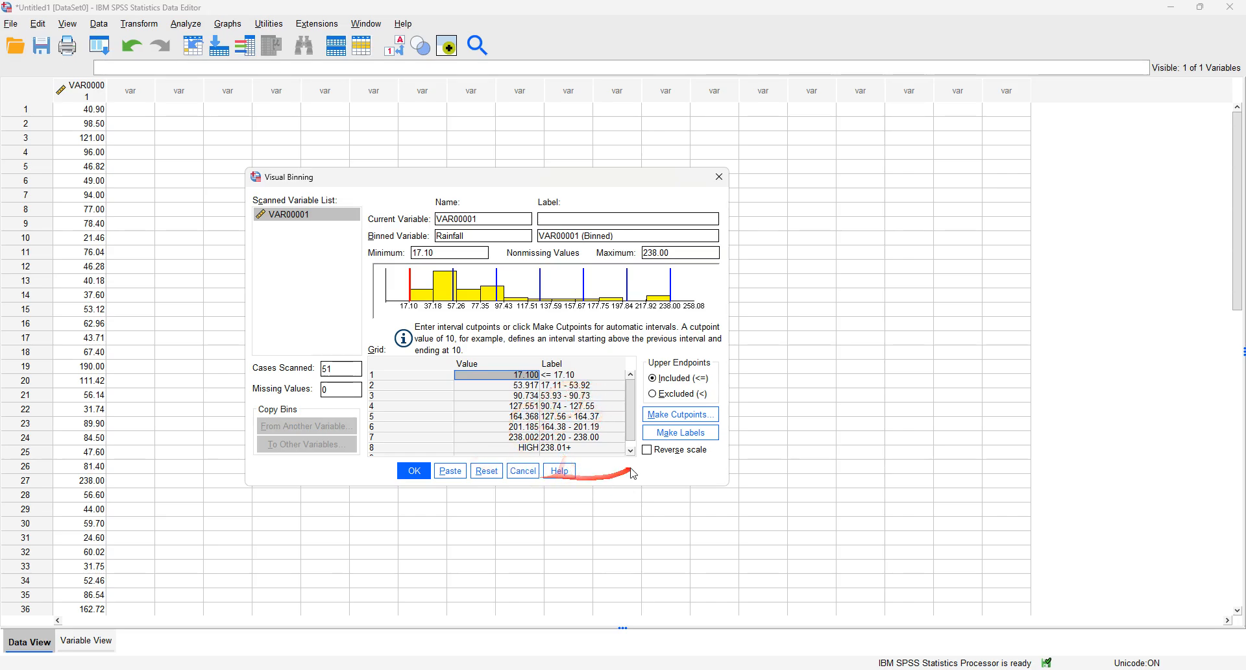
pyautogui.click(414, 470)
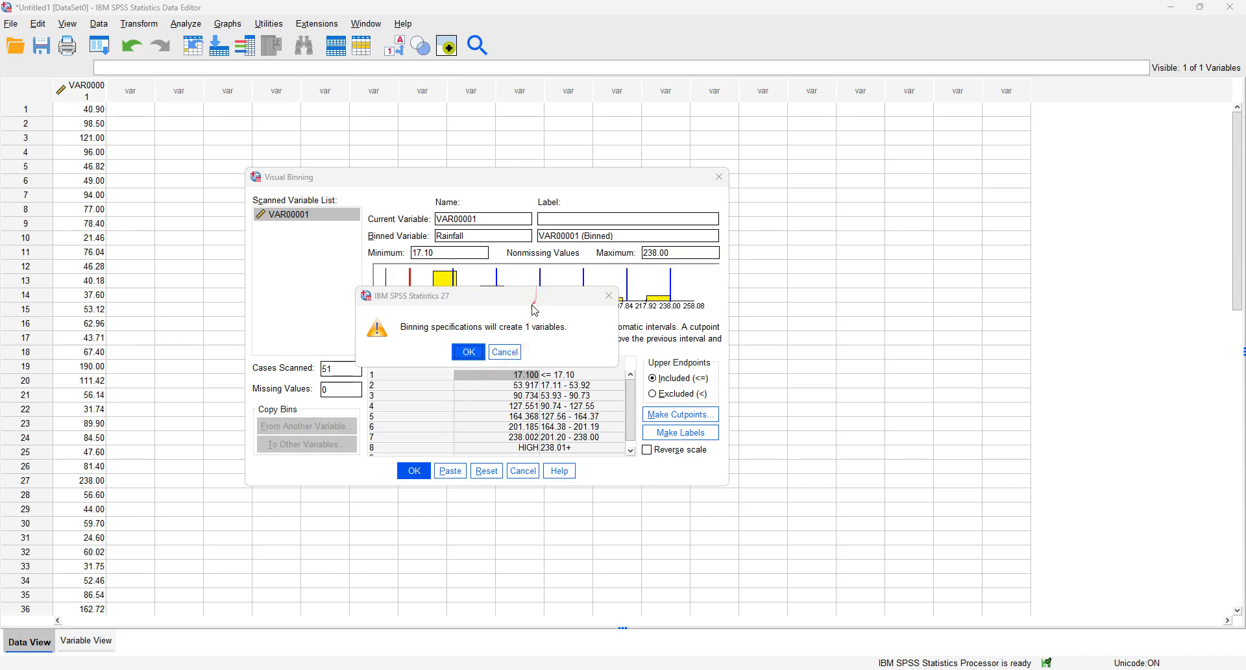
pyautogui.moveTo(537, 296); pyautogui.dragTo(588, 427)
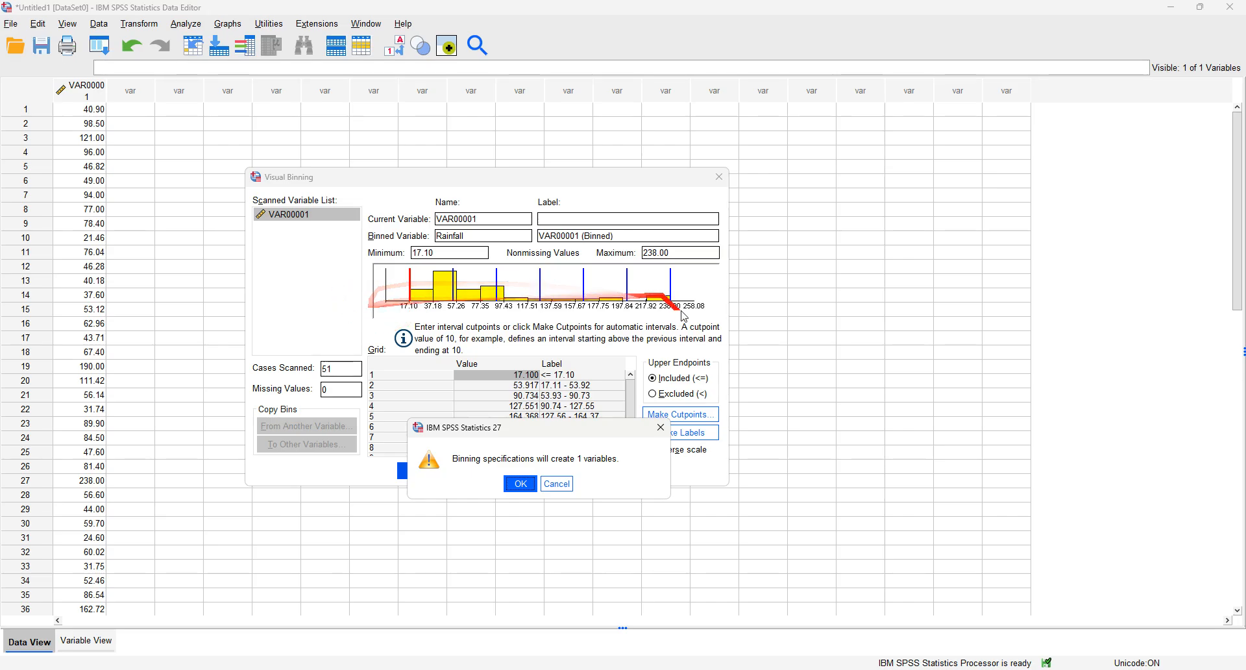
pyautogui.click(520, 483)
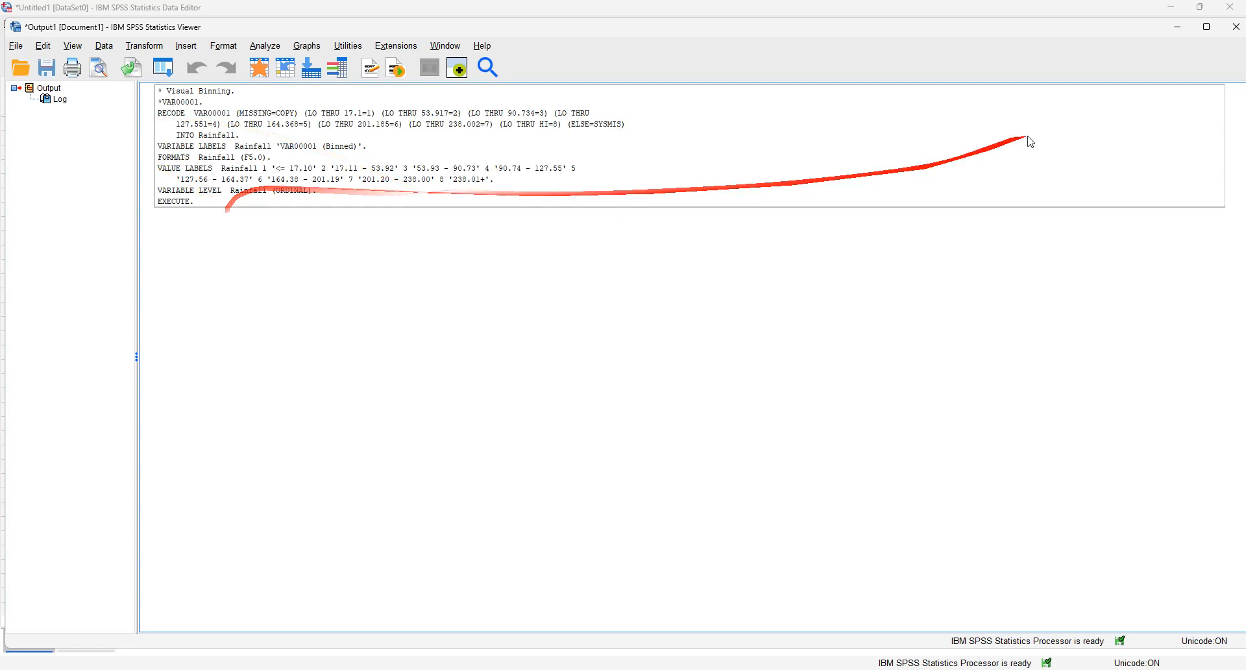
pyautogui.click(1226, 29)
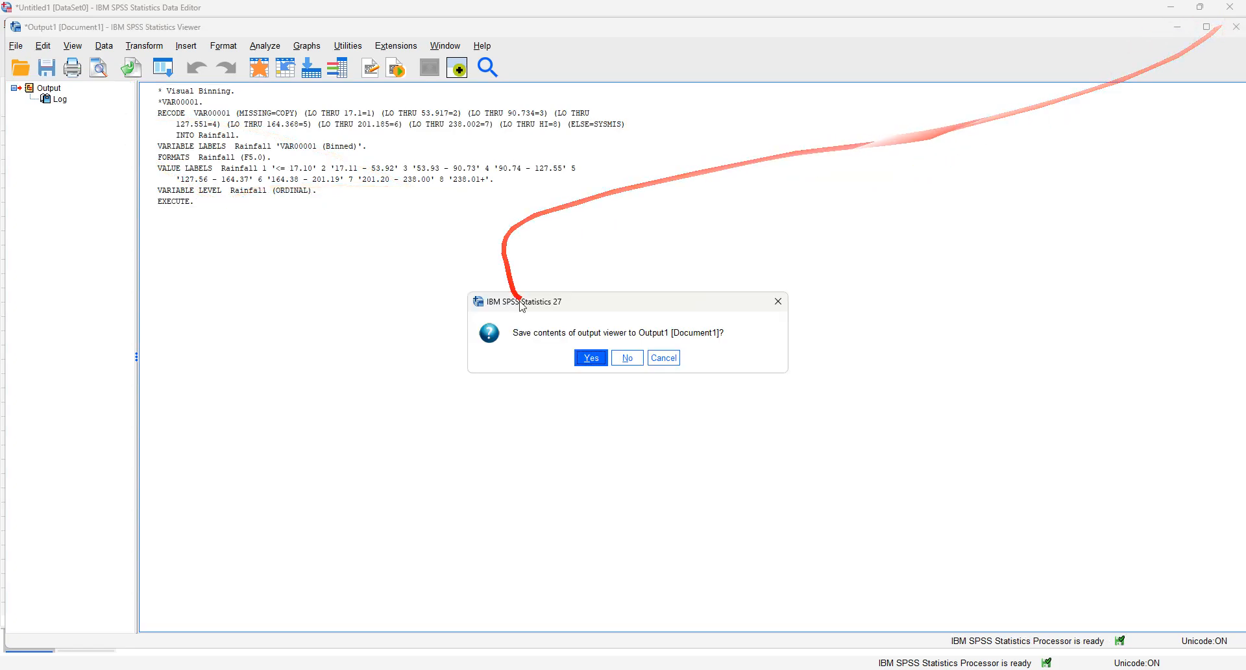
pyautogui.click(623, 354)
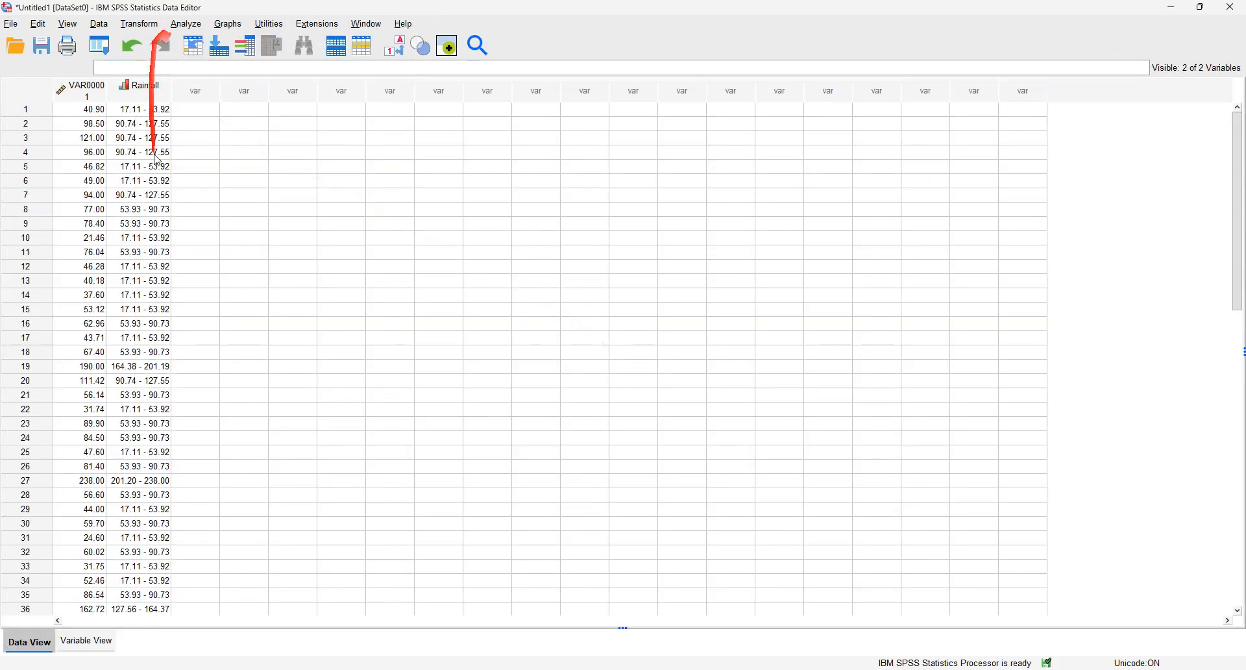
# Run a Frequencies analysis with frequency tables on VAR00001 (Binned), and close the output viewer without saving
pyautogui.click(187, 24)
pyautogui.moveTo(213, 74)
pyautogui.click(376, 77)
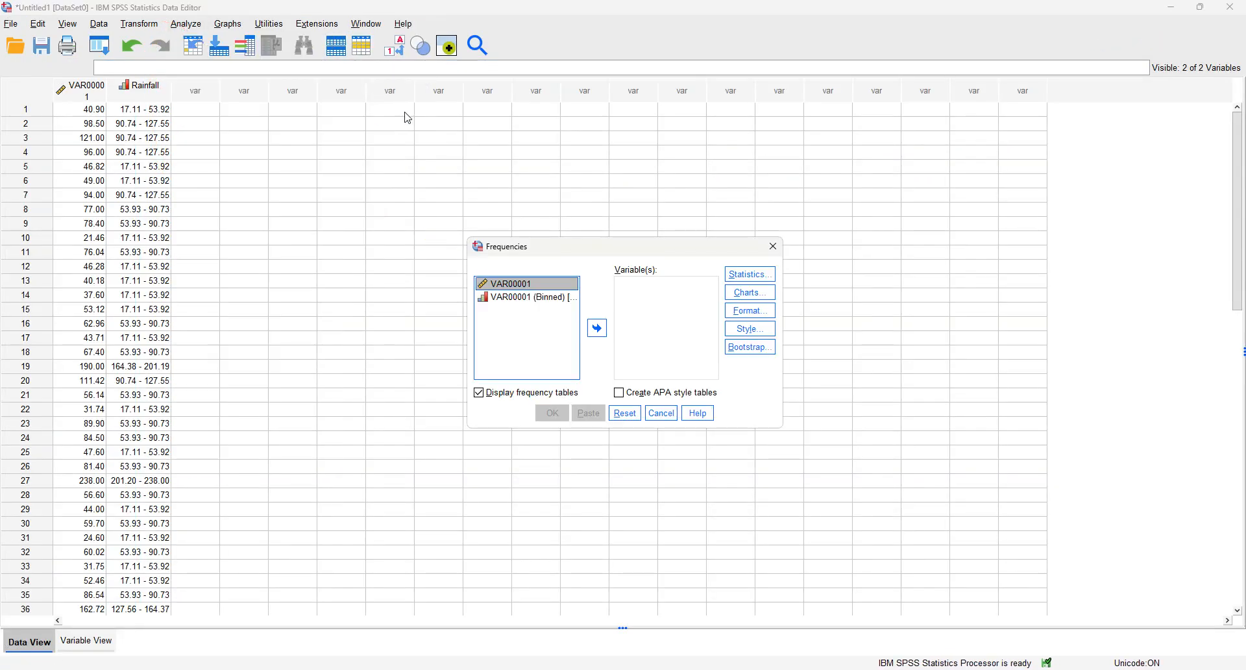
pyautogui.click(548, 298)
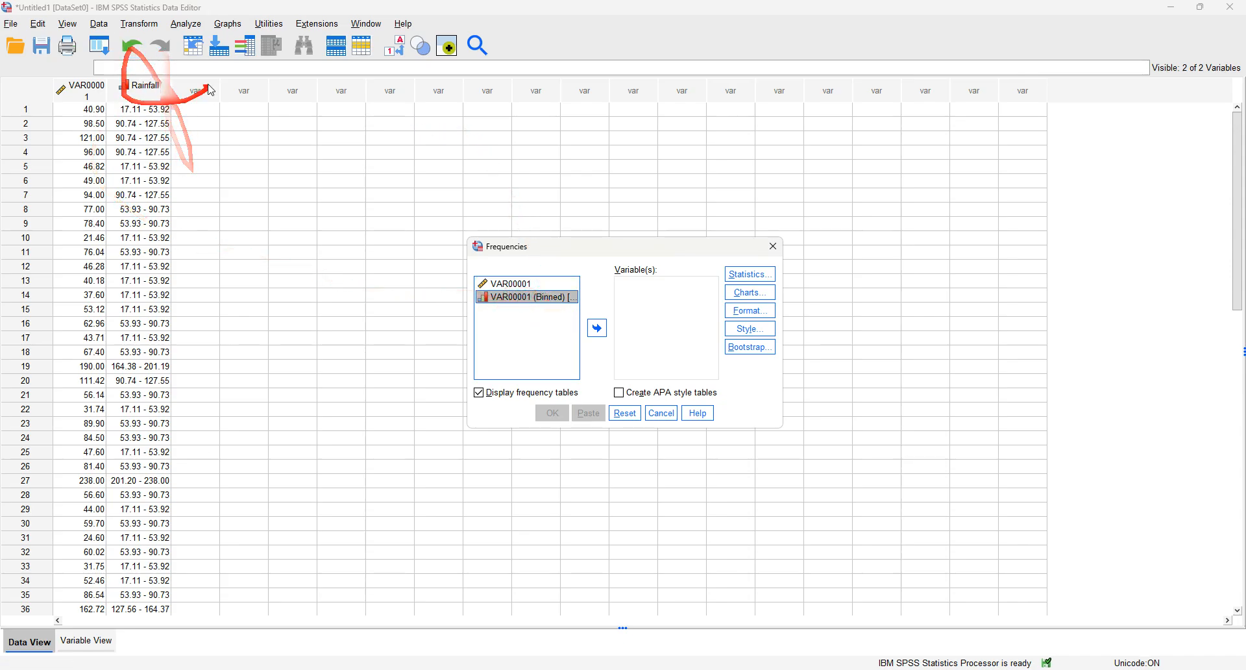
pyautogui.moveTo(162, 100)
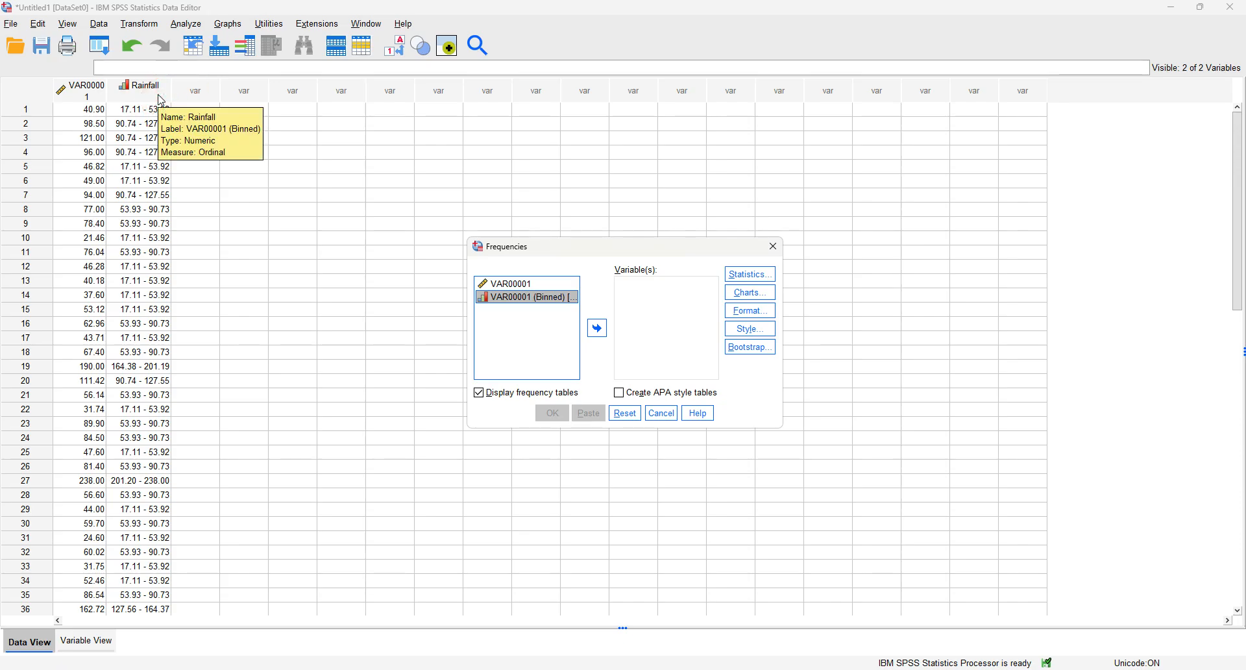
pyautogui.click(597, 328)
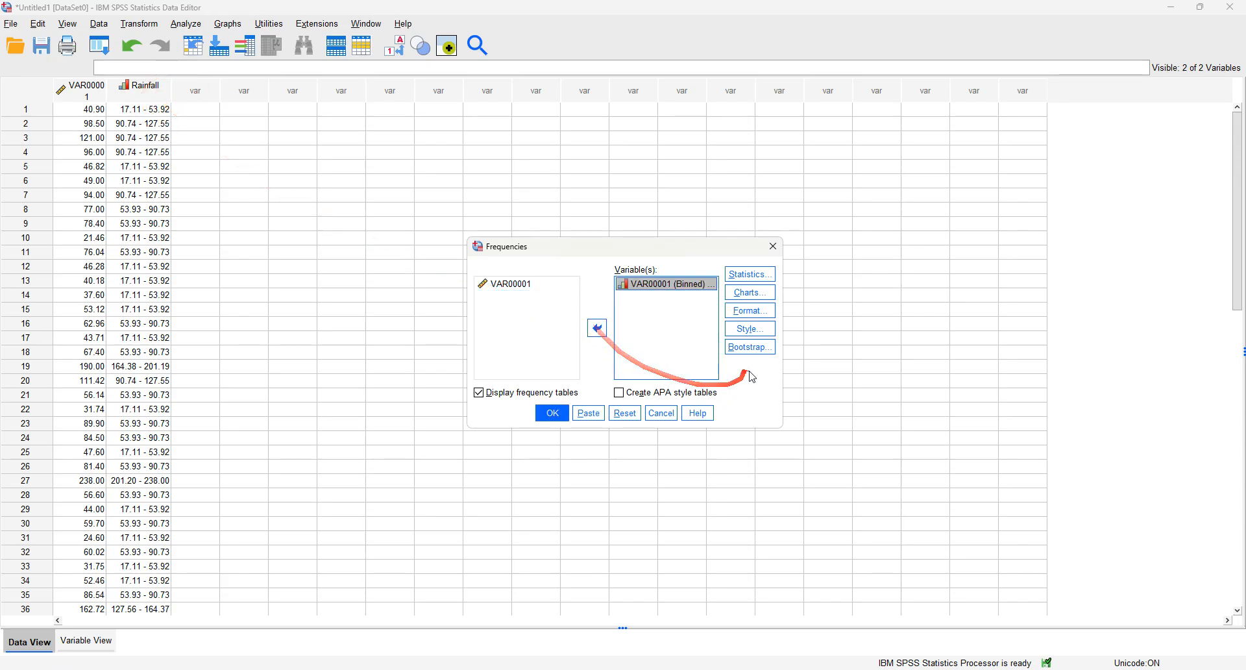
pyautogui.click(565, 415)
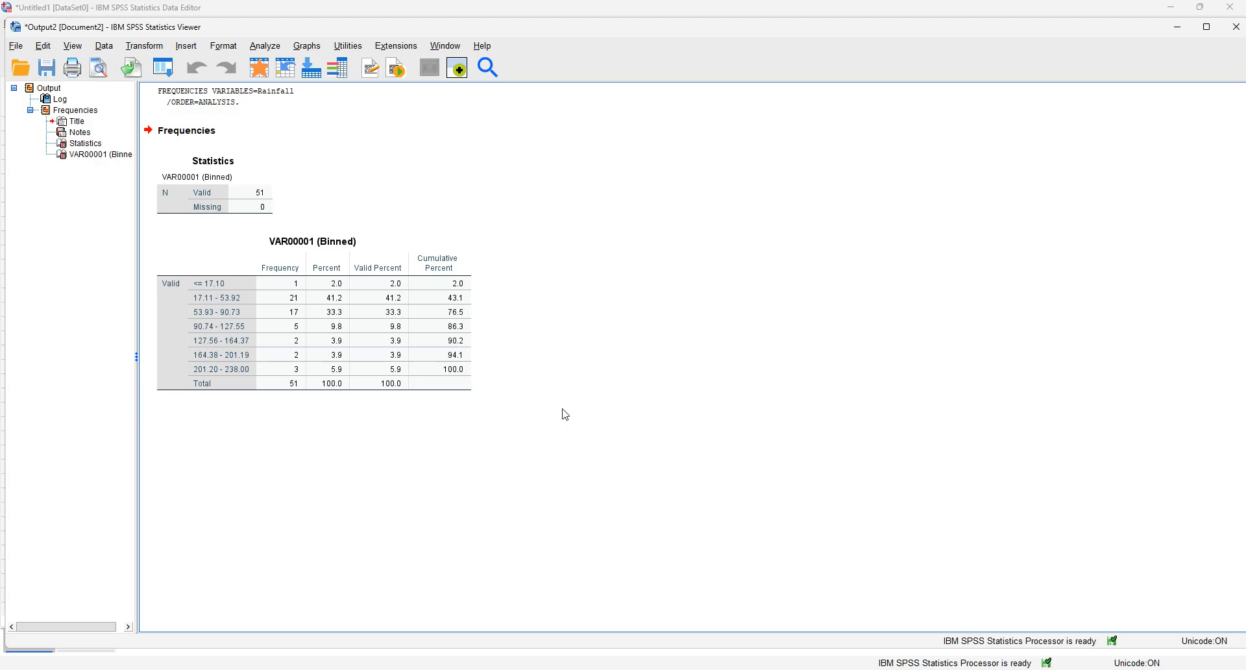
pyautogui.click(1235, 27)
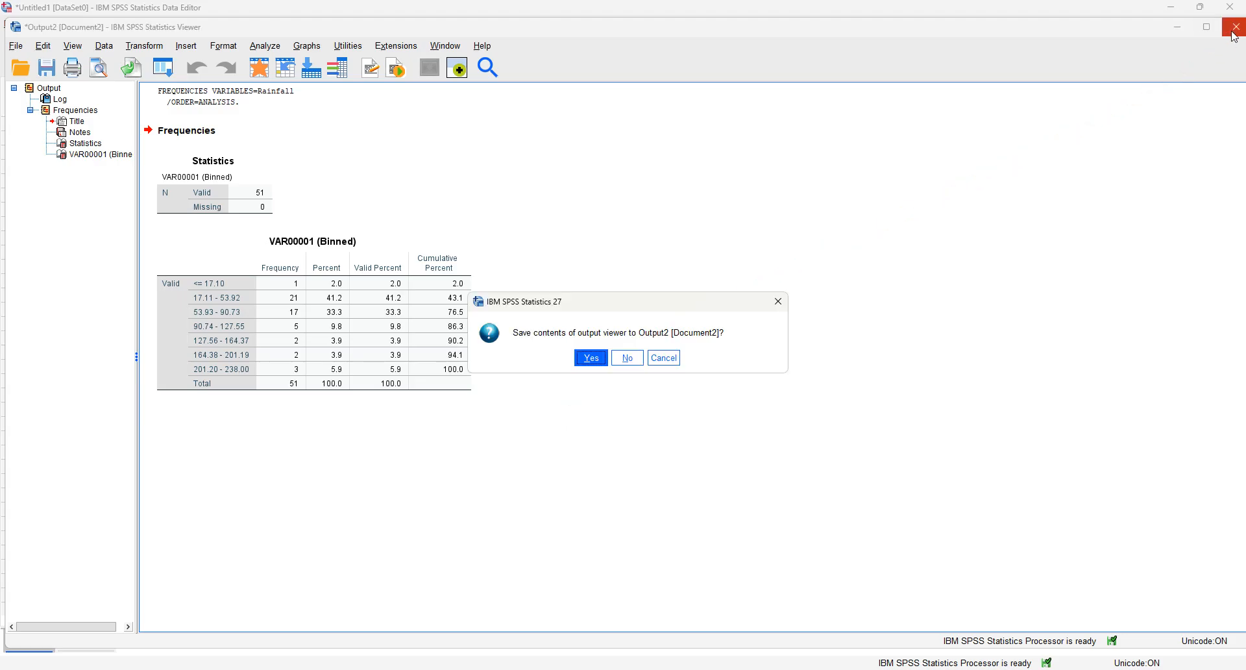
pyautogui.click(627, 357)
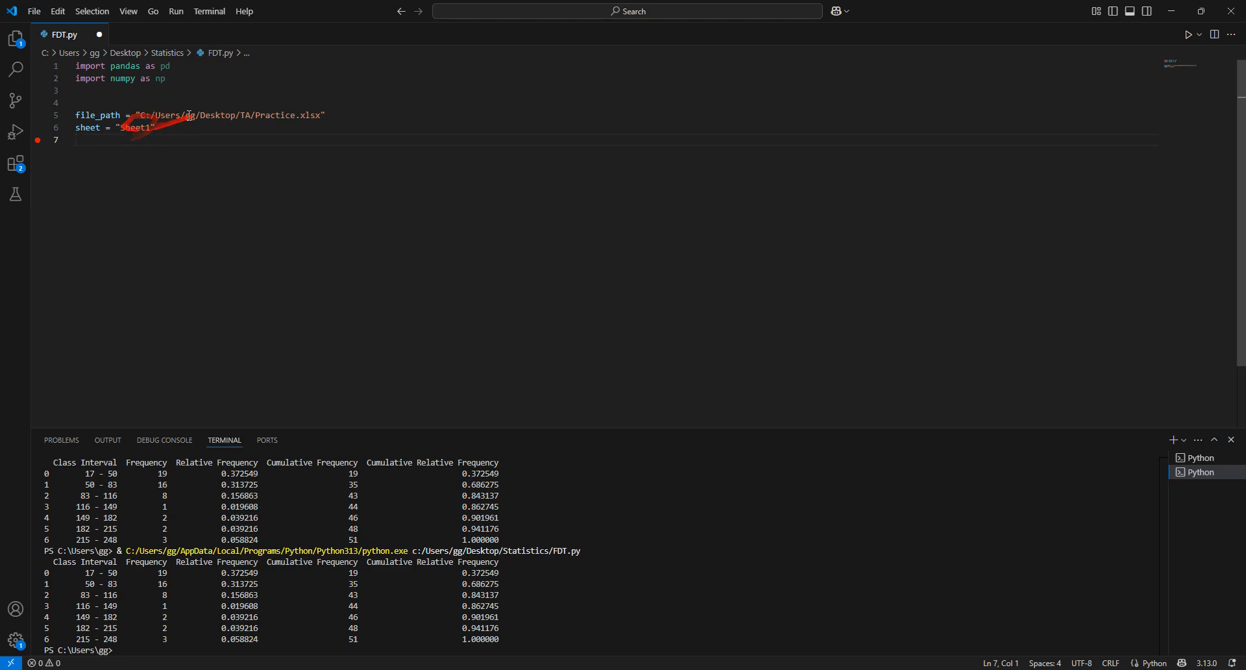
# Switch to FDT.py in Visual Studio Code and add df = pd.read_excel(file_path, sheet_name=sheet) below the sheet definition, after a blank line
pyautogui.click(225, 126)
pyautogui.click(121, 141)
pyautogui.press('Return')
pyautogui.write('df ')
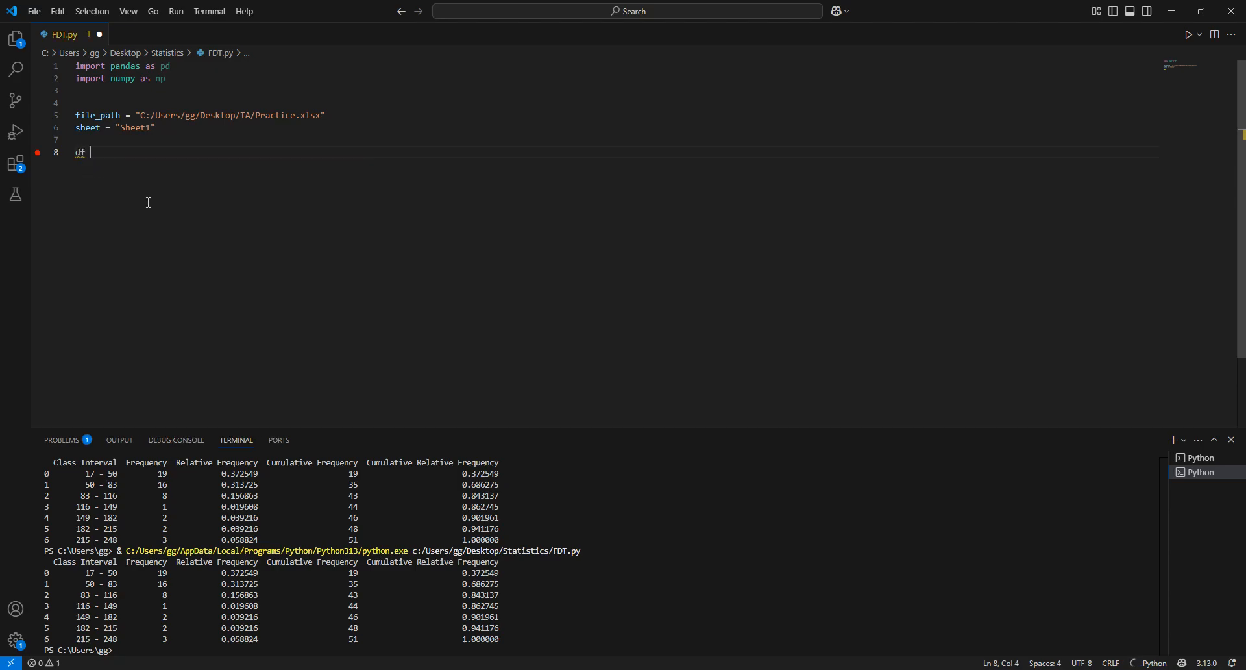
pyautogui.write('= pd.reaf')
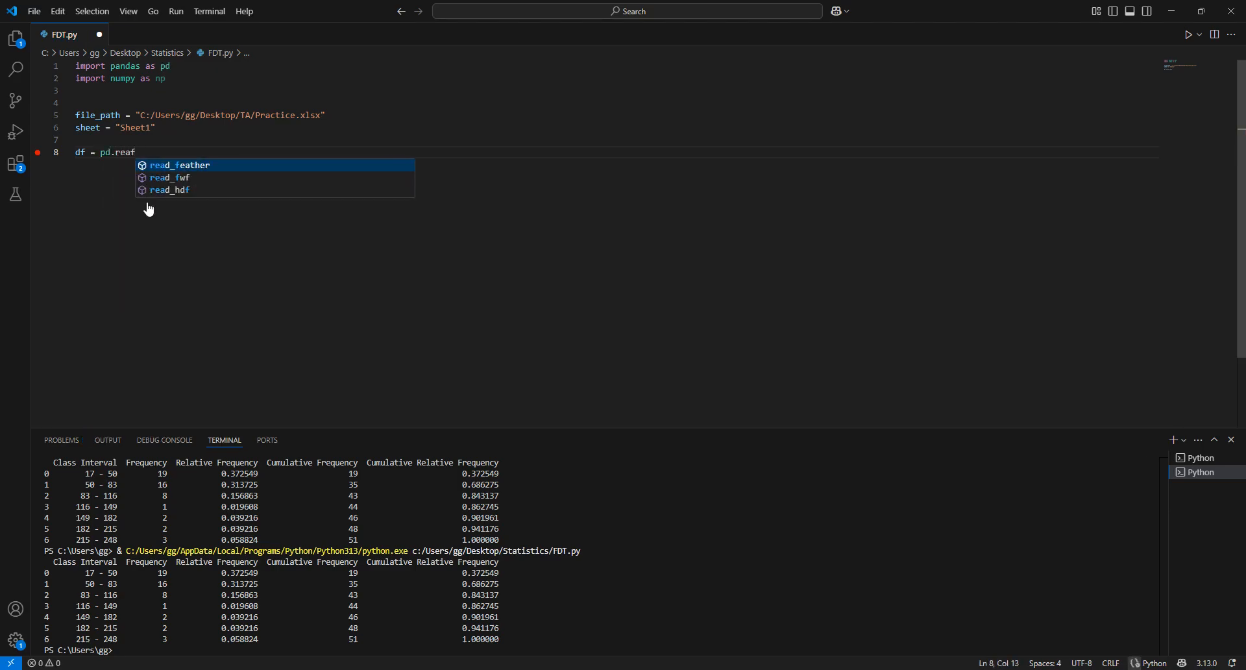
pyautogui.press('BackSpace')
pyautogui.write('d')
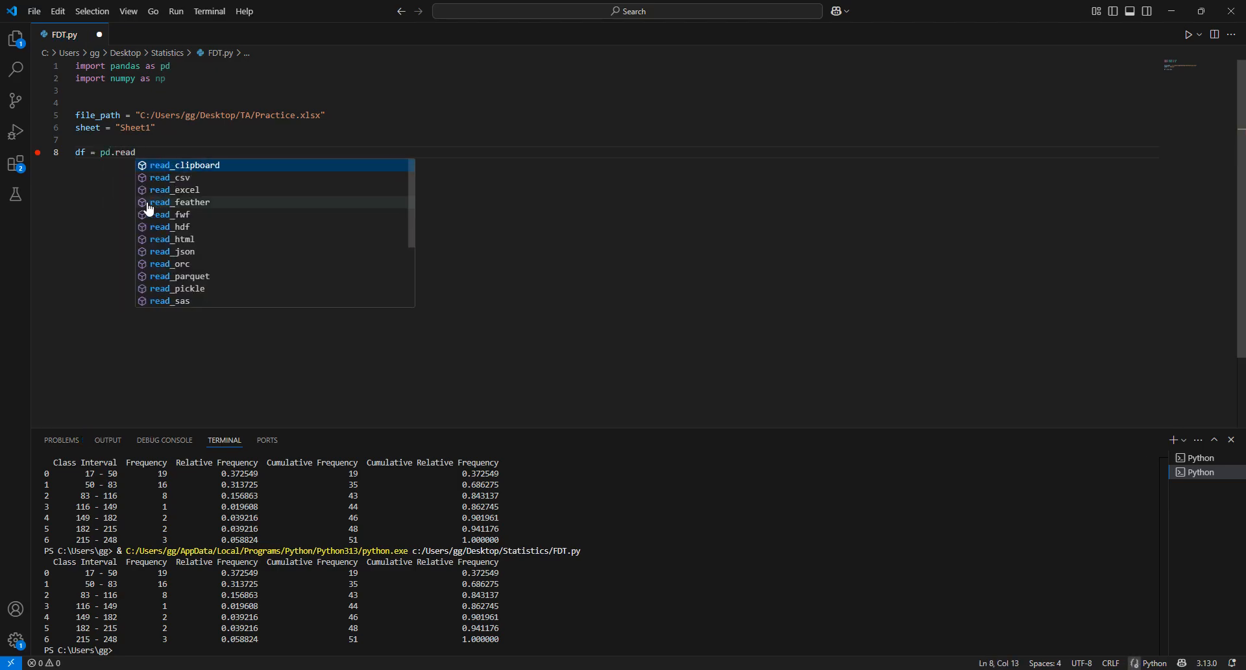
pyautogui.write('_')
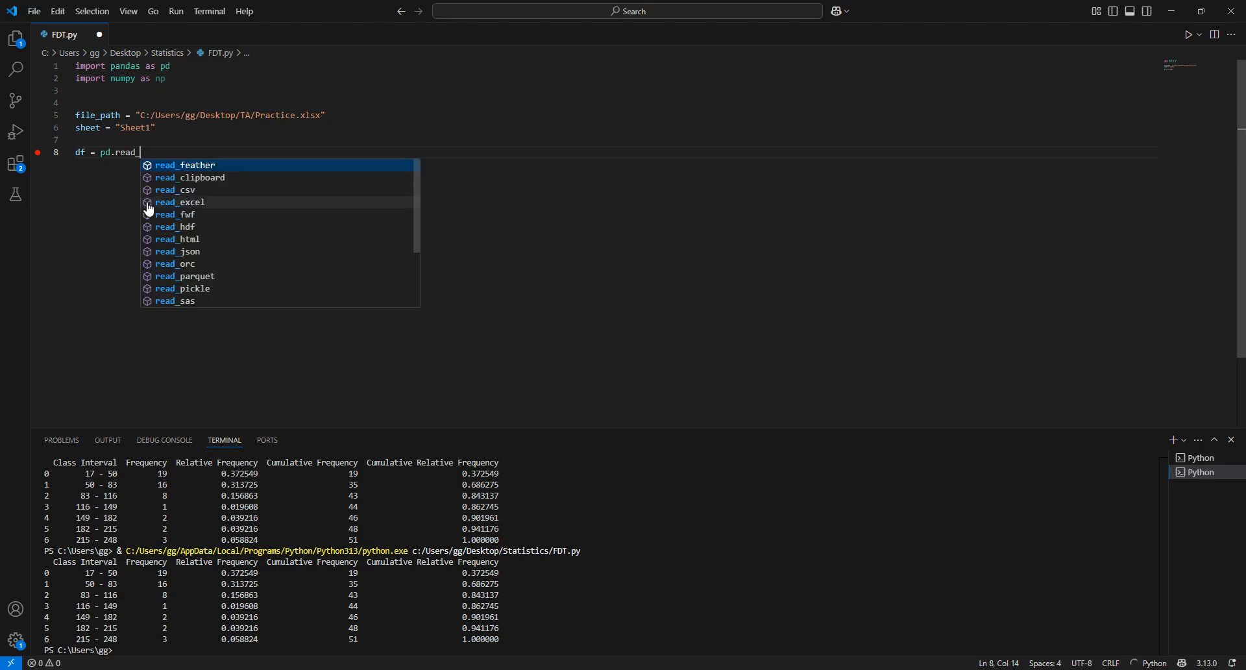
pyautogui.click(150, 204)
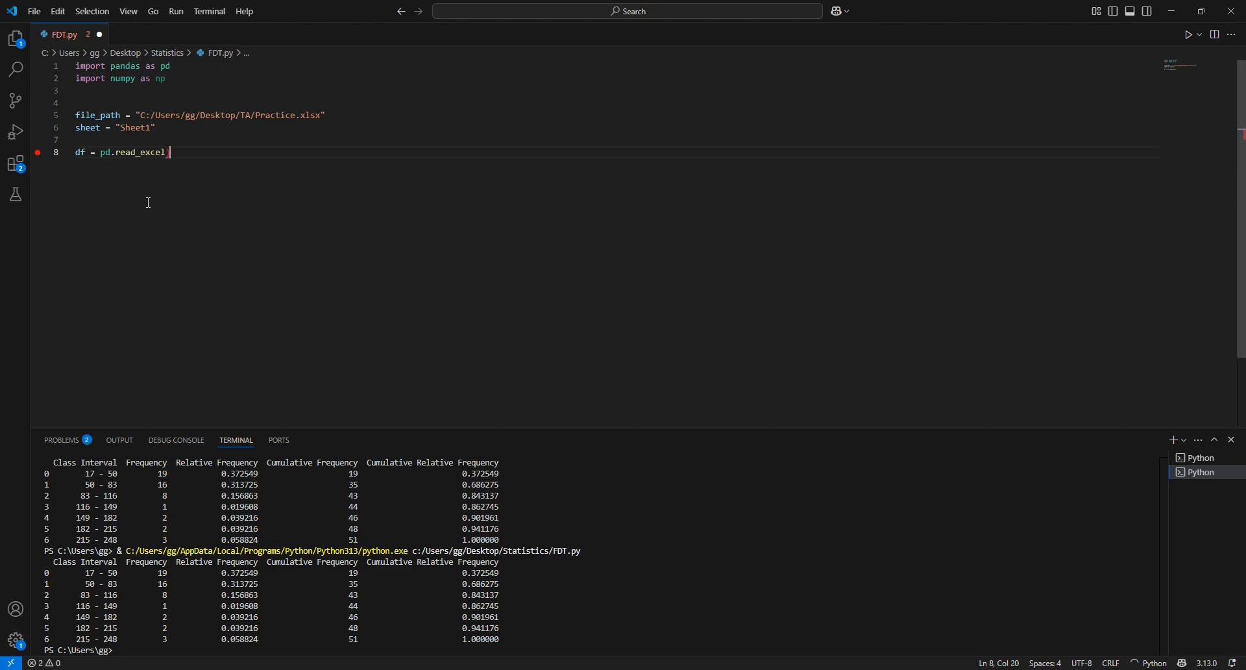
pyautogui.write('(')
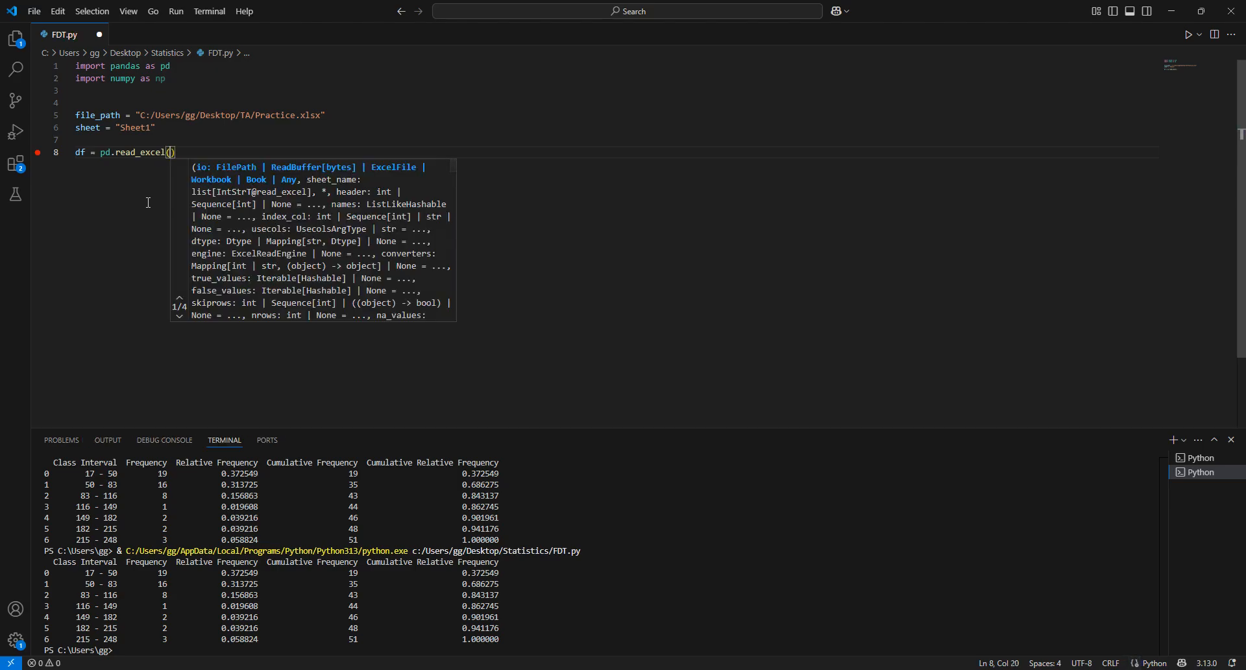
pyautogui.write('f')
pyautogui.write('ile')
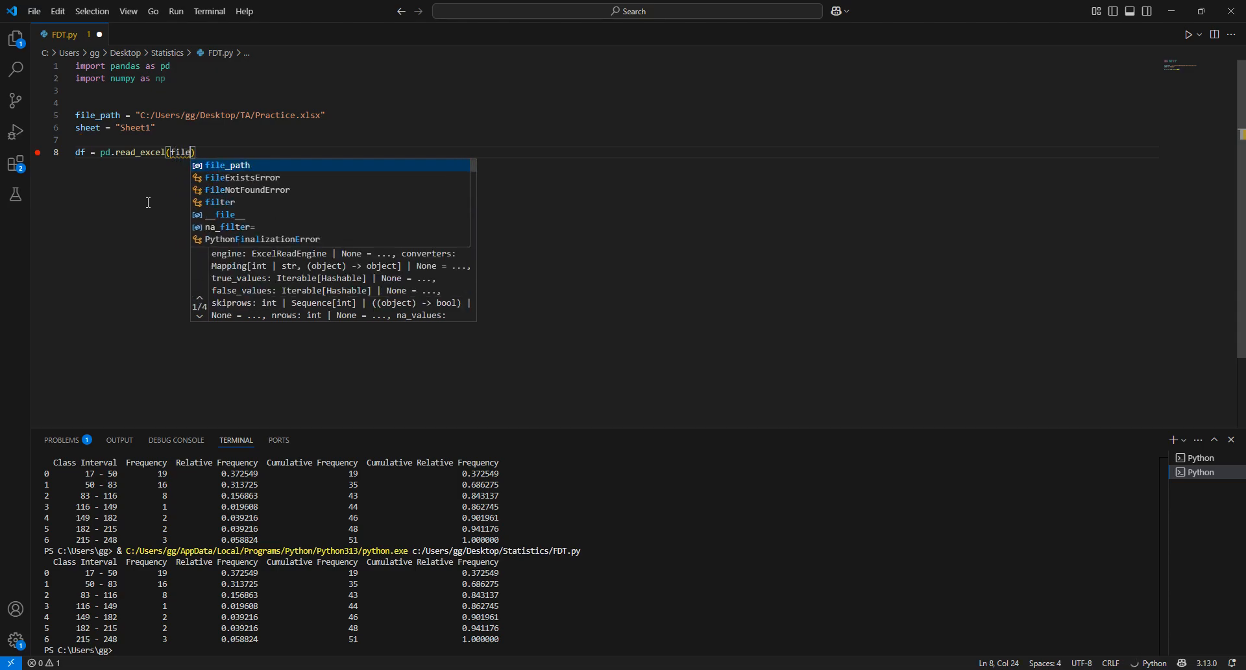
pyautogui.press('Tab')
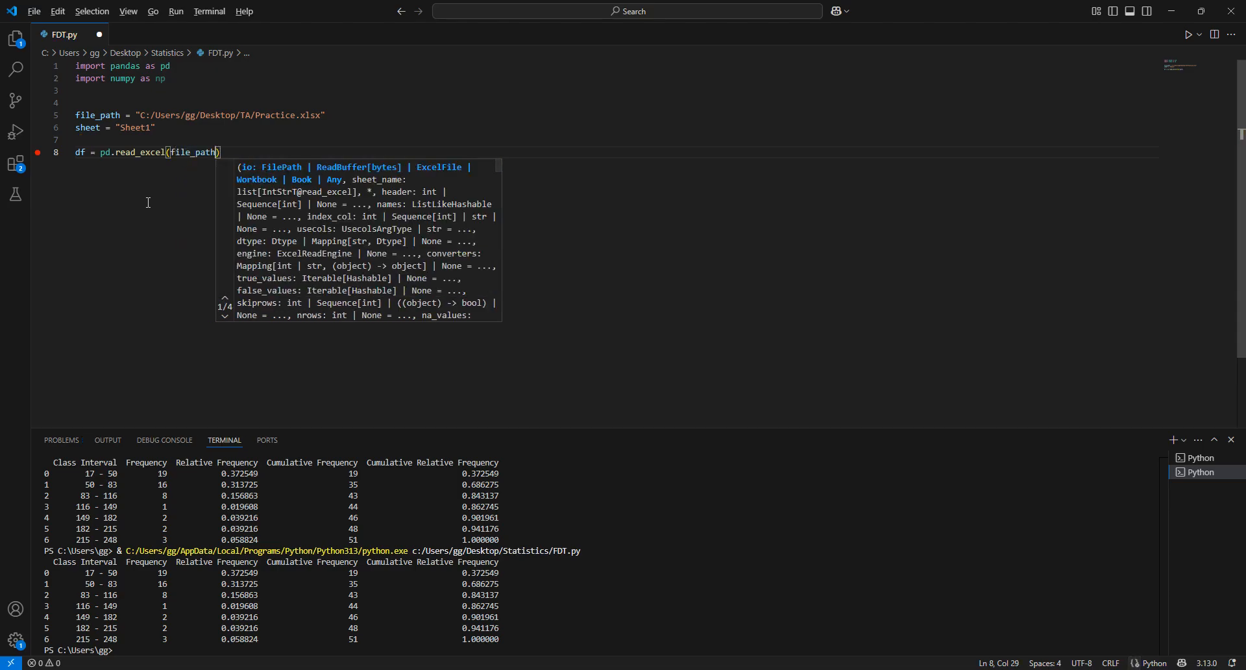
pyautogui.write(', s')
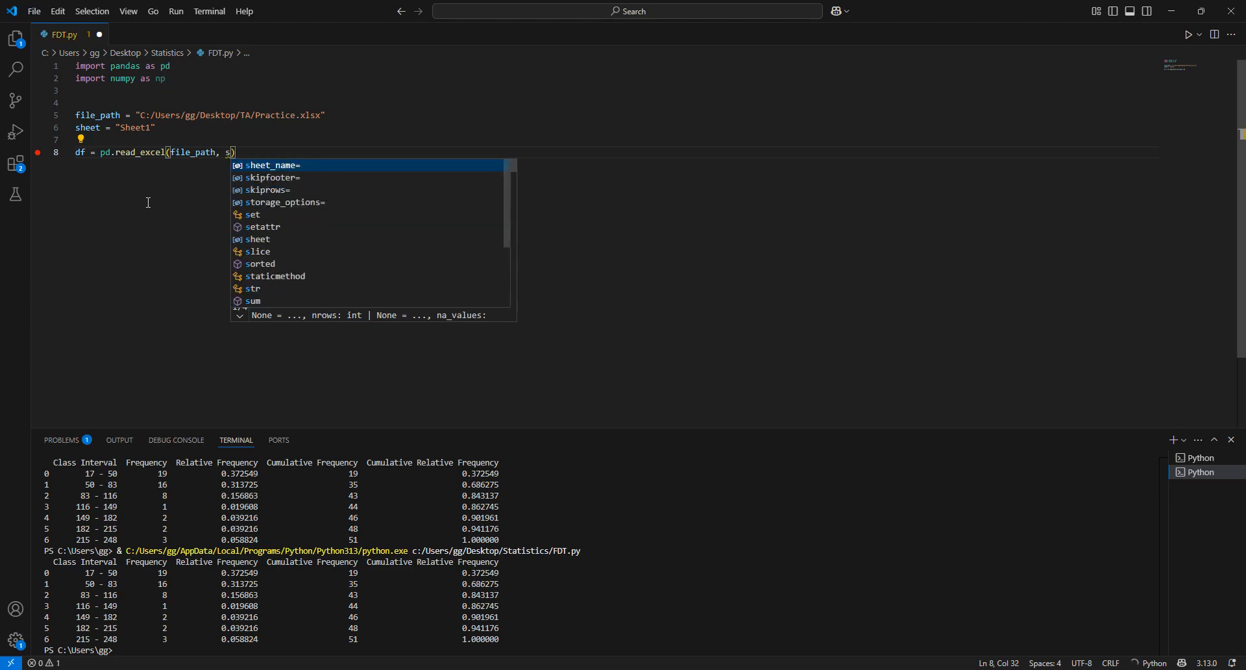
pyautogui.press('Tab')
pyautogui.write('sheet)')
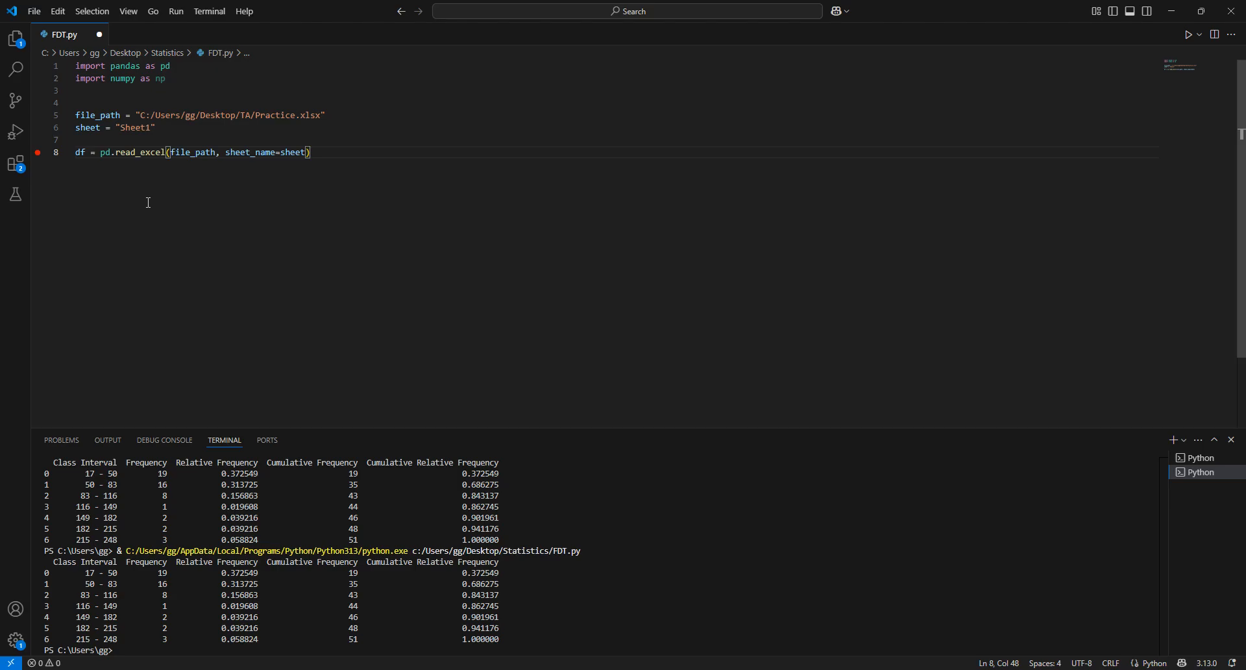
# Add the line df.columns = df.columns.str.strip() to remove surrounding whitespace from the column names
pyautogui.press('Return')
pyautogui.write('df.columns = df.c')
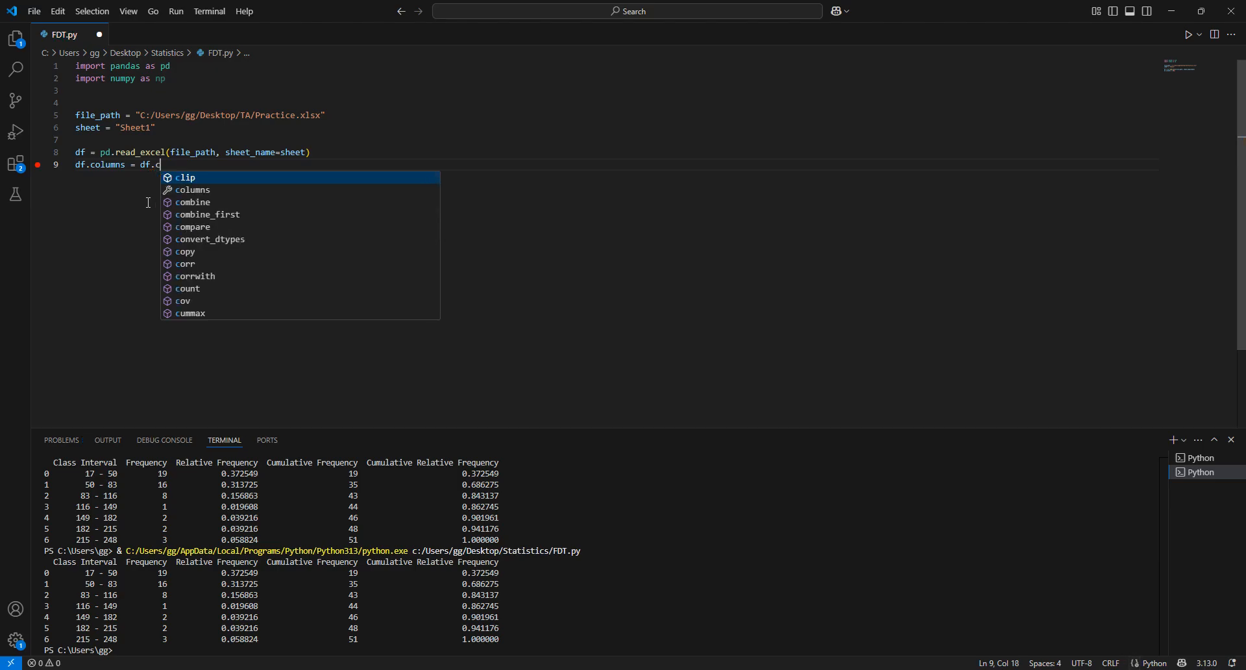
pyautogui.press('Escape')
pyautogui.write('columns')
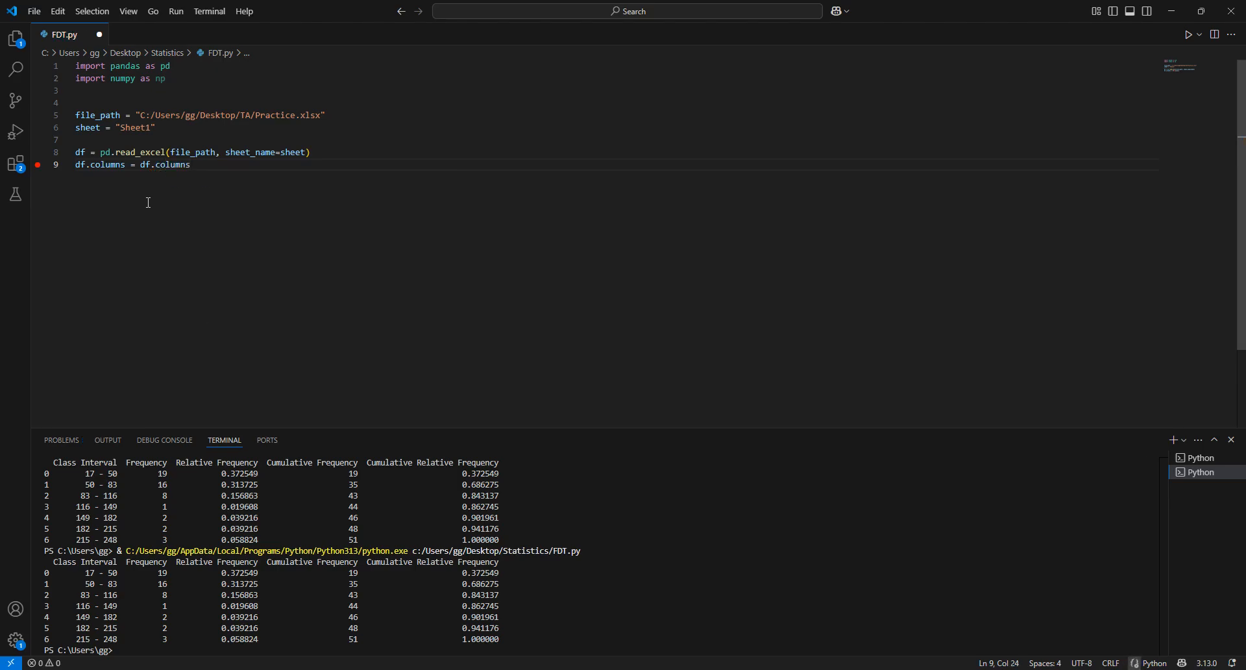
pyautogui.write('.')
pyautogui.write('str.')
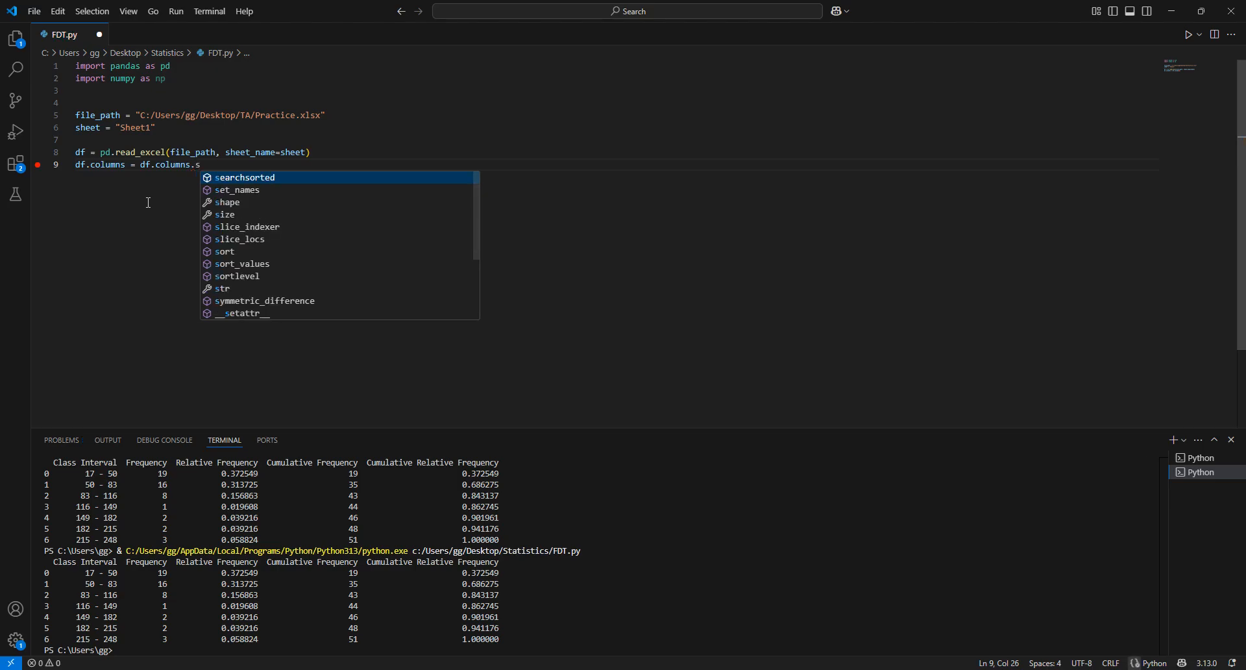
pyautogui.write('strip')
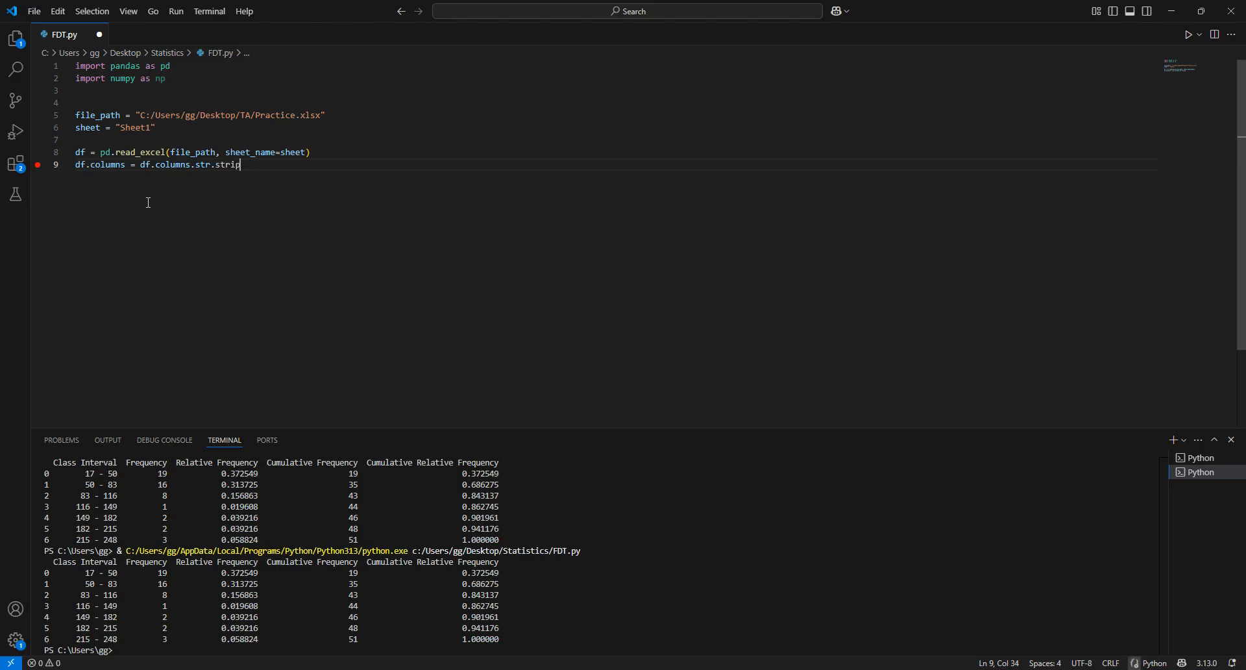
pyautogui.write('(')
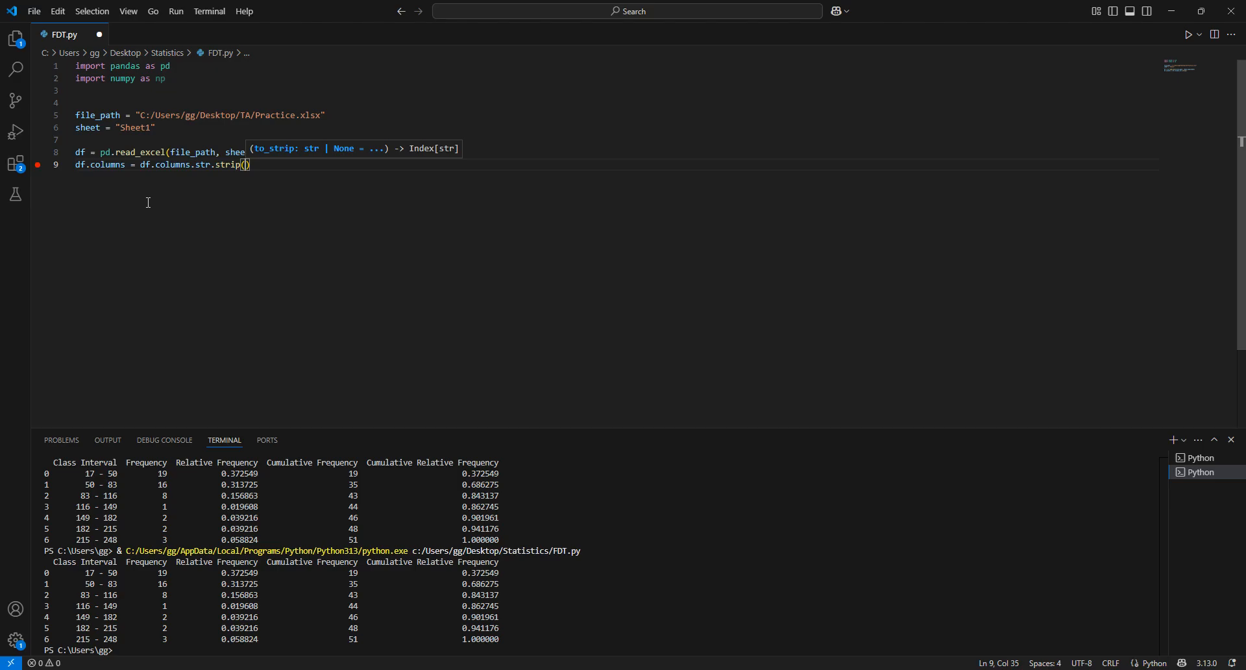
pyautogui.write(')')
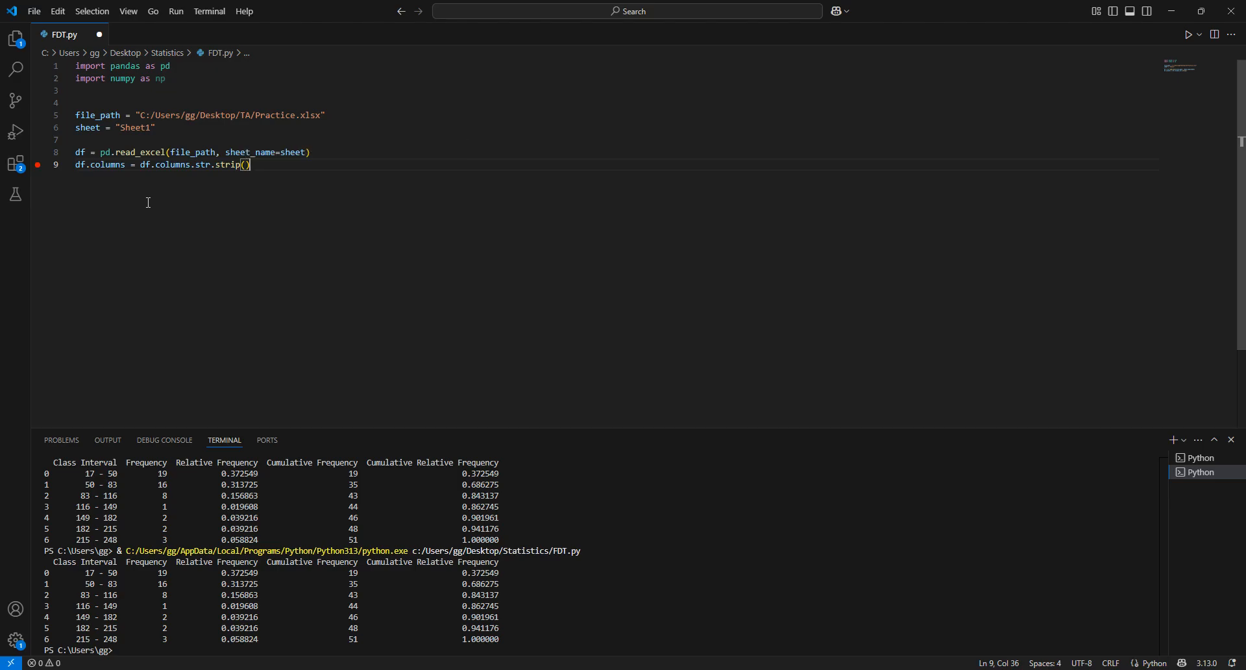
# Try to list the column names by adding print(df.columns()) on line 10 and running the script
pyautogui.press('Return')
pyautogui.write('df')
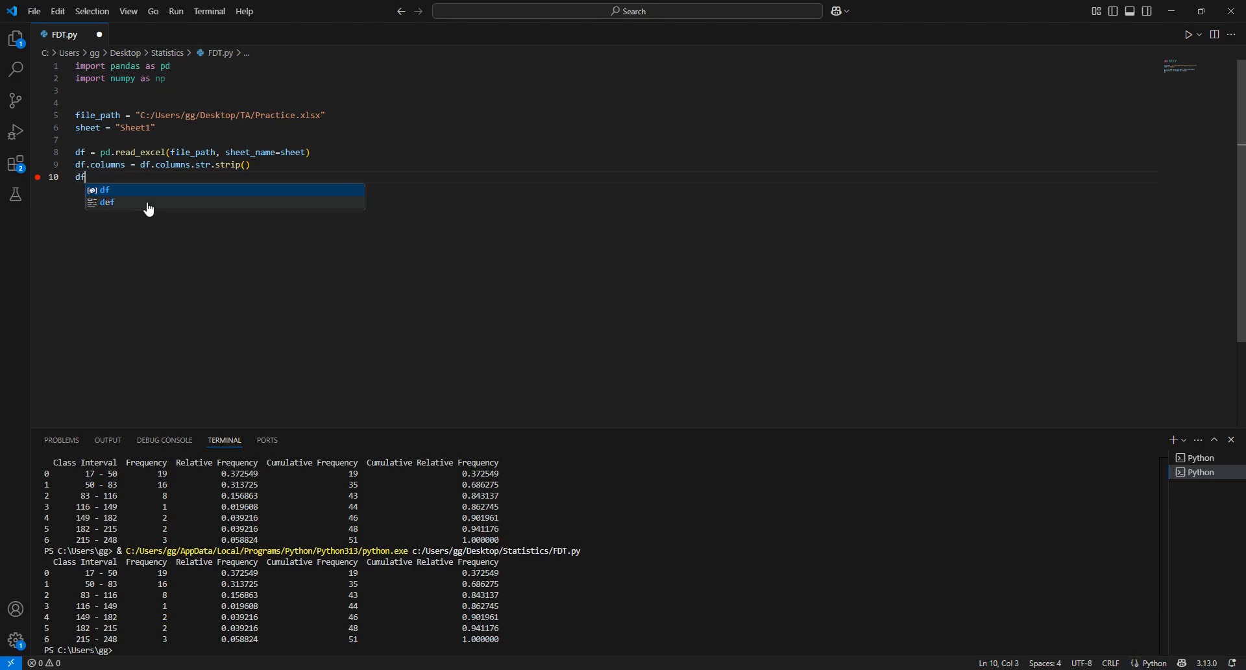
pyautogui.press('BackSpace')
pyautogui.press('BackSpace')
pyautogui.write('pr')
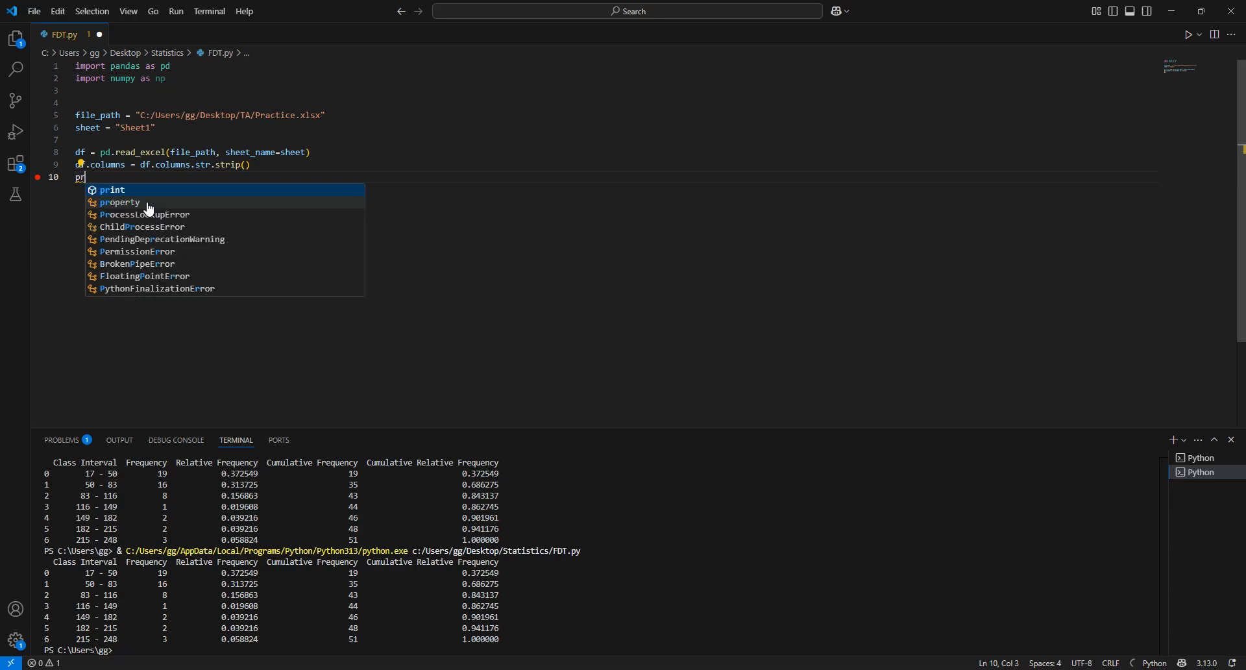
pyautogui.write('int(df.c')
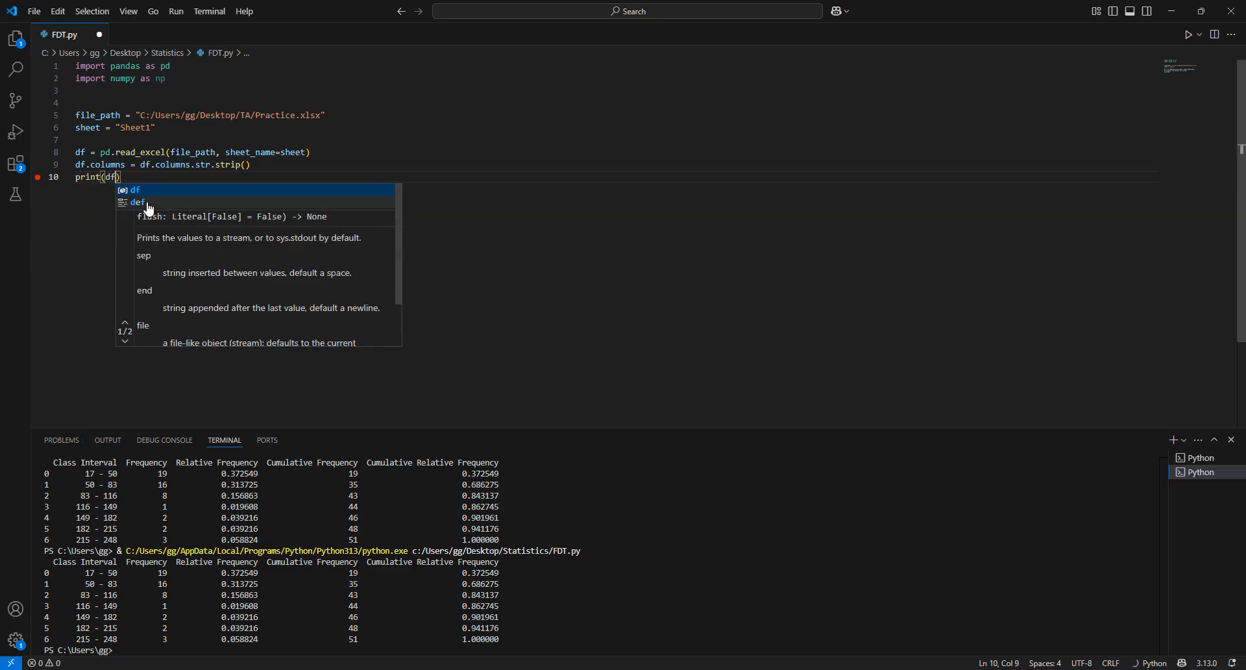
pyautogui.click(150, 205)
pyautogui.write('(')
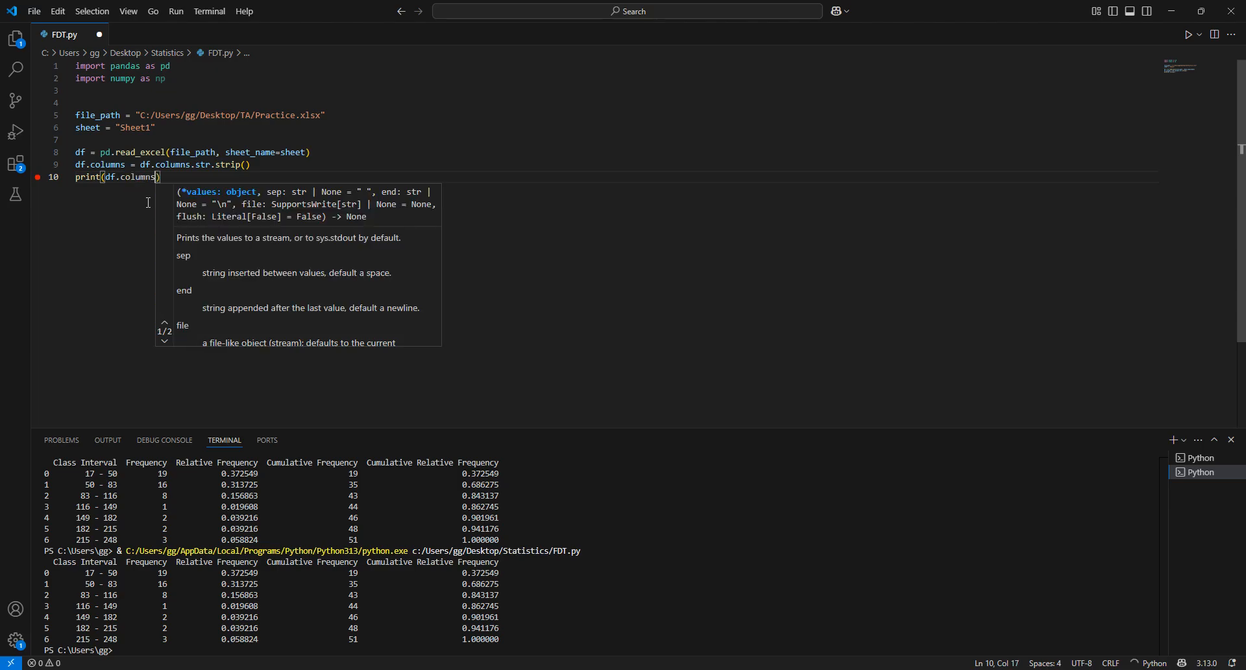
pyautogui.click(1188, 34)
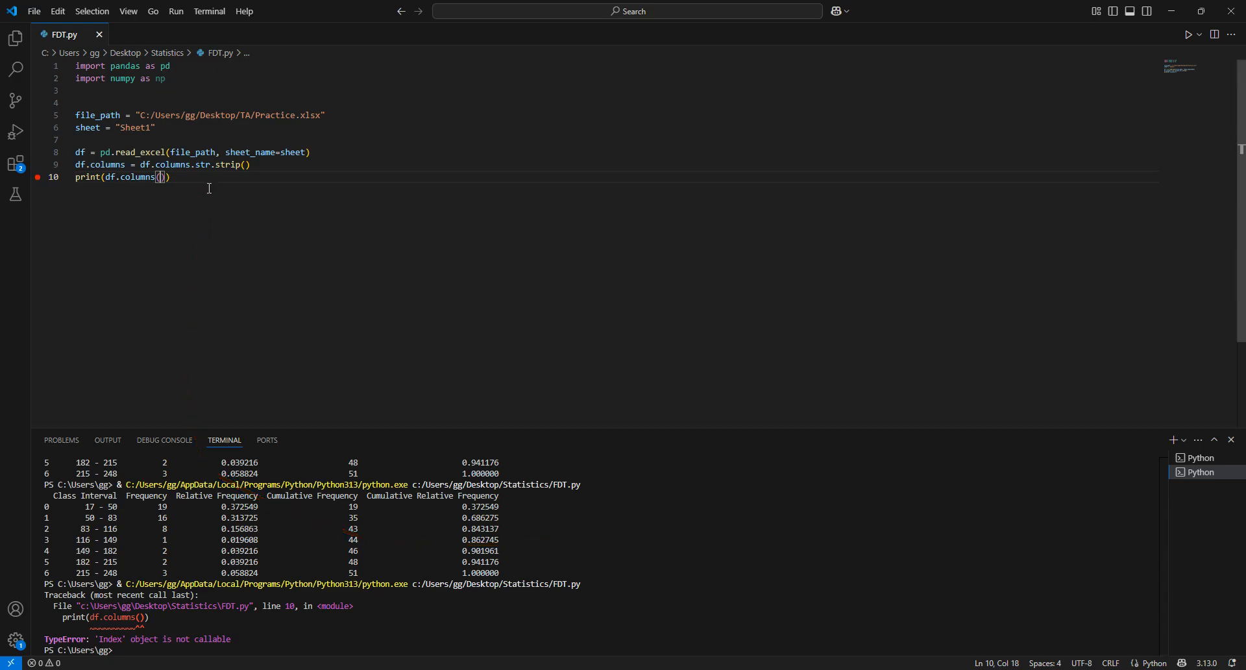
# Correct line 10 to print(df.columns), rerun the script, and compare the column names with the Practice.xlsx sheet in Excel
pyautogui.moveTo(207, 182); pyautogui.dragTo(76, 185)
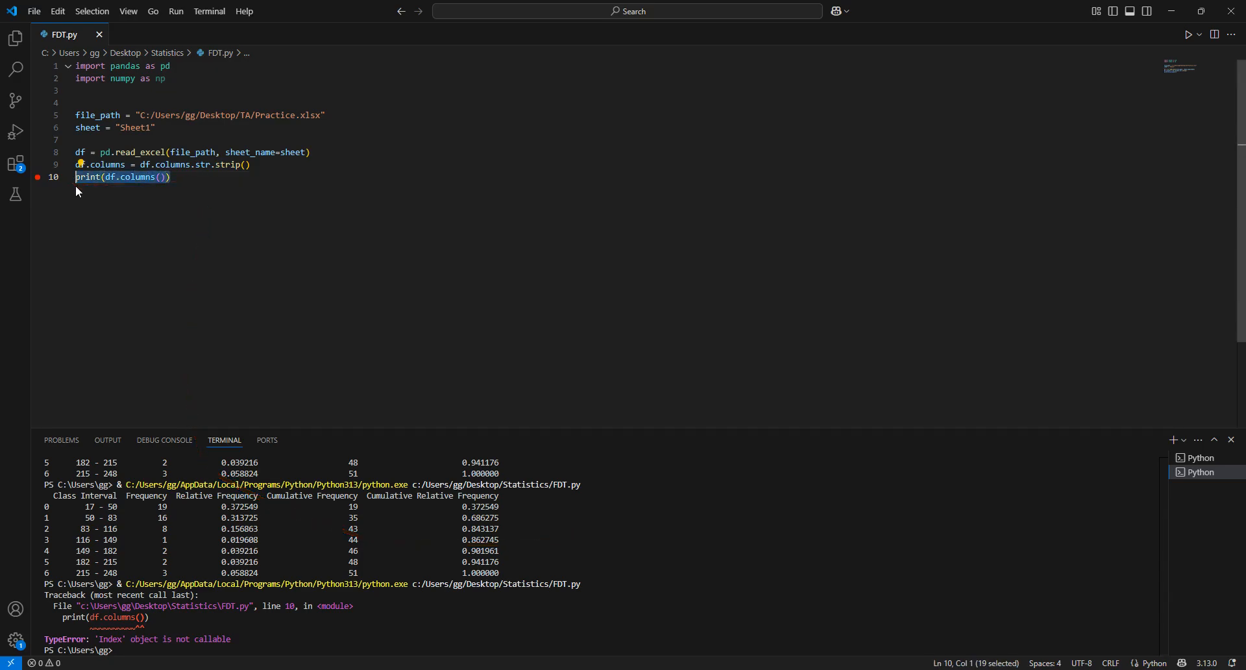
pyautogui.click(168, 177)
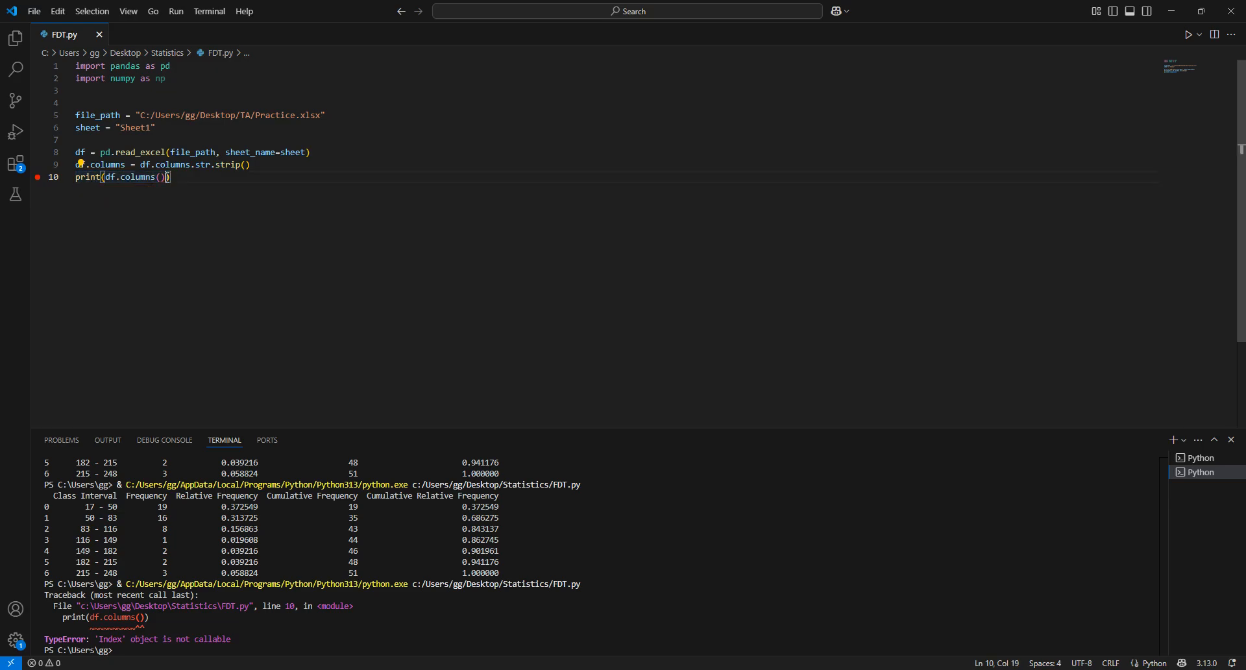
pyautogui.press('BackSpace')
pyautogui.press('BackSpace')
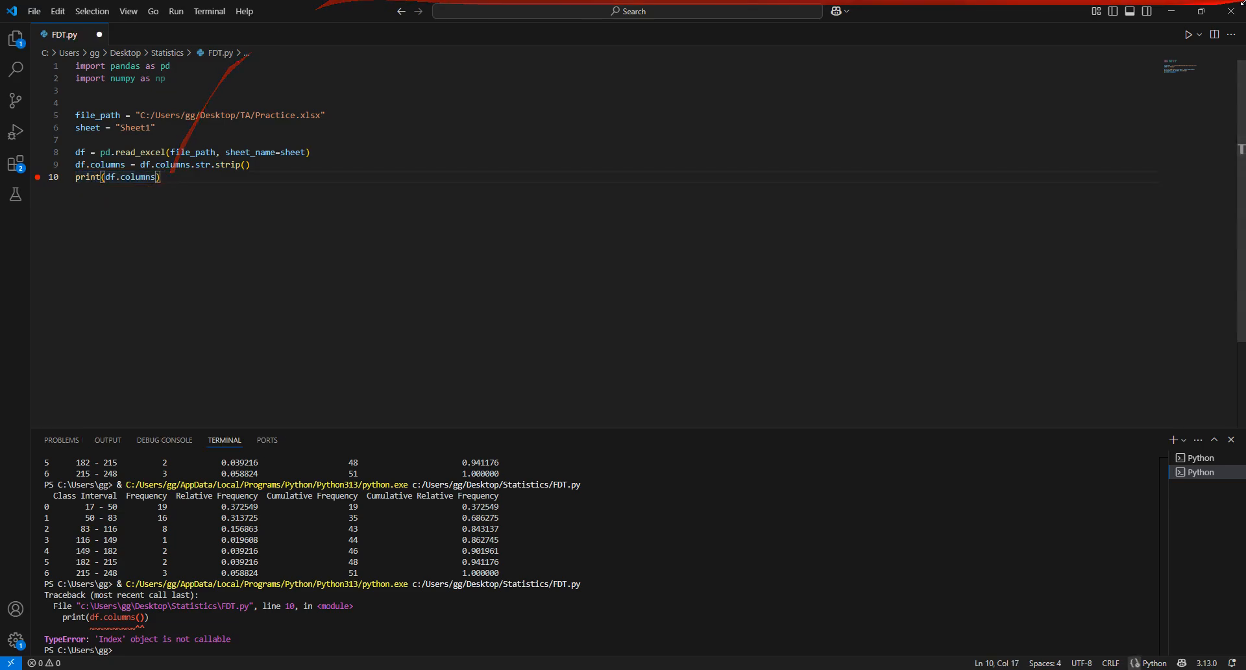
pyautogui.click(1188, 38)
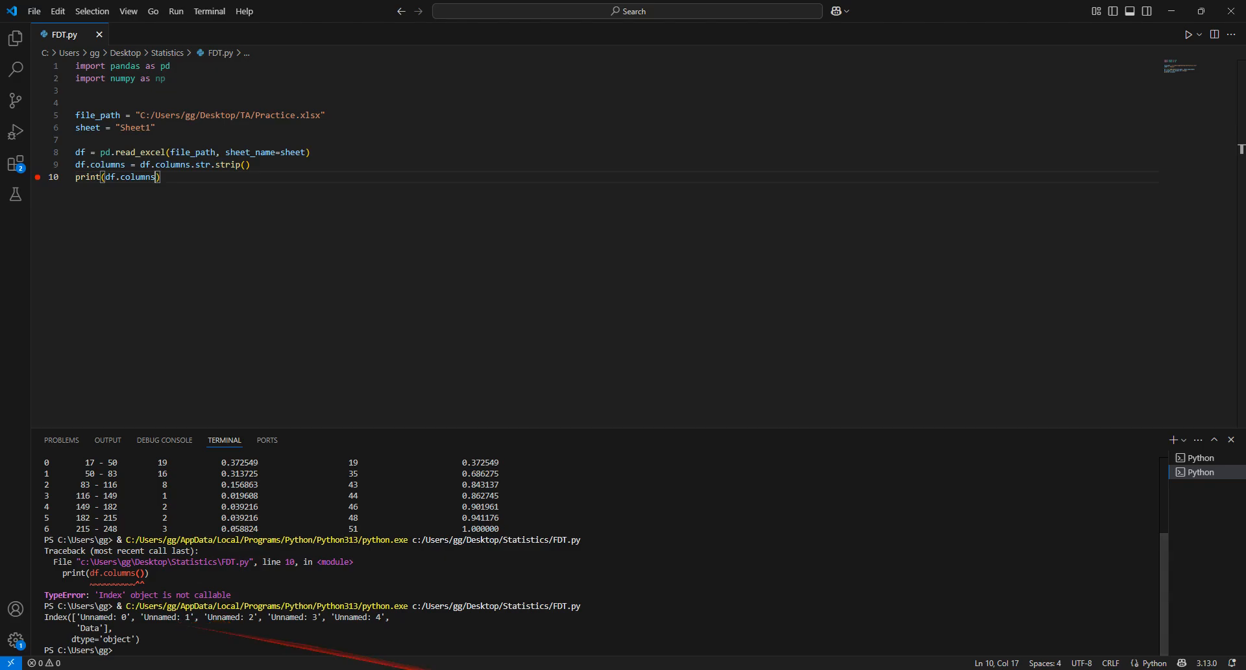
pyautogui.click(837, 669)
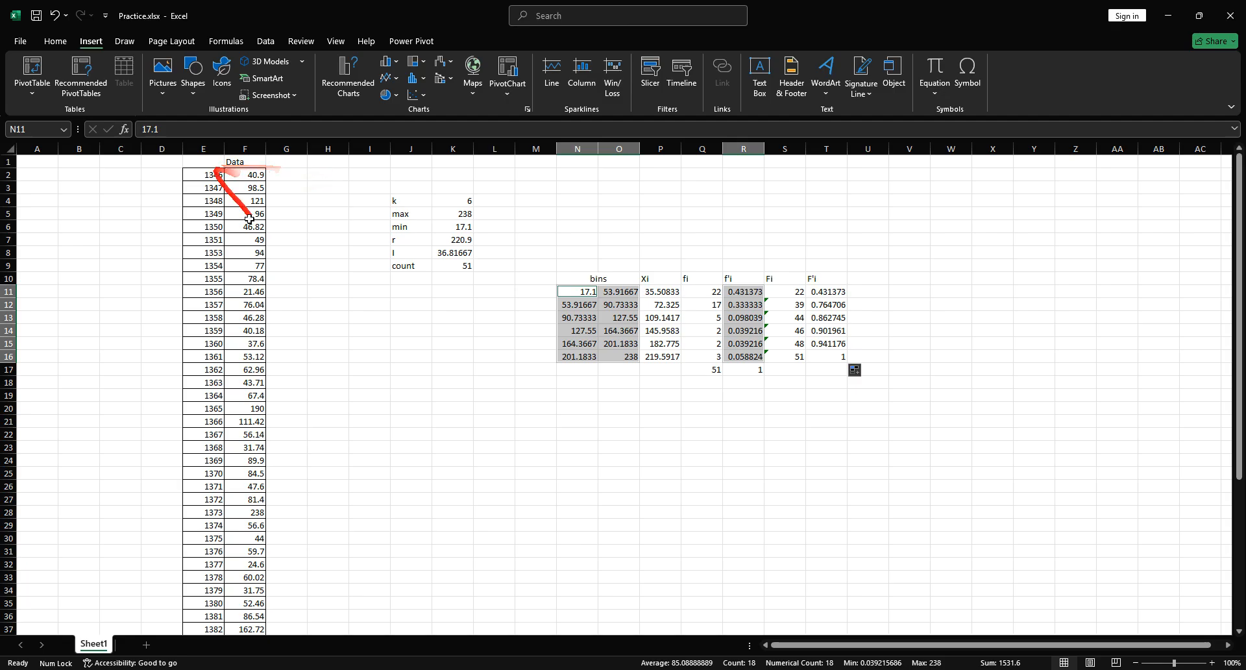
pyautogui.click(811, 669)
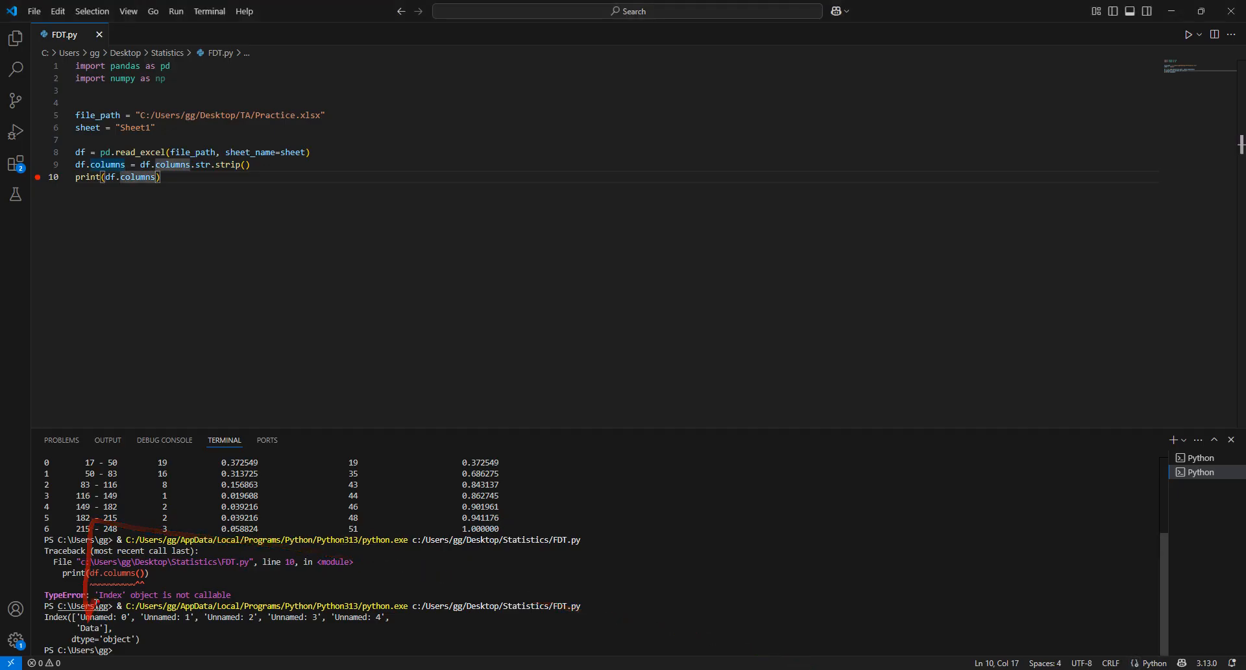
# Replace the print line with data = df['Data'].dropna() to extract the Data column without missing values
pyautogui.moveTo(175, 185); pyautogui.dragTo(67, 186)
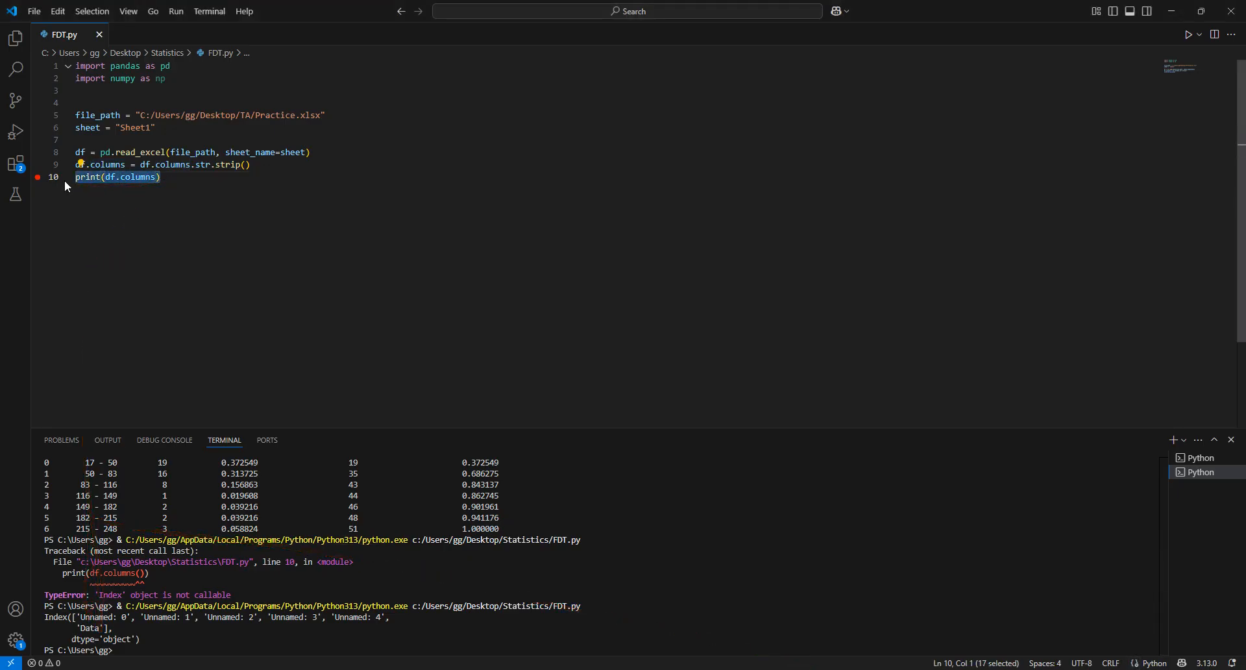
pyautogui.press('super+shift+s')
pyautogui.press('Escape')
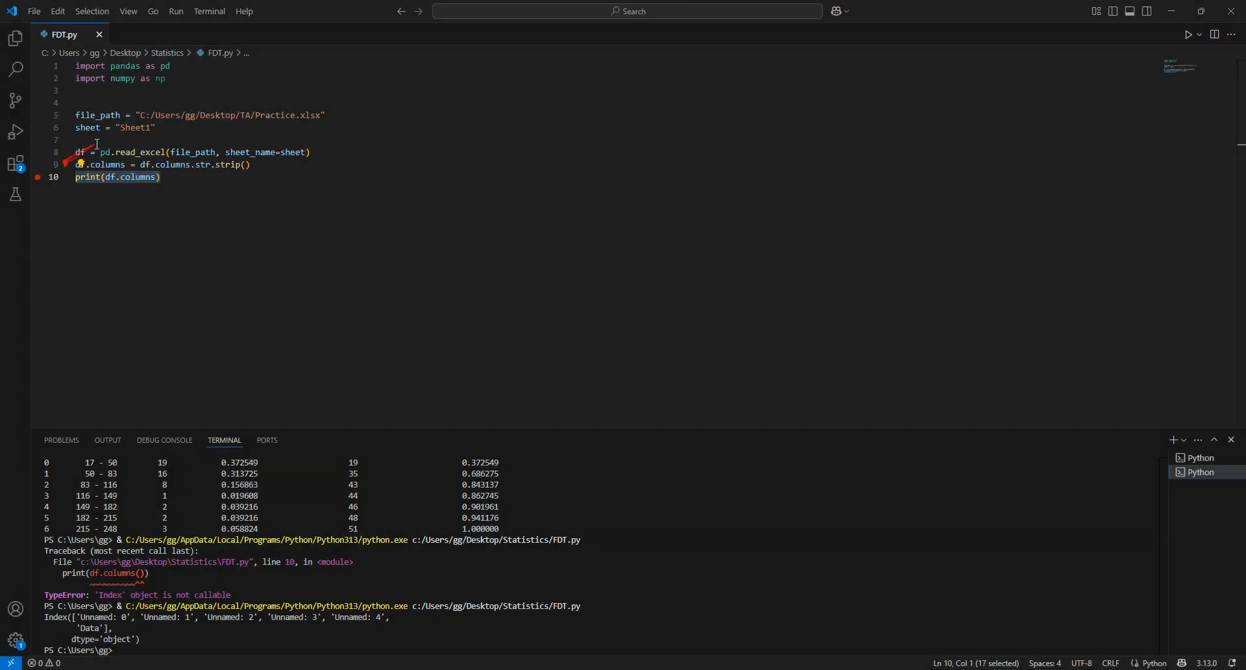
pyautogui.press('BackSpace')
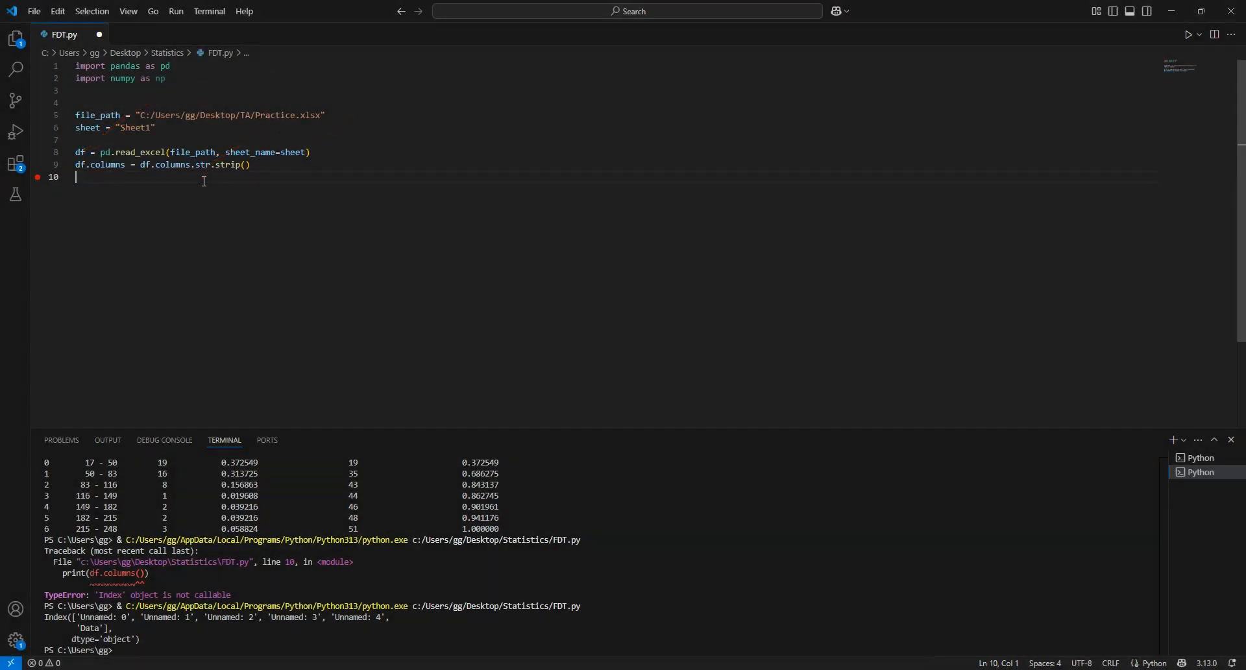
pyautogui.write('data ')
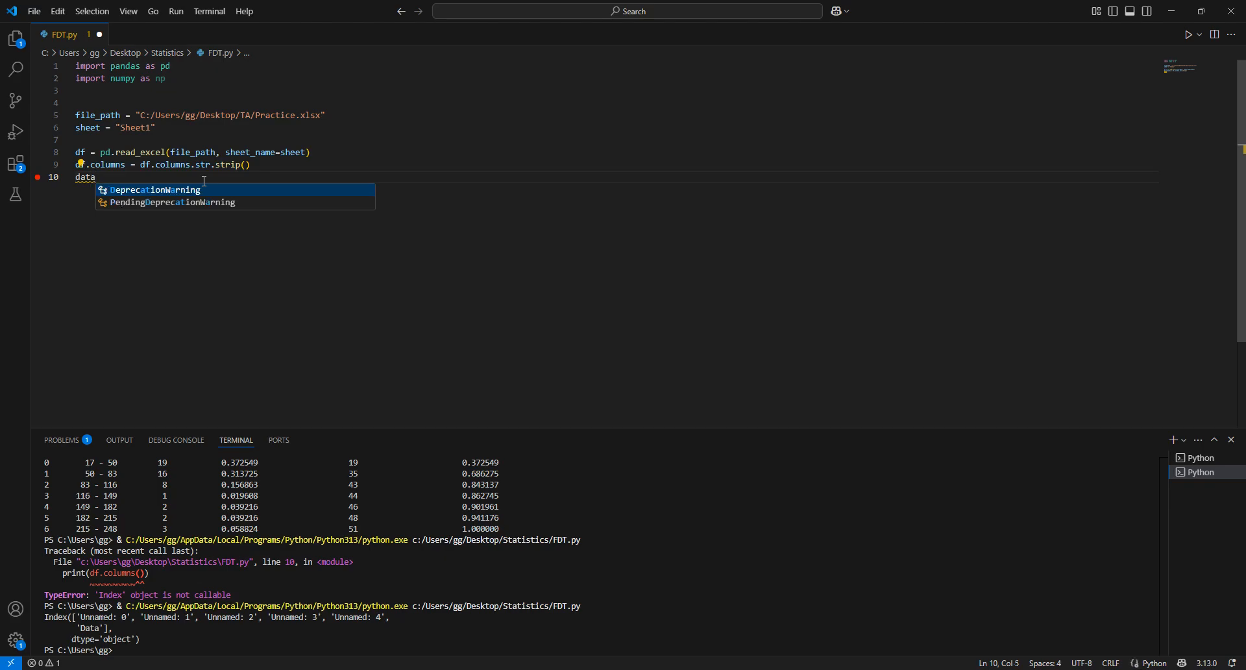
pyautogui.write('= df[')
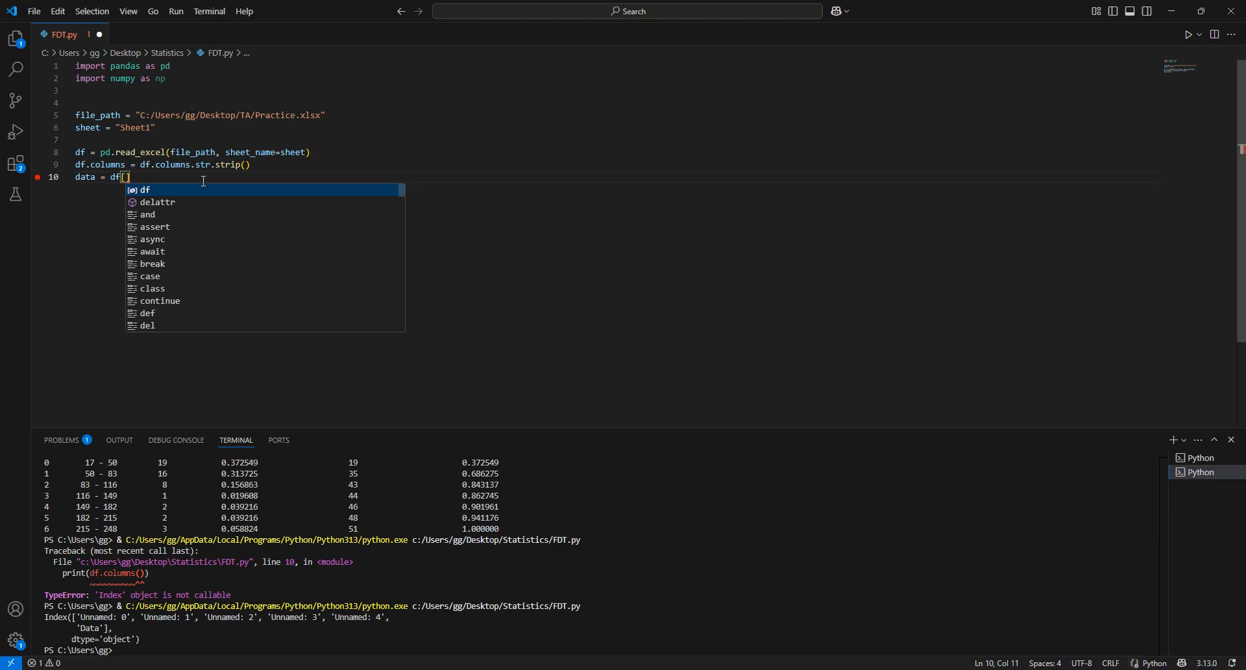
pyautogui.write("'Data']")
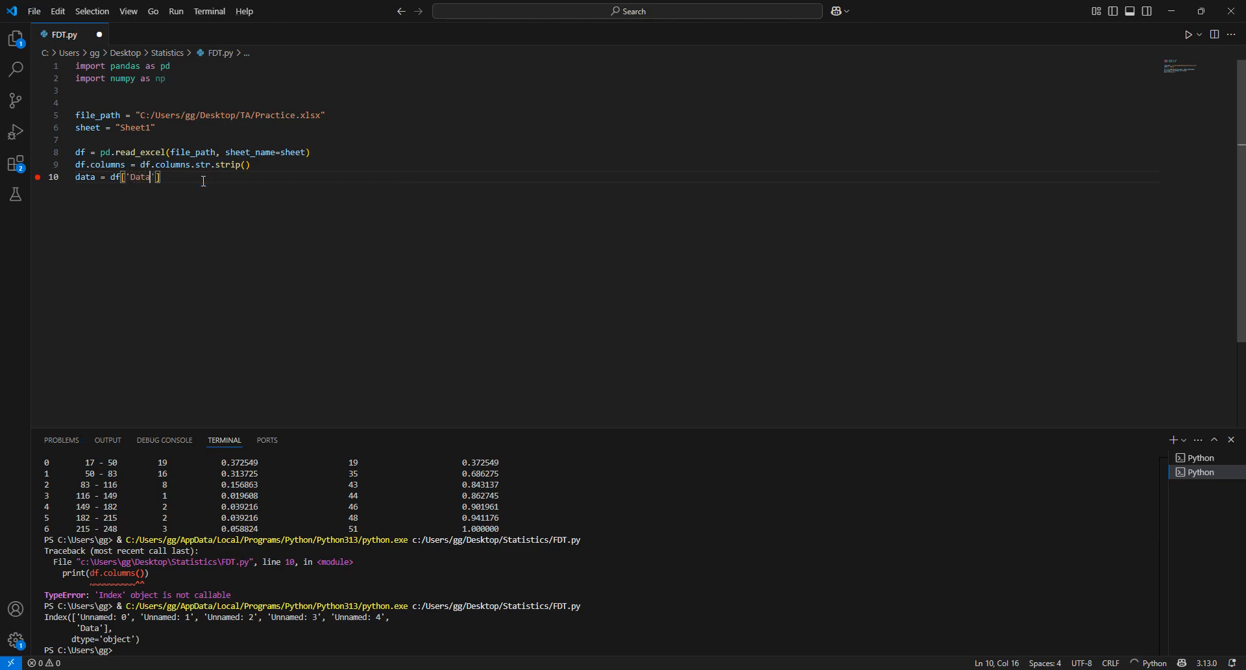
pyautogui.write('.drop')
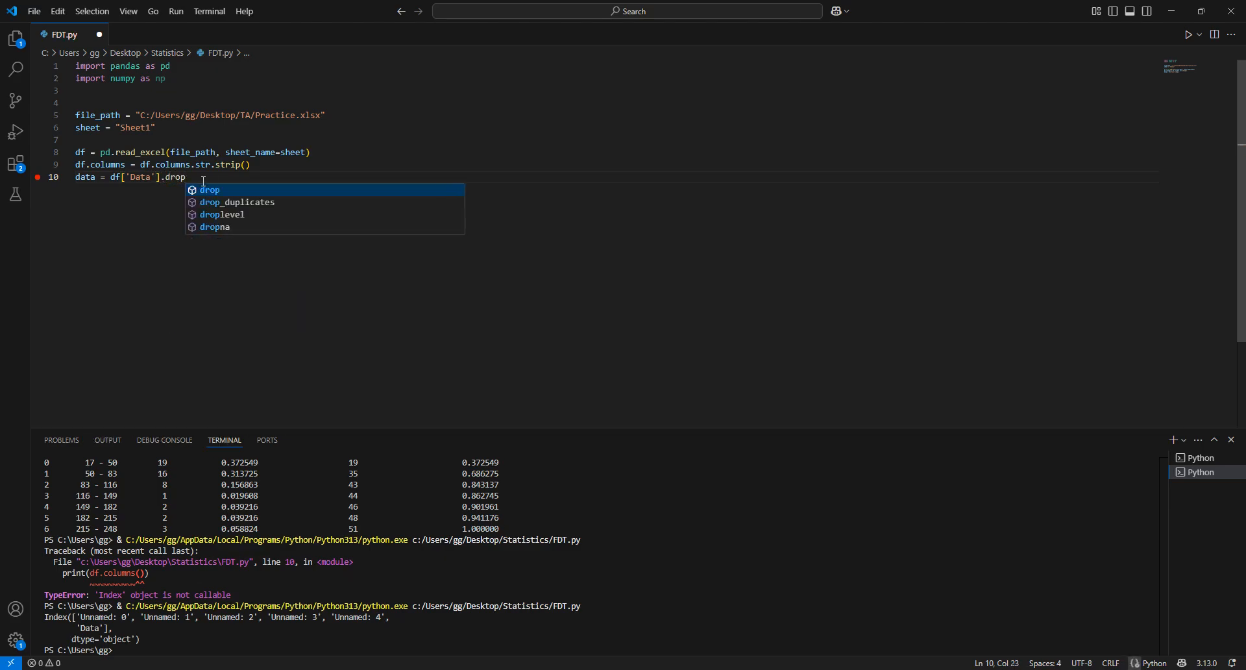
pyautogui.write('na(')
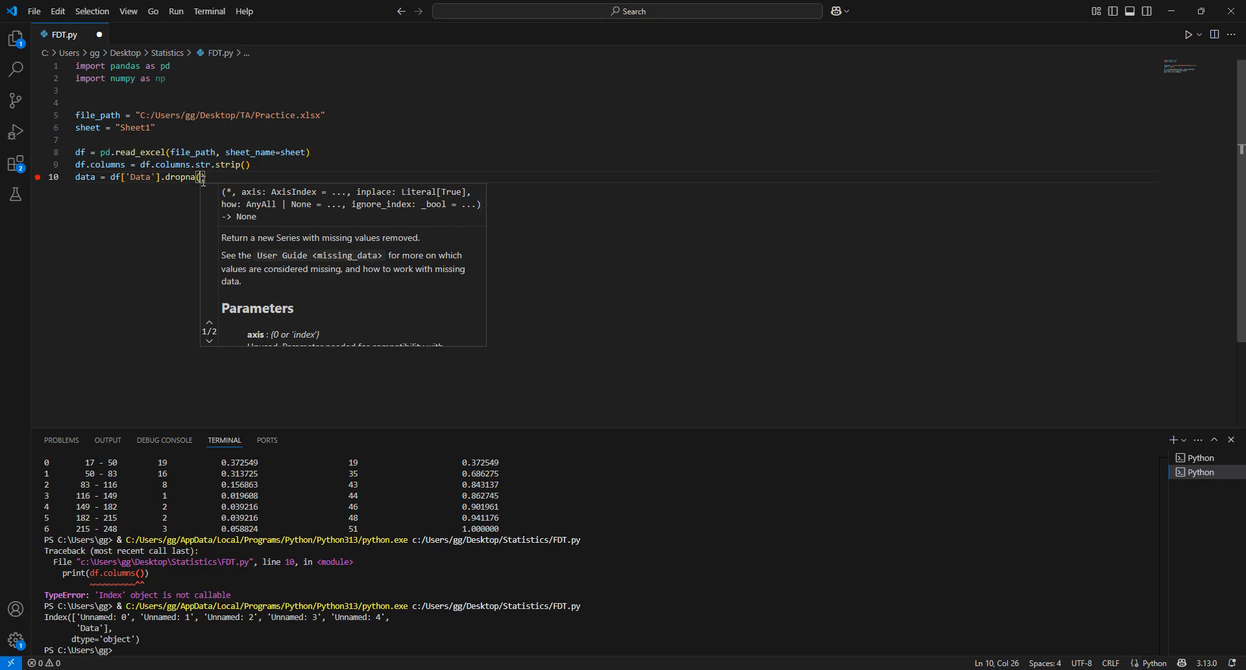
pyautogui.press('Right')
# Add n = len(data) after a blank line to count the observations
pyautogui.press('Return')
pyautogui.press('Return')
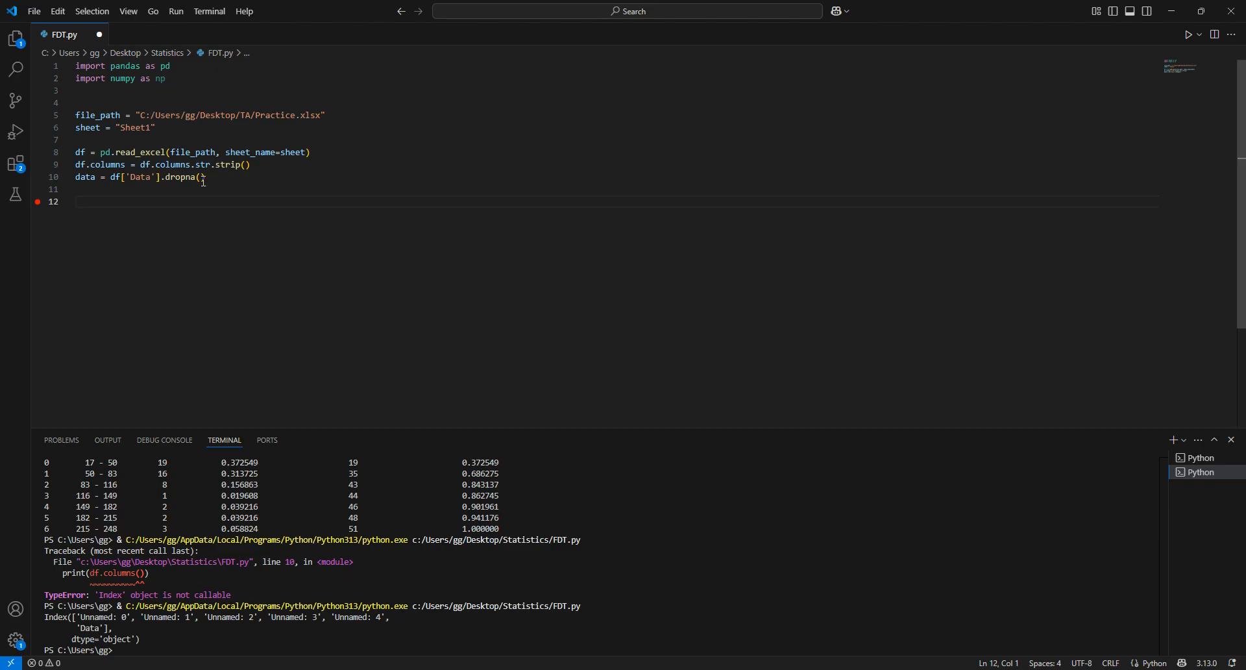
pyautogui.write('n = len')
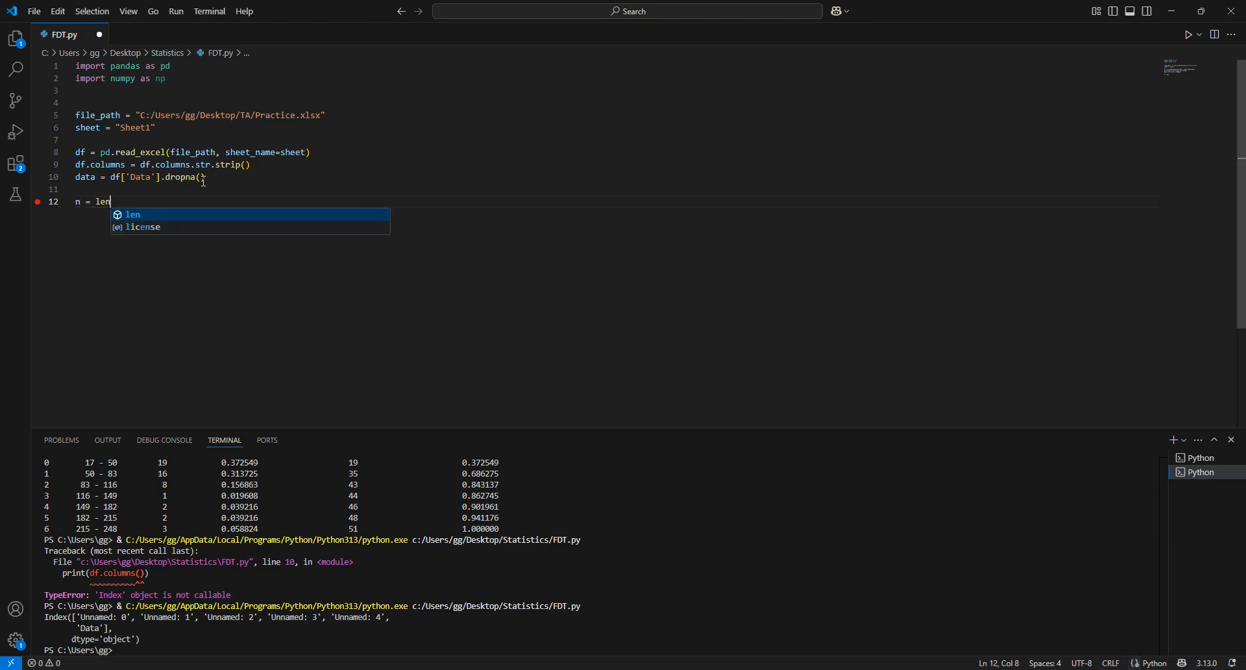
pyautogui.write('(data')
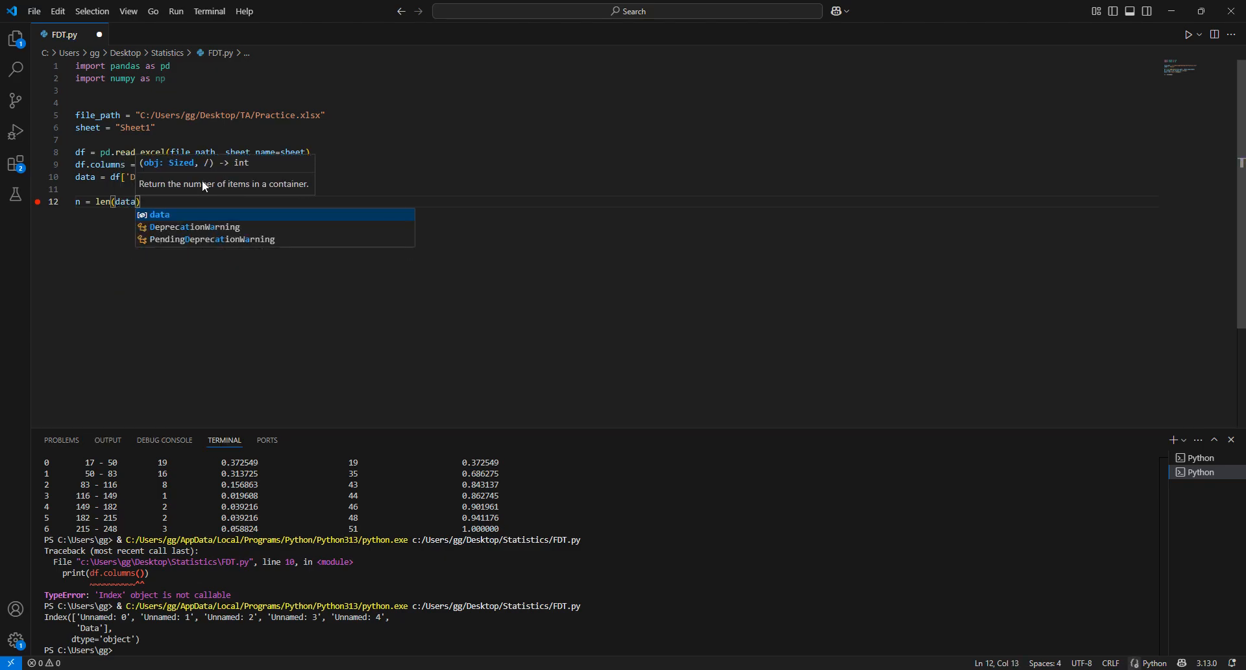
pyautogui.write(')')
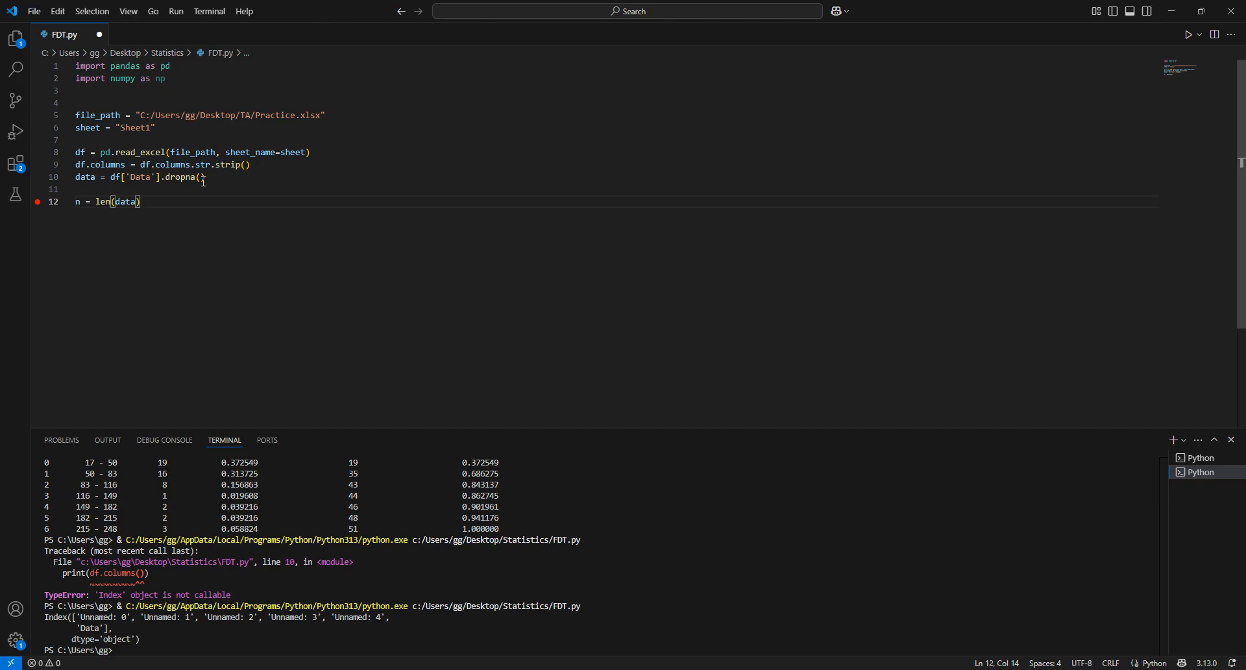
# Add the line k = 1+3.32*np.log10(n) to calculate the number of classes
pyautogui.press('Return')
pyautogui.write('k')
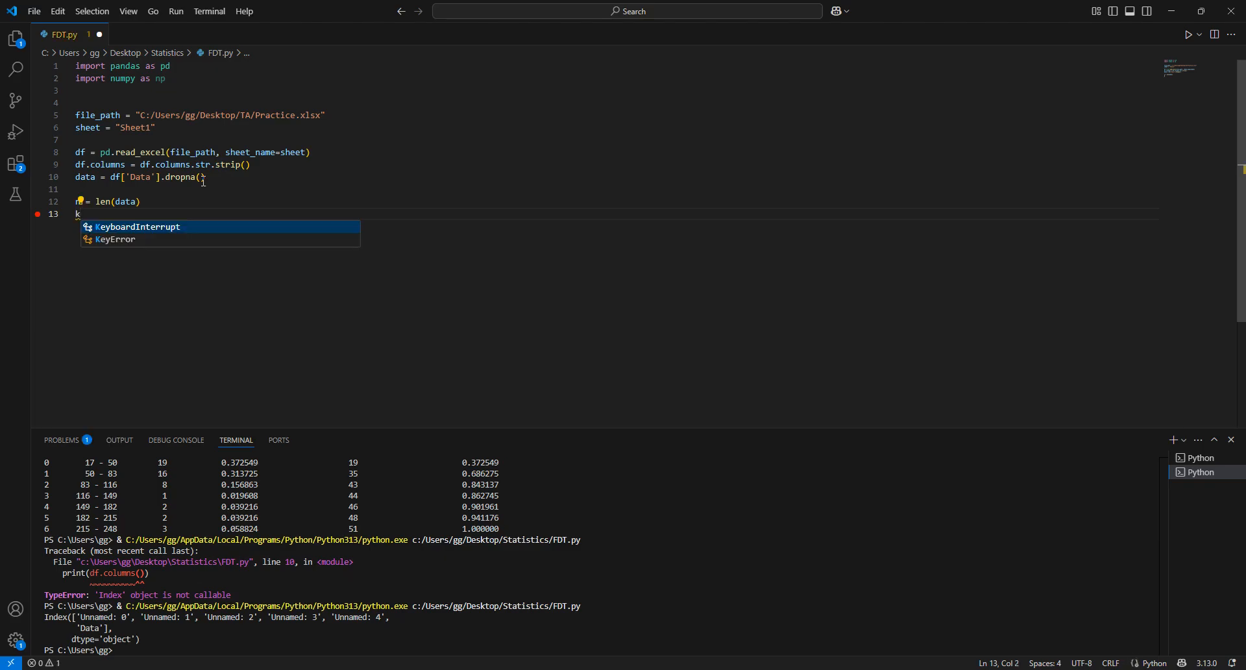
pyautogui.write(' = ')
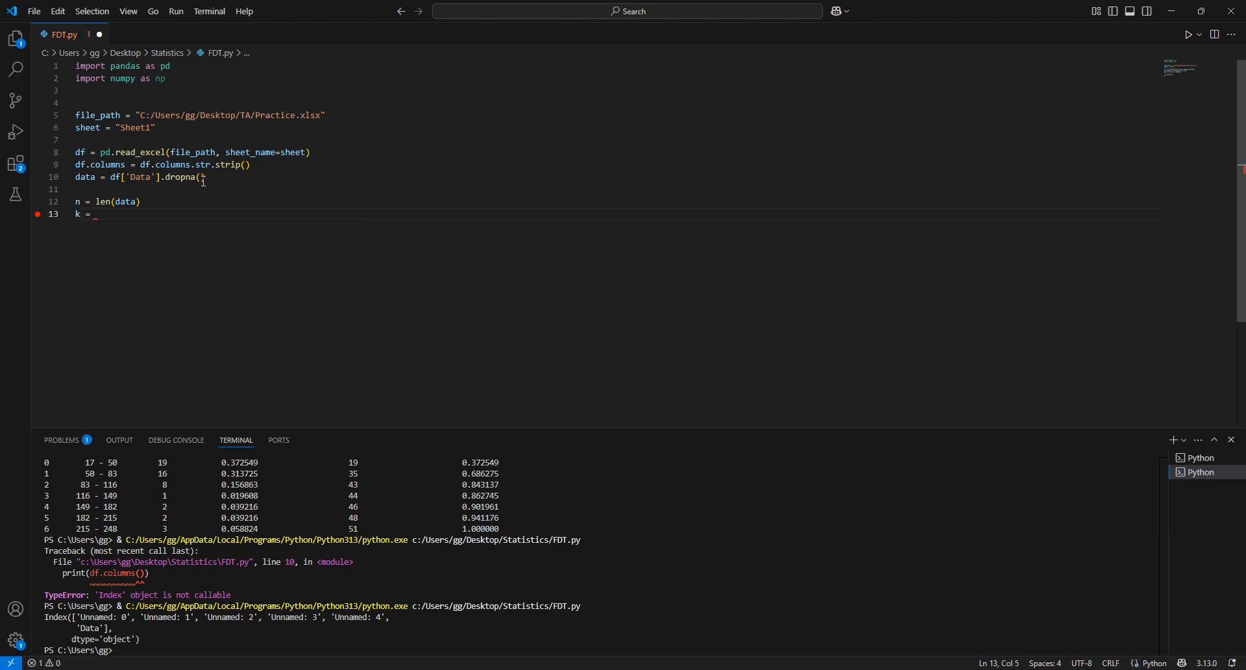
pyautogui.write('1+3.32')
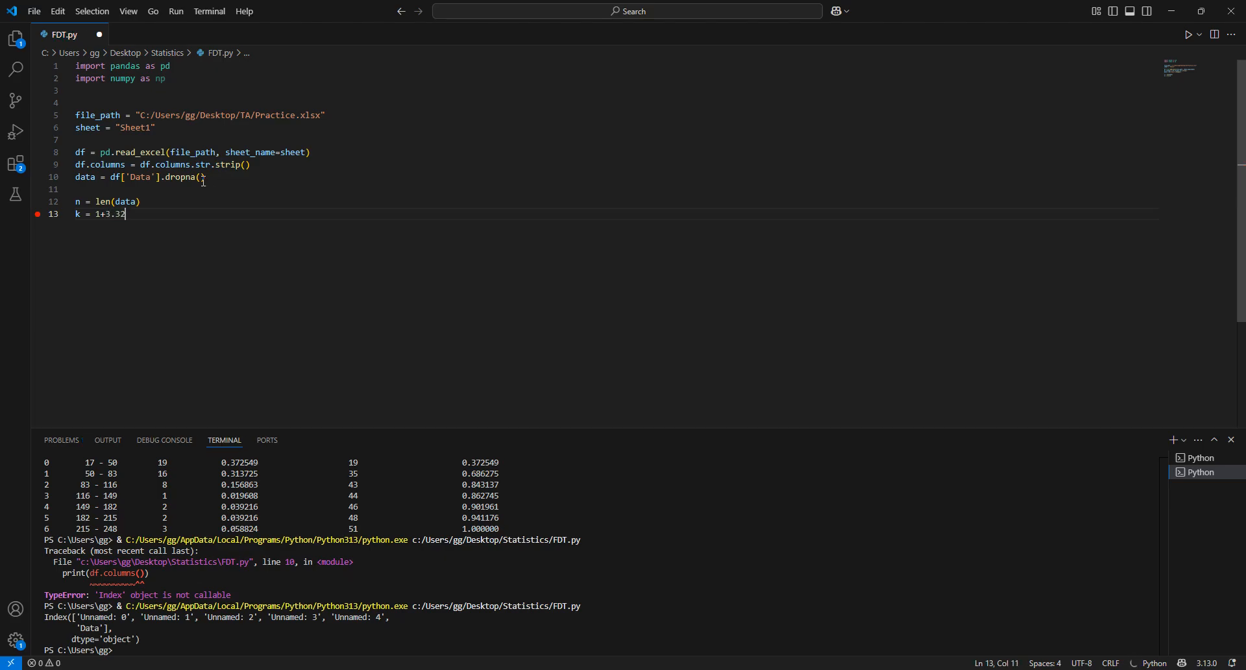
pyautogui.write('*np.lo')
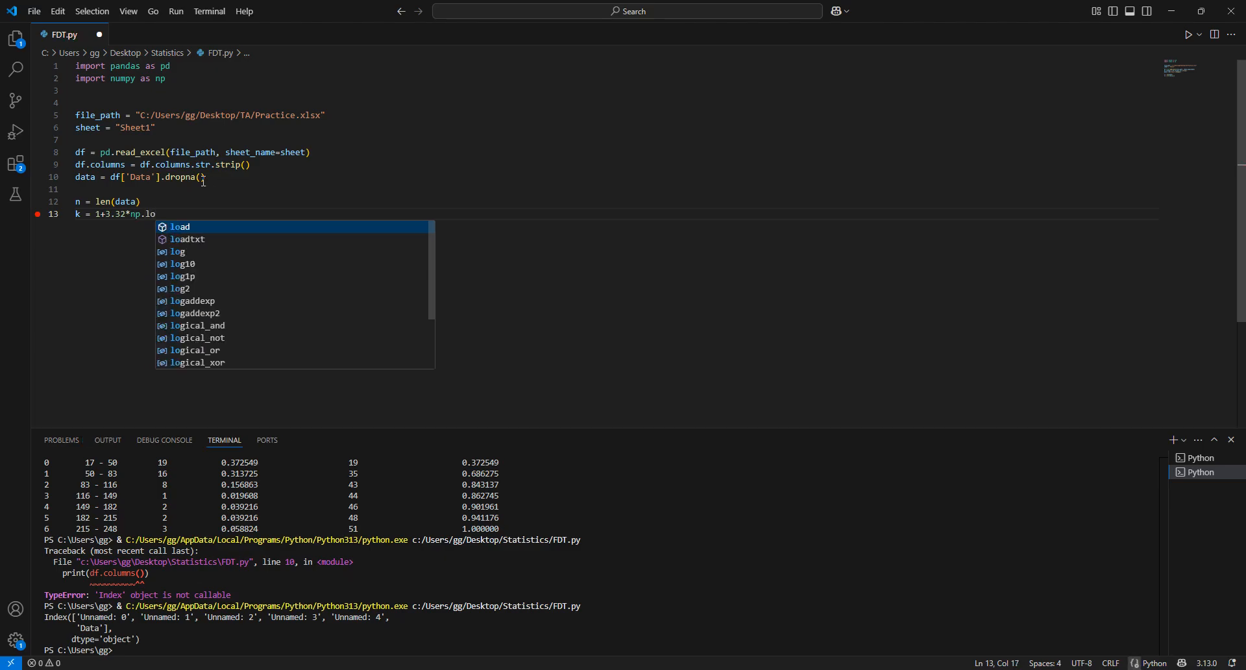
pyautogui.click(188, 264)
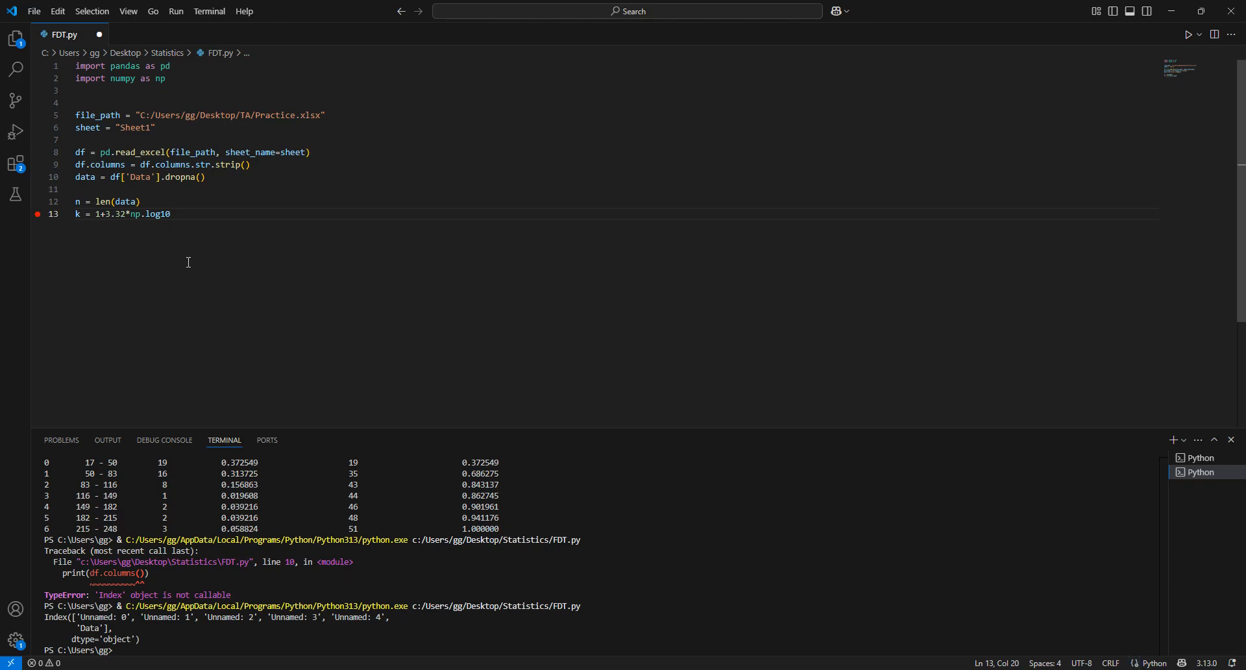
pyautogui.write('(')
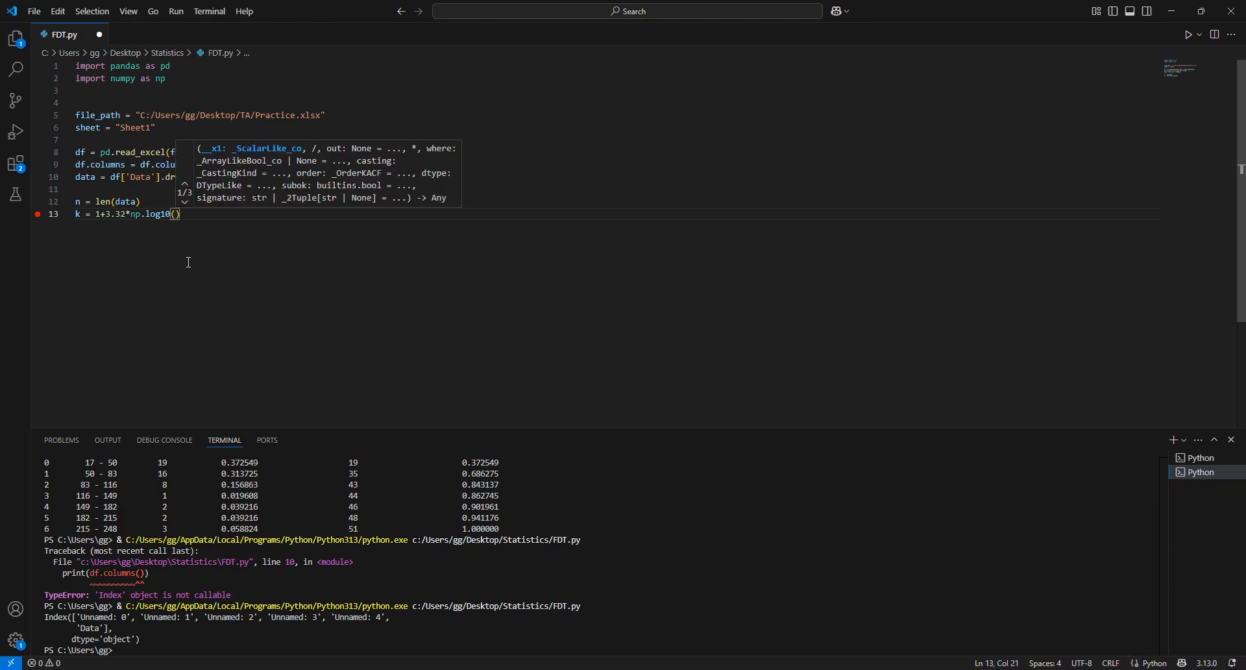
pyautogui.write('n')
pyautogui.press('Escape')
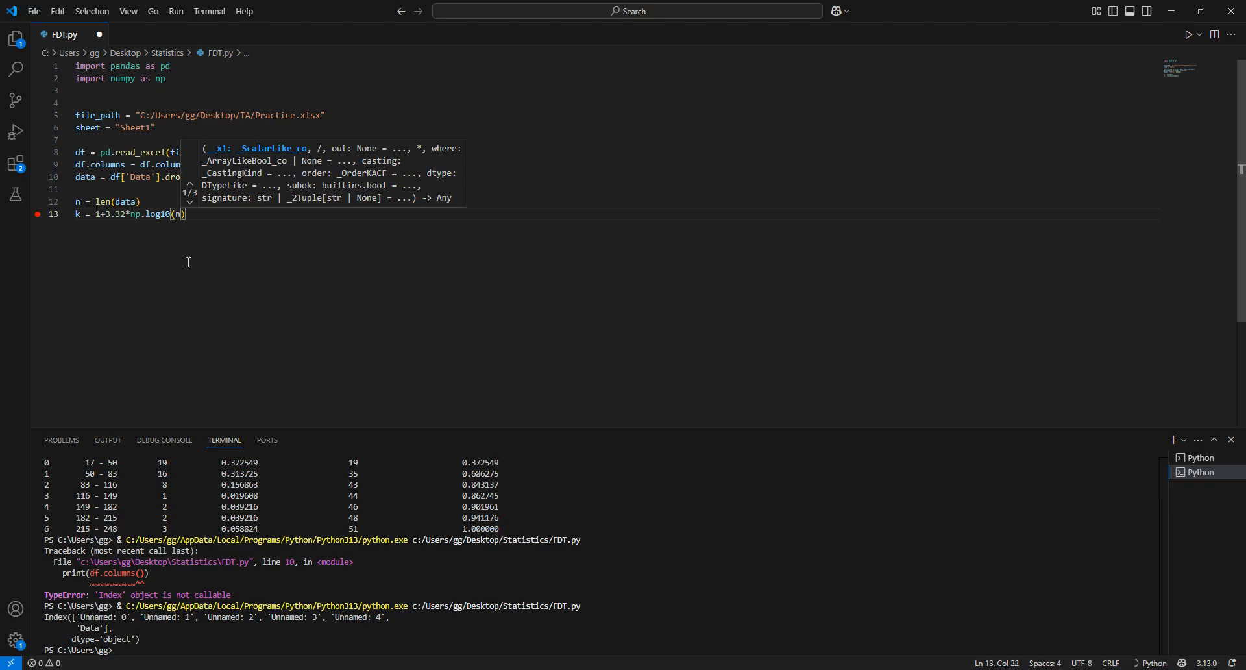
pyautogui.press('End')
# Add the line data_range= data.max()-data.min() below the k calculation to compute the range of the data
pyautogui.press('Return')
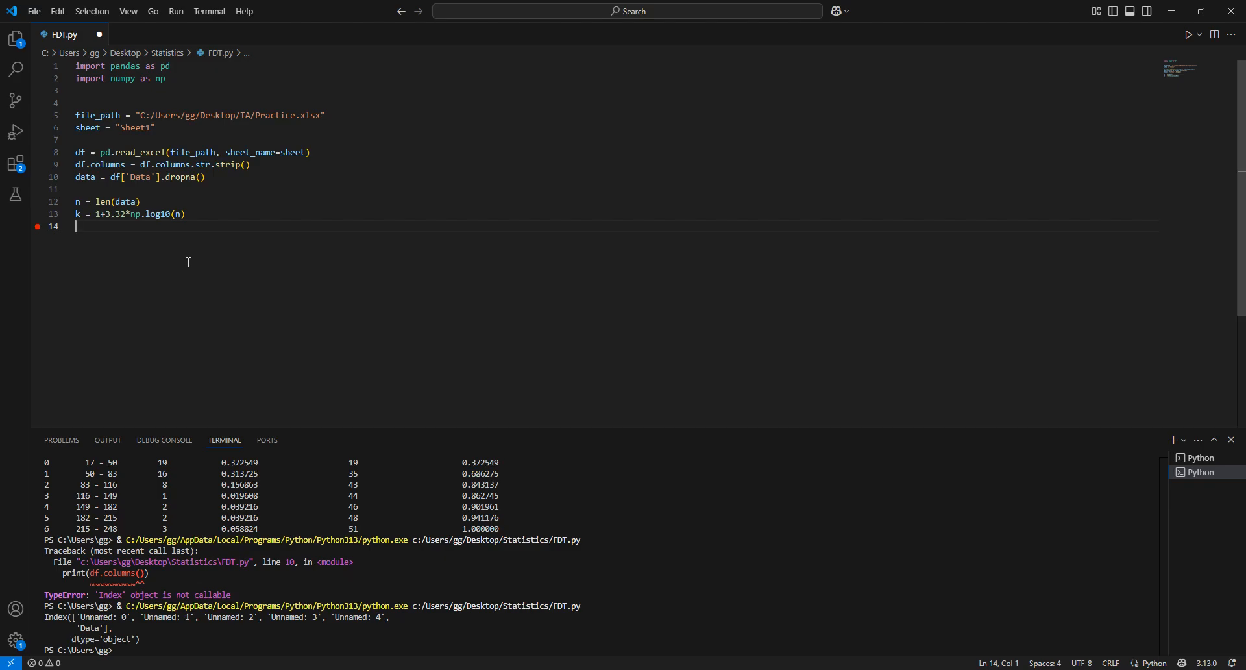
pyautogui.write('data_ran')
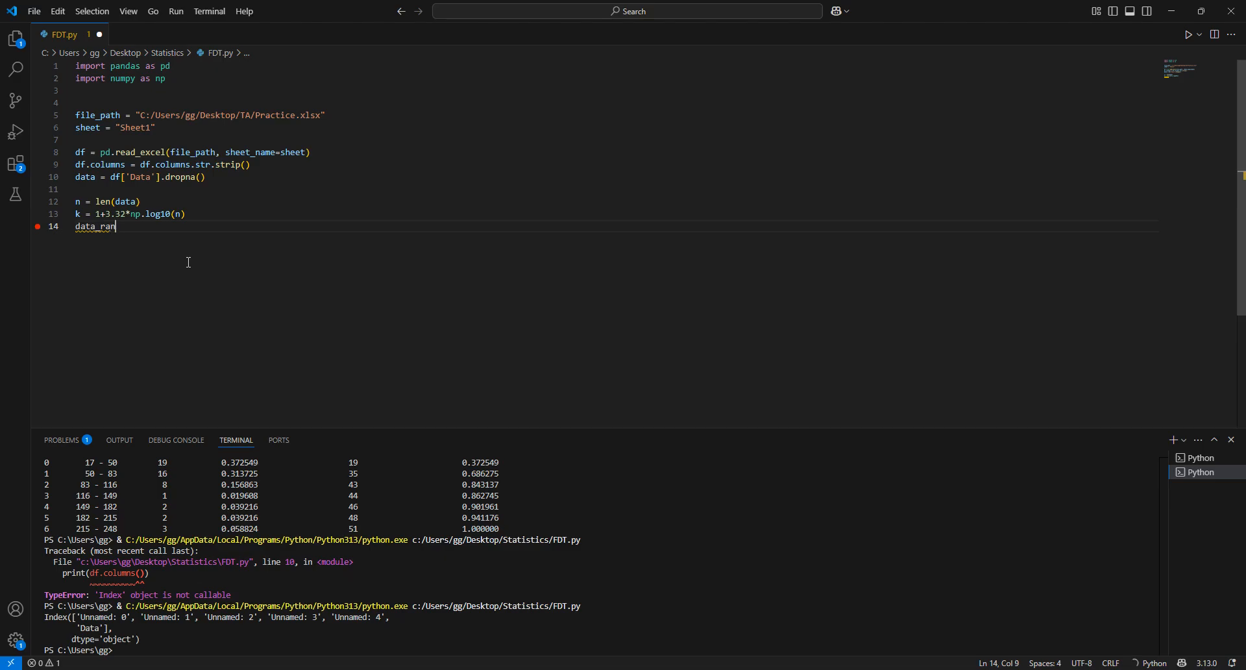
pyautogui.write('ge= data')
pyautogui.write('.max')
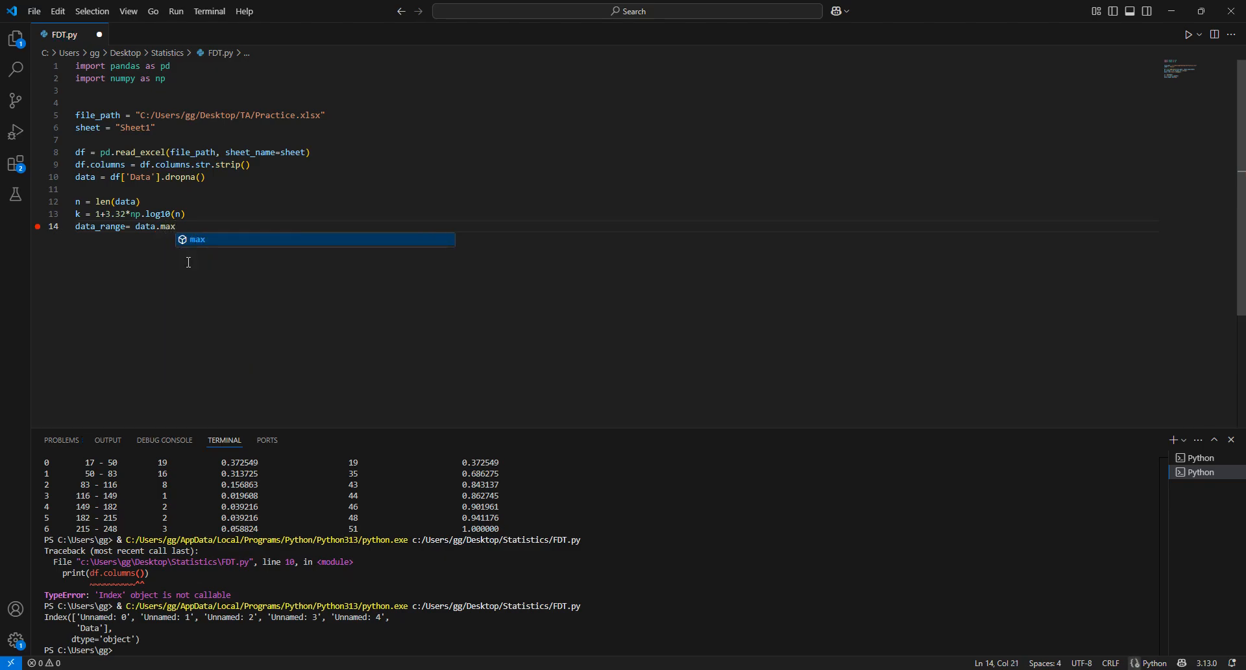
pyautogui.write('()-')
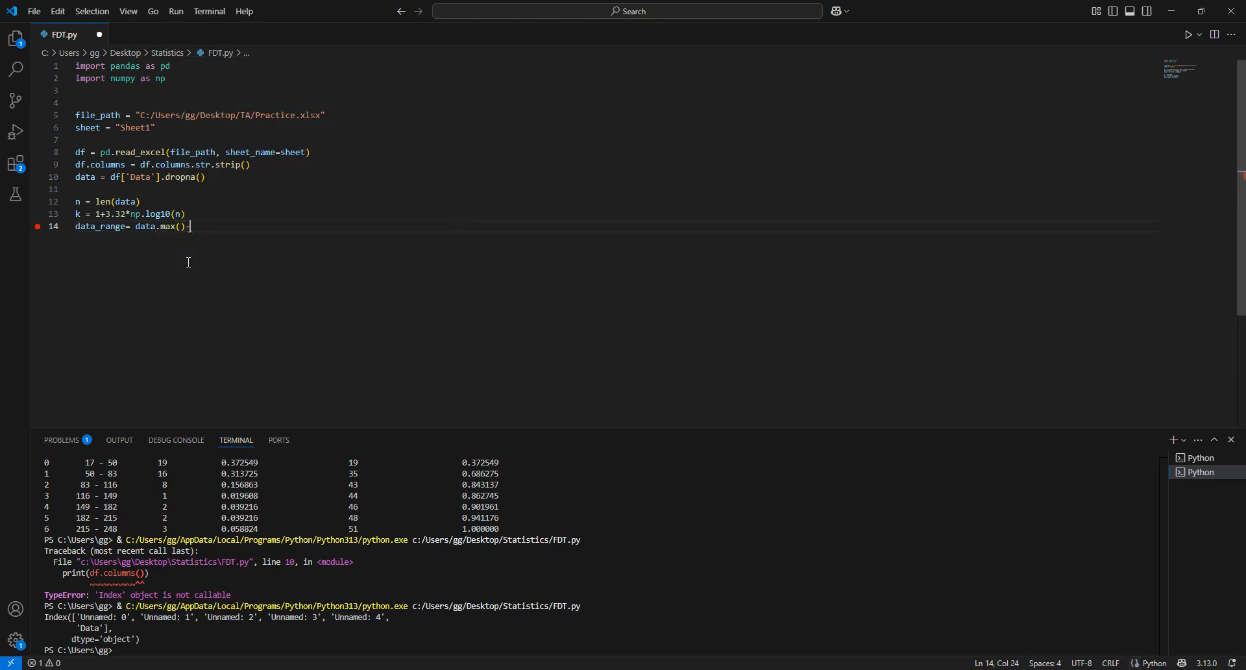
pyautogui.write('data.min')
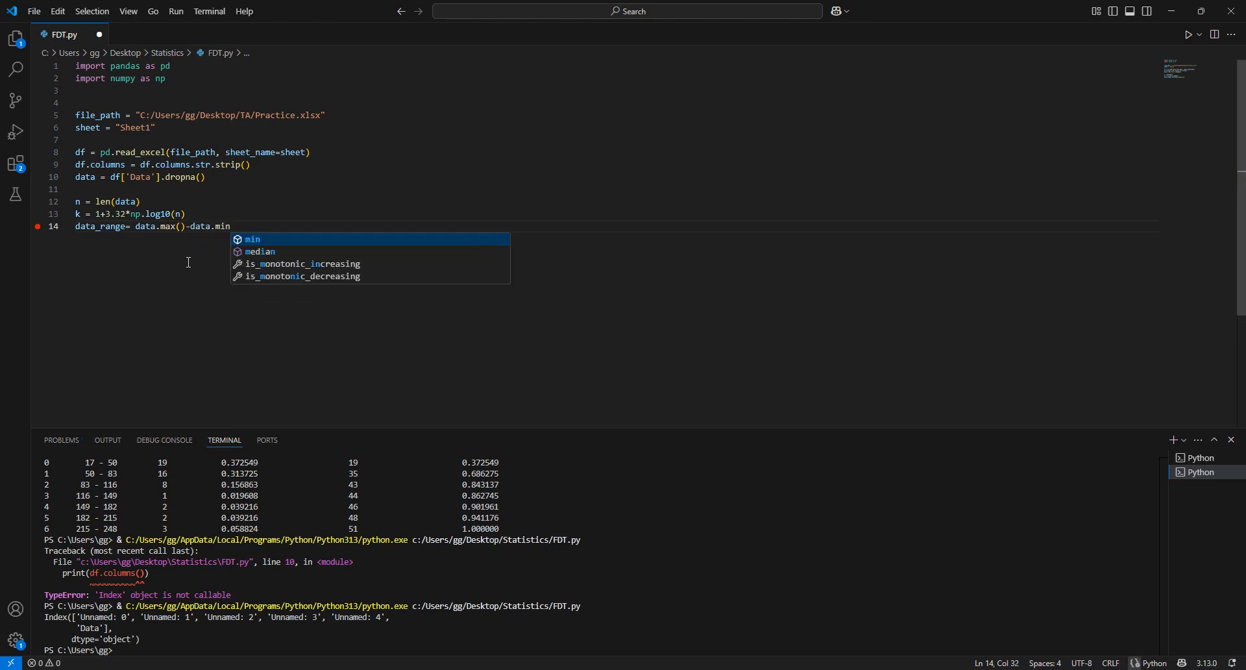
pyautogui.write('()')
# Add a line that calculates the class width as data_range/k
pyautogui.press('Return')
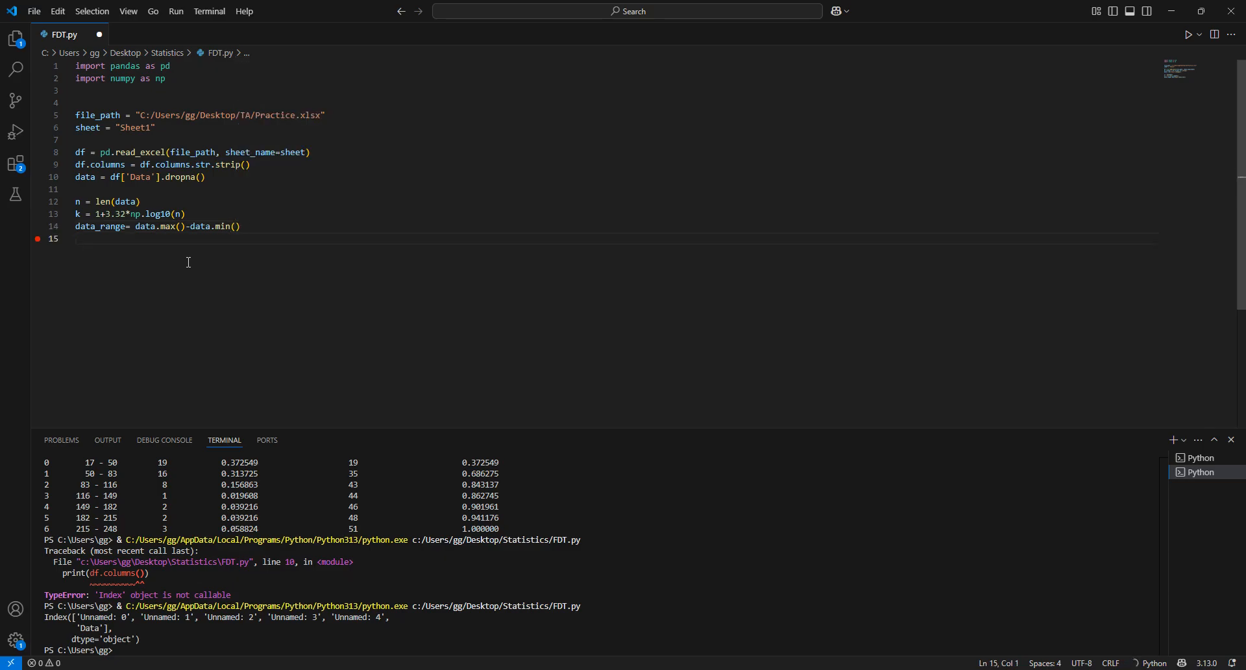
pyautogui.write('wodth')
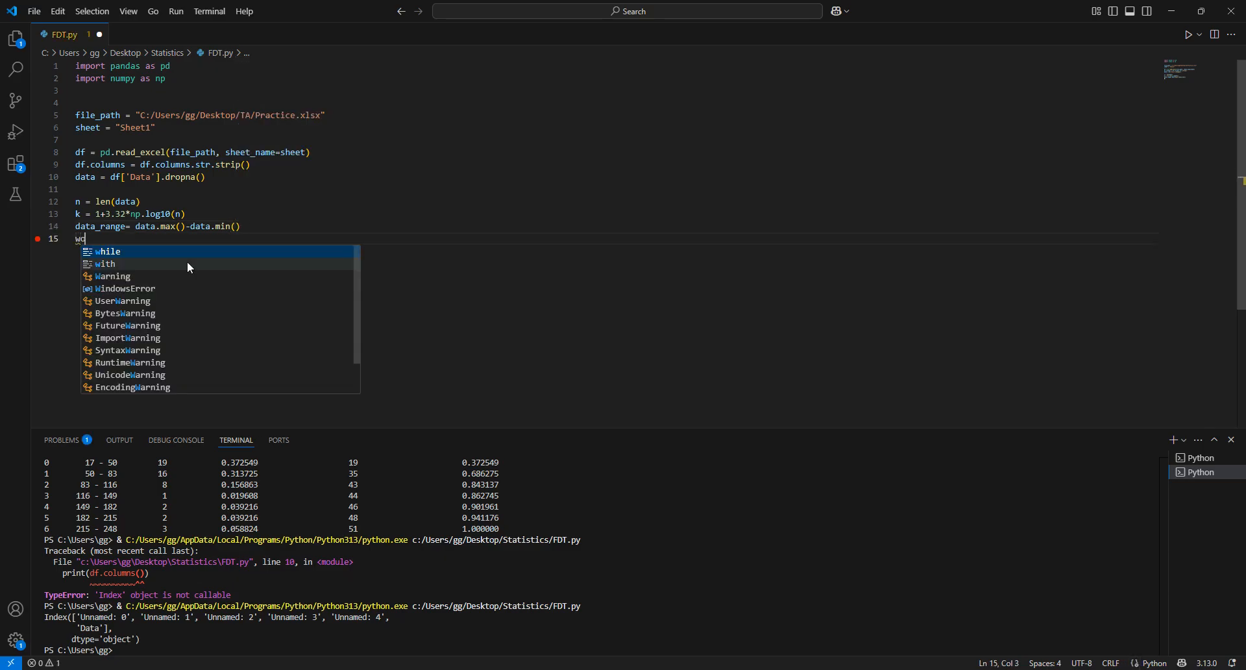
pyautogui.press('BackSpace')
pyautogui.press('BackSpace')
pyautogui.press('BackSpace')
pyautogui.press('BackSpace')
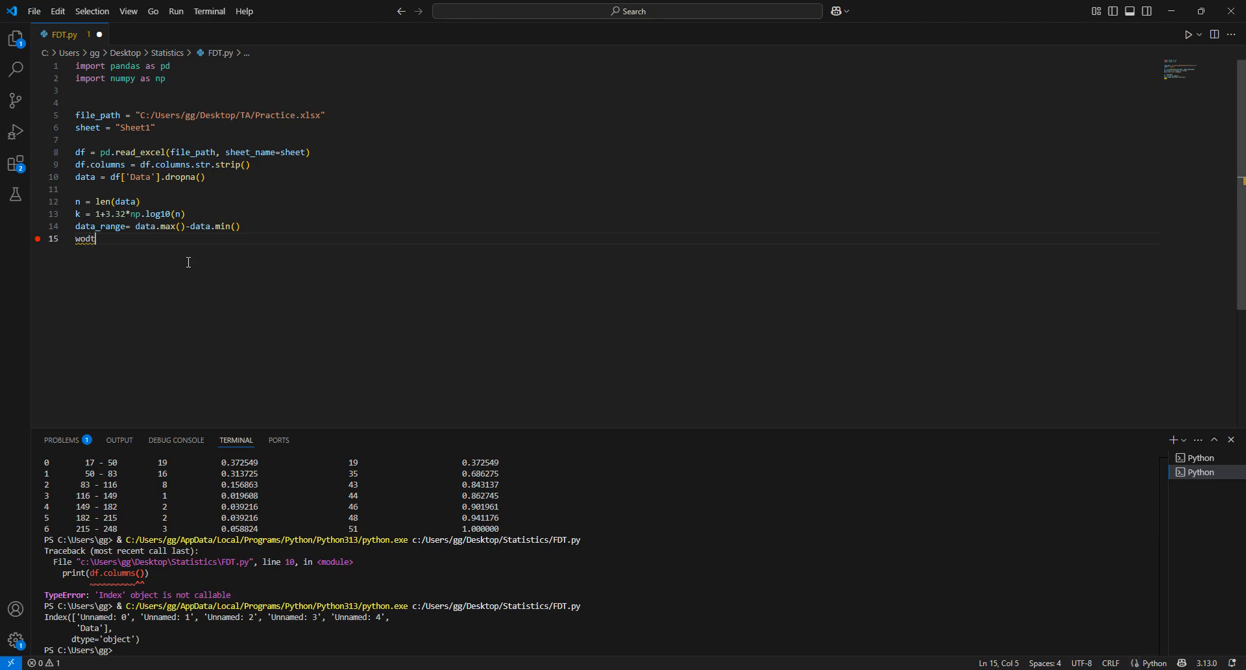
pyautogui.write('dith  = data')
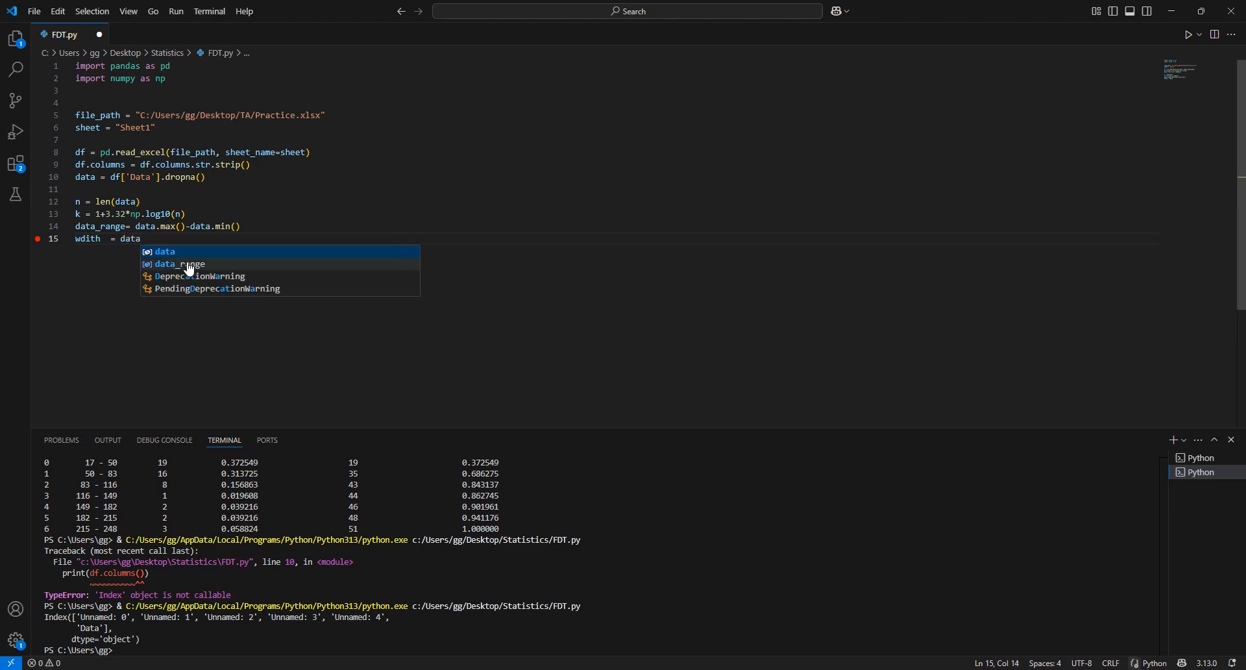
pyautogui.write('_')
pyautogui.press('Tab')
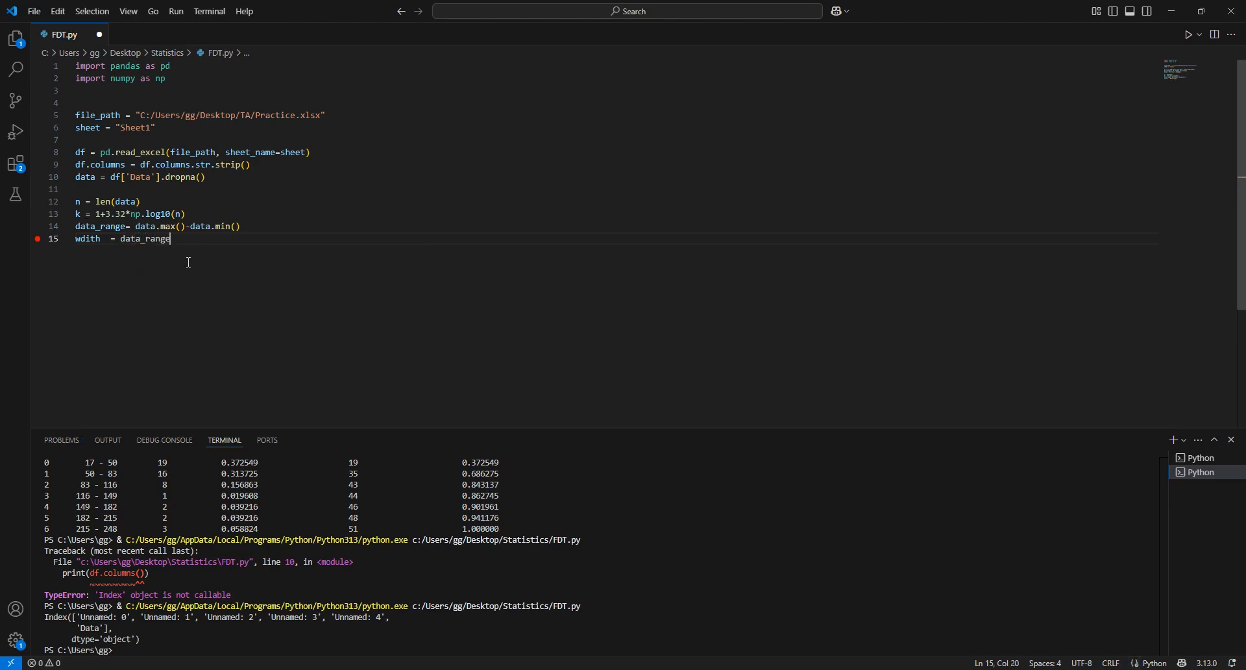
pyautogui.write('/k')
pyautogui.press('Escape')
# Leave a blank line and begin the class boundaries with bins = np.arange()
pyautogui.press('Return')
pyautogui.press('Return')
pyautogui.write('bins')
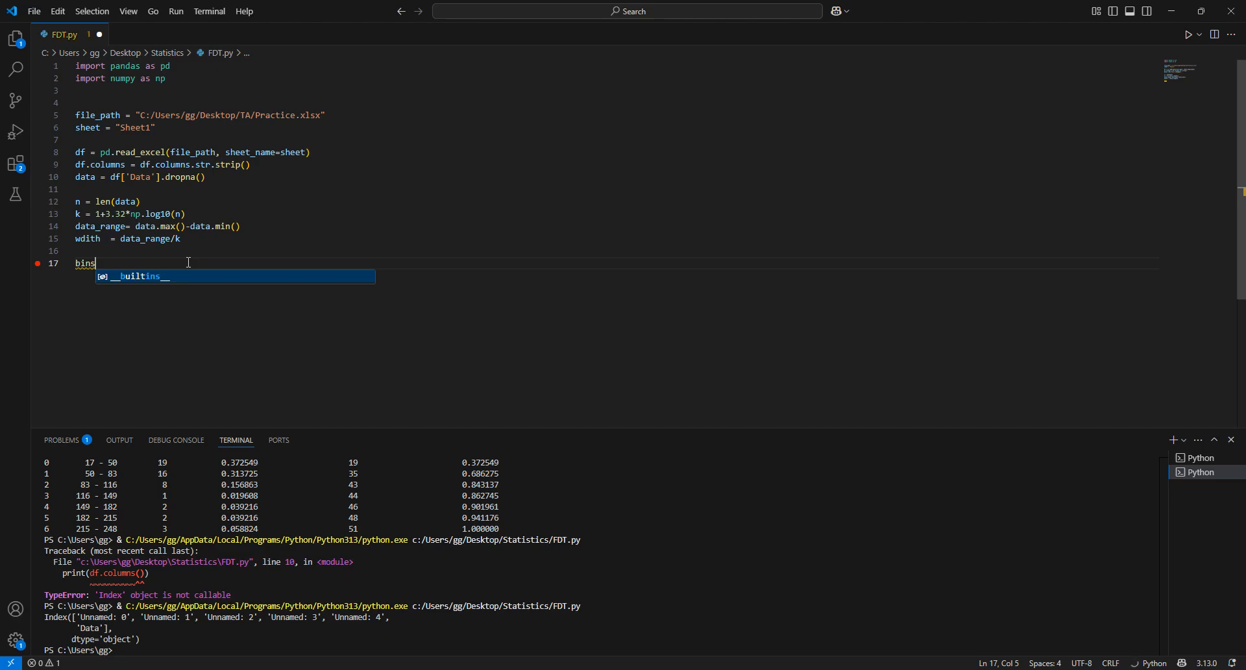
pyautogui.write(' = np.arrange')
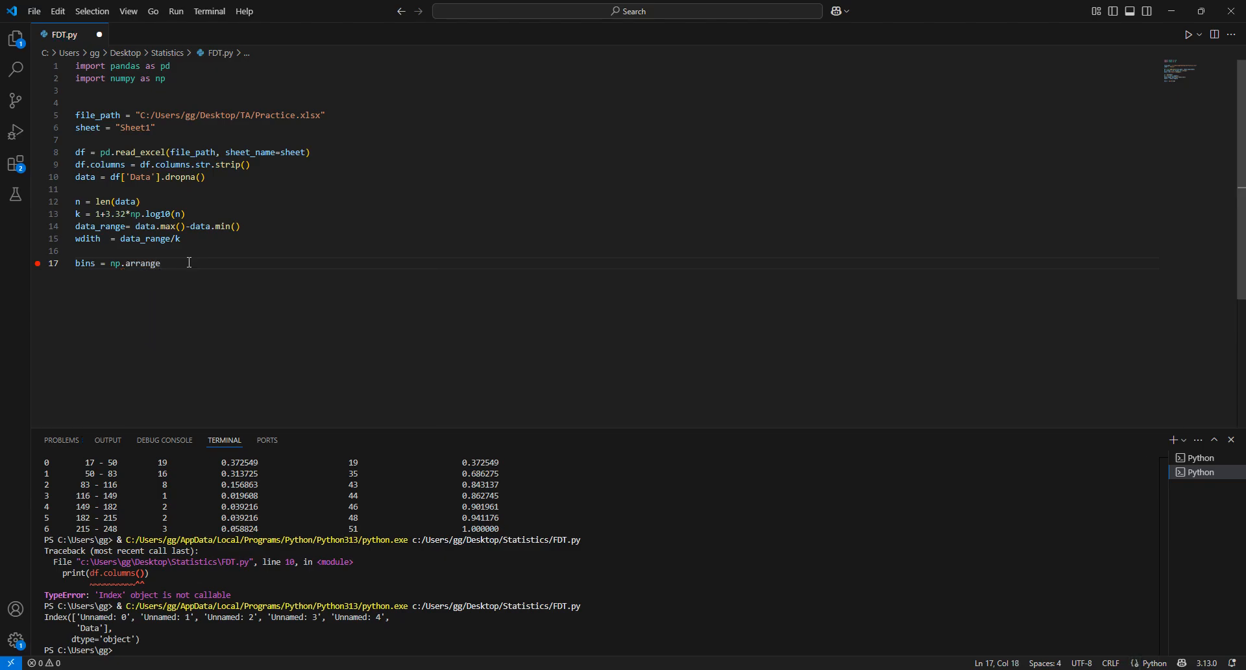
pyautogui.press('BackSpace')
pyautogui.press('BackSpace')
pyautogui.press('BackSpace')
pyautogui.press('BackSpace')
pyautogui.press('BackSpace')
pyautogui.write('ange(')
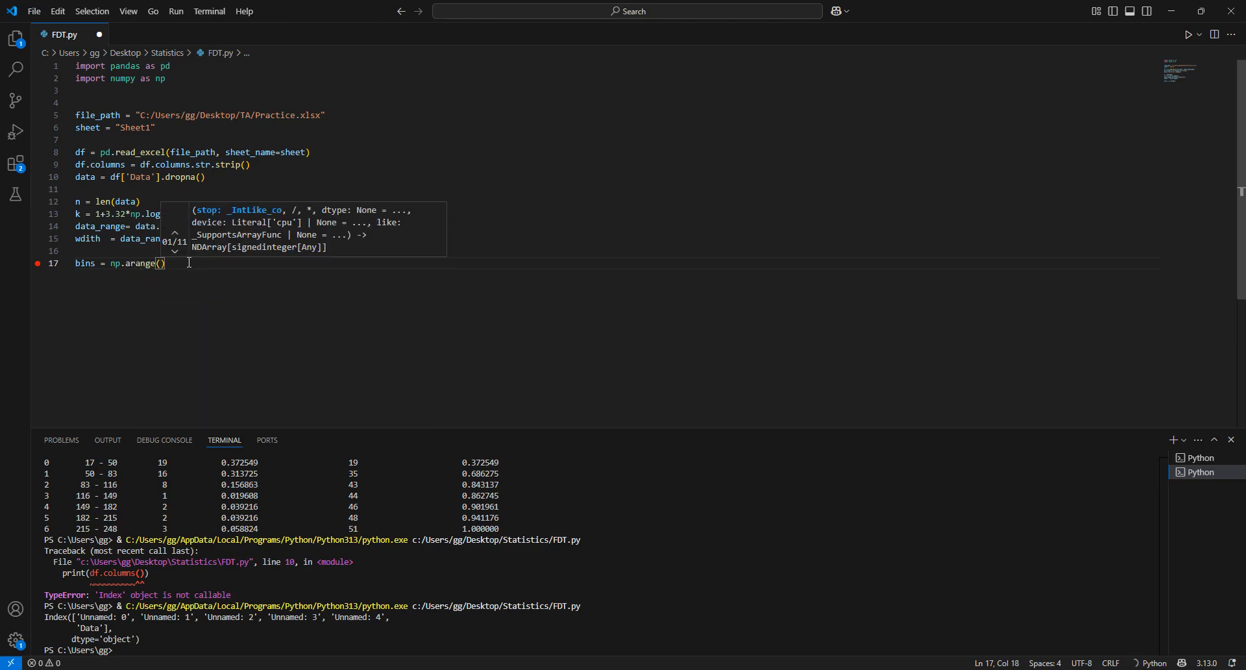
# Give np.arange the start value data.min() and the stop value data.max()+width
pyautogui.write('data.')
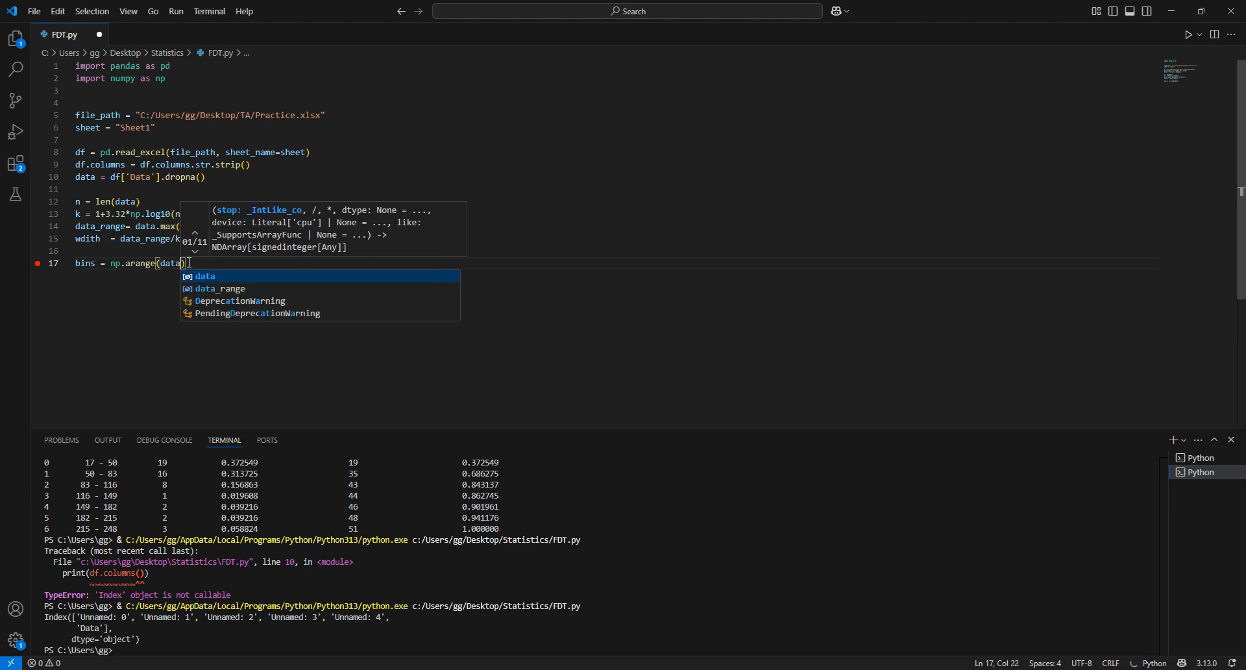
pyautogui.write('min')
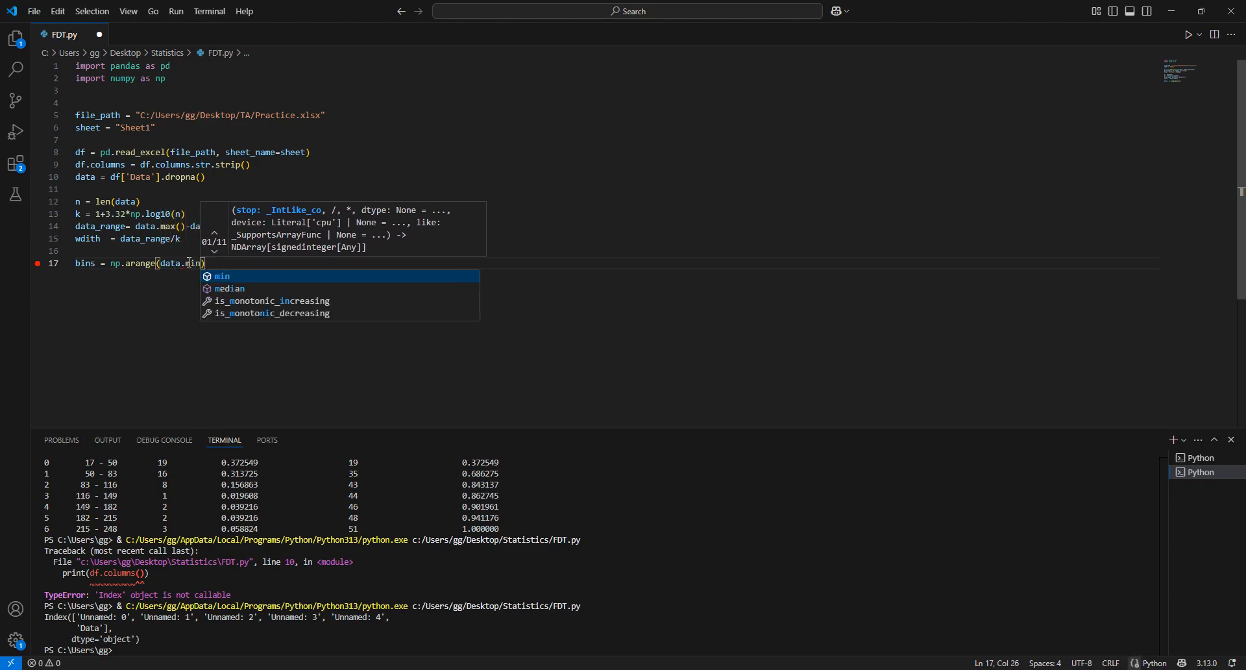
pyautogui.write('()')
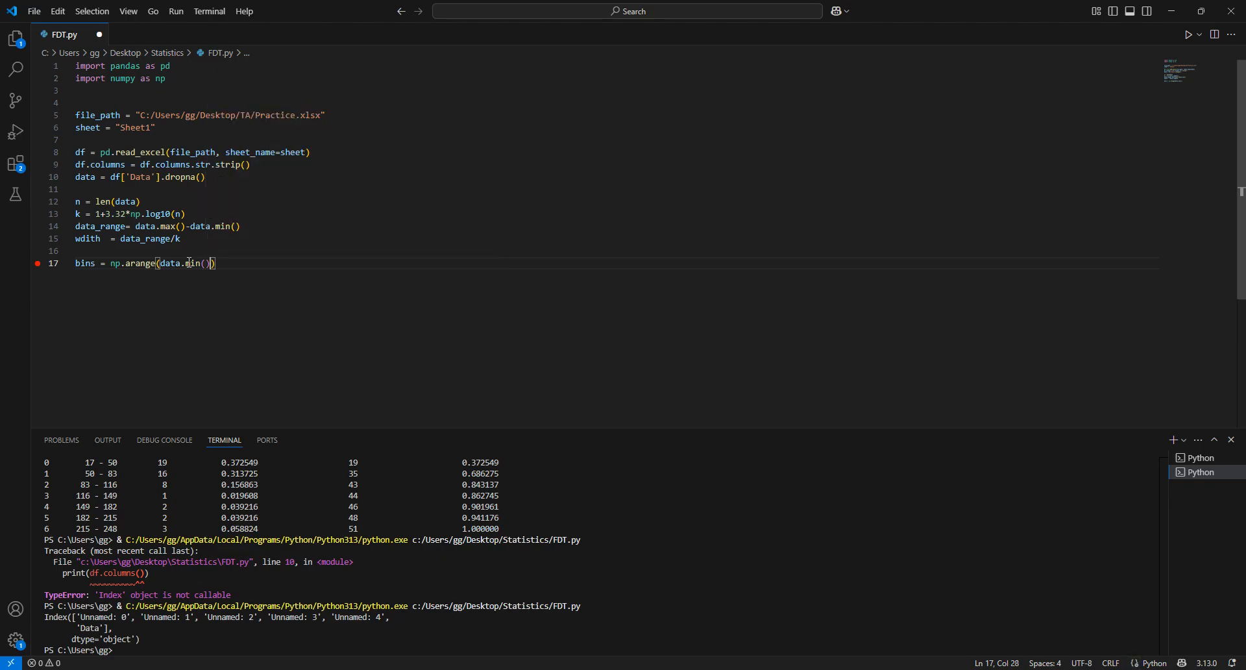
pyautogui.write(',data')
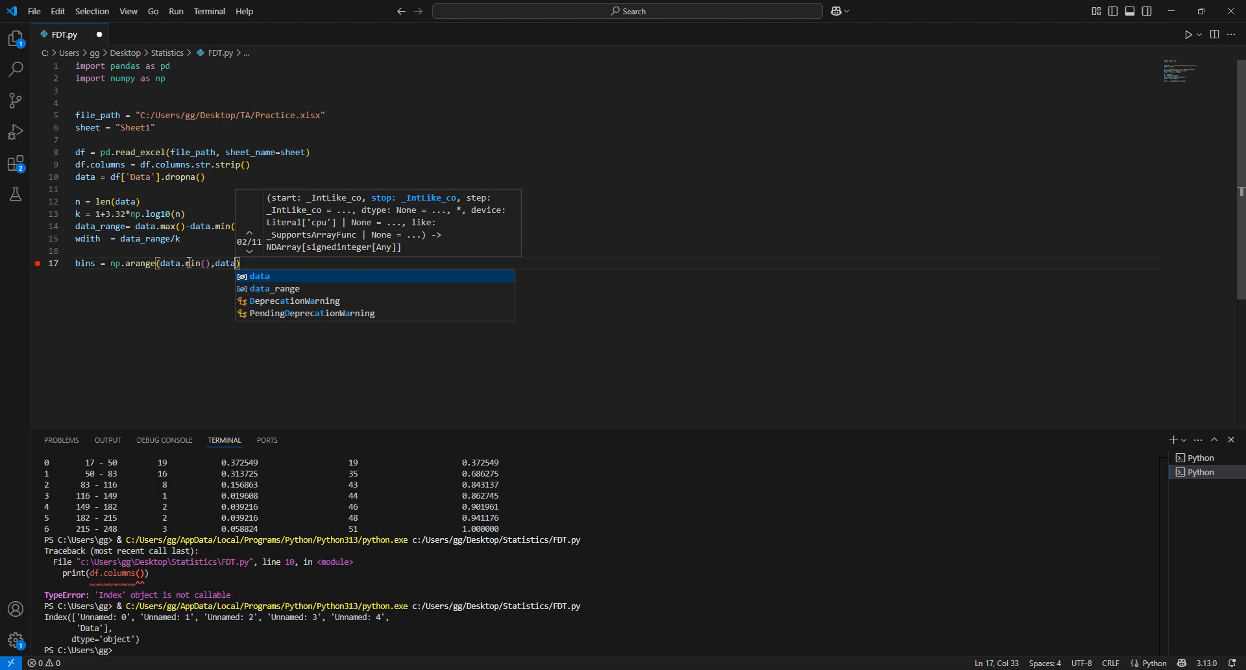
pyautogui.write('.max(')
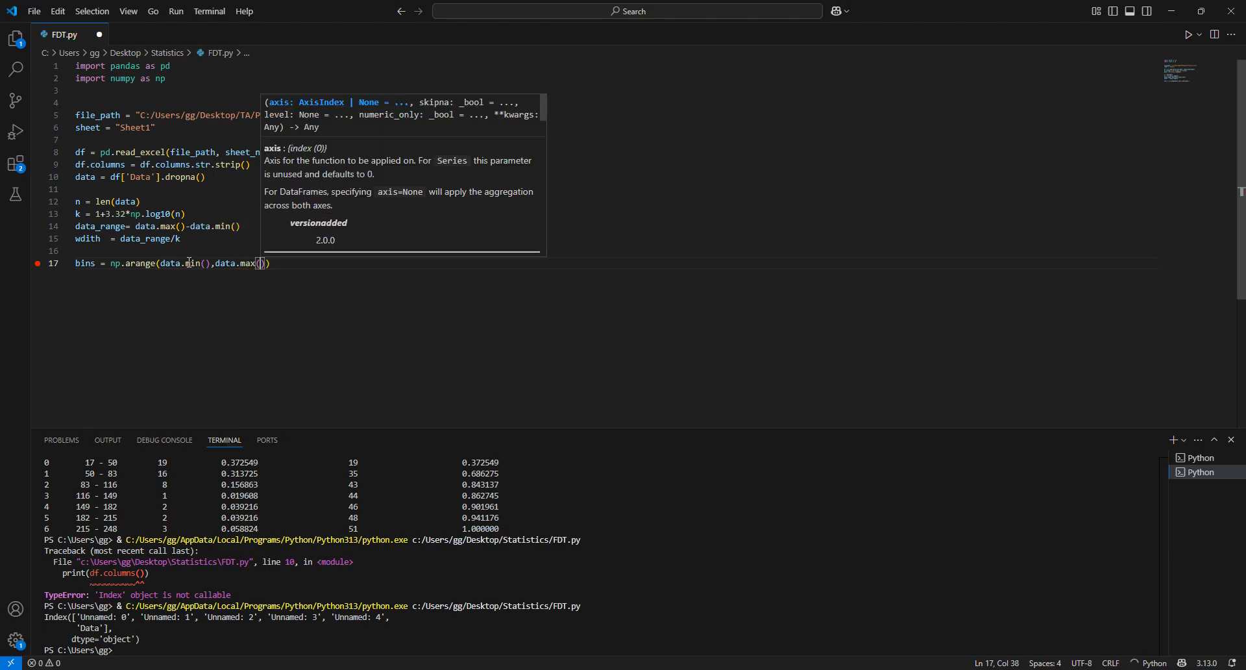
pyautogui.write(')+')
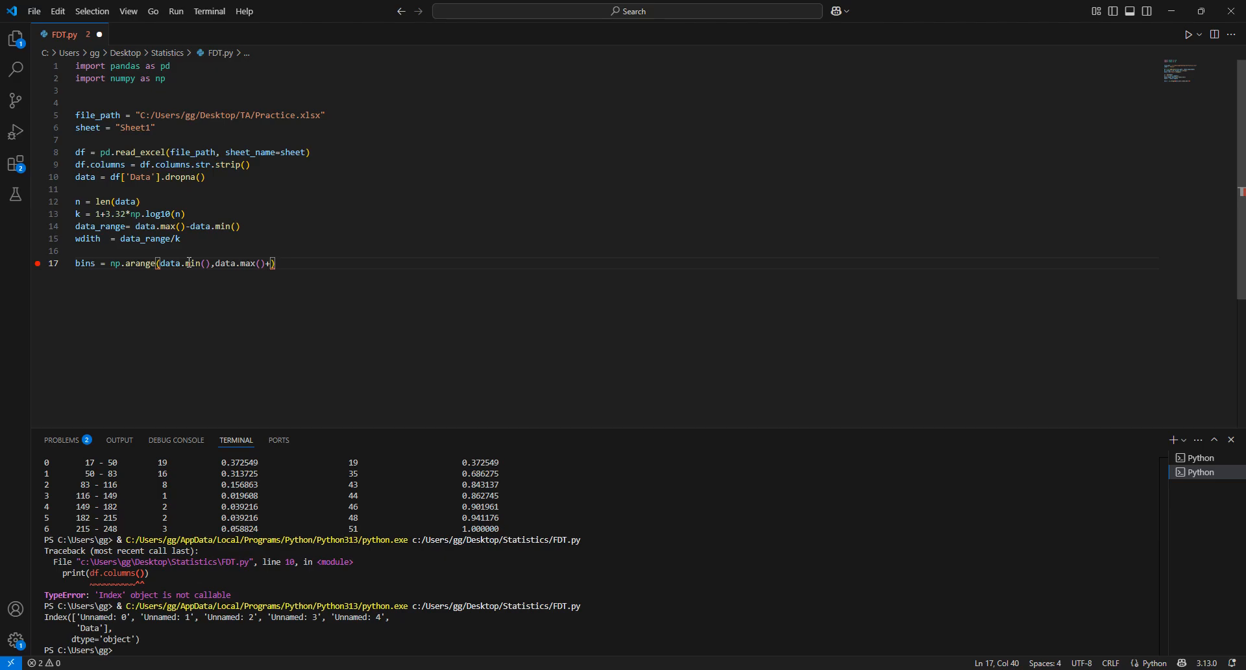
pyautogui.write('width,')
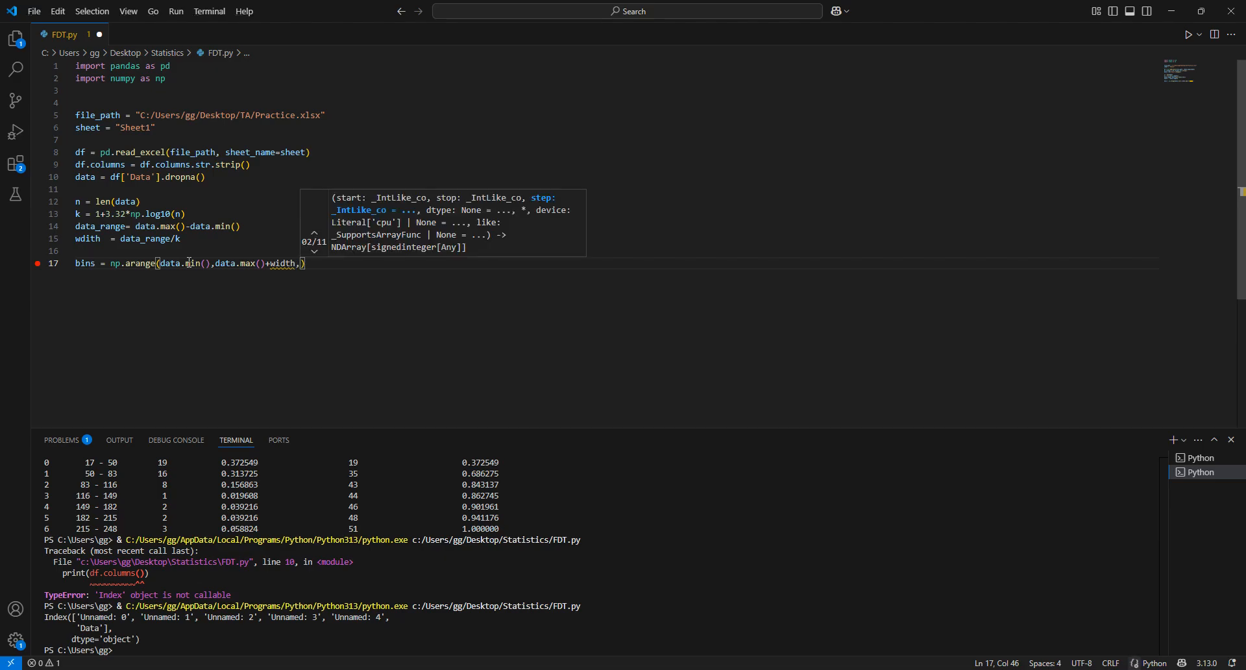
# Correct the misspelled variable name on line 15 to width
pyautogui.press('Left')
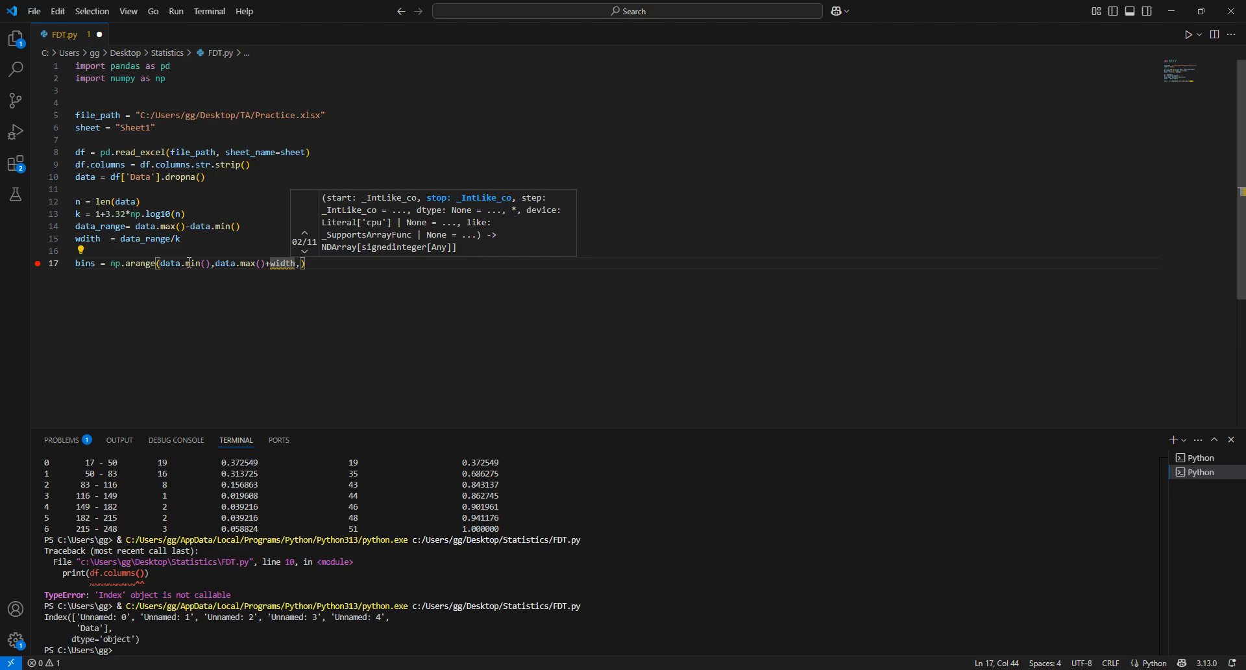
pyautogui.click(85, 238)
pyautogui.press('BackSpace')
pyautogui.press('Right')
pyautogui.write('d')
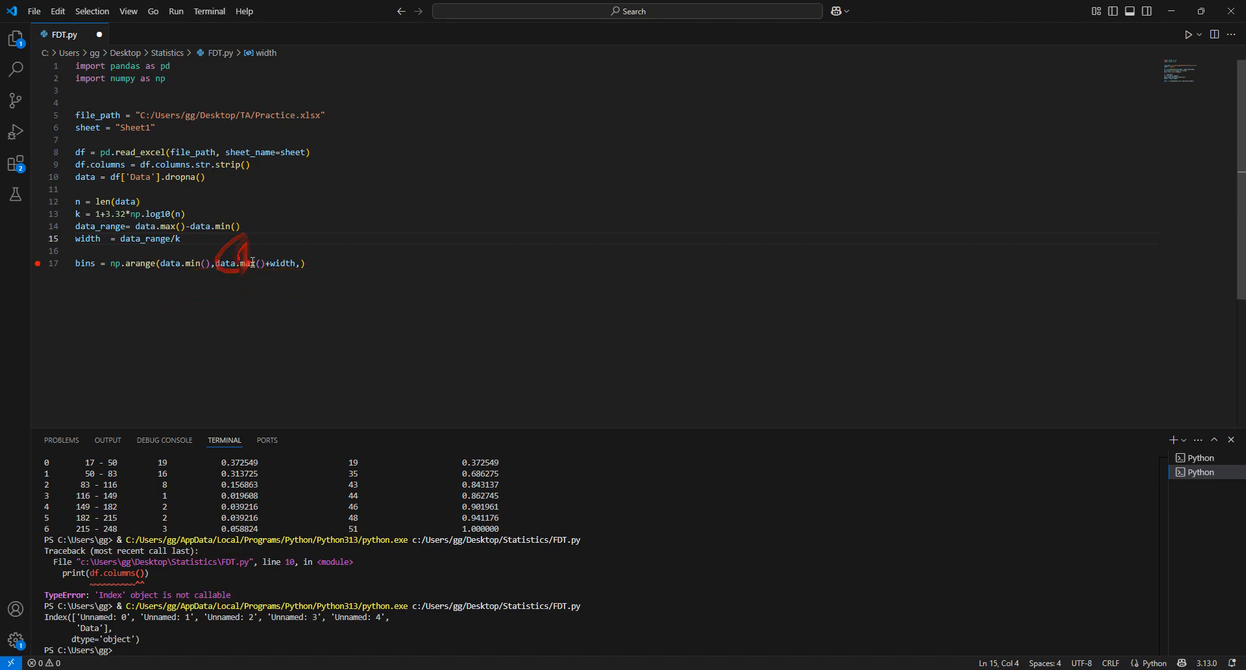
# Complete the np.arange call on line 17 with width as its step argument
pyautogui.click(302, 264)
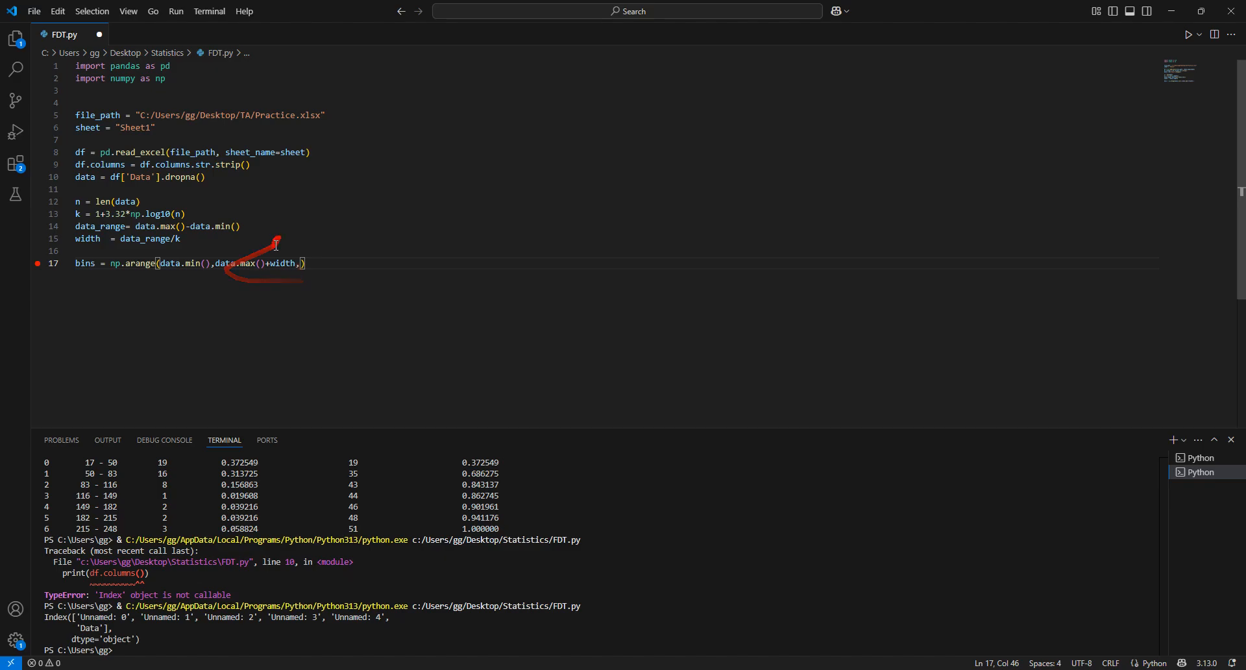
pyautogui.write('width')
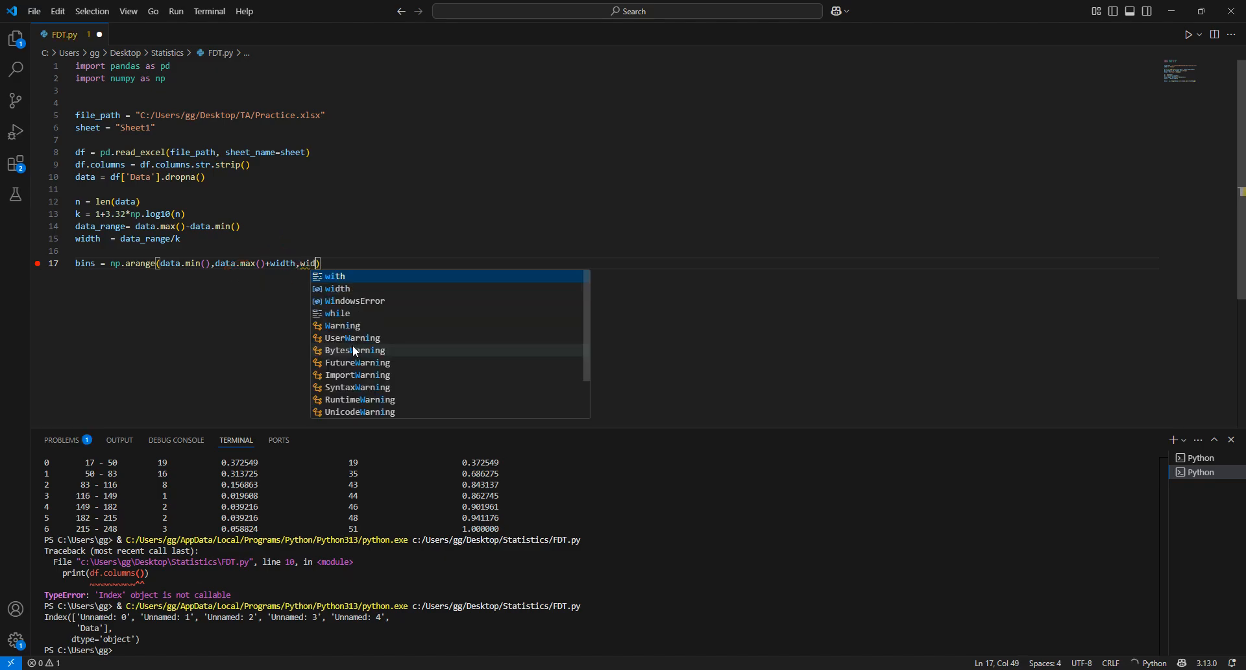
pyautogui.press('Escape')
# Start a labels list on line 18 containing an empty f-string, labels = [f'']
pyautogui.press('Return')
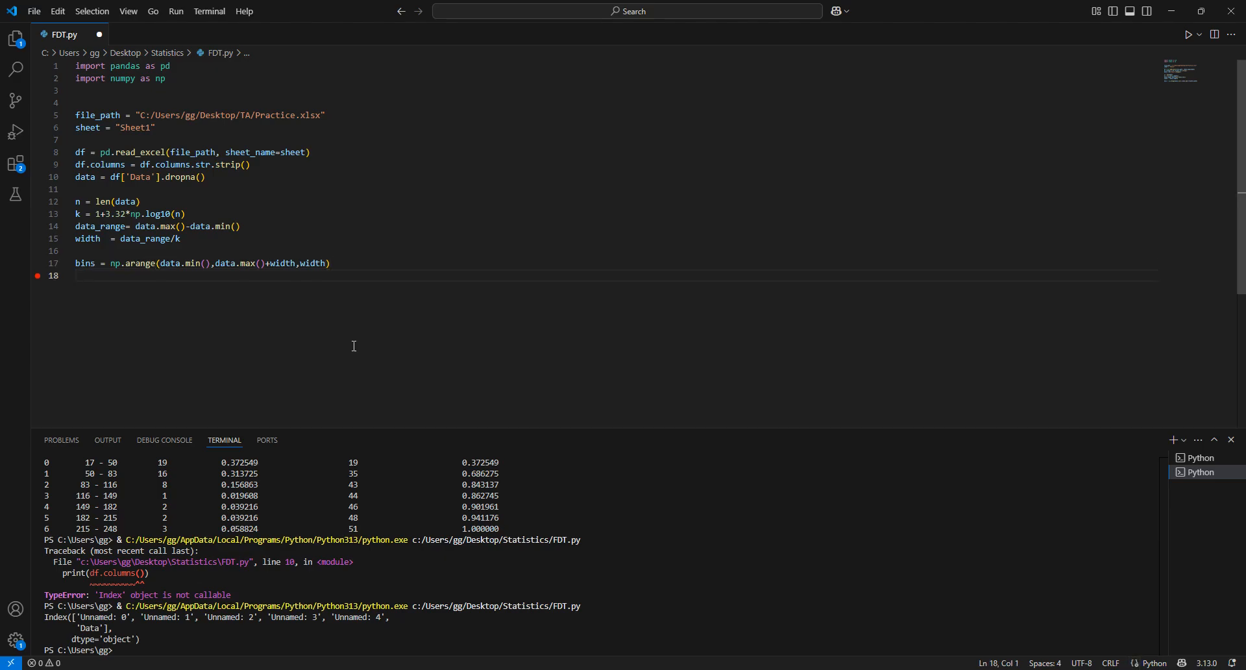
pyautogui.write('lables')
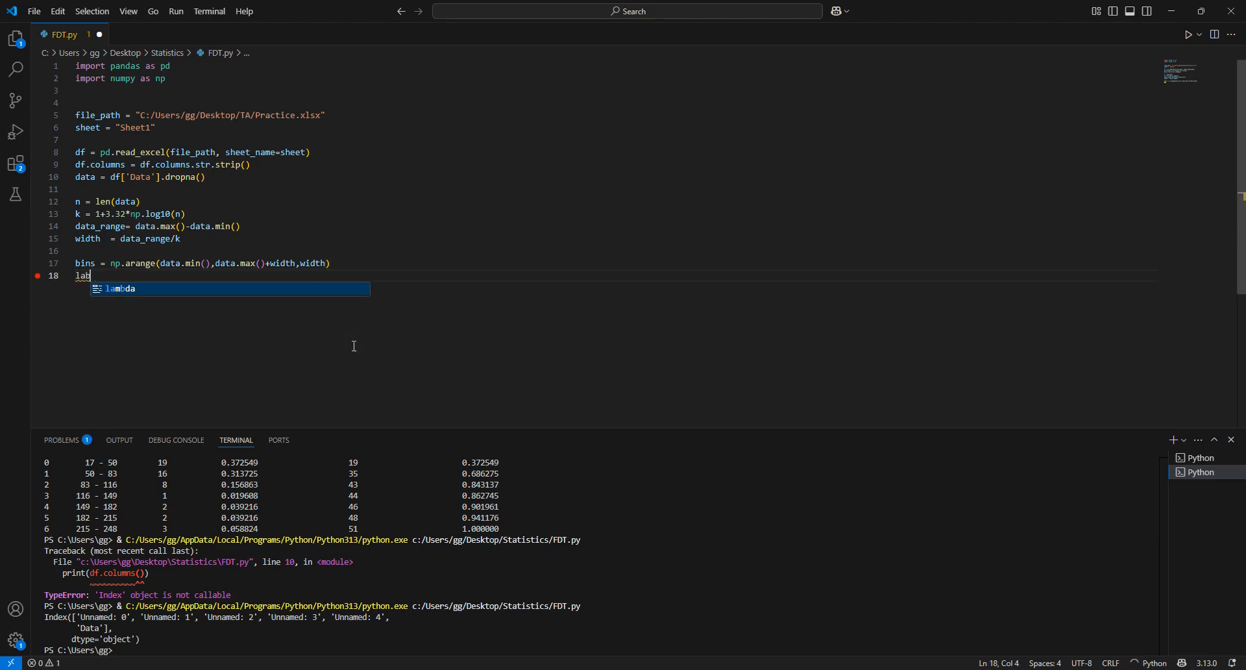
pyautogui.press('BackSpace')
pyautogui.press('BackSpace')
pyautogui.press('BackSpace')
pyautogui.write('els')
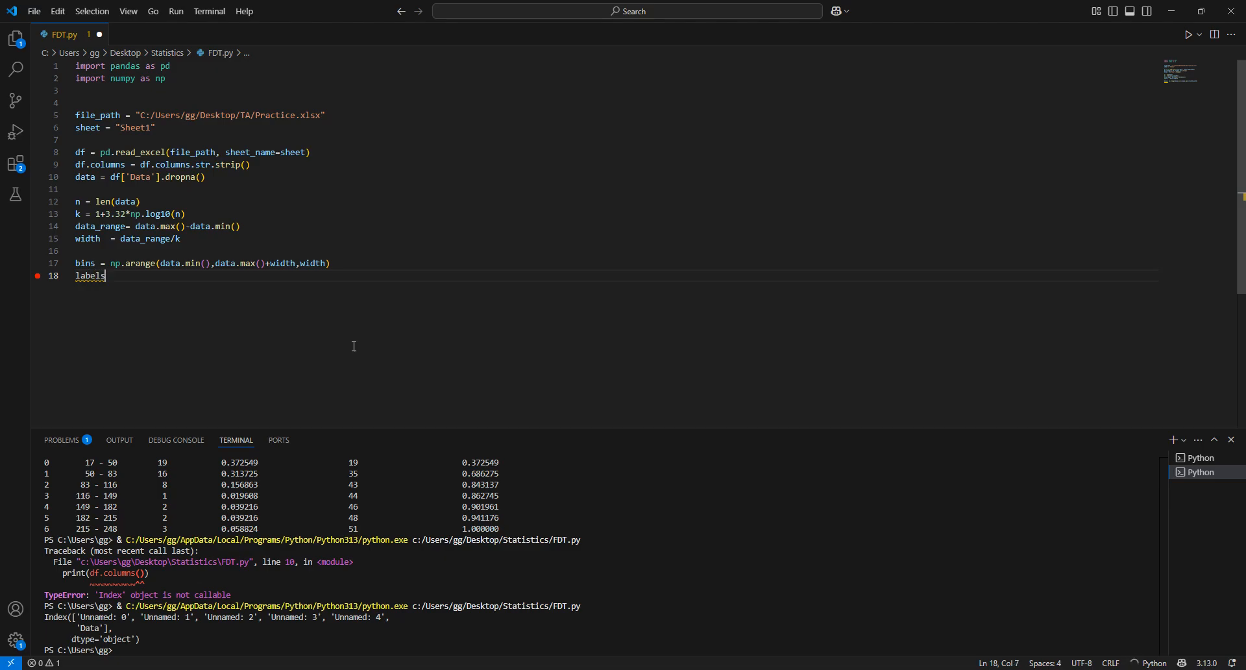
pyautogui.write(' = [d')
pyautogui.press('Escape')
pyautogui.write("f'")
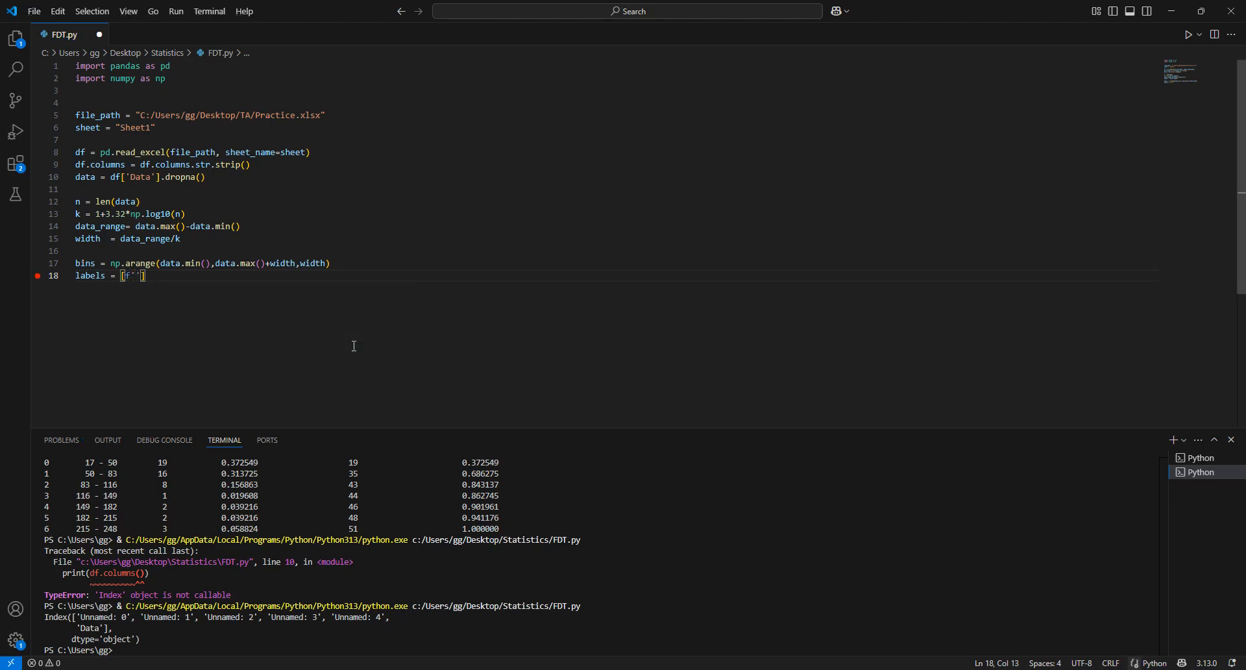
# Insert {int(bins[i])} into the label f-string as the lower class limit
pyautogui.write('{')
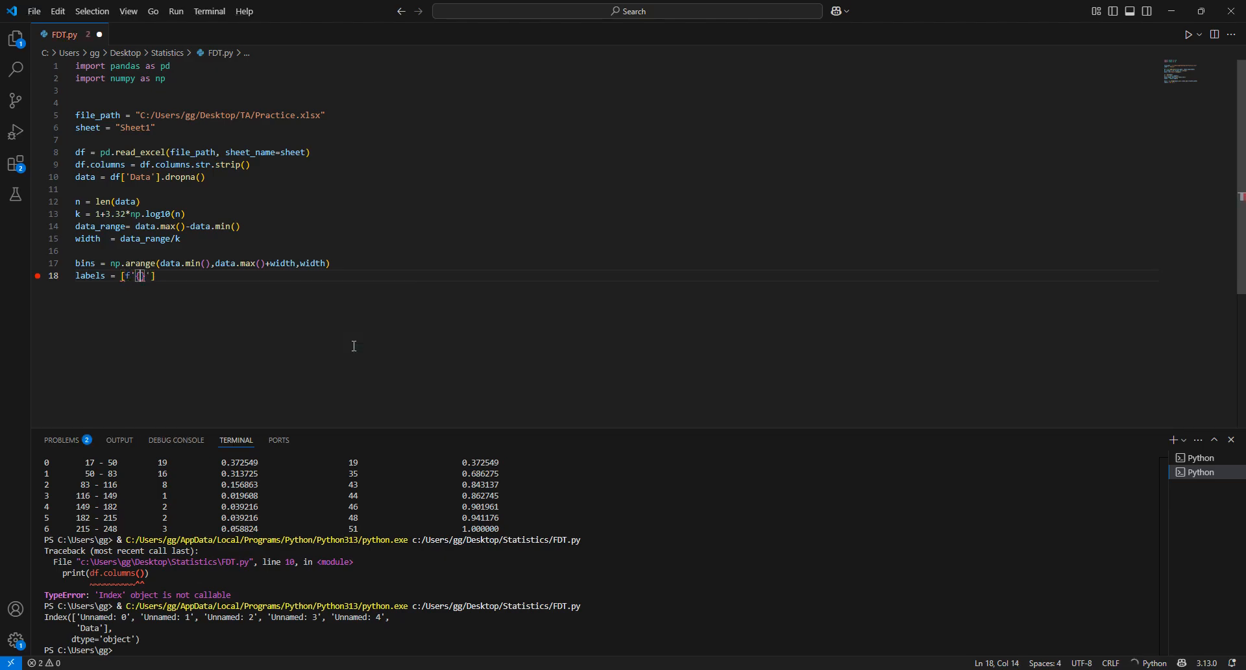
pyautogui.write('int')
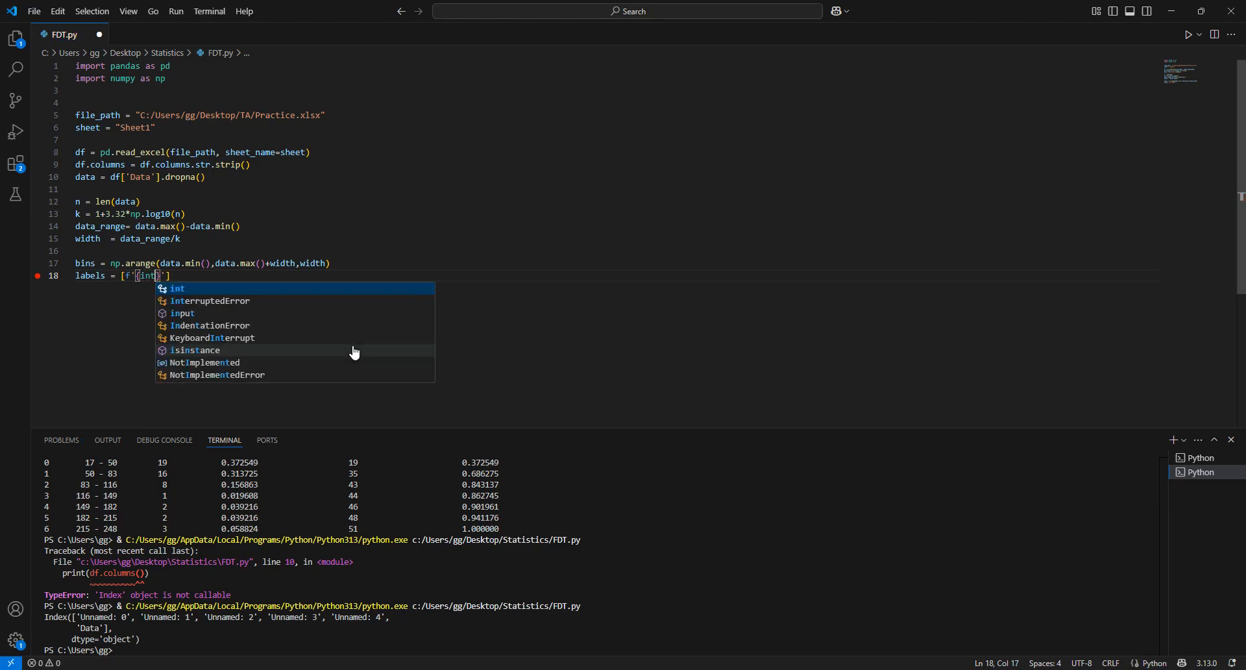
pyautogui.write('(bin')
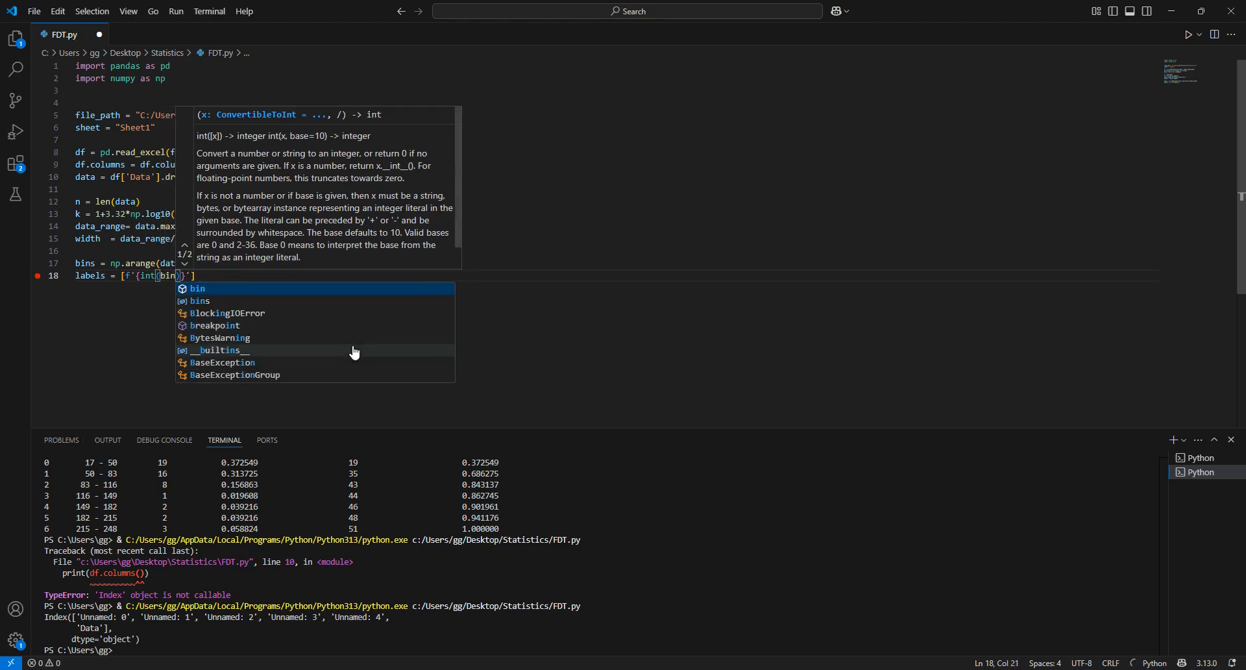
pyautogui.write('s')
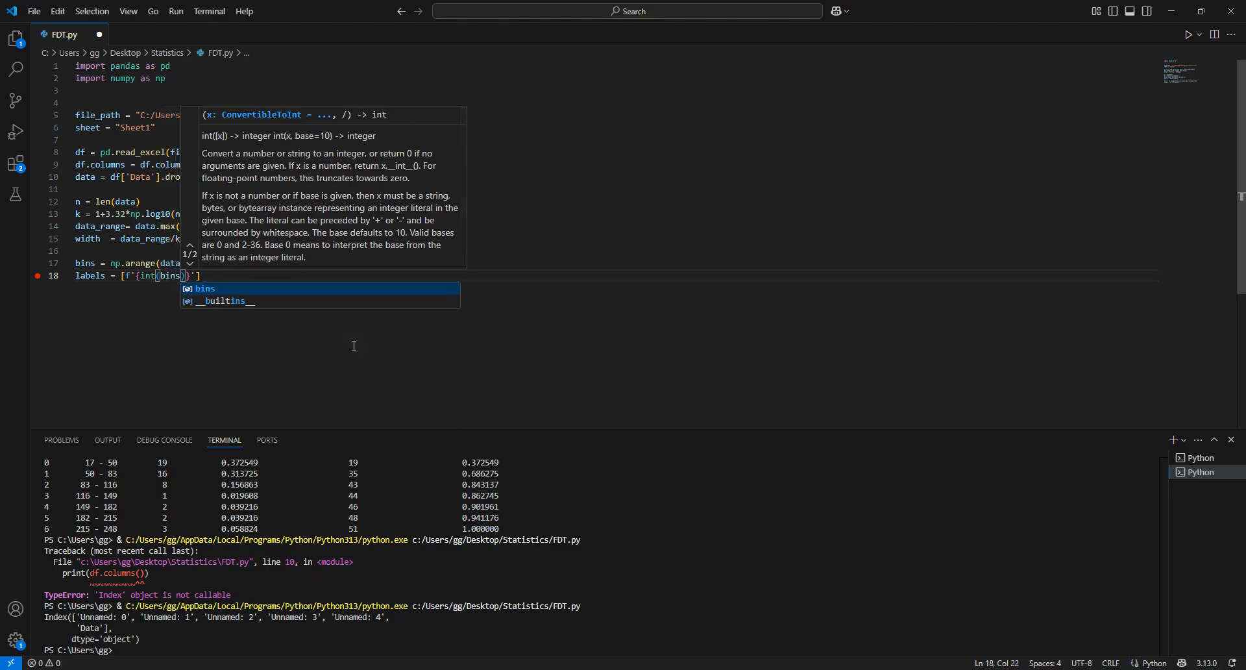
pyautogui.write('[')
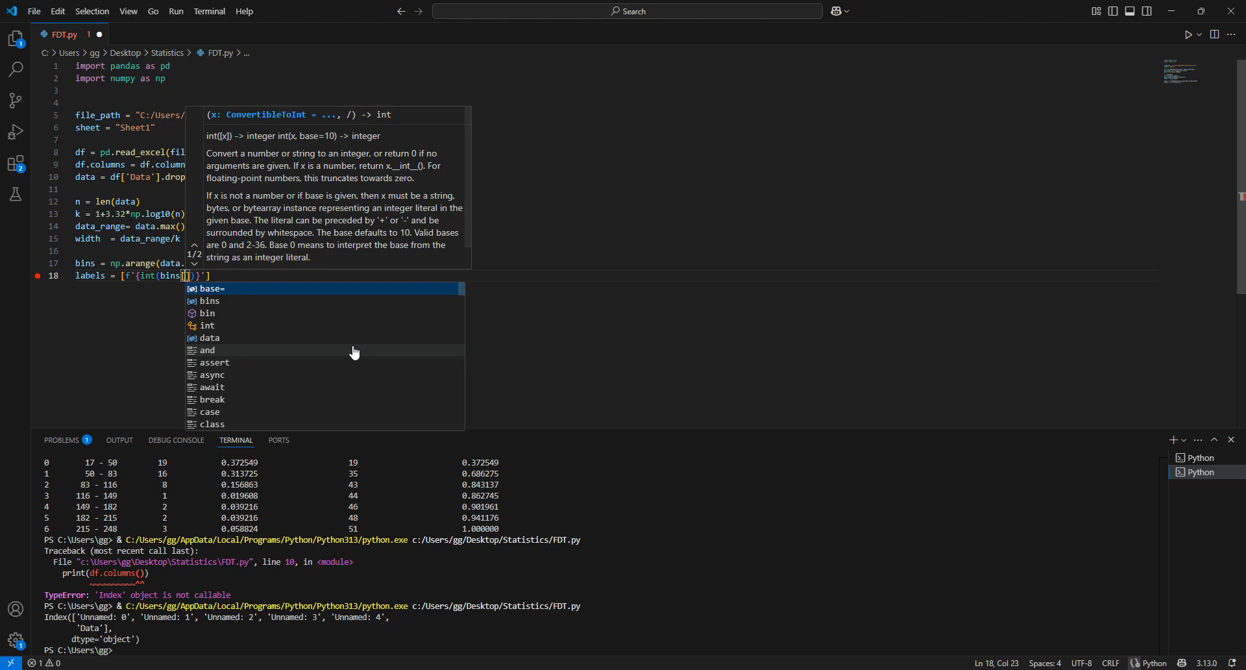
pyautogui.write('i')
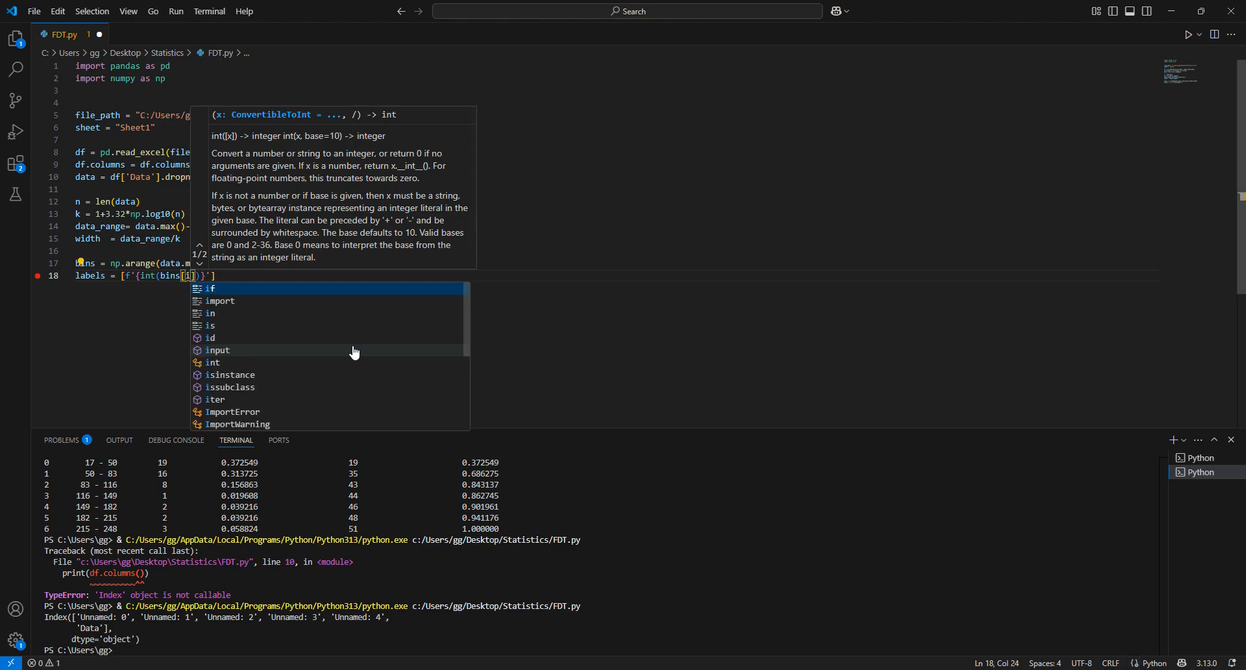
pyautogui.write('])}')
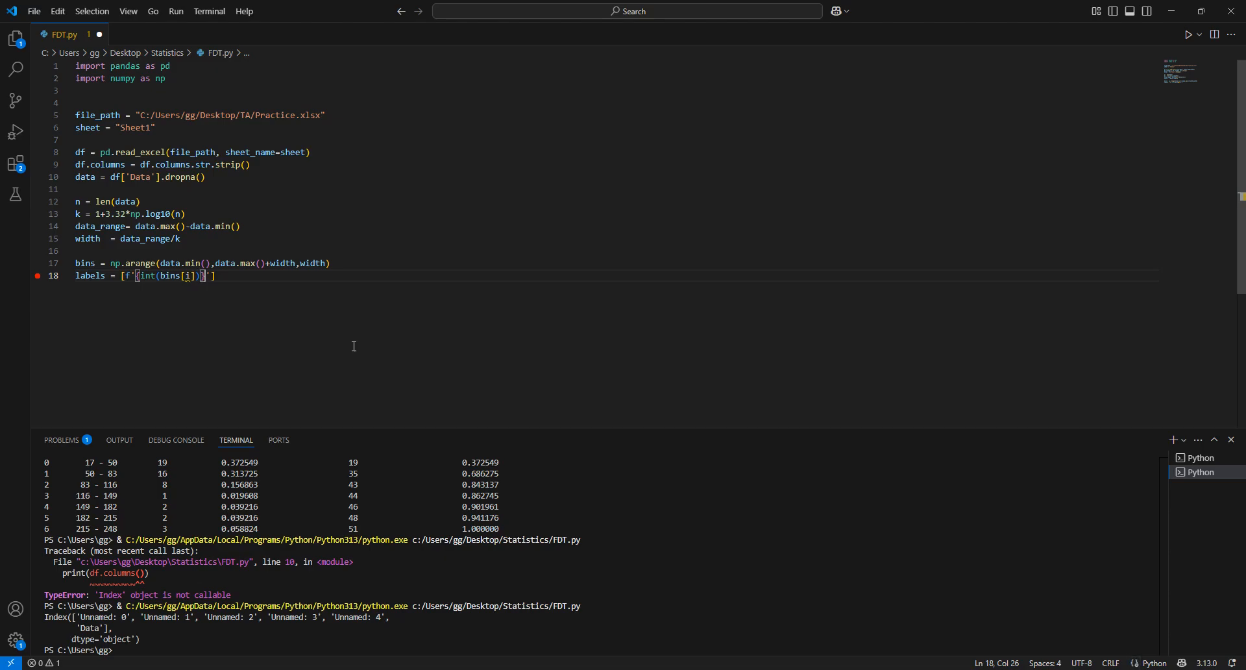
# Append -{int(bins[i+1])} to the label f-string on line 18 as the upper class limit
pyautogui.write('-{int')
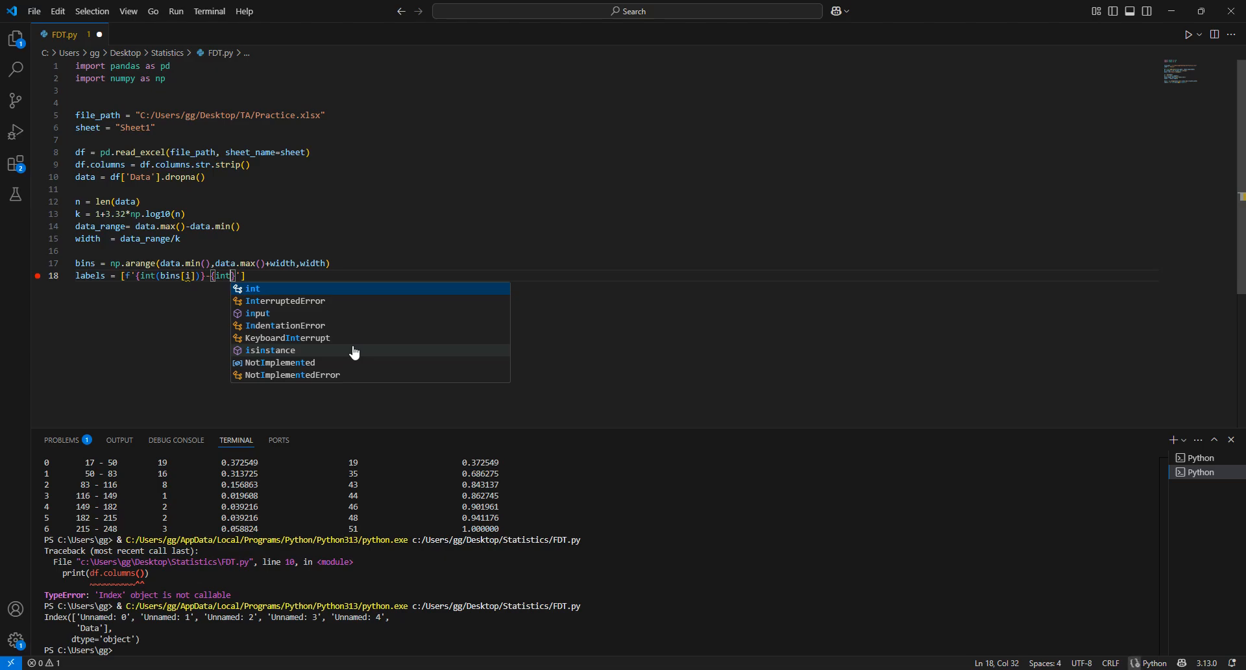
pyautogui.write('(')
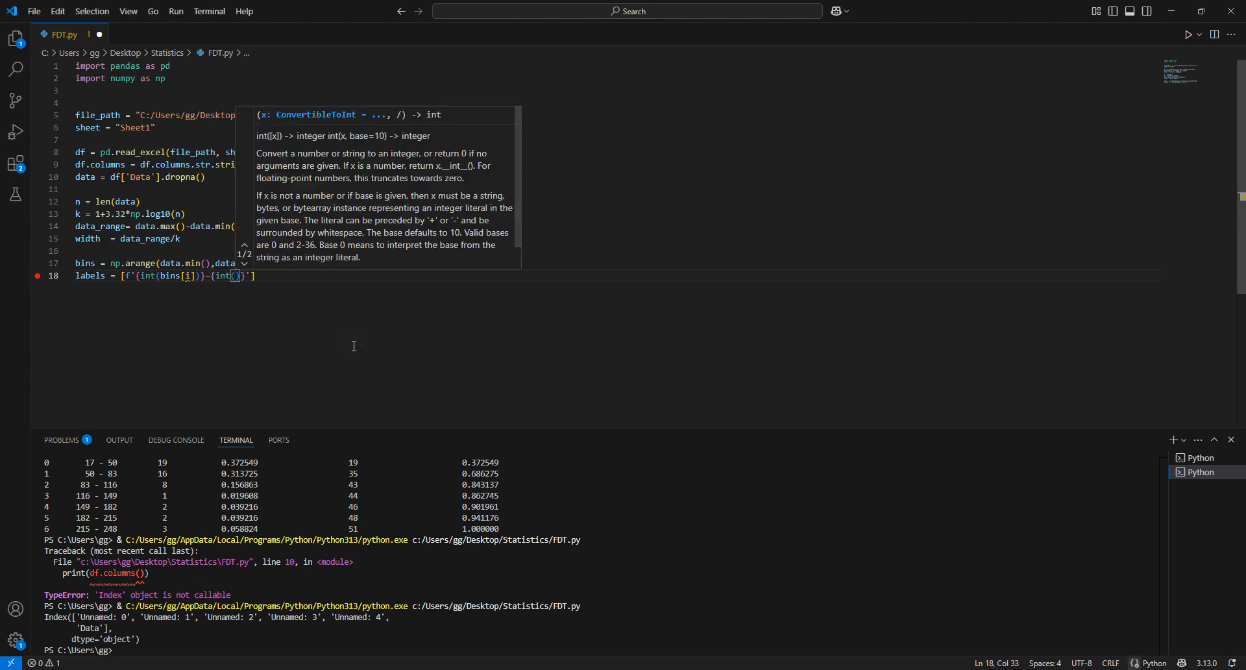
pyautogui.write('bins')
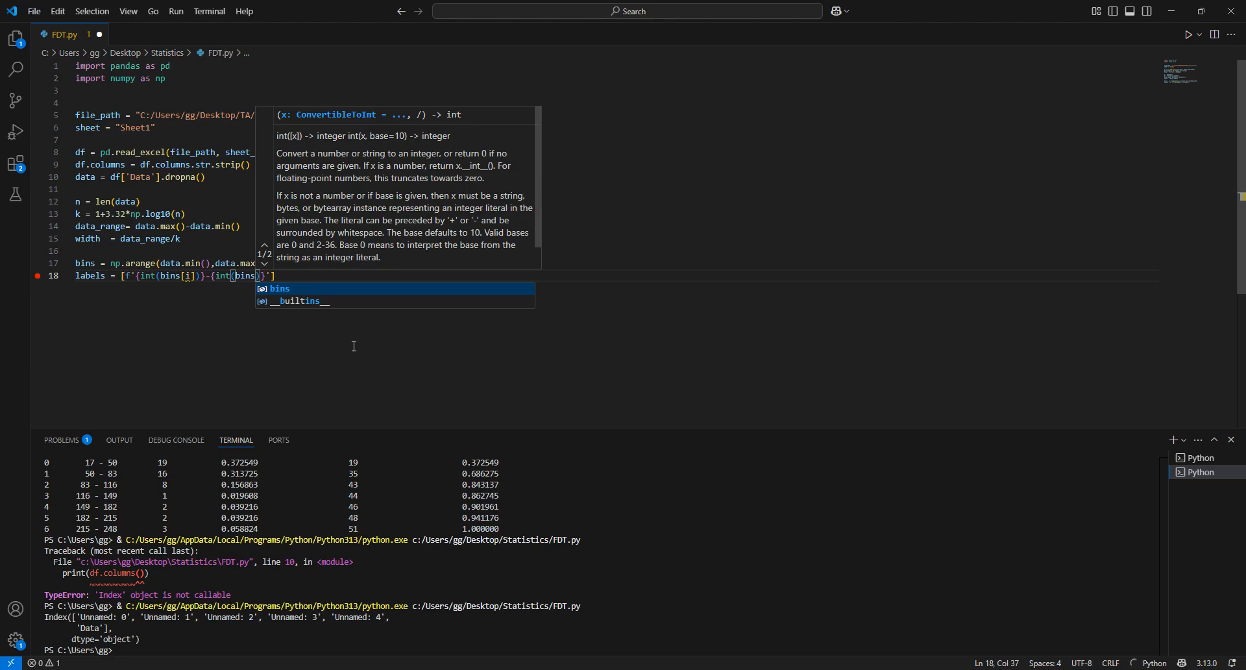
pyautogui.press('Escape')
pyautogui.write('[i+1')
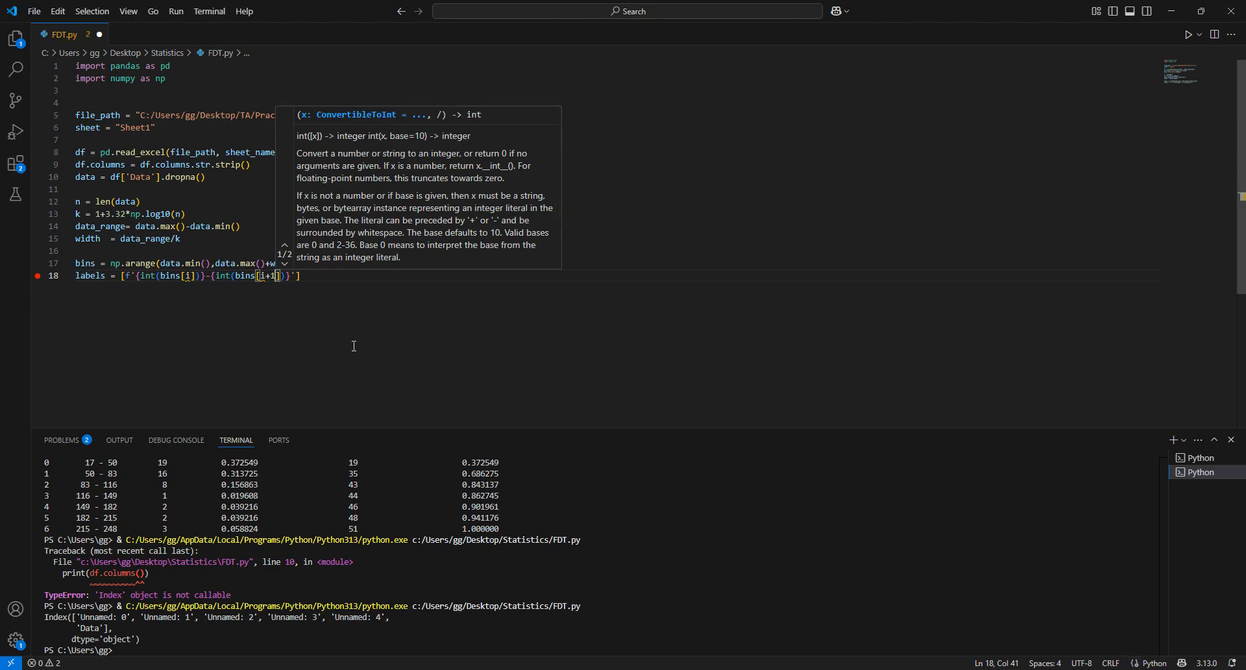
pyautogui.press('Right')
pyautogui.press('Right')
pyautogui.press('Right')
pyautogui.press('Right')
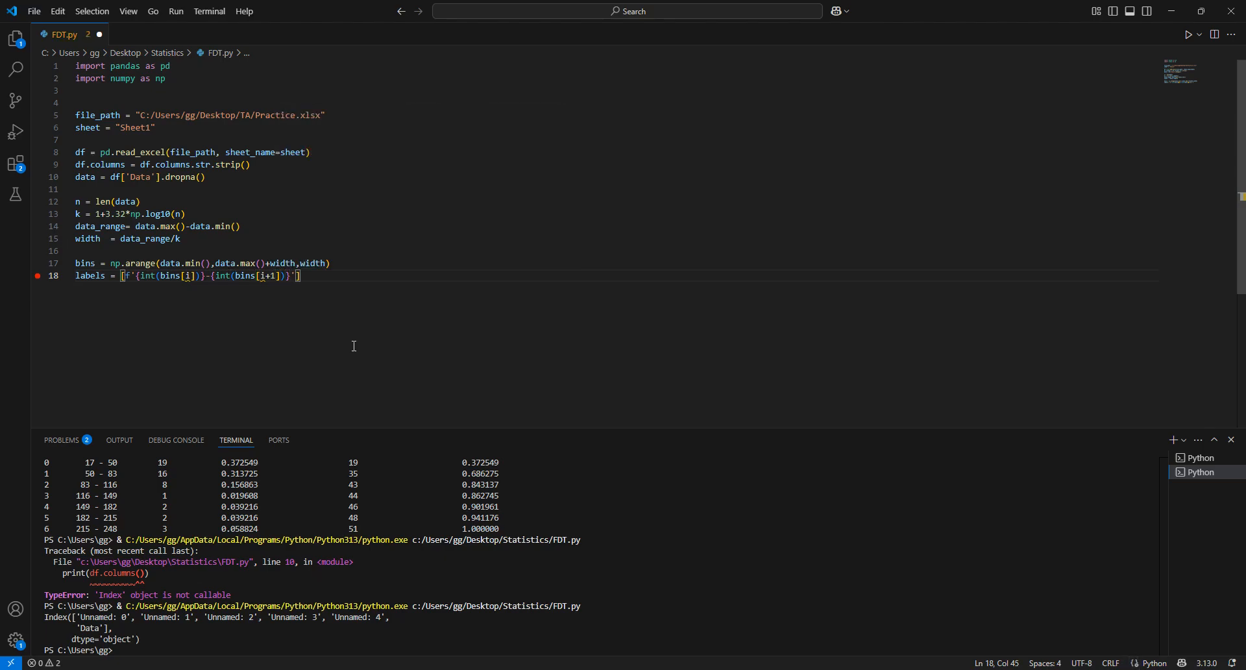
# Follow the label f-string with the comprehension clause for i in range
pyautogui.write('for u ub rabg')
pyautogui.press('BackSpace')
pyautogui.press('BackSpace')
pyautogui.press('BackSpace')
pyautogui.press('BackSpace')
pyautogui.press('BackSpace')
pyautogui.press('BackSpace')
pyautogui.press('BackSpace')
pyautogui.press('BackSpace')
pyautogui.press('BackSpace')
pyautogui.write('i in range')
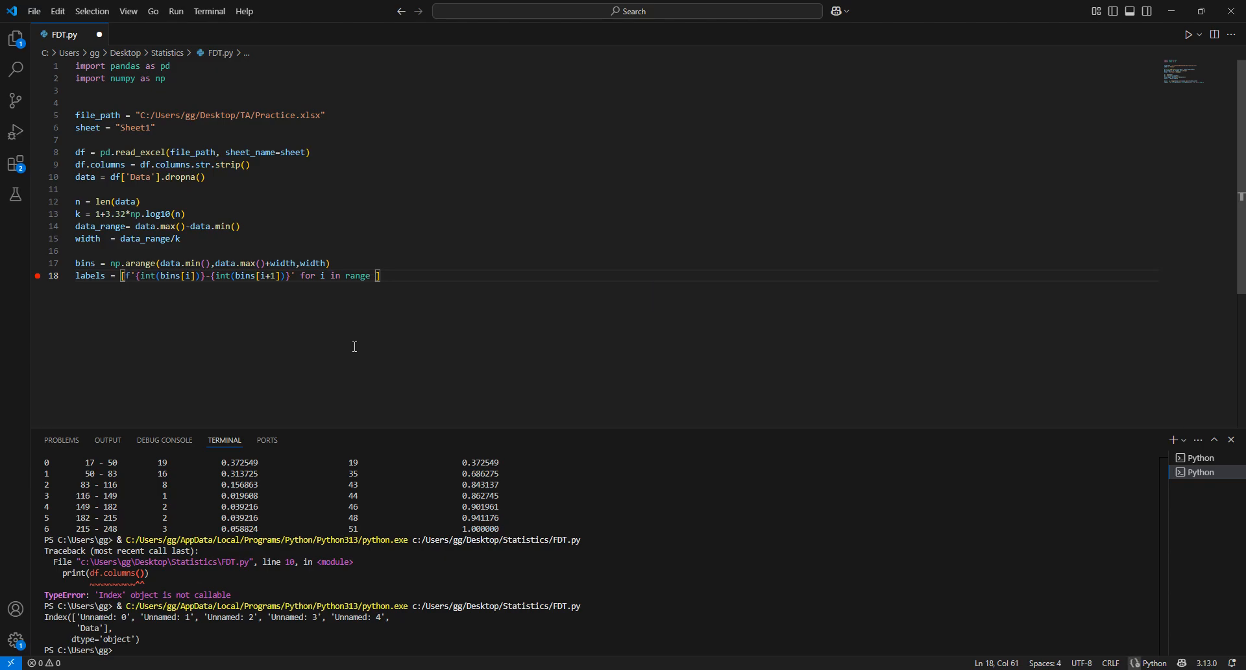
# Give the range call on line 18 the argument len(bins)-1 to complete the labels list
pyautogui.press('BackSpace')
pyautogui.write('(len')
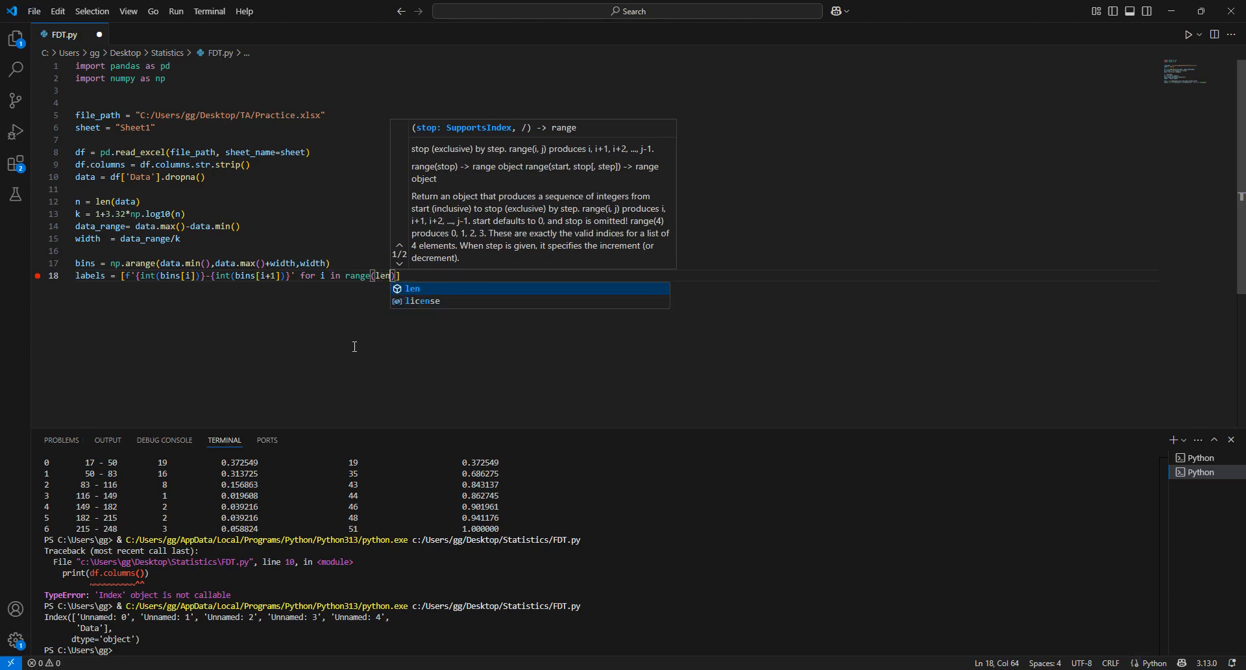
pyautogui.write('(bins')
pyautogui.press('Down')
pyautogui.press('Up')
pyautogui.write(')-1')
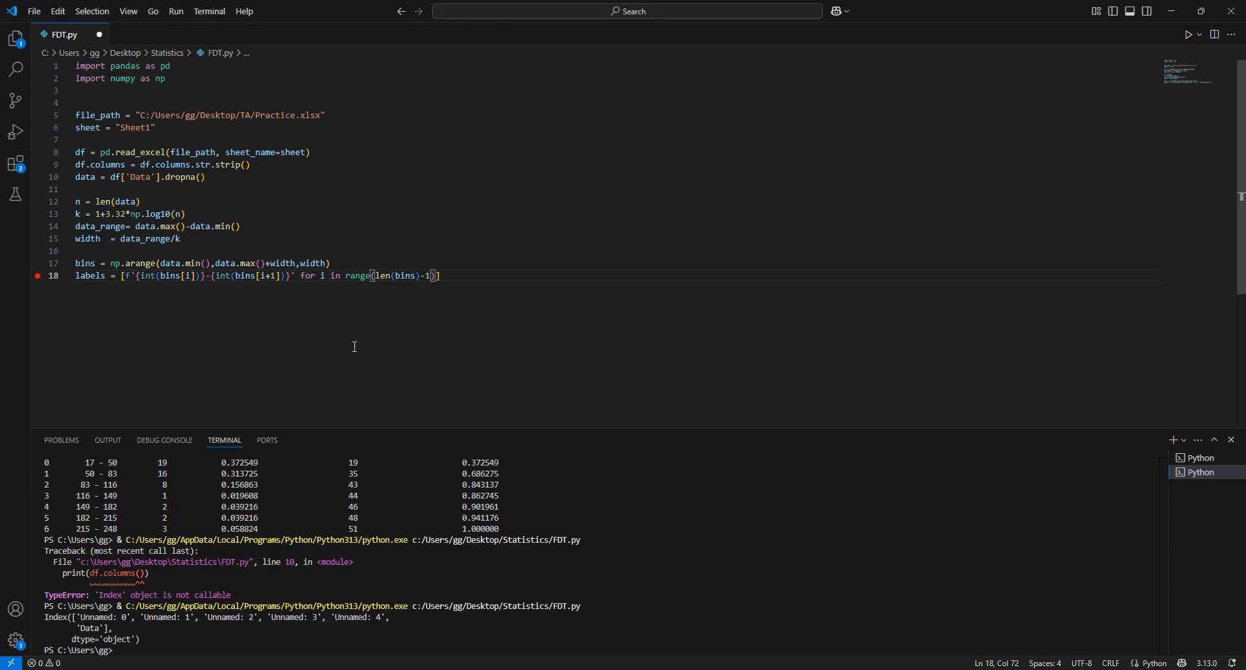
pyautogui.press('Right')
# Start line 19 with freq = pd.cut(data, bins=bins) to group the data into the class bins
pyautogui.press('Return')
pyautogui.write('freq = pd.cut')
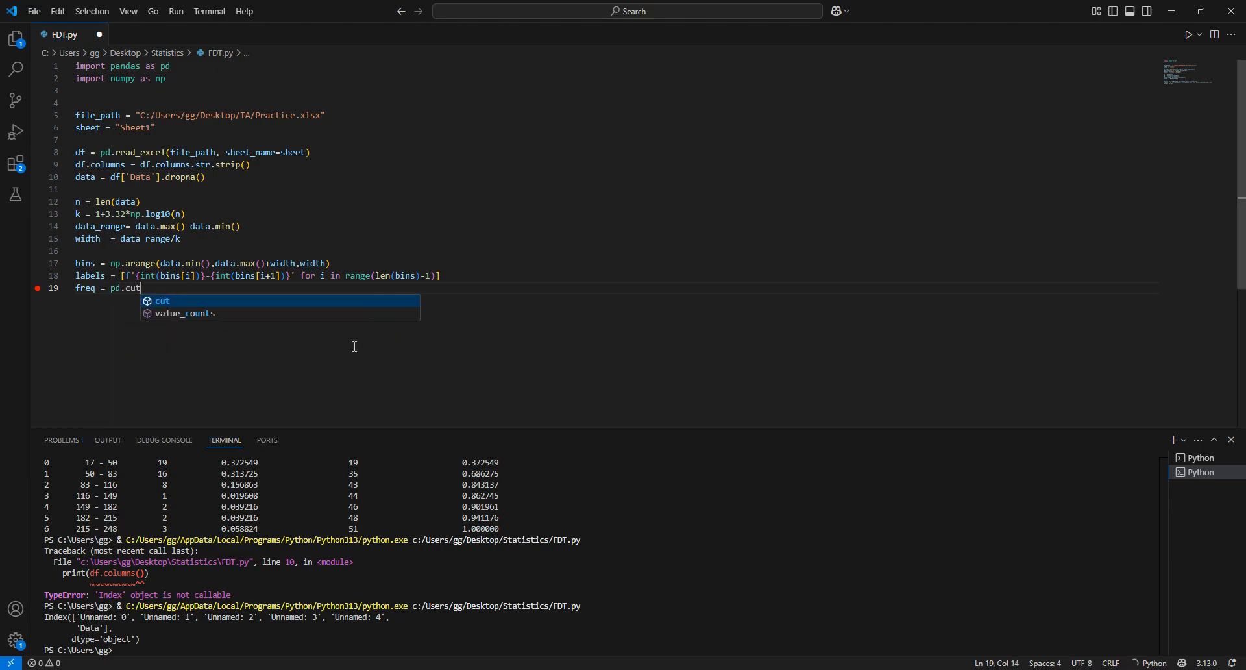
pyautogui.press('Escape')
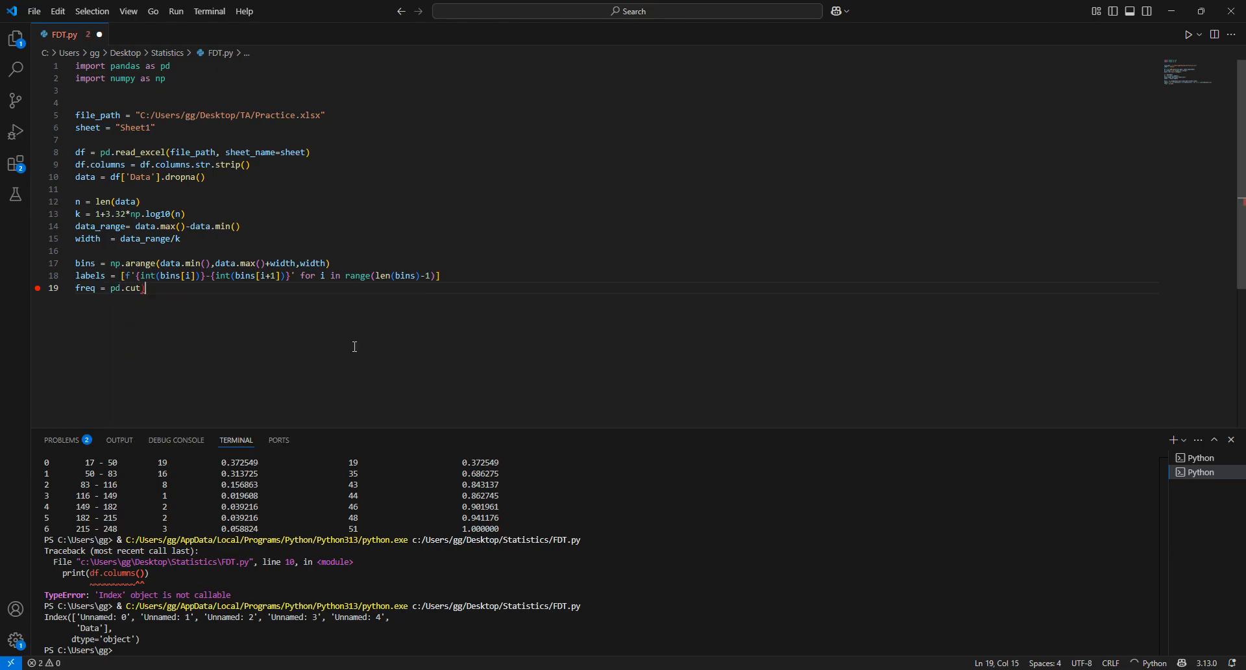
pyautogui.write('(data')
pyautogui.write(', ')
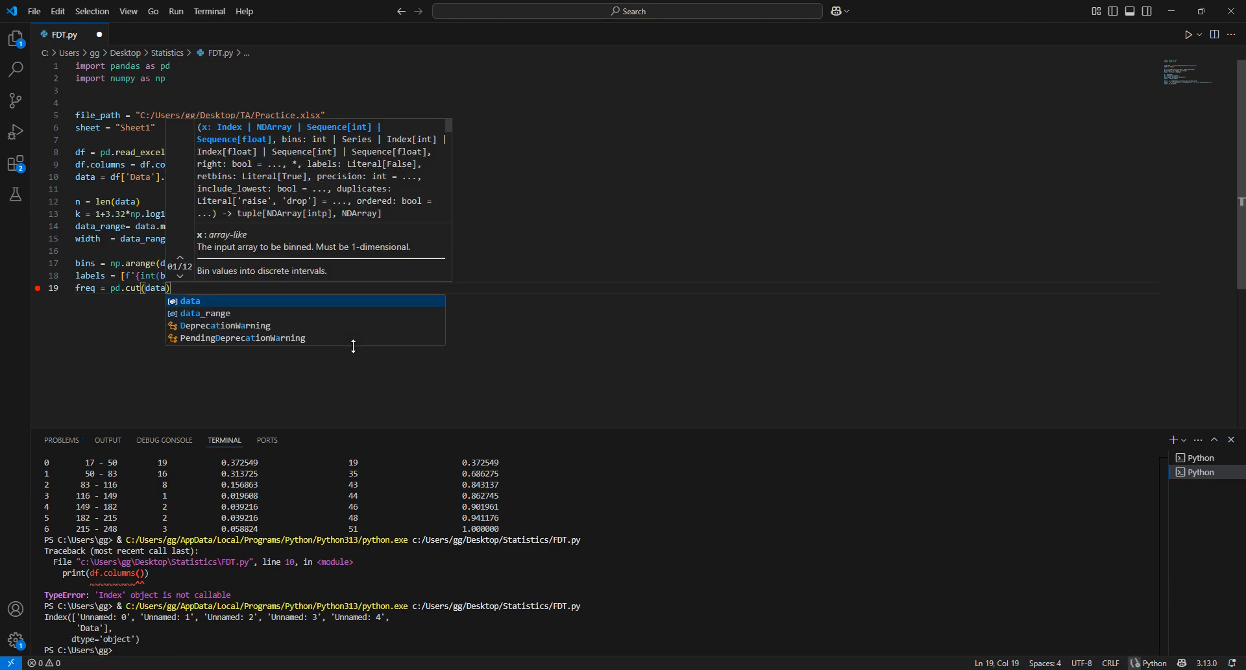
pyautogui.write('bins=')
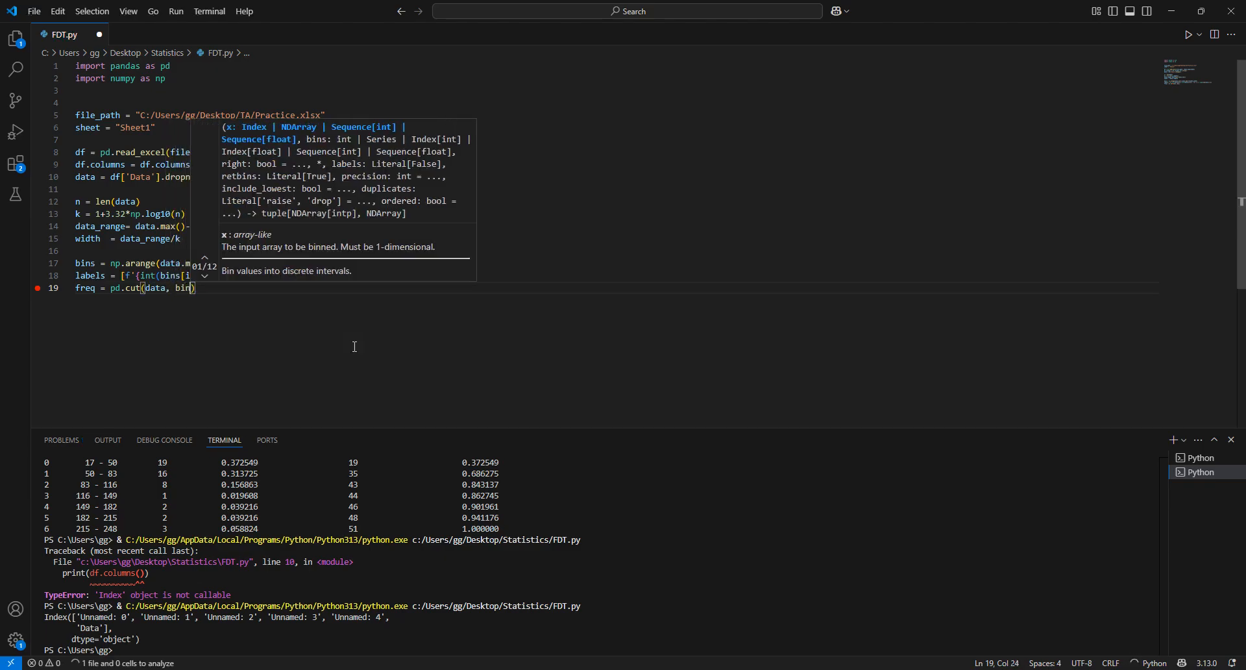
pyautogui.write('bins=bi')
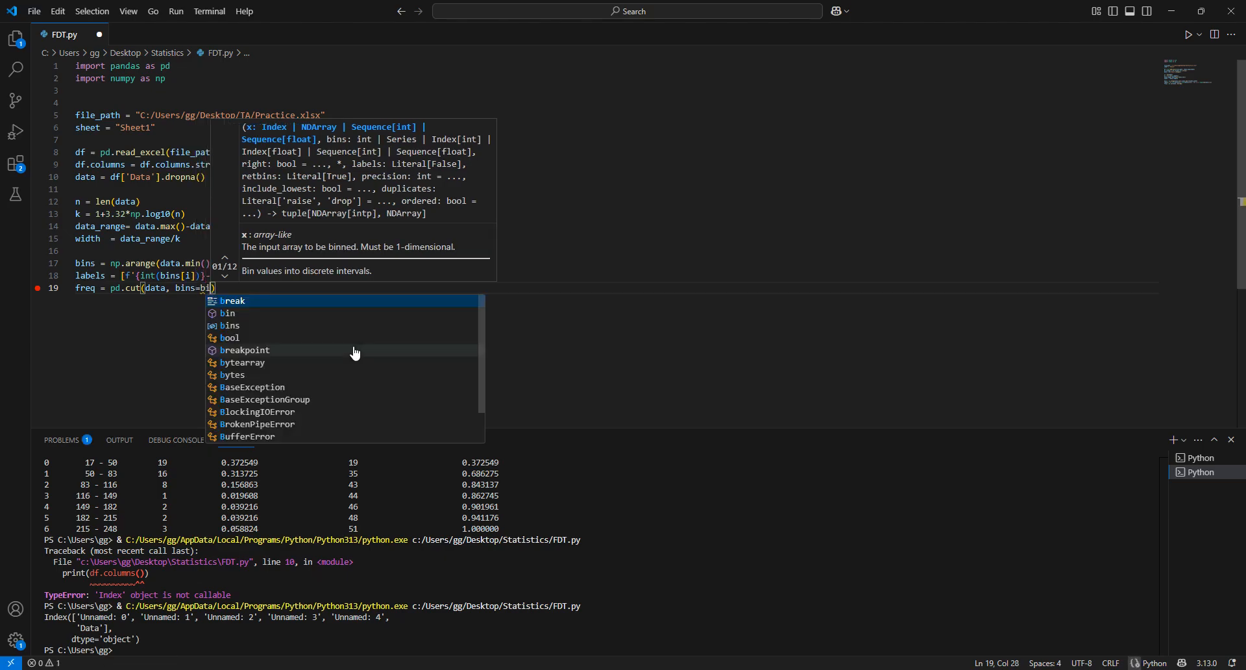
# Add the arguments labels=labels and include_lowest=True to the pd.cut call
pyautogui.write(', labl')
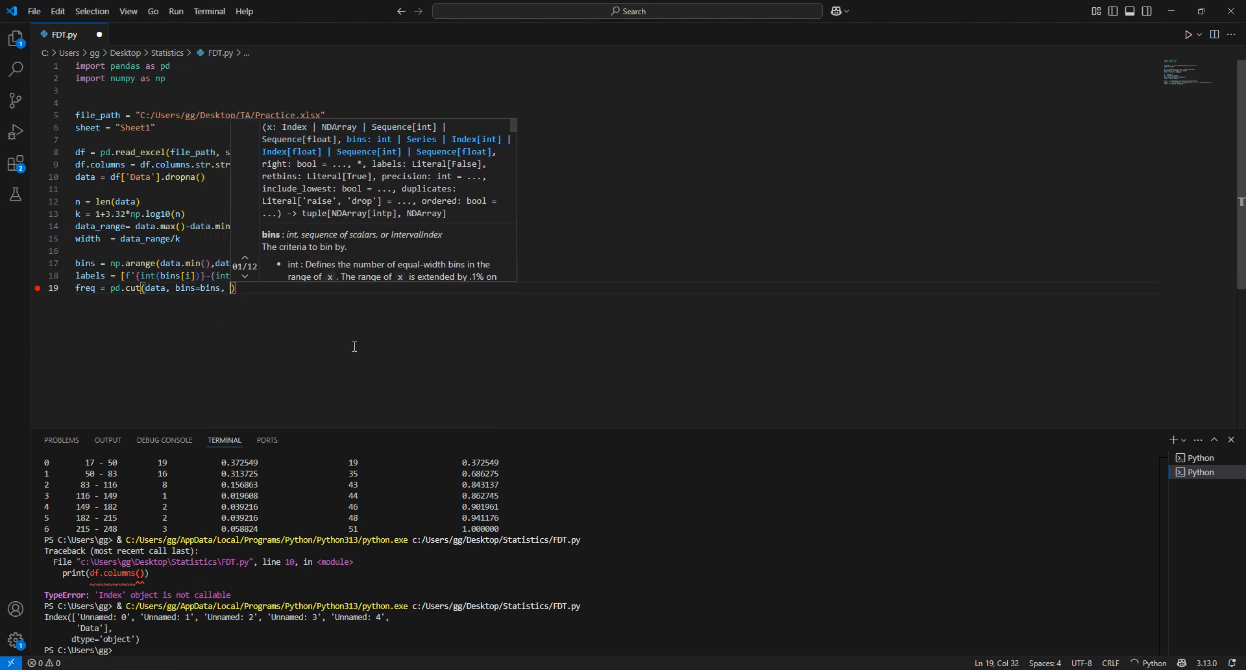
pyautogui.press('BackSpace')
pyautogui.write('els=')
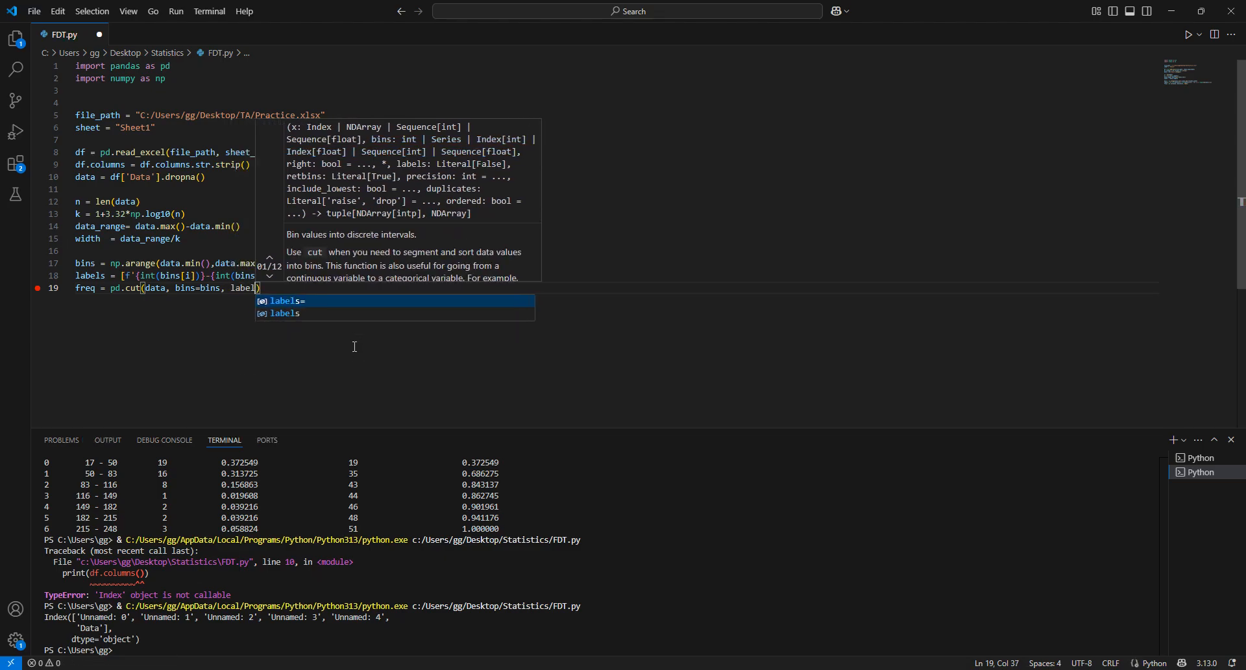
pyautogui.write('labels')
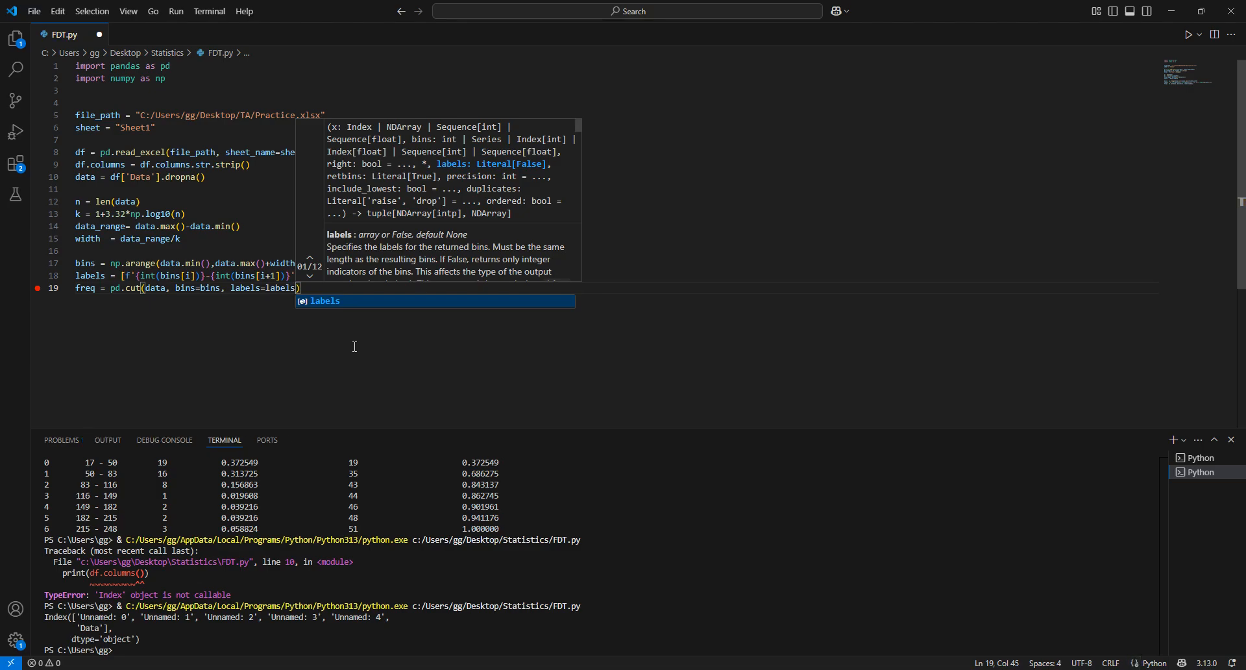
pyautogui.write(', ')
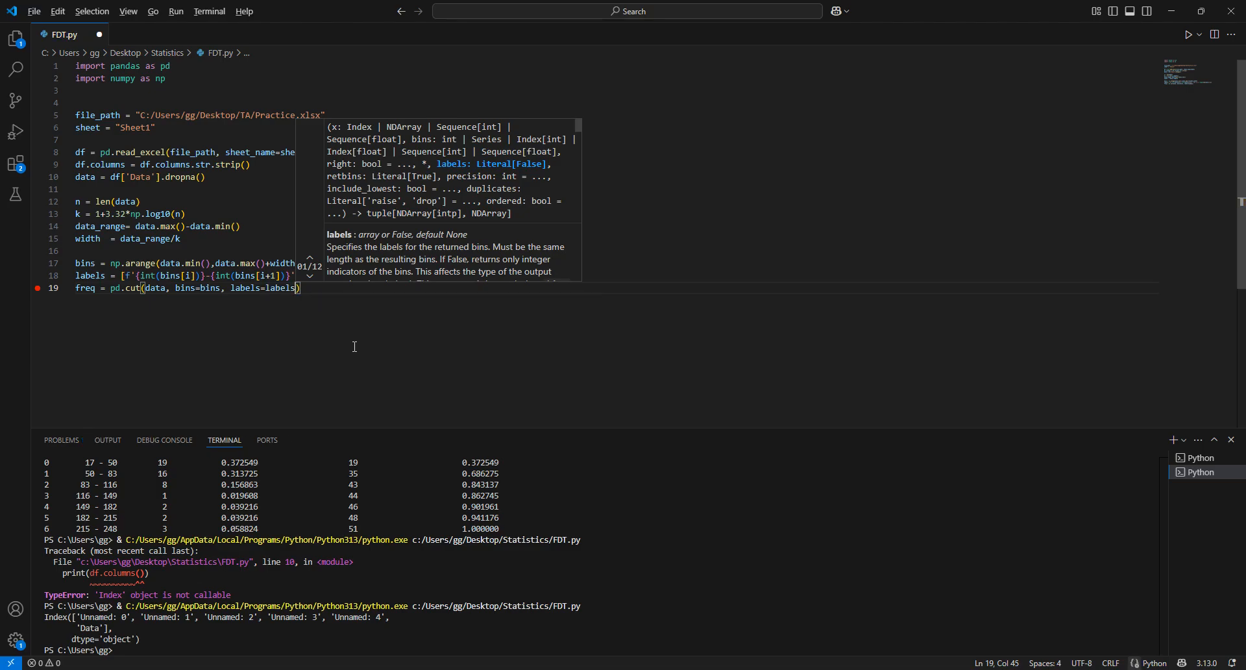
pyautogui.write('include_lowest=')
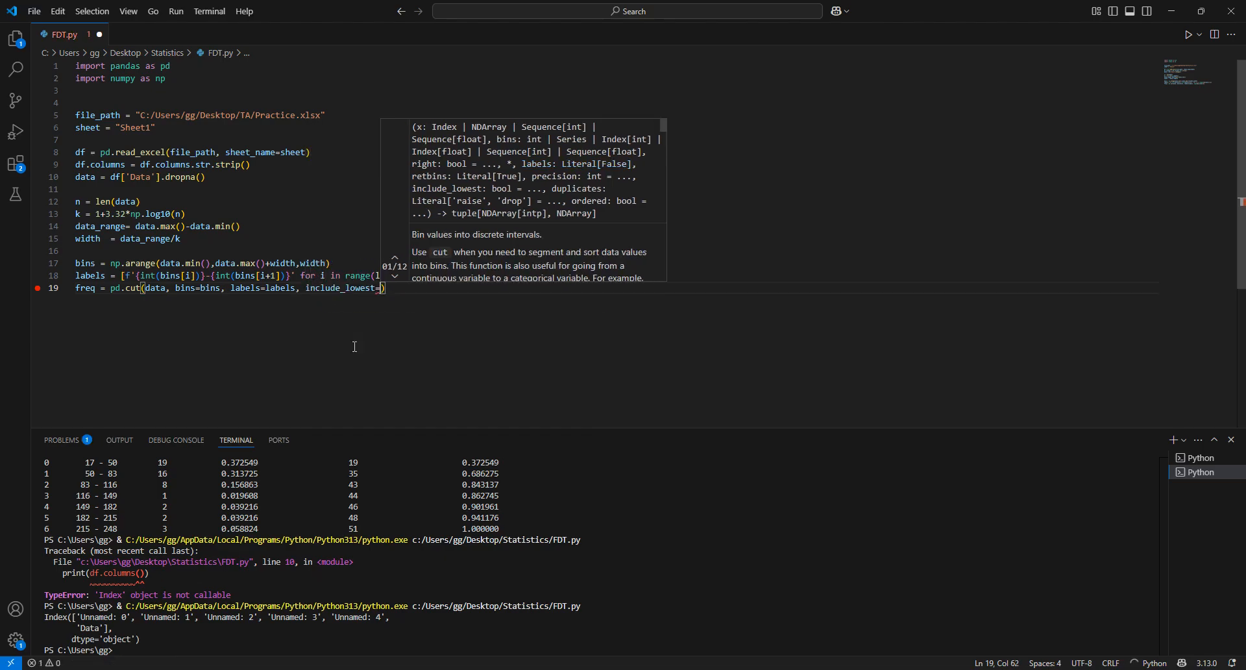
pyautogui.write('True')
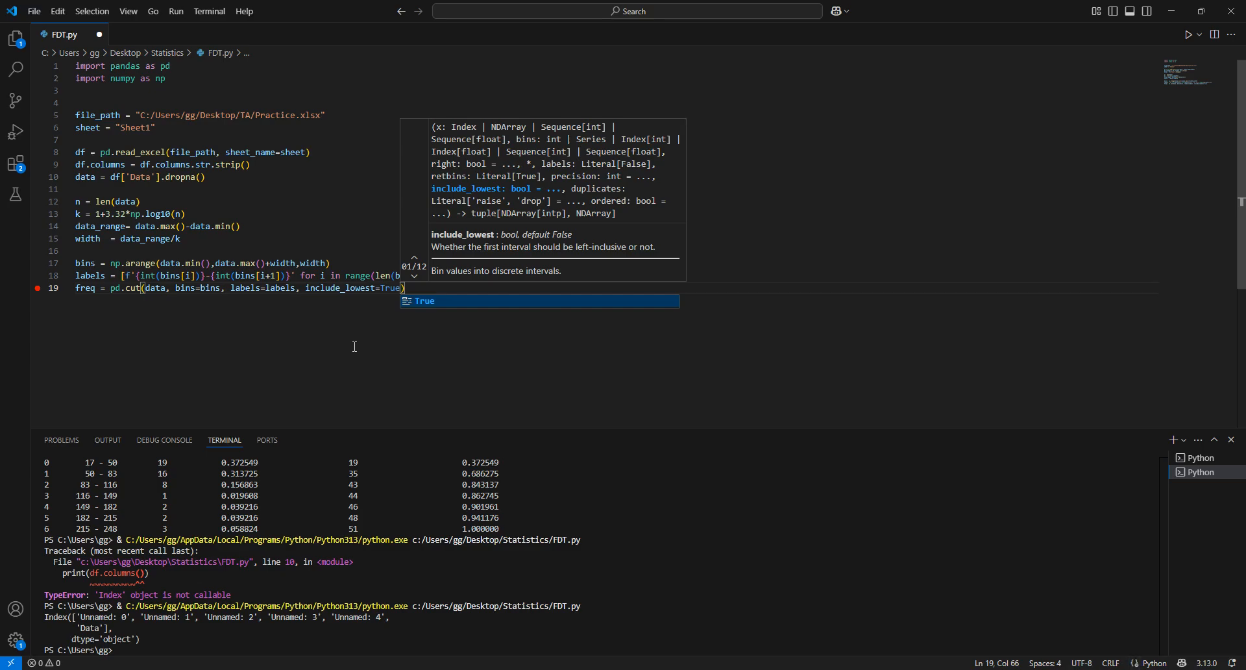
pyautogui.press('Escape')
pyautogui.press('Escape')
pyautogui.press('Left')
pyautogui.press('Right')
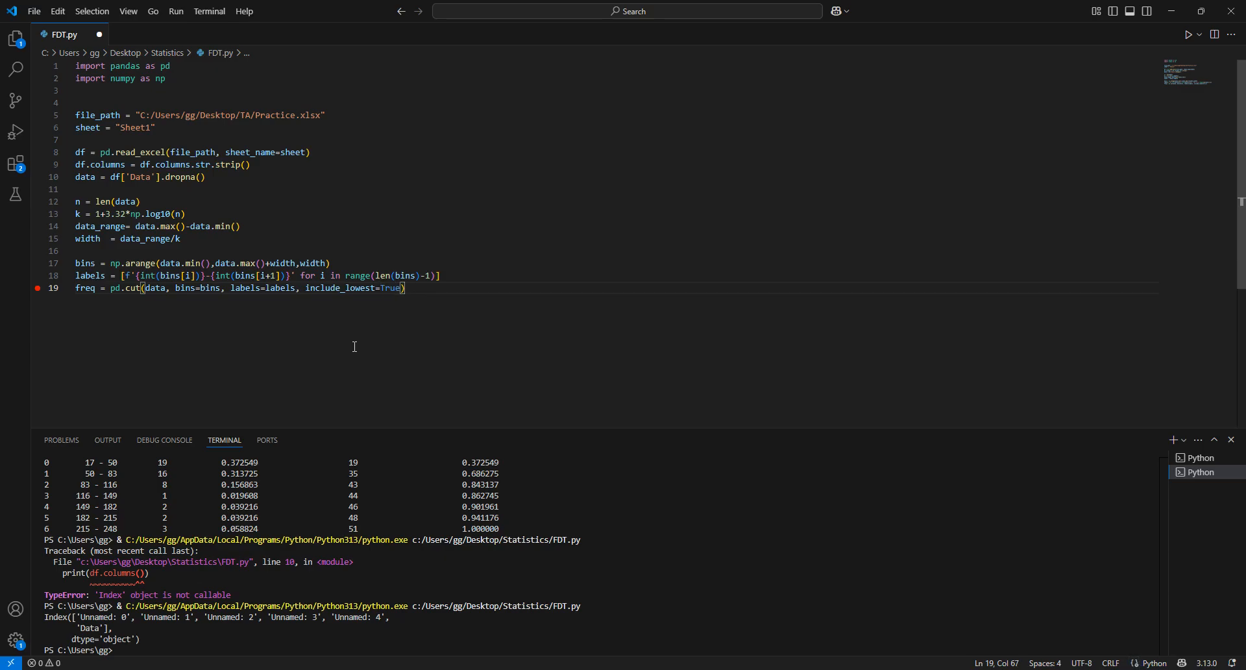
# Chain .value_counts().sort_index() onto the pd.cut call on line 19
pyautogui.write('.')
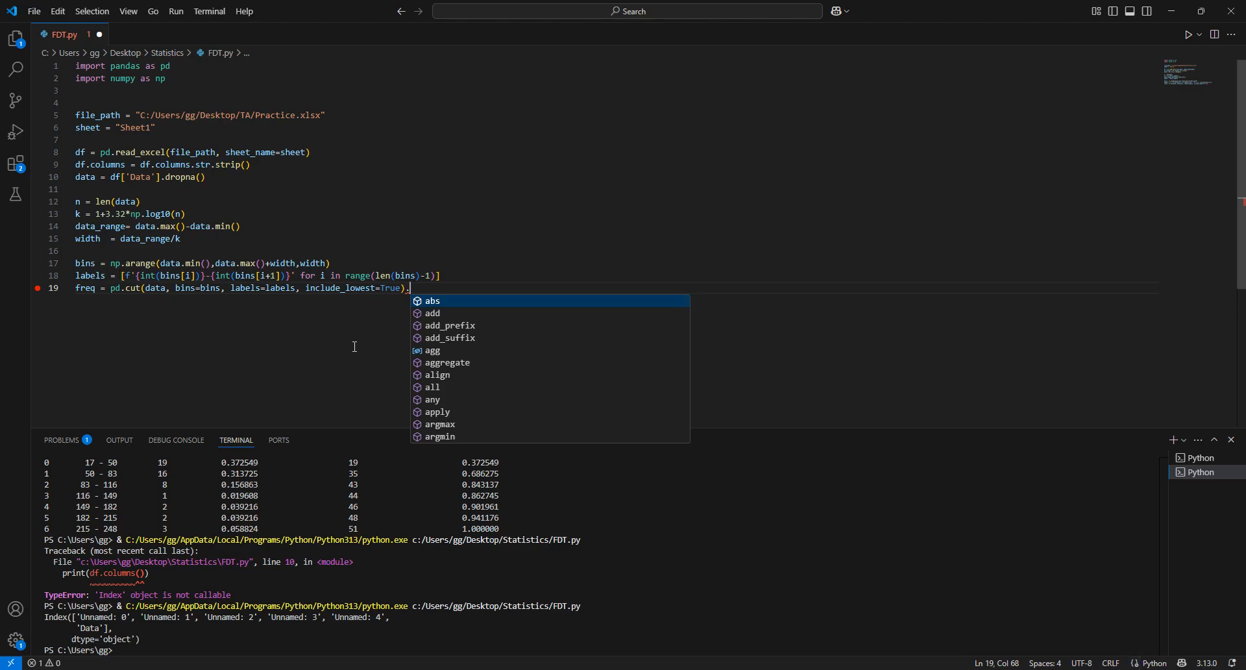
pyautogui.write('value')
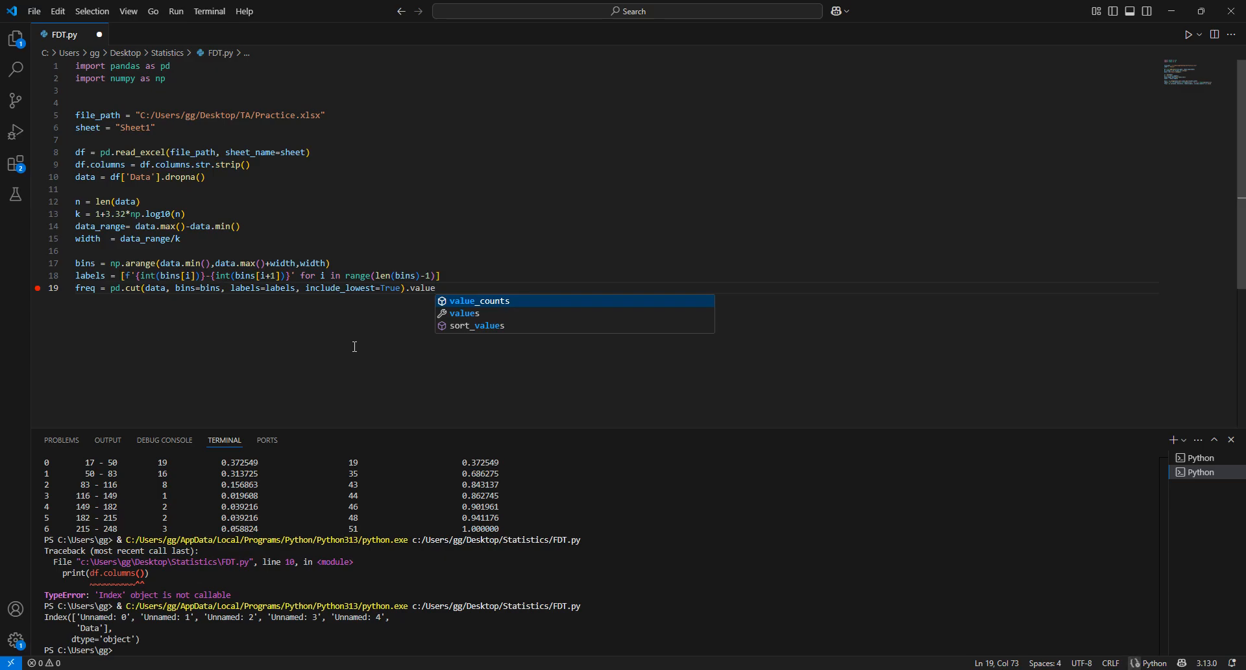
pyautogui.press('Tab')
pyautogui.write('(')
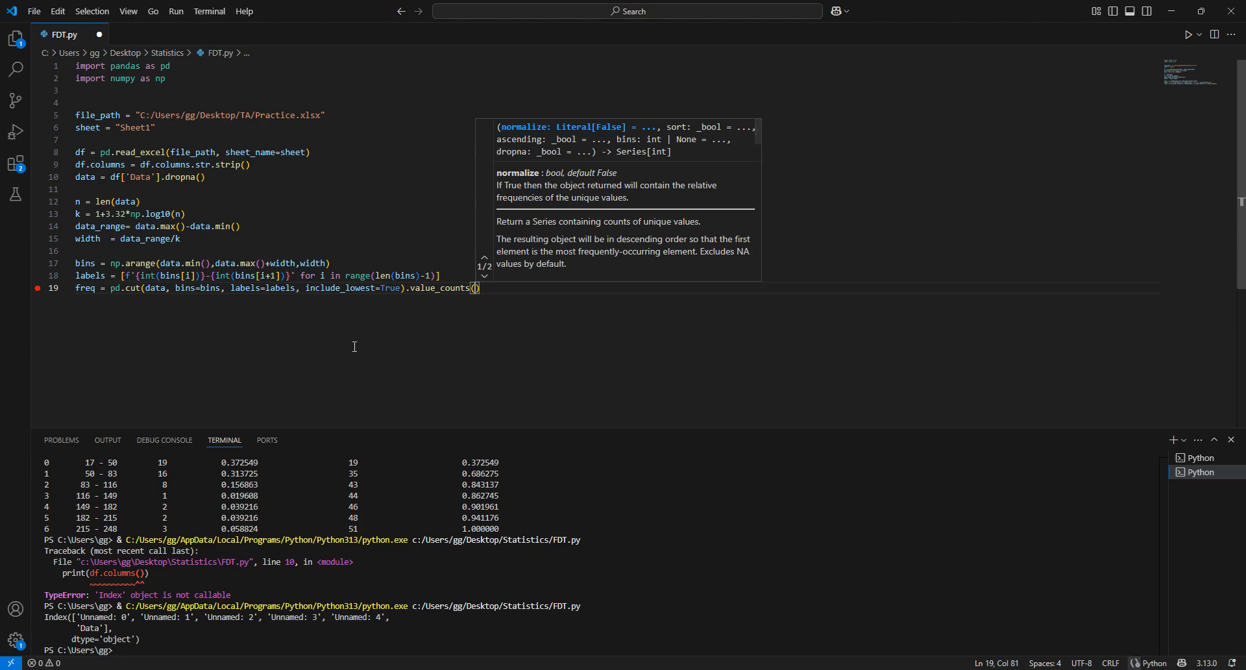
pyautogui.write(').sor')
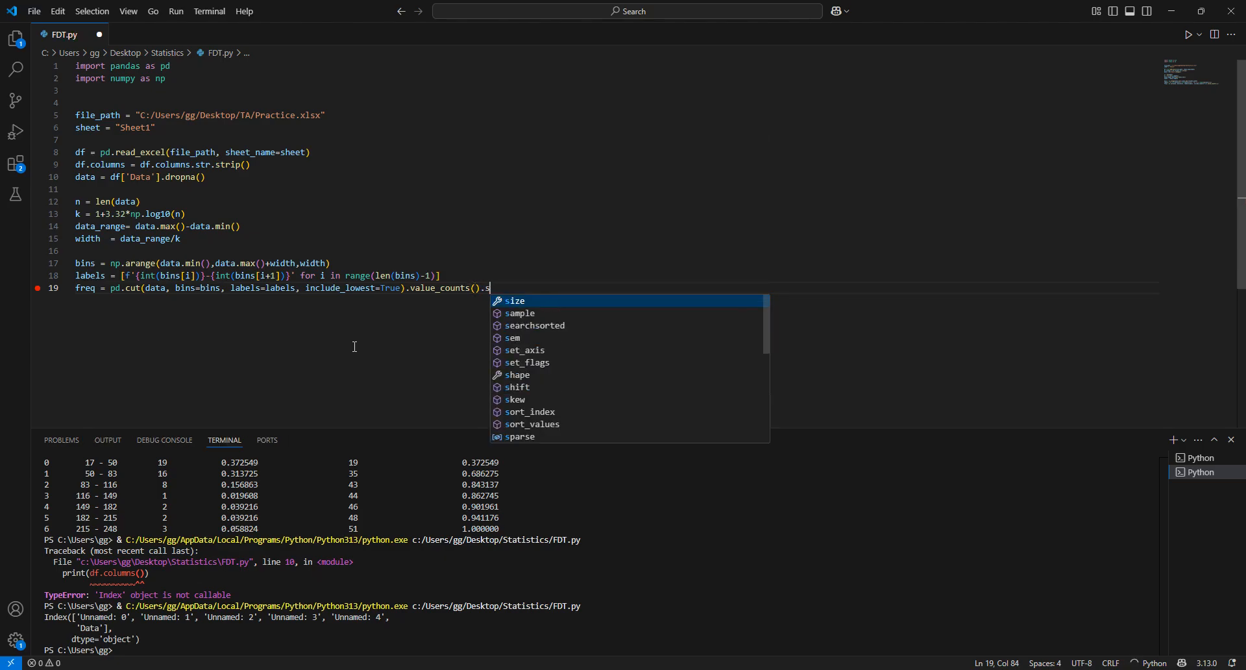
pyautogui.press('Tab')
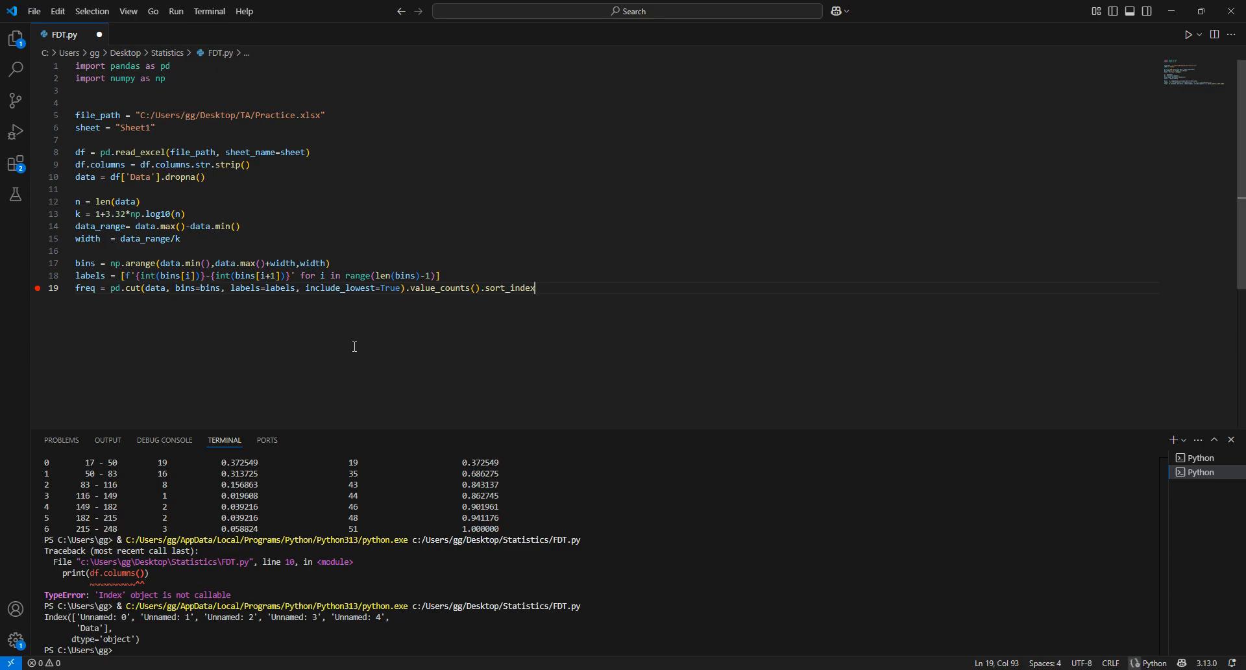
pyautogui.write('()')
# Create table = pd.DataFrame({}) on line 21 with its dictionary braces opened over several lines
pyautogui.press('Return')
pyautogui.press('Return')
pyautogui.write('tabl')
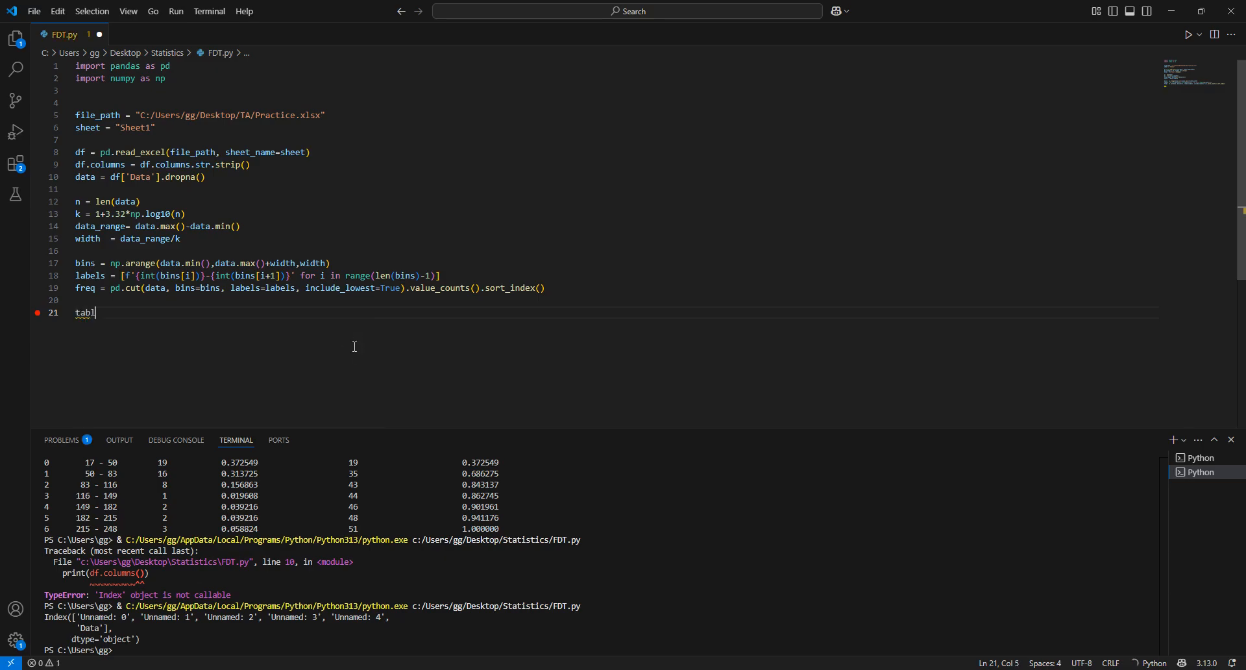
pyautogui.write('e = pd.Data')
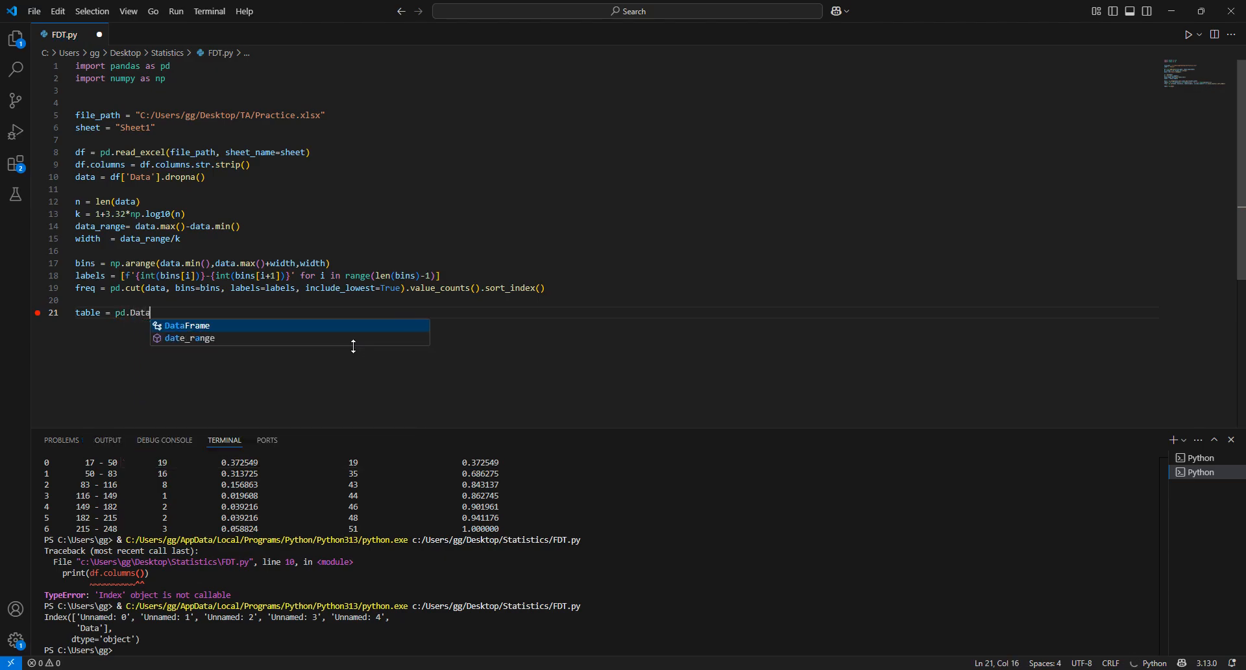
pyautogui.press('Tab')
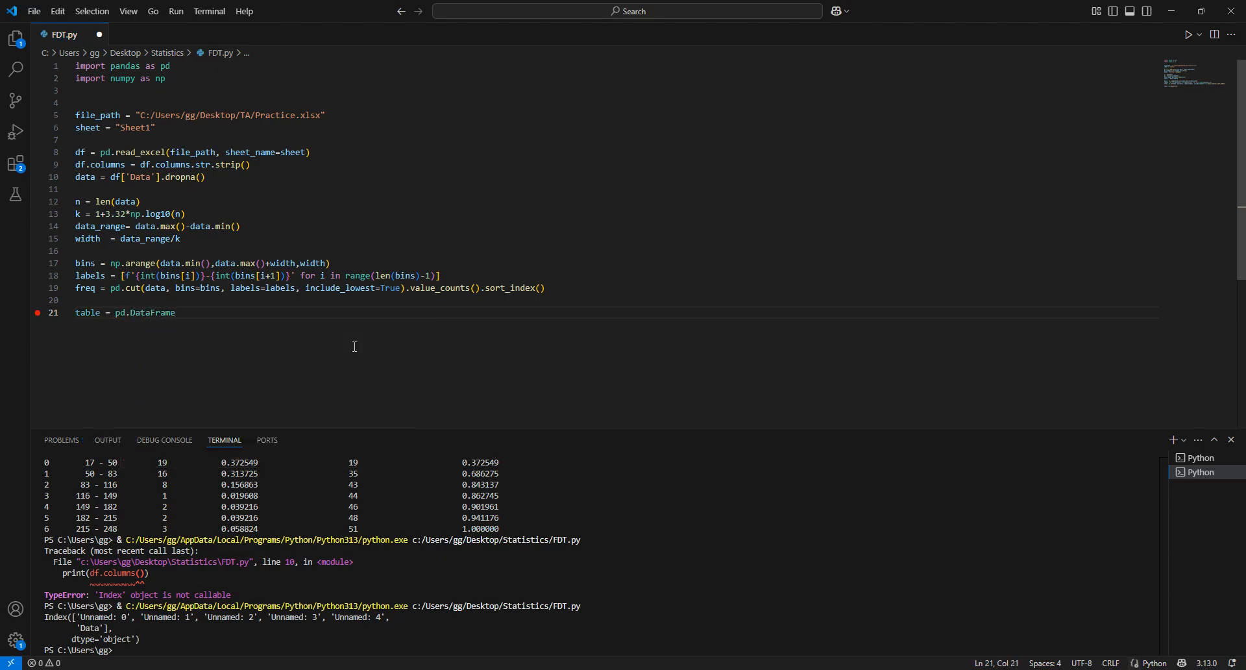
pyautogui.write('(')
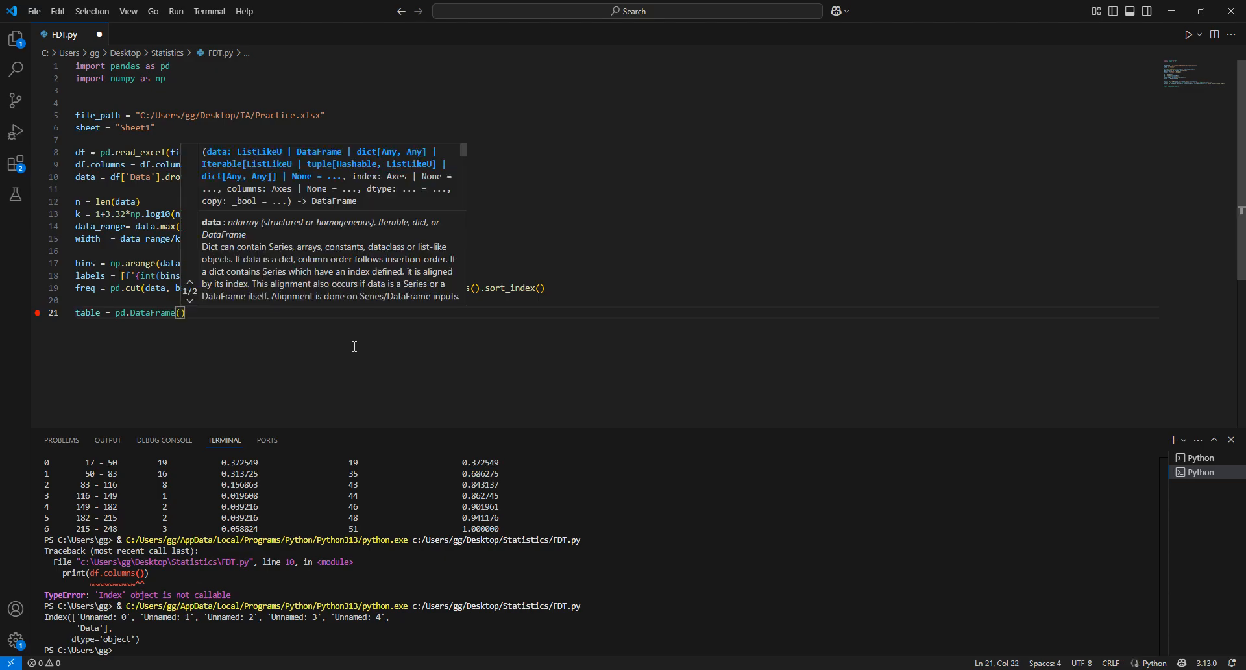
pyautogui.press('Return')
pyautogui.press('Return')
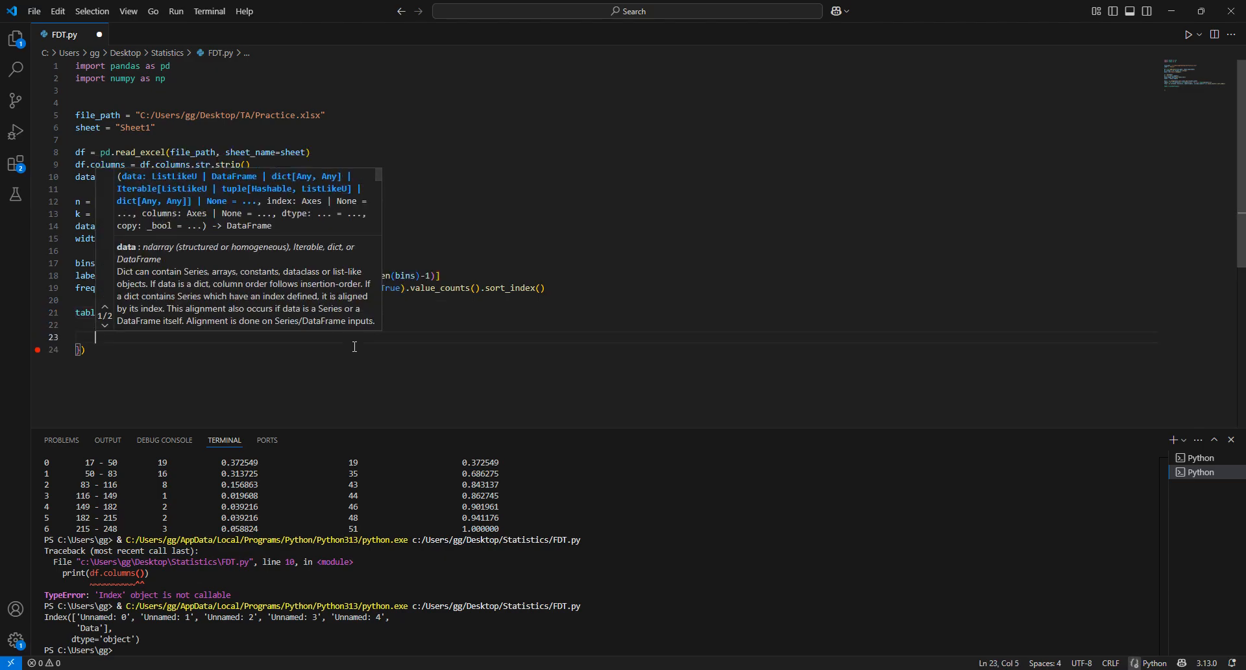
# Add the entry "Class intervals":freq.index, to the DataFrame dictionary on line 23
pyautogui.press('Down')
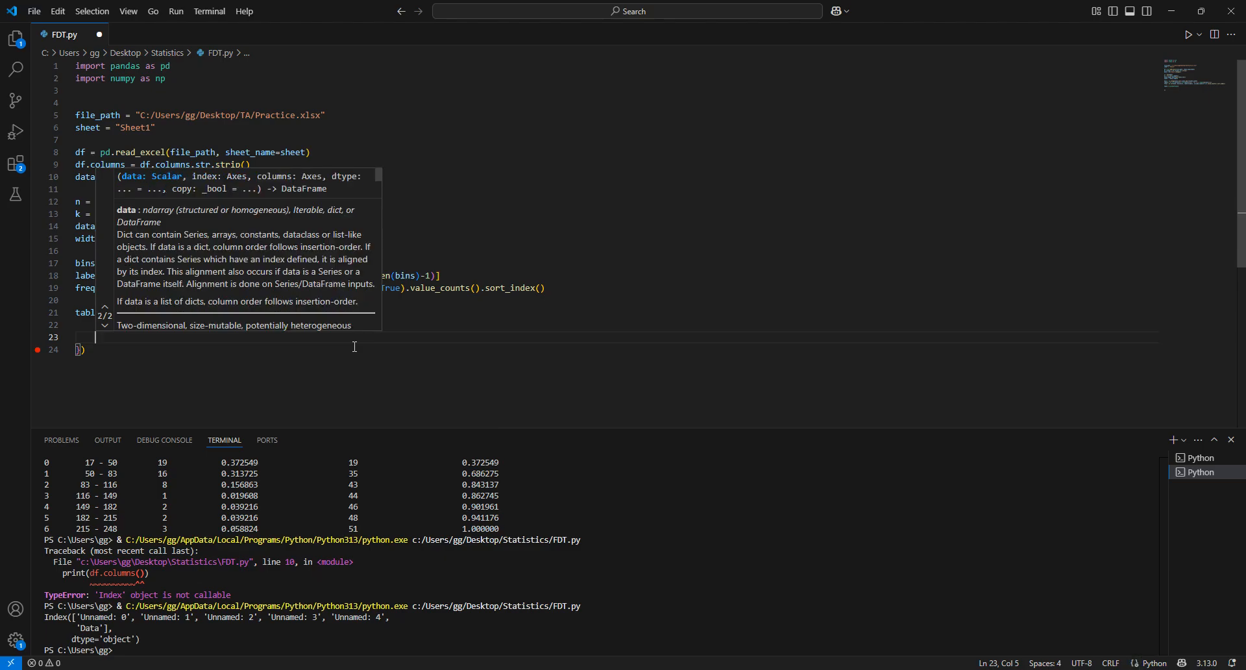
pyautogui.write('"Cl')
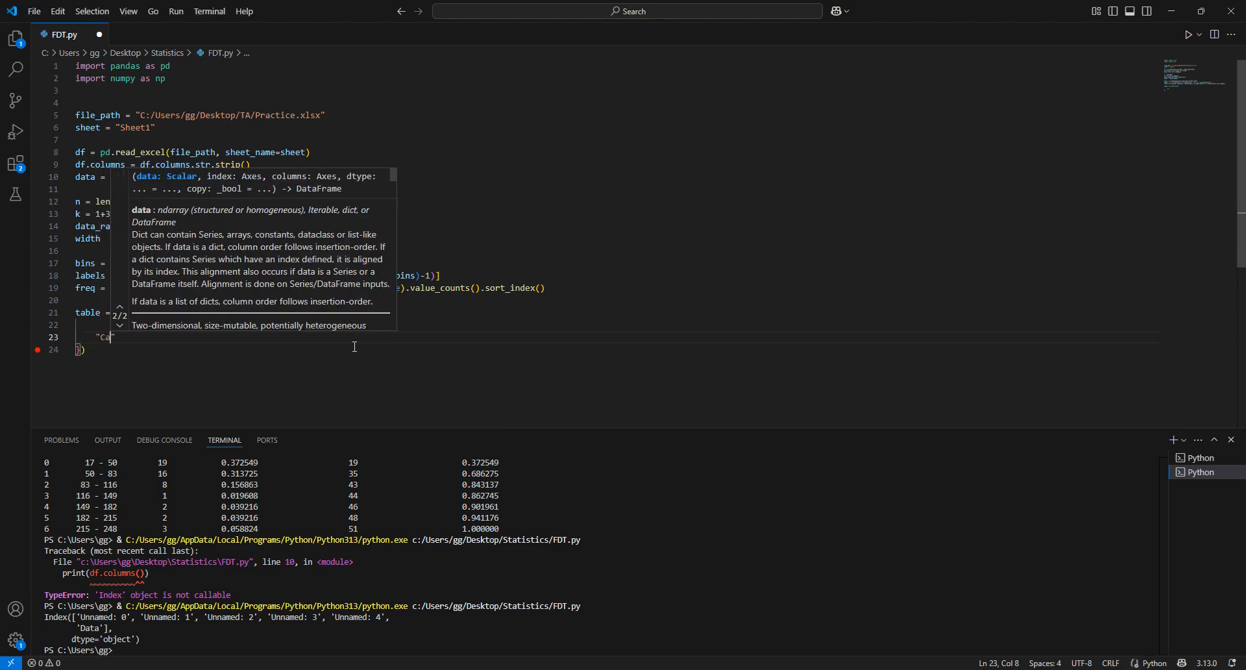
pyautogui.write('ass interv')
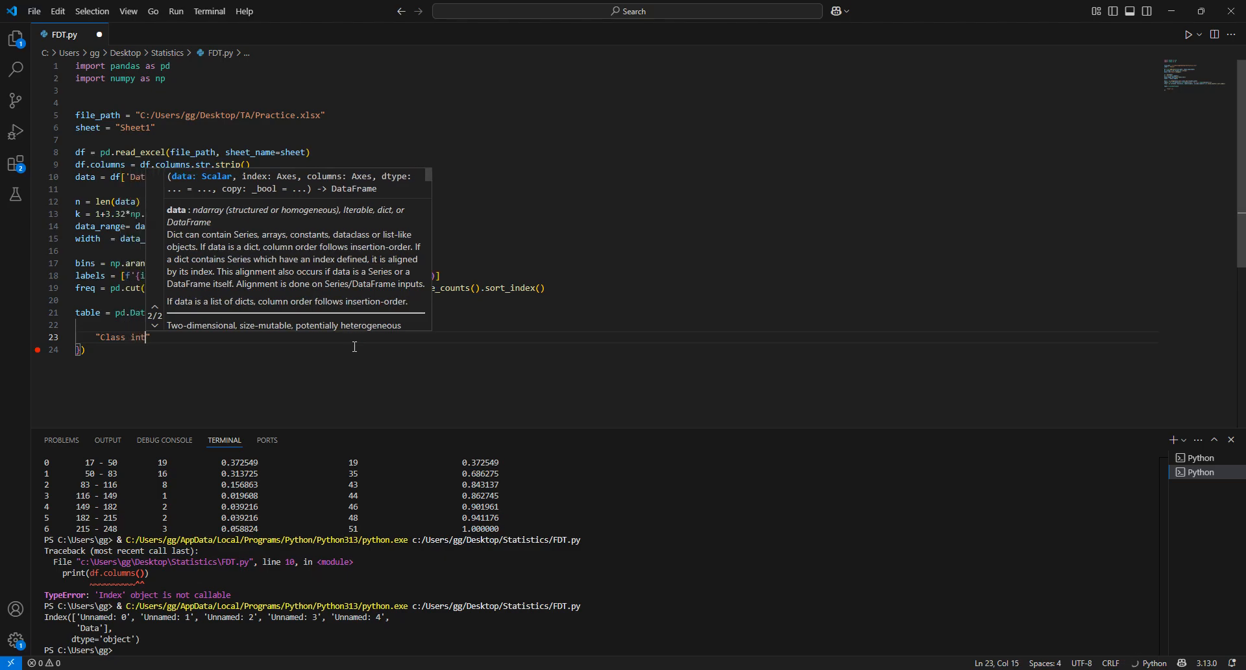
pyautogui.write('als')
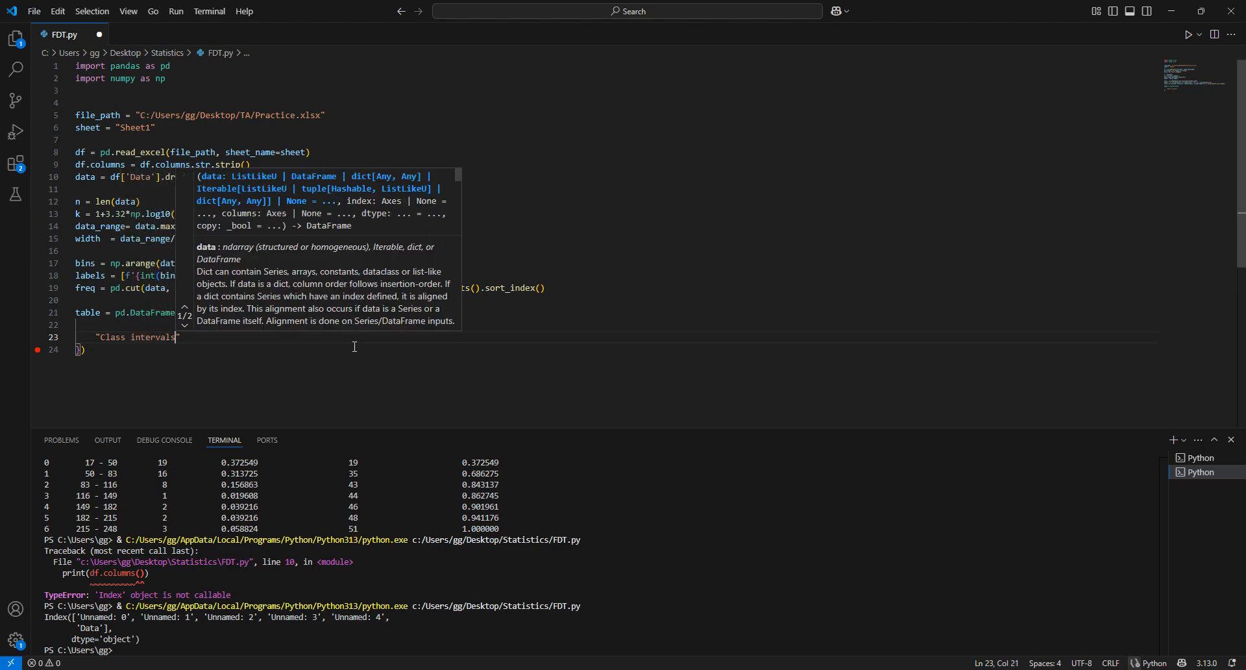
pyautogui.write('":')
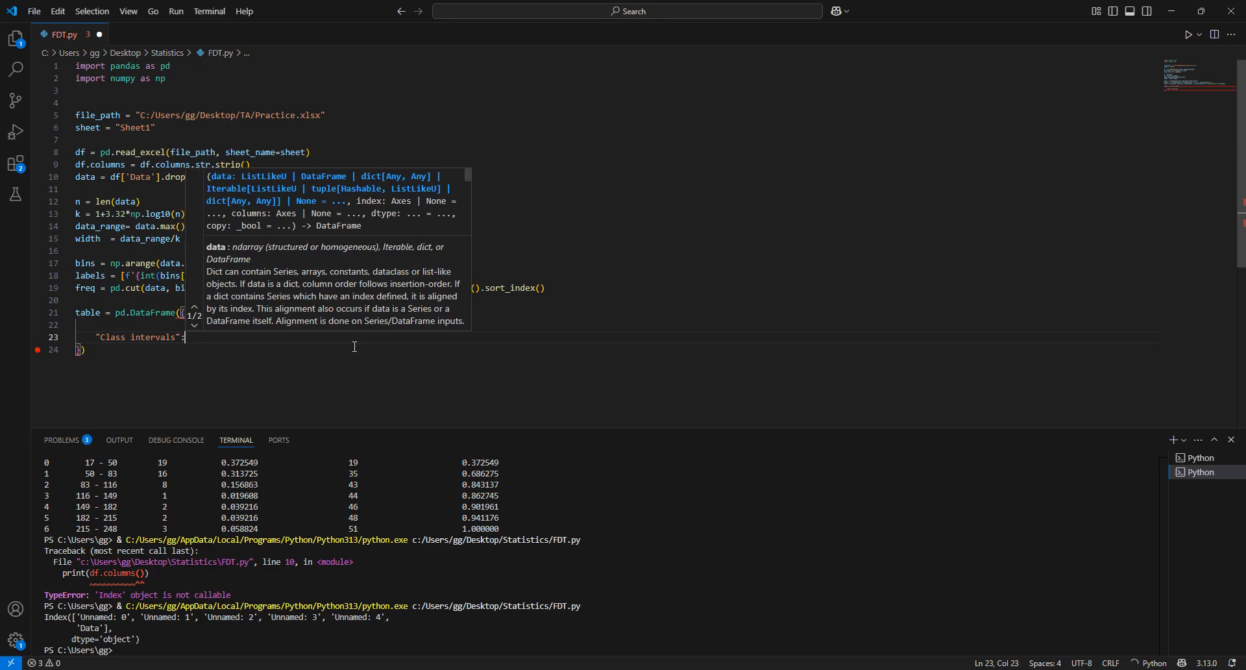
pyautogui.write('f')
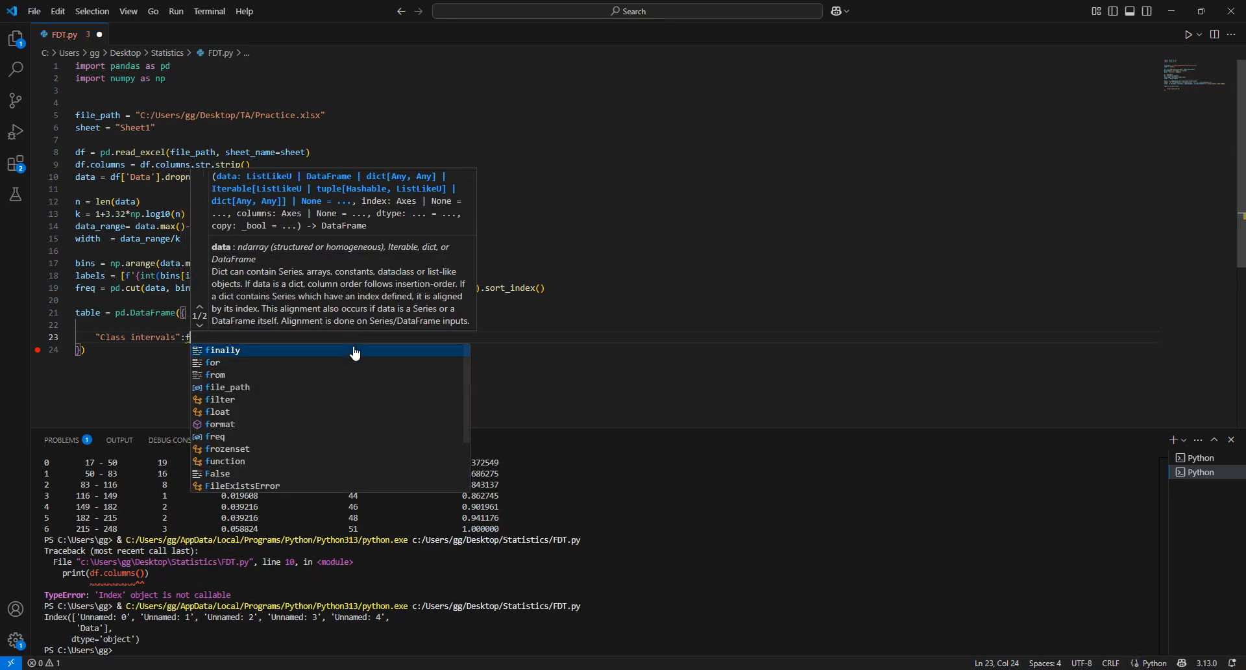
pyautogui.write('req.index')
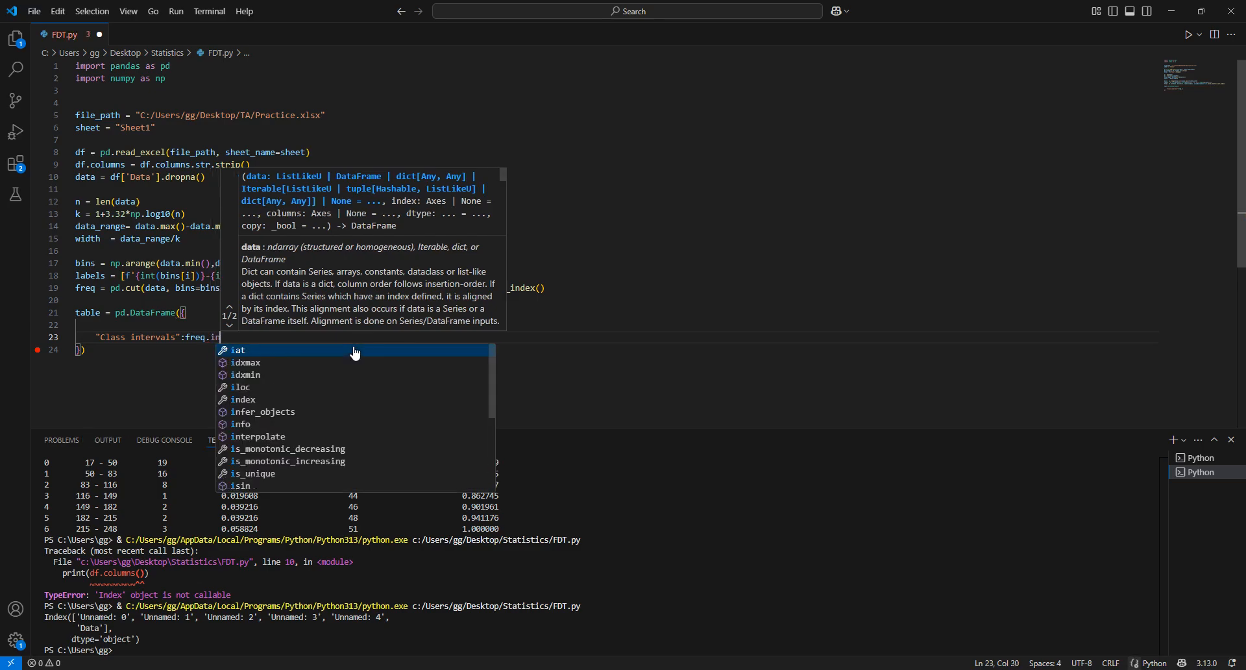
pyautogui.press('Tab')
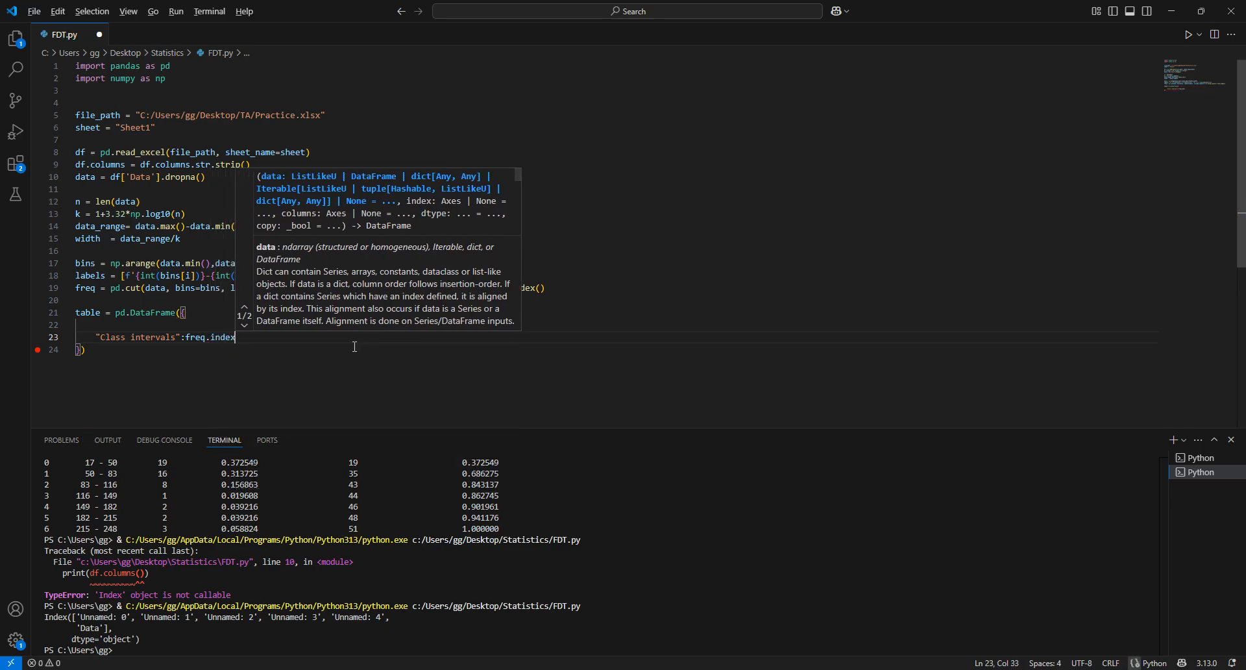
pyautogui.press('Return')
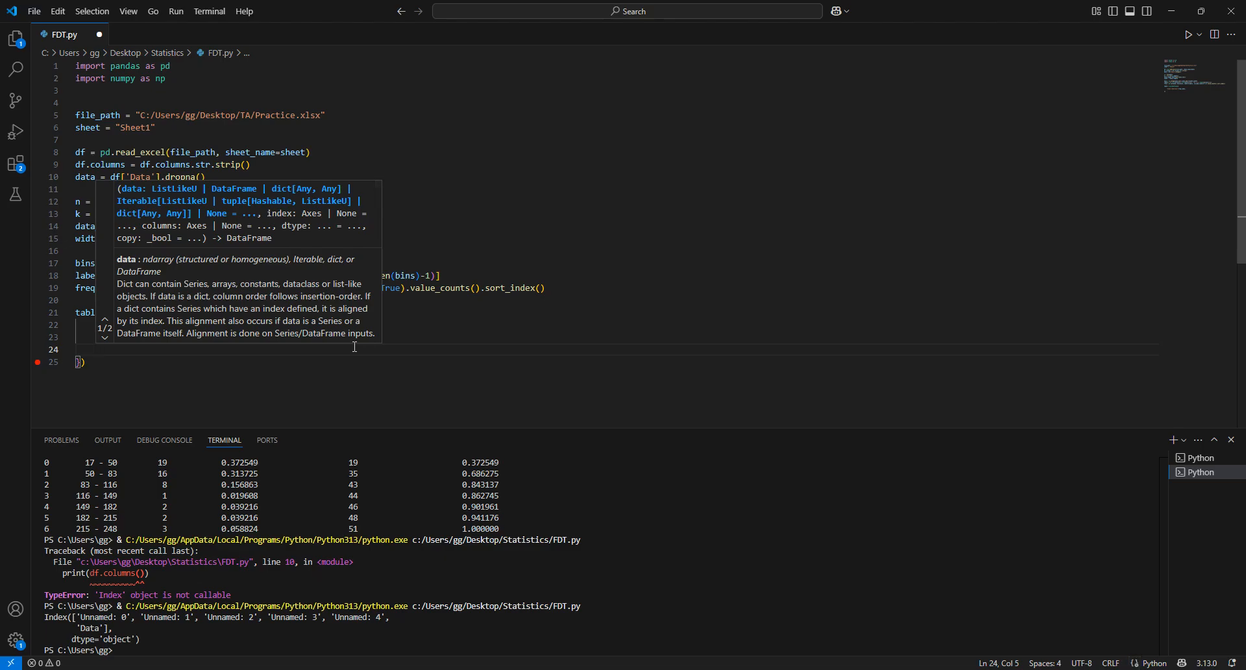
# Add the entry "Frequency":freq.values on line 24 and open a new line below the DataFrame's closing brackets
pyautogui.write('"')
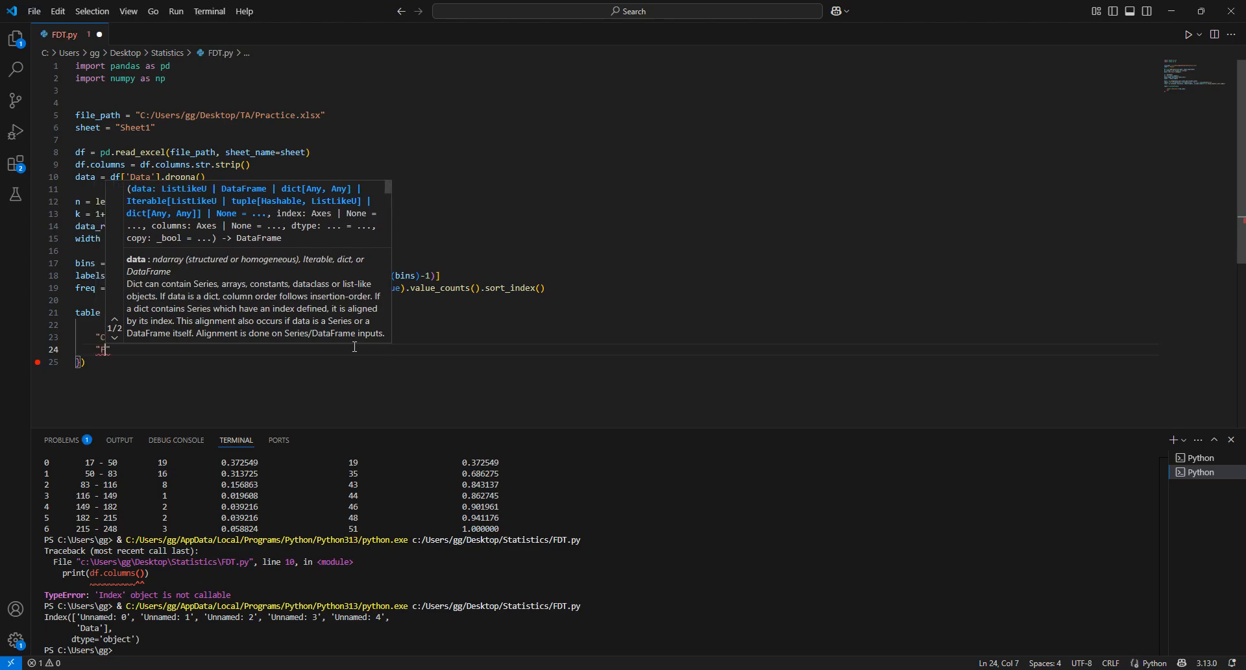
pyautogui.write('Frequency"')
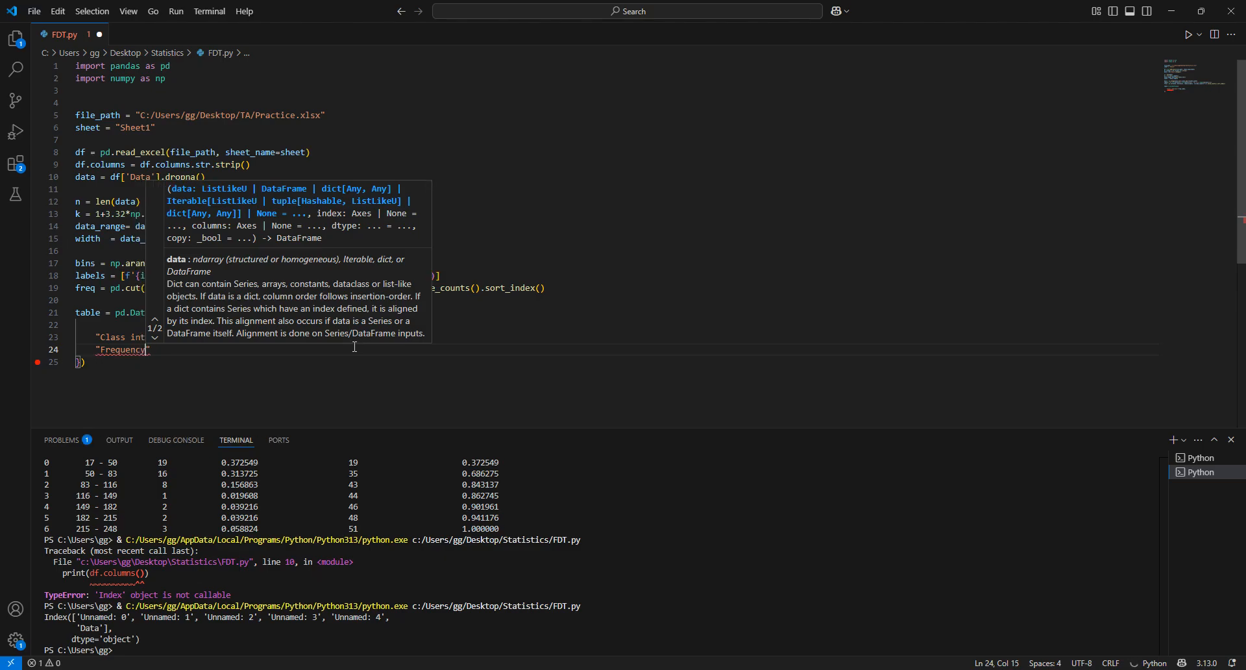
pyautogui.write(':freq.values')
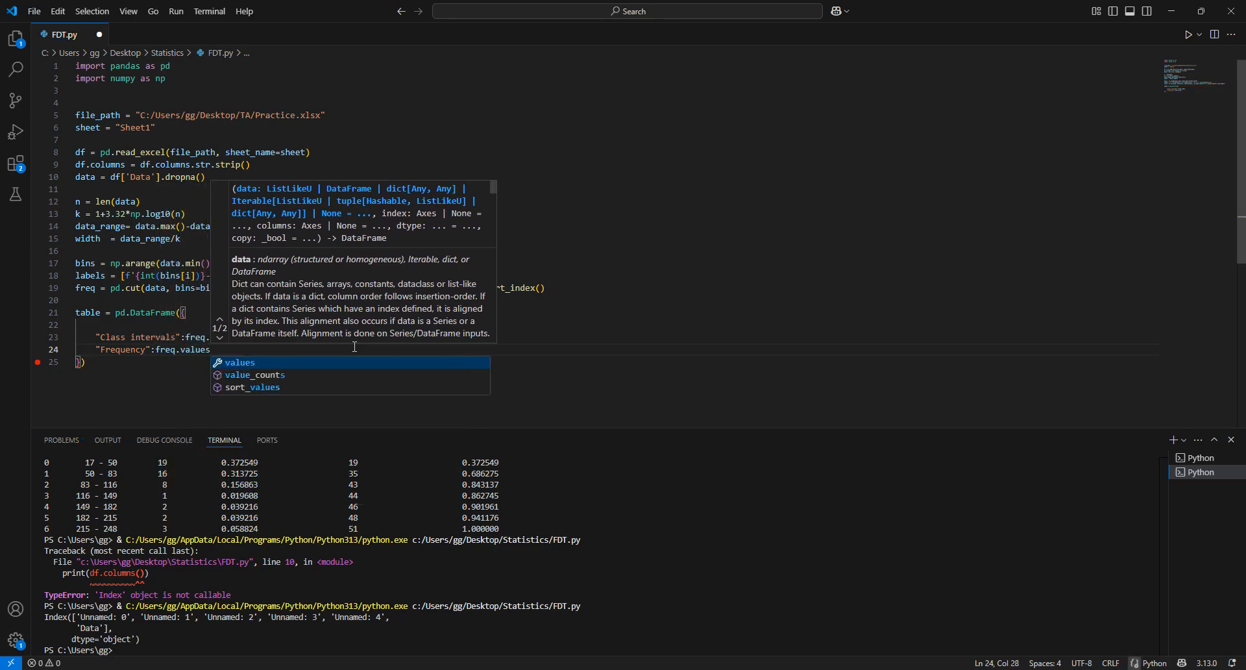
pyautogui.press('Escape')
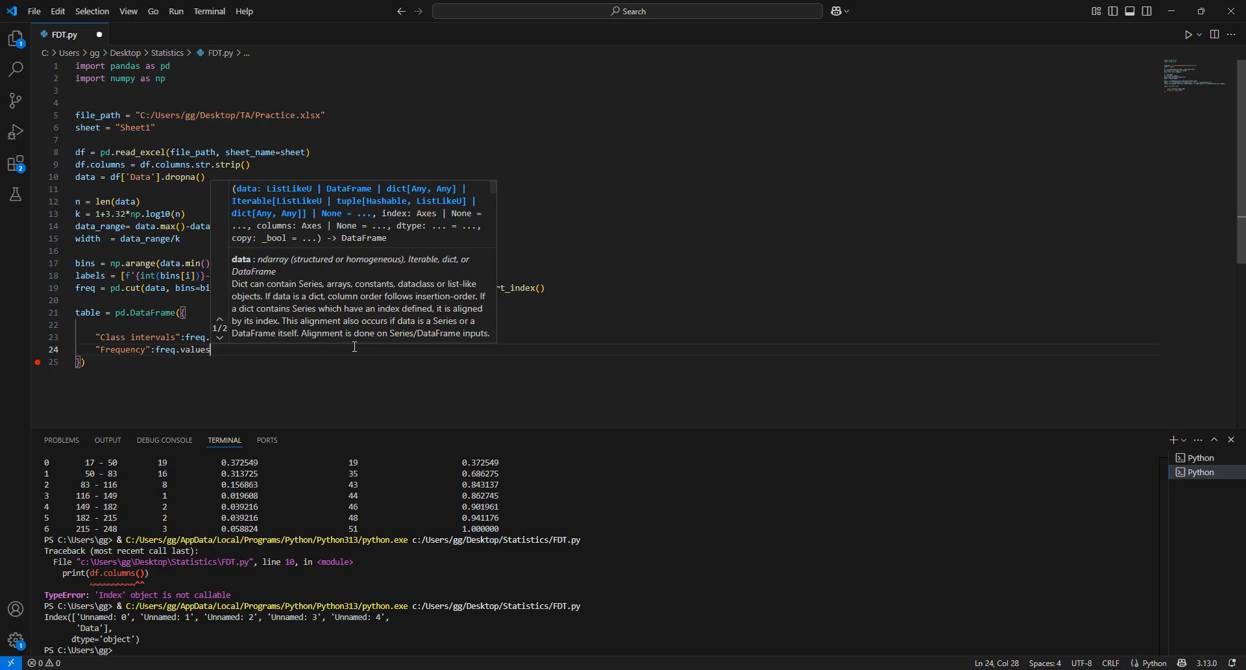
pyautogui.press('Down')
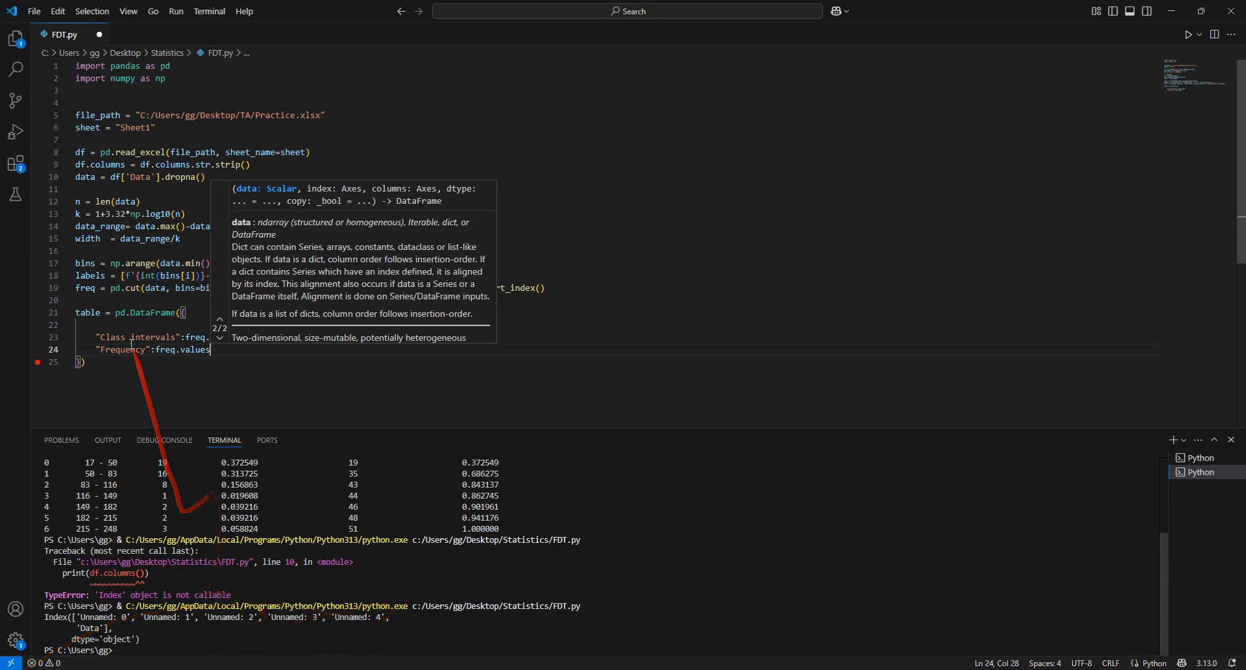
pyautogui.click(214, 361)
pyautogui.scroll(-4, 214, 357)
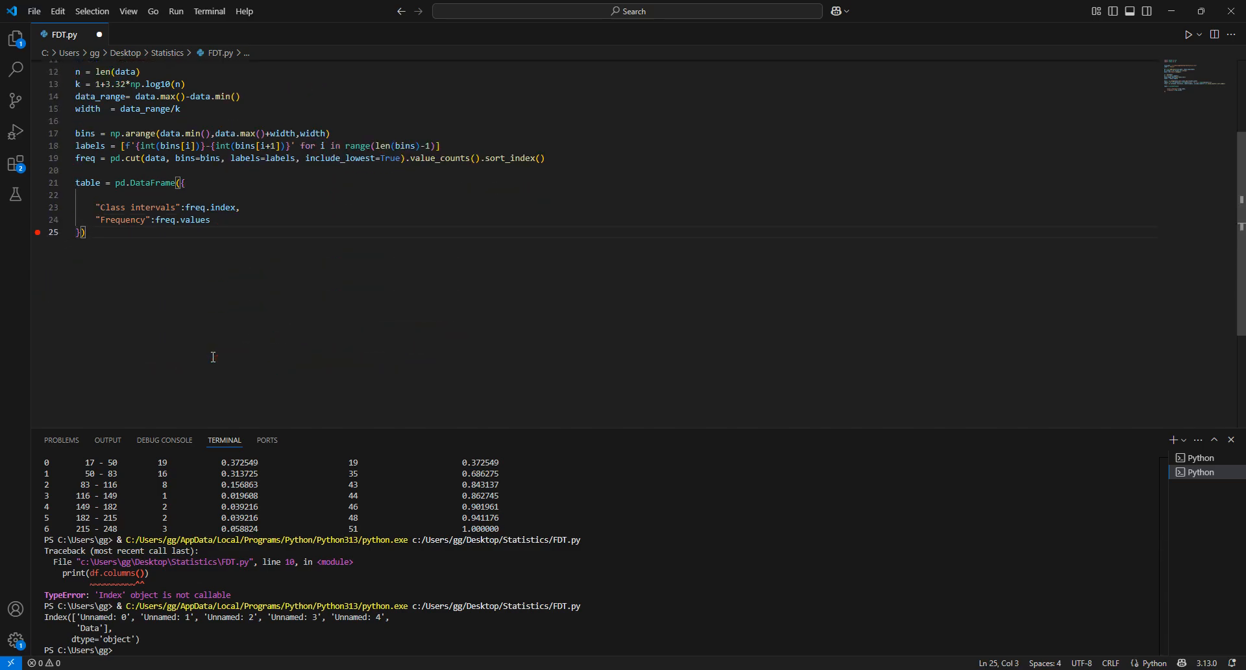
pyautogui.press('Return')
pyautogui.write('tabl')
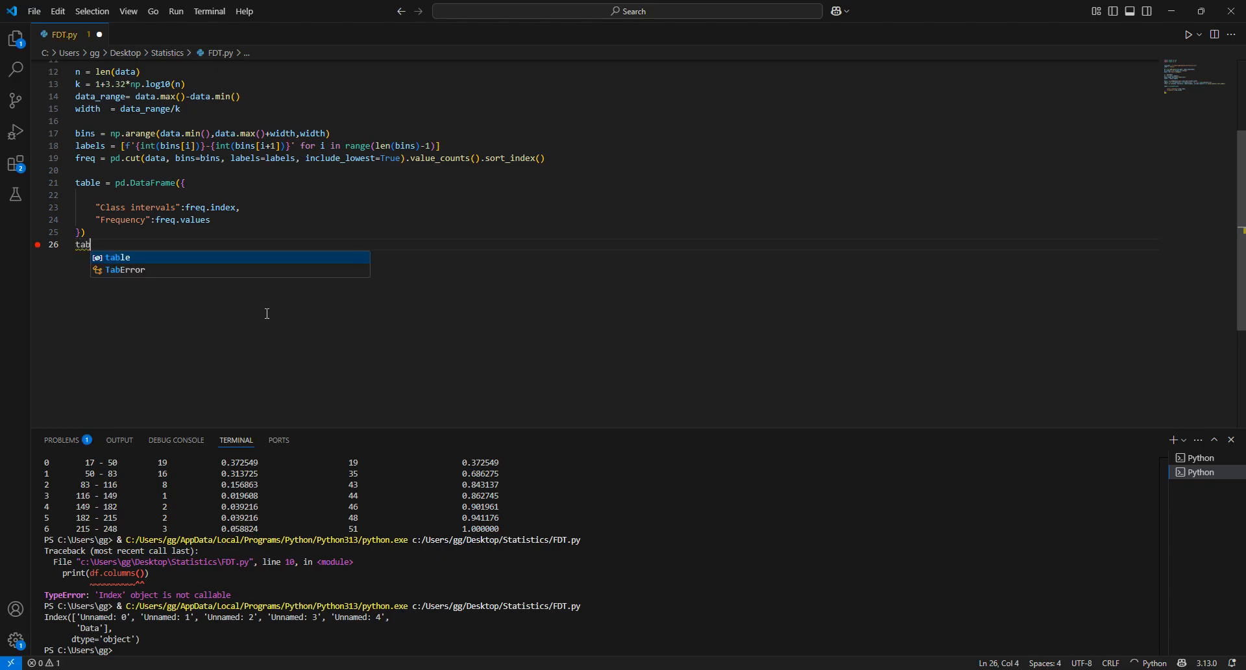
pyautogui.press('BackSpace')
pyautogui.press('BackSpace')
pyautogui.press('BackSpace')
pyautogui.press('BackSpace')
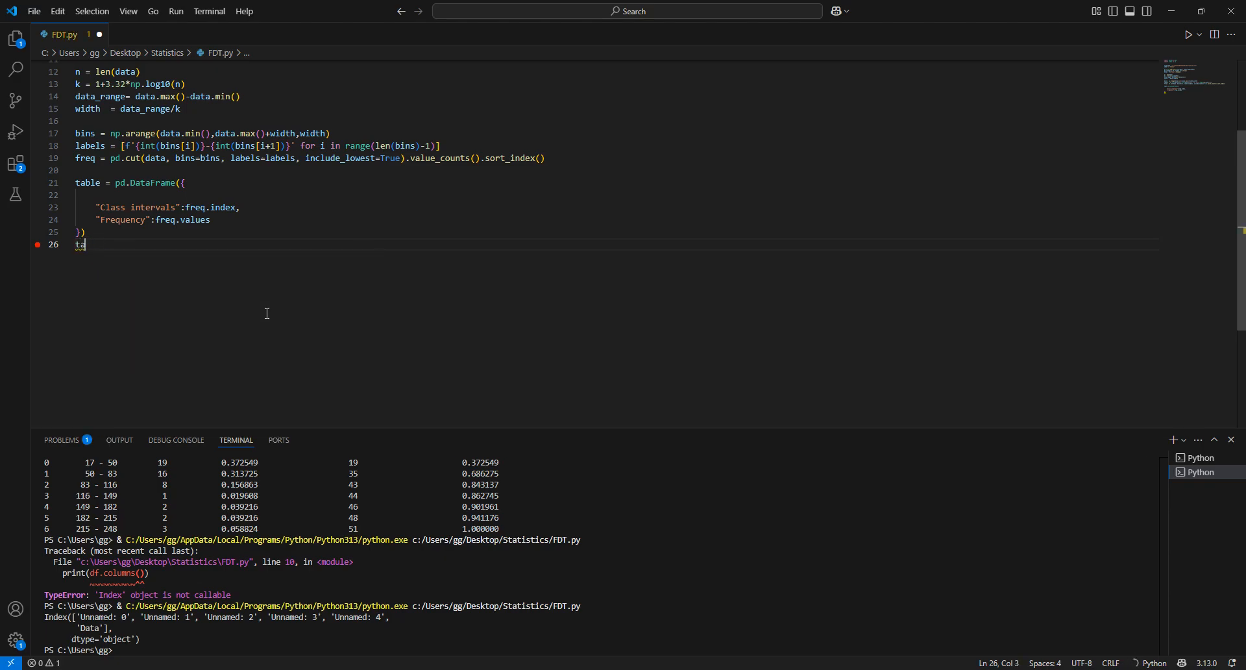
# Leave line 26 blank and start line 27 with table["Relative frequency"]=
pyautogui.press('Return')
pyautogui.write('table [')
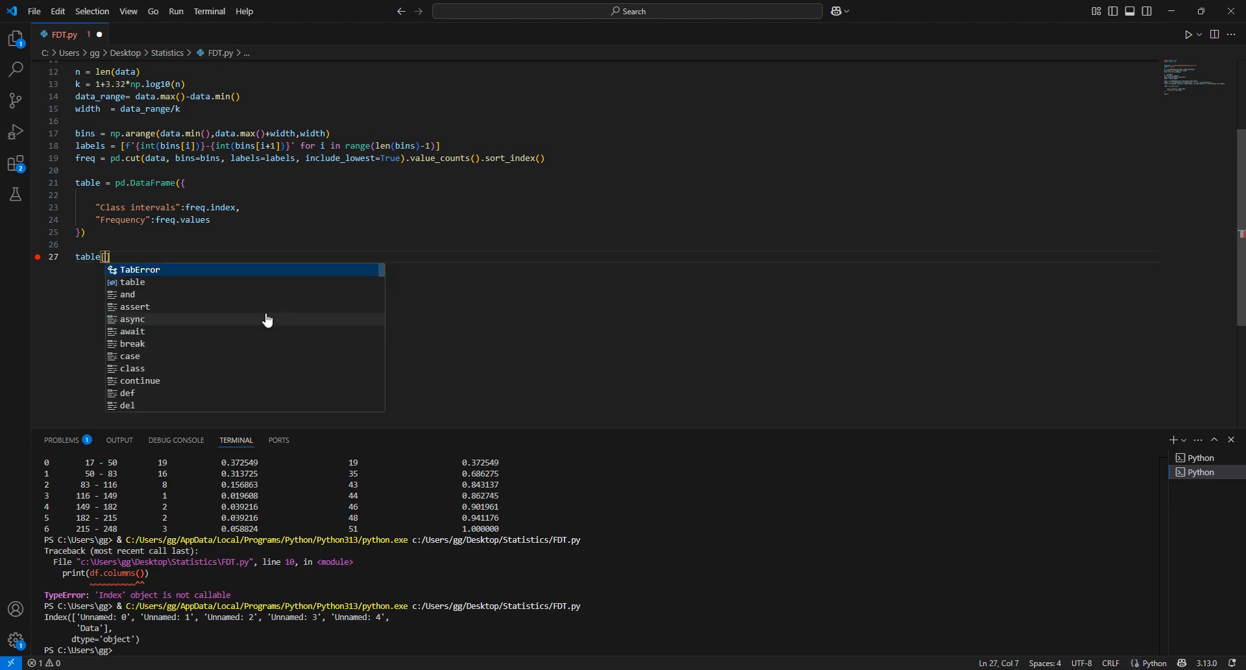
pyautogui.write('"Relative frequencyt')
pyautogui.press('BackSpace')
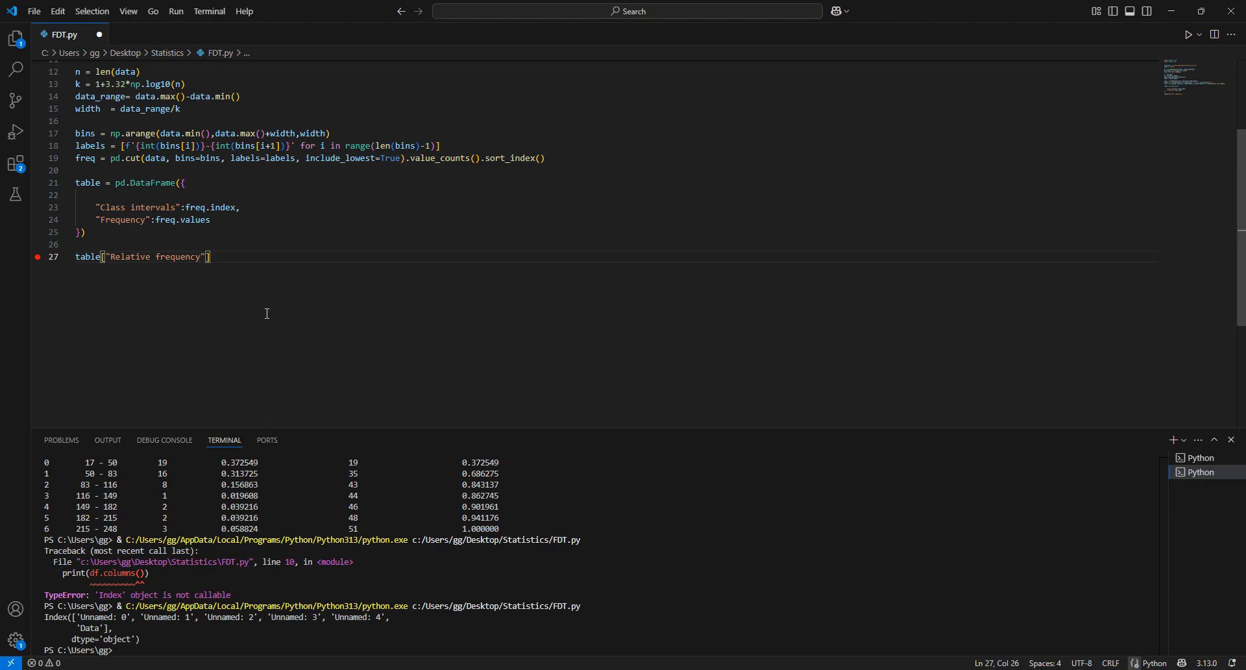
pyautogui.write('=')
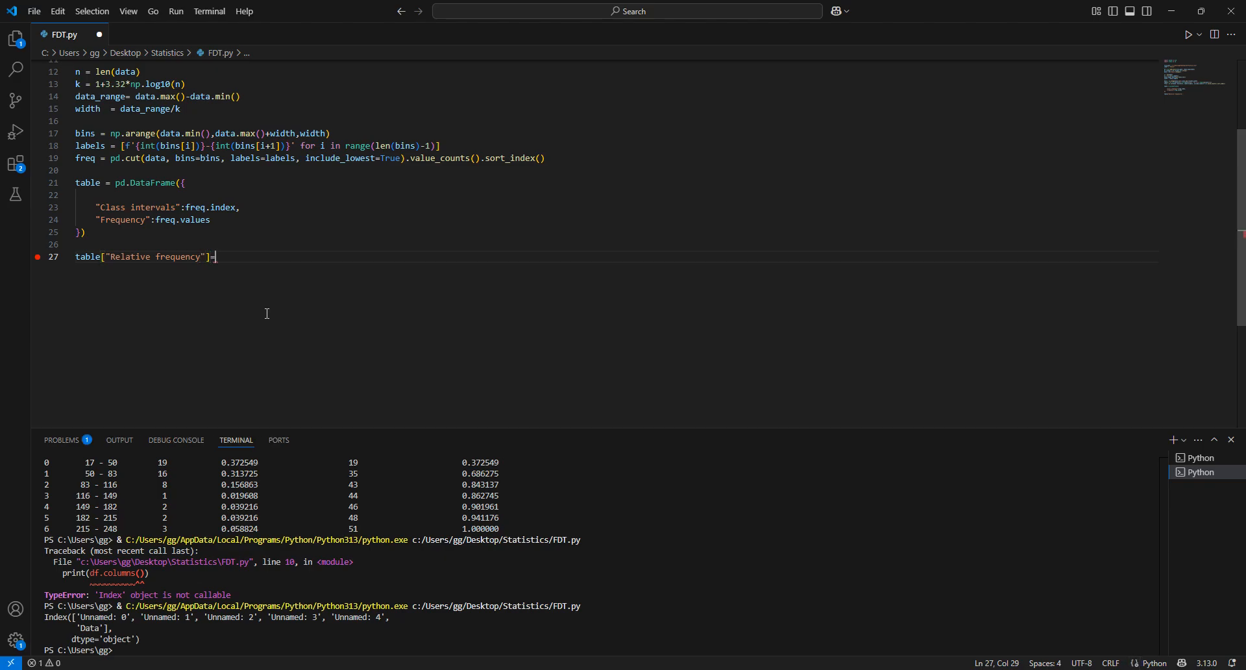
# Complete the relative frequency assignment on line 27 with table["Frequency"]/n
pyautogui.write('table["Freq')
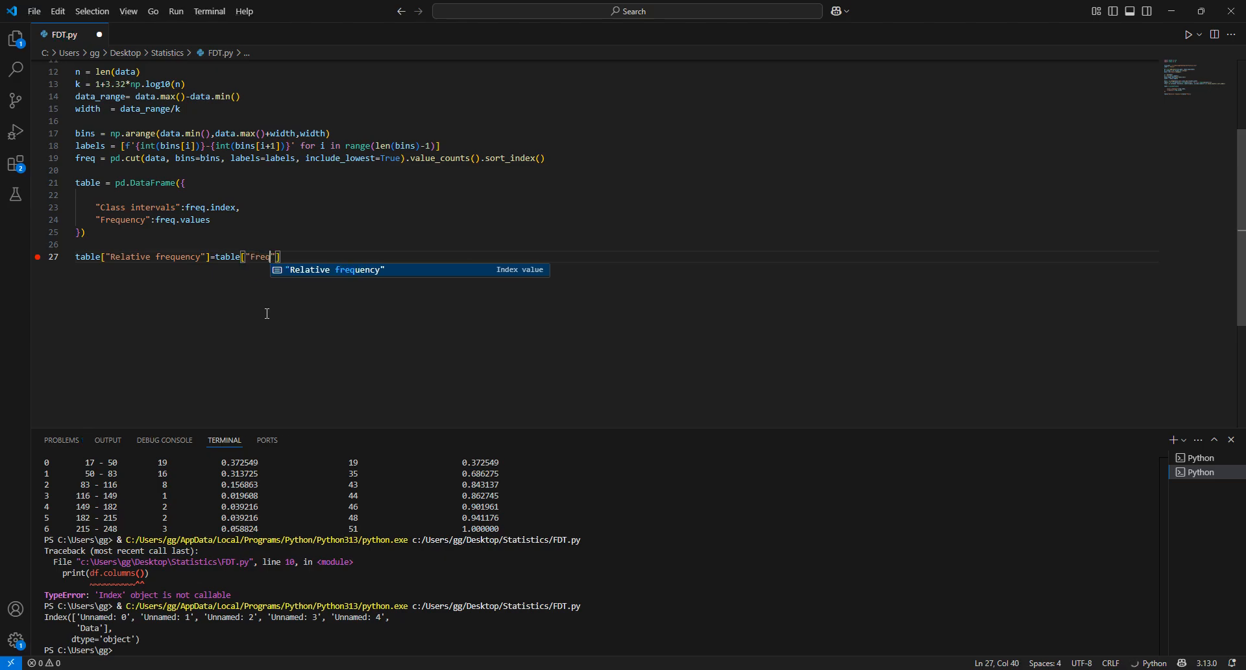
pyautogui.write('uecny')
pyautogui.press('BackSpace')
pyautogui.press('BackSpace')
pyautogui.press('BackSpace')
pyautogui.press('BackSpace')
pyautogui.write('ency"]')
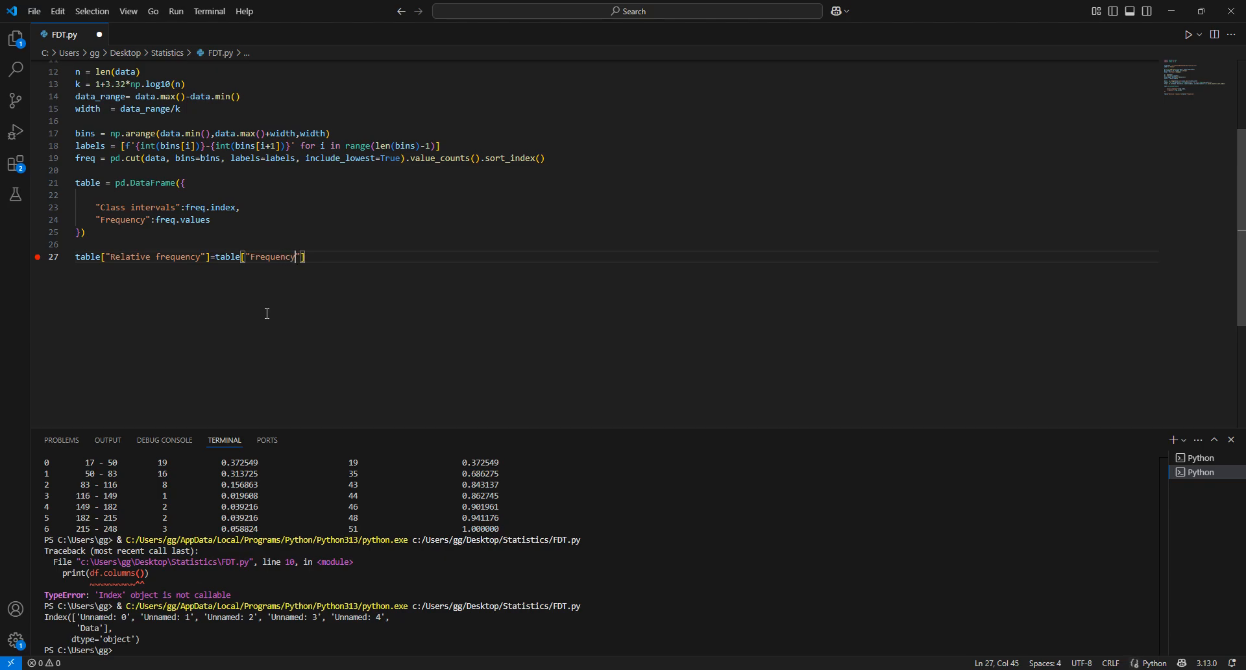
pyautogui.write('/n')
# Write table["Cumulative frequency"]=table["Frequecny"] on line 28
pyautogui.press('Return')
pyautogui.write('table')
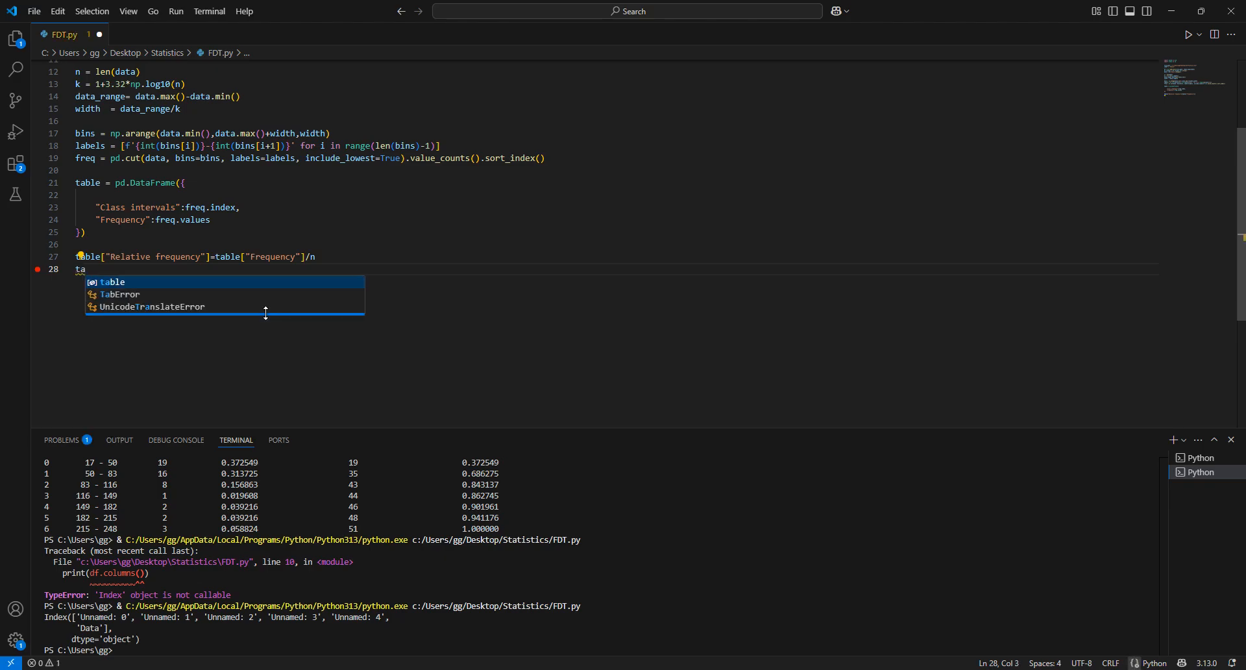
pyautogui.press('Tab')
pyautogui.write('[')
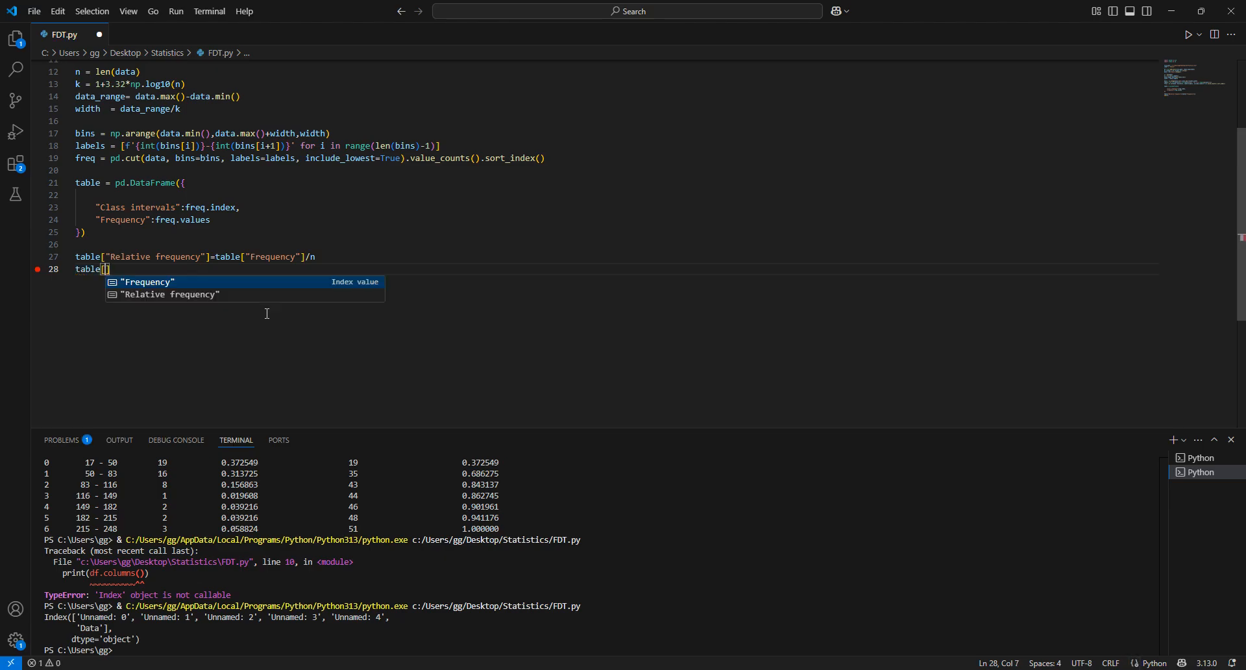
pyautogui.write('"')
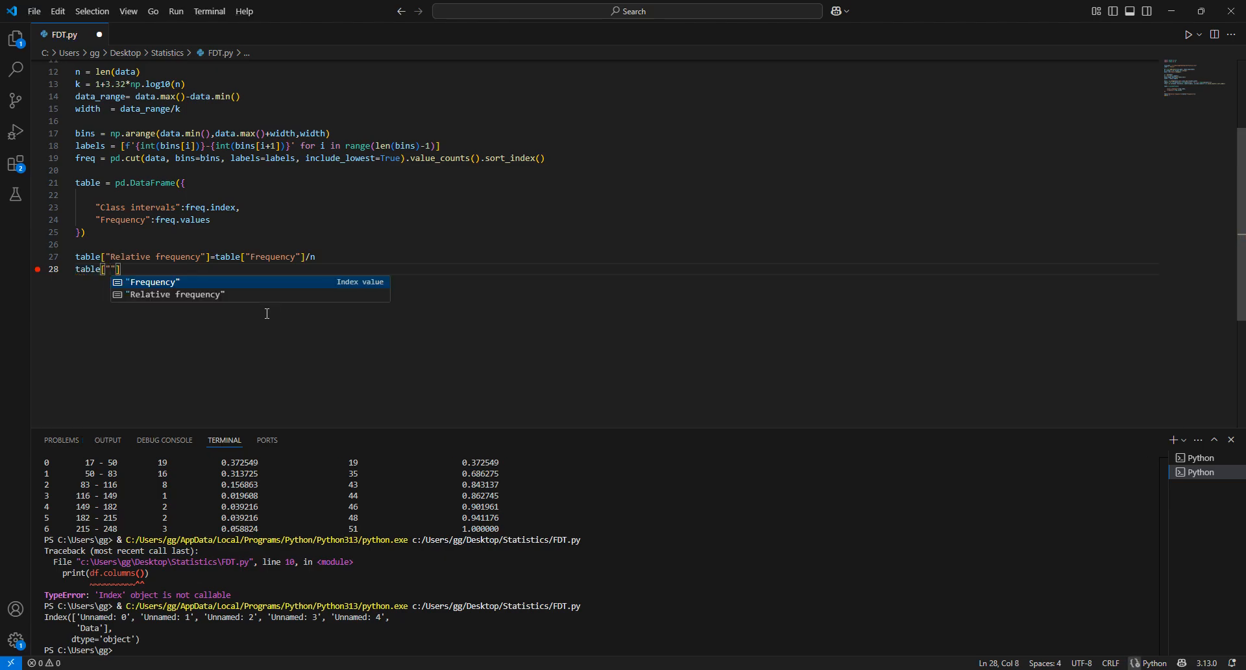
pyautogui.write('Cumulative frequency"]=table')
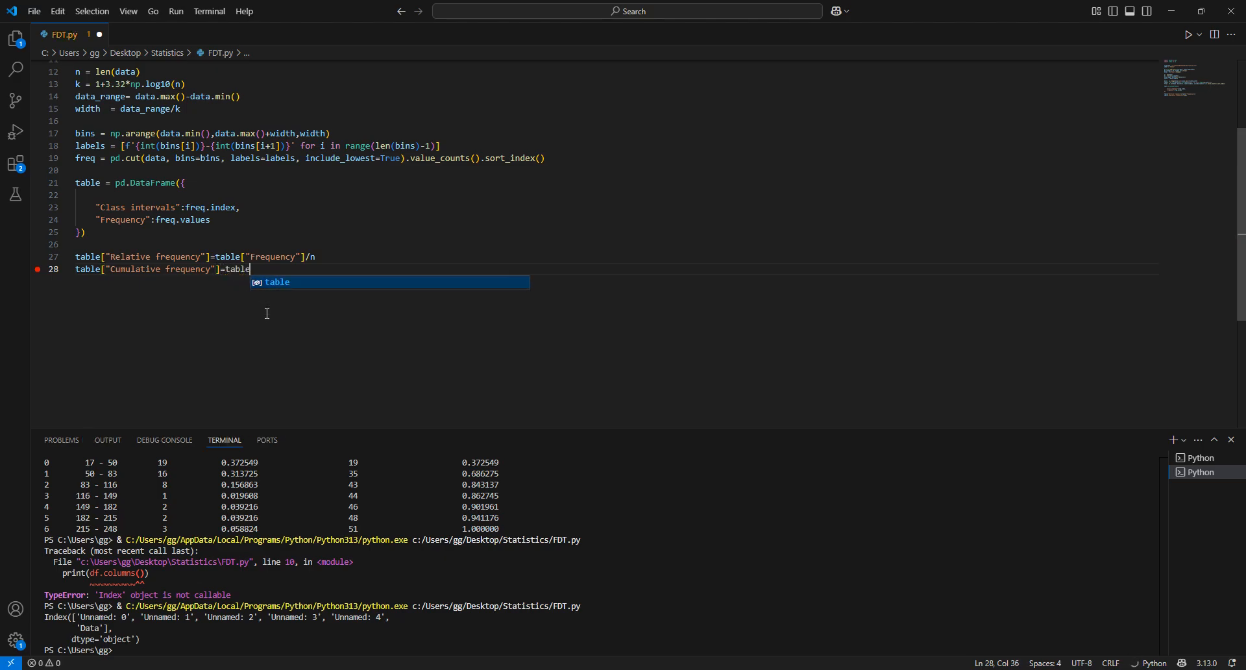
pyautogui.write('[')
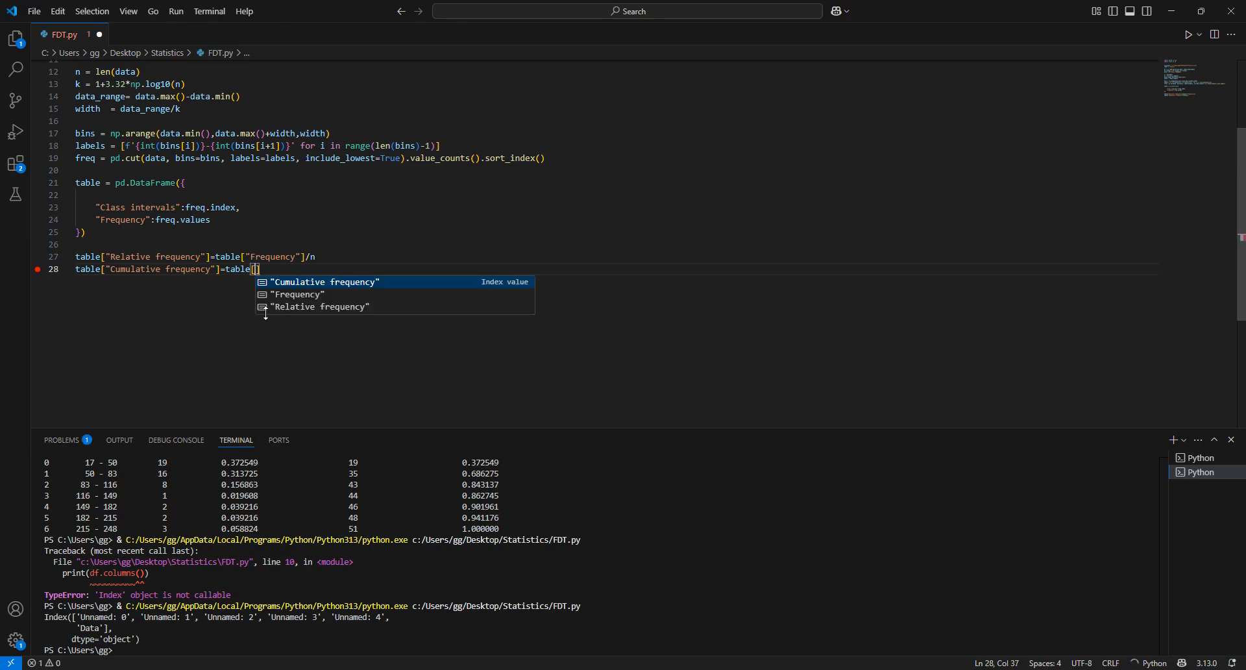
pyautogui.write('"')
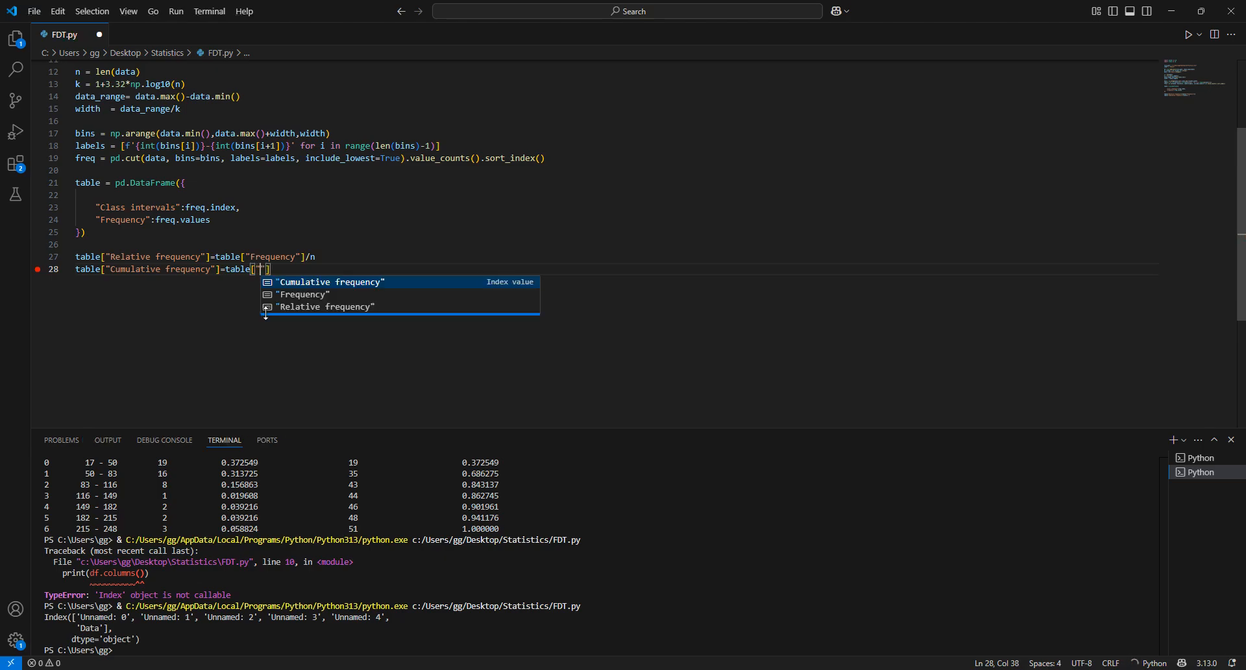
pyautogui.press('Escape')
pyautogui.write('Frequecny"]')
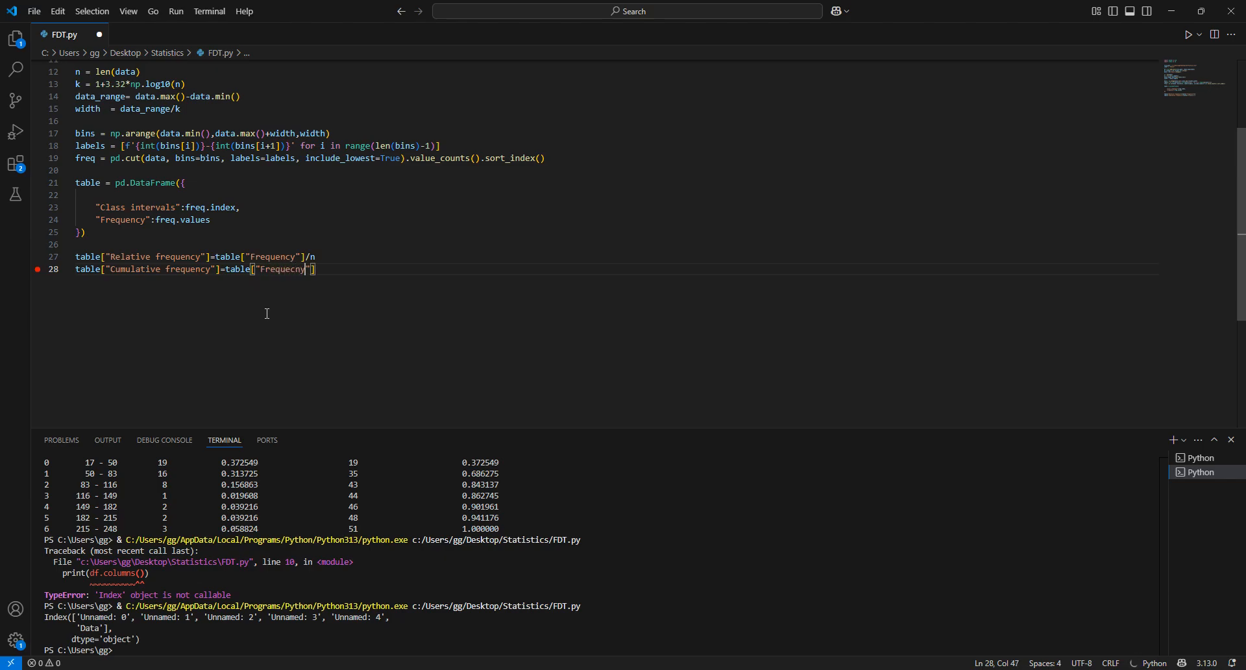
# Append .cumsum() to the cumulative frequency assignment on line 28
pyautogui.write('.sum')
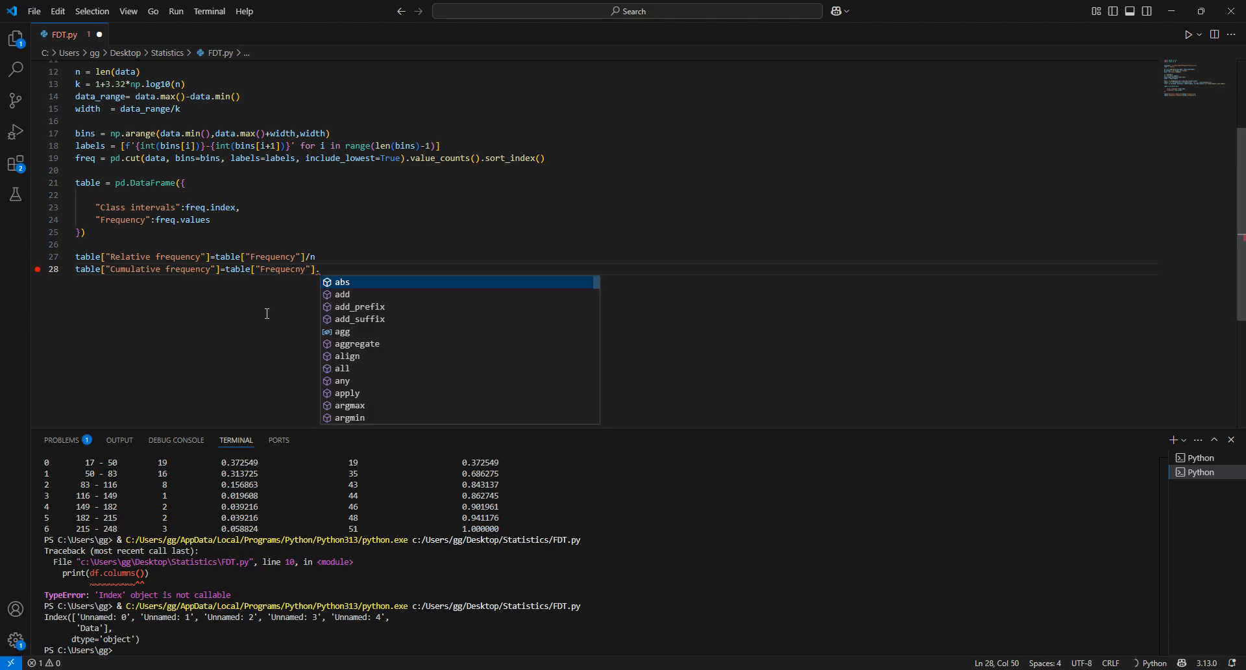
pyautogui.press('BackSpace')
pyautogui.press('BackSpace')
pyautogui.press('BackSpace')
pyautogui.press('Escape')
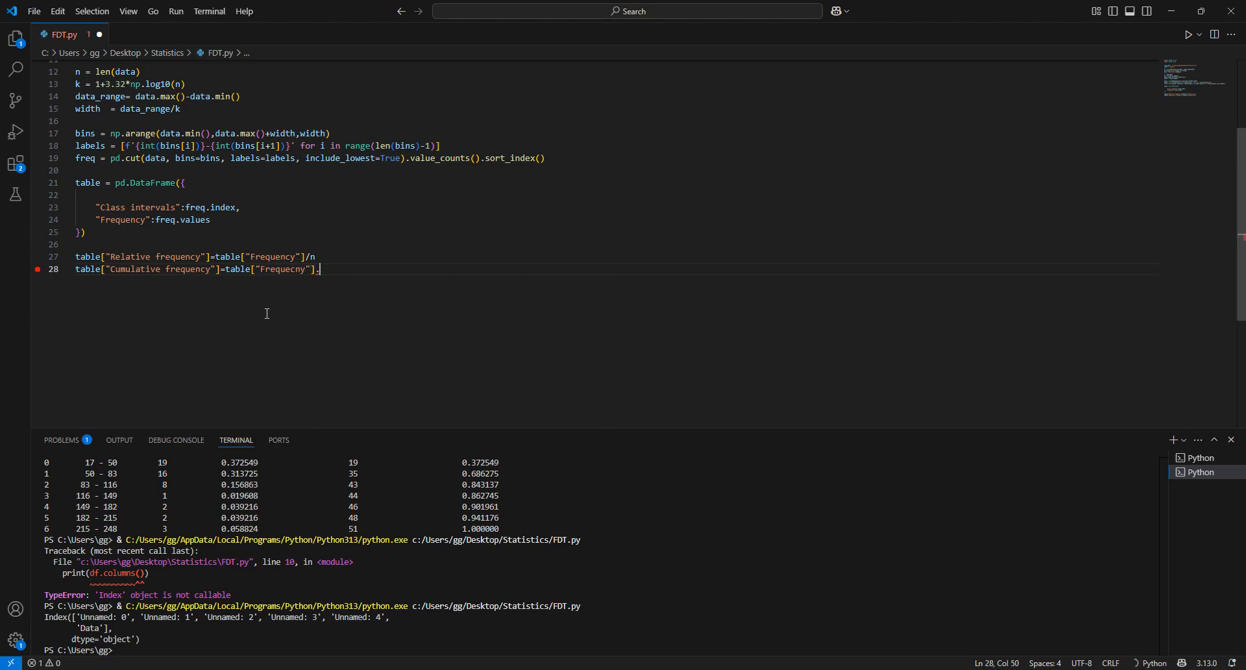
pyautogui.write('cum')
pyautogui.press('Down')
pyautogui.press('Down')
pyautogui.press('Down')
pyautogui.press('Return')
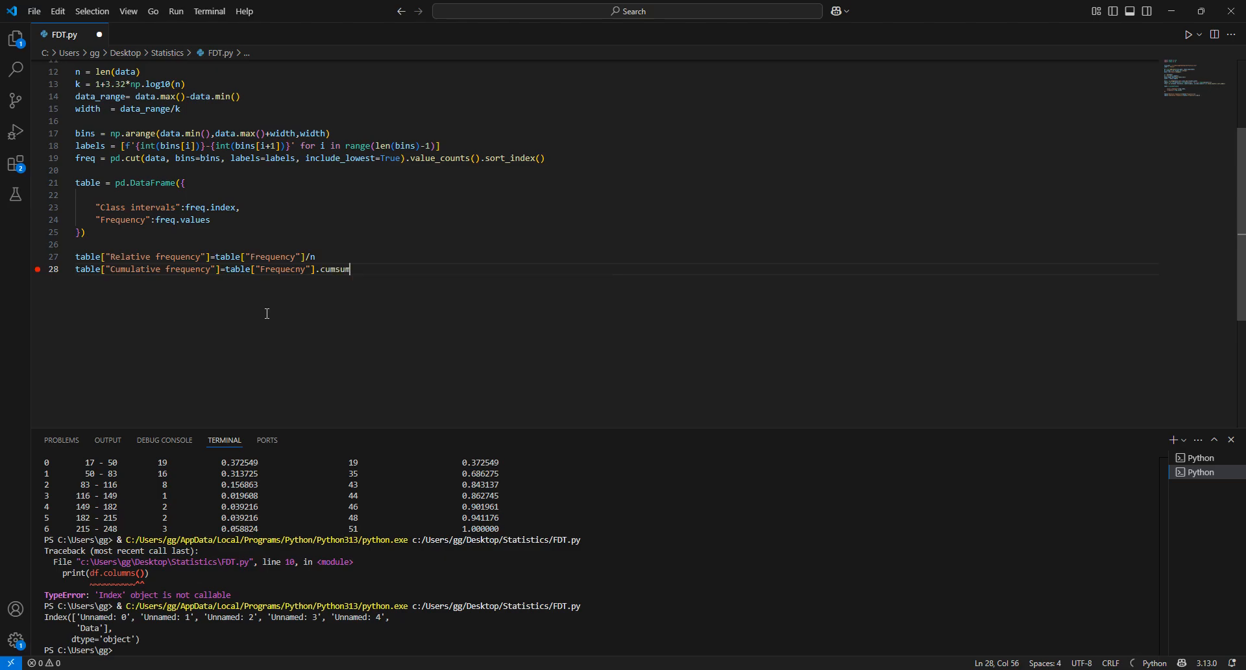
pyautogui.write('()')
# Start line 29 with table["Cumulative Relative frequecny"]=
pyautogui.press('Return')
pyautogui.write('table')
pyautogui.write('[')
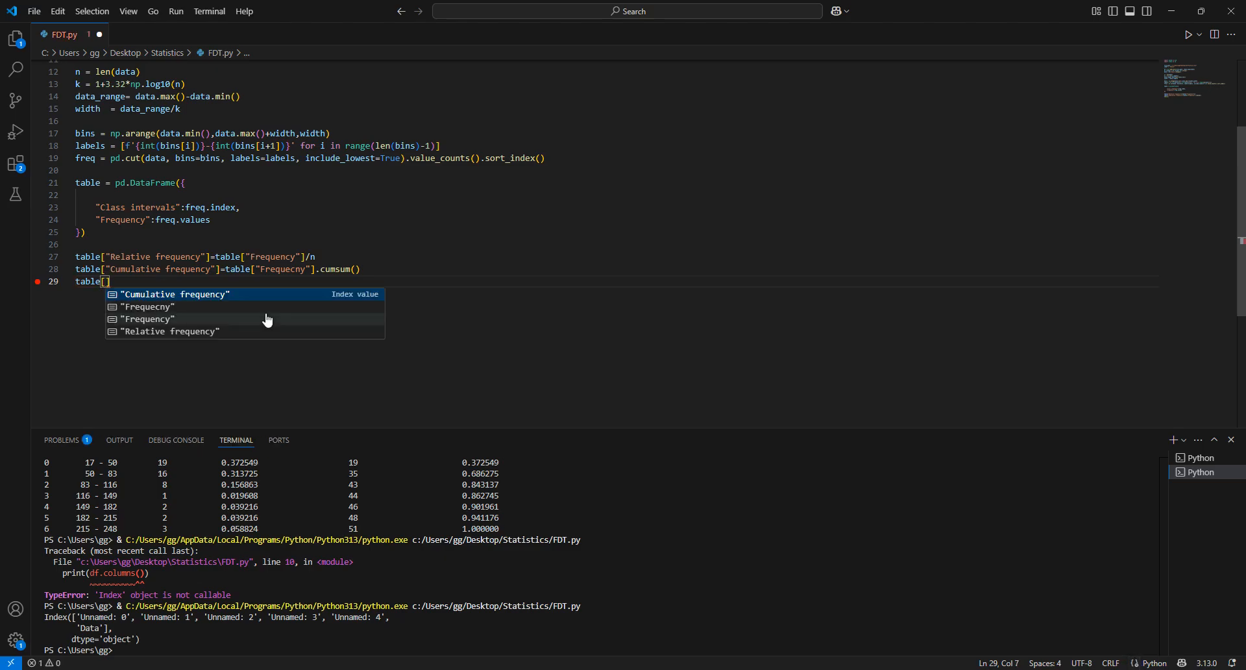
pyautogui.write('"Cumulative')
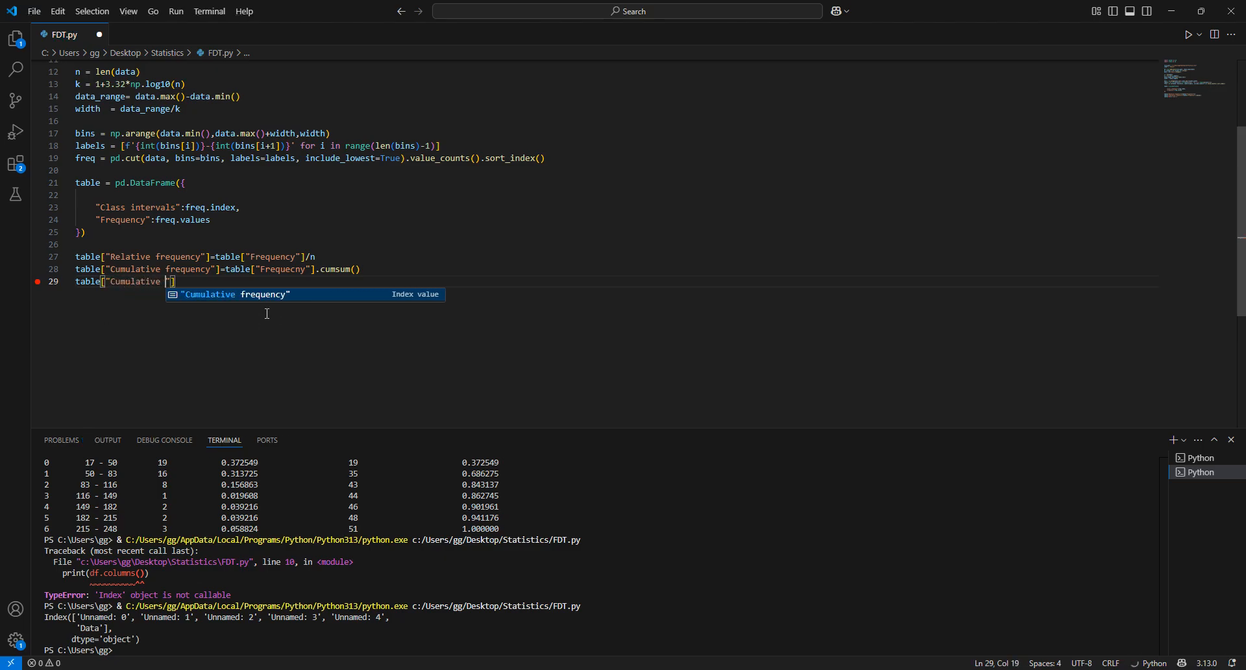
pyautogui.write(' f')
pyautogui.press('BackSpace')
pyautogui.write('Relative frequecny"]')
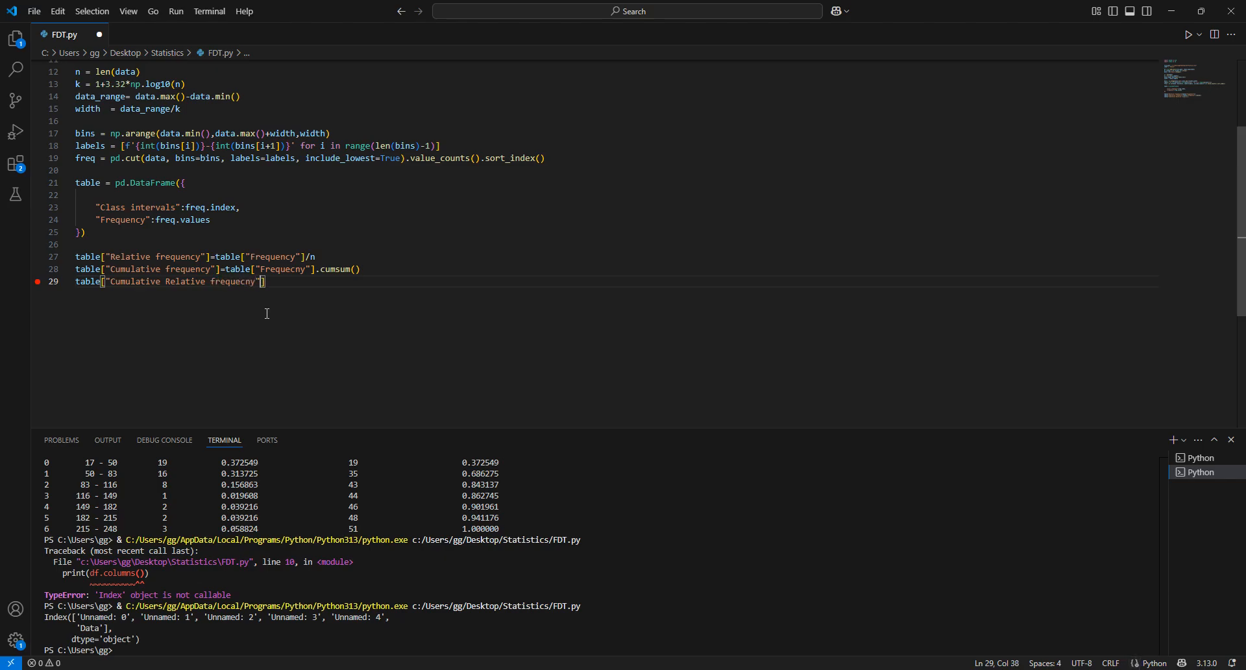
pyautogui.write('=')
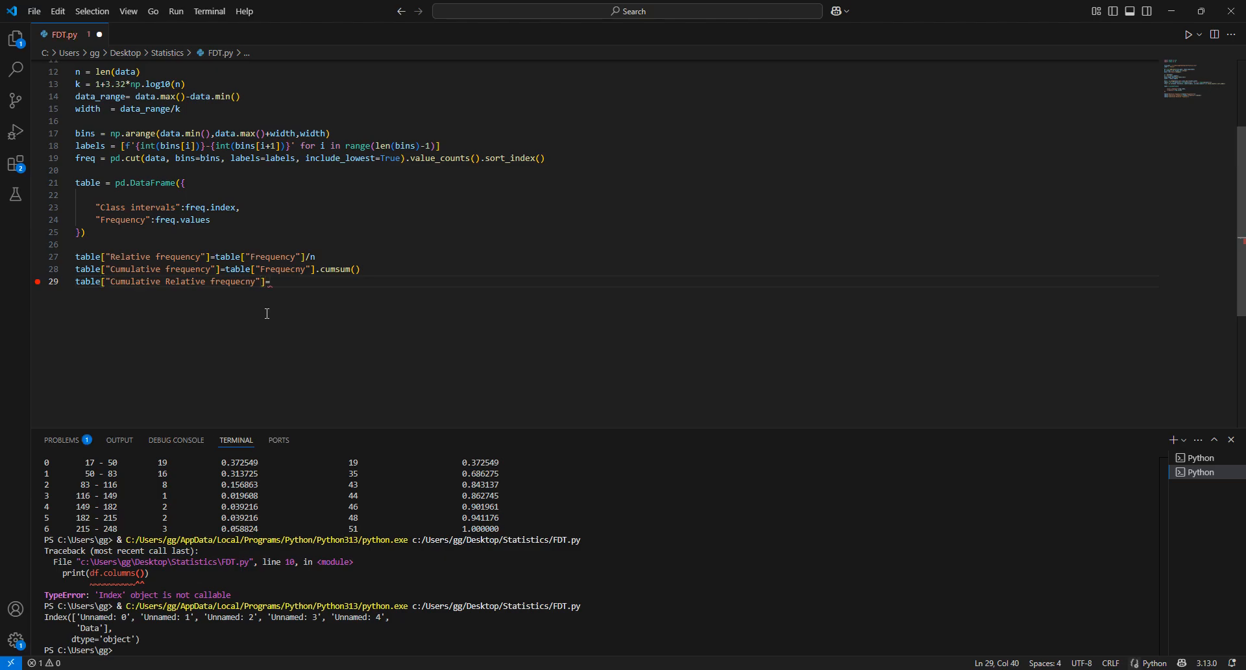
# Complete the cumulative relative frequency assignment on line 29 with table["Relative frequency"].cumsum()
pyautogui.write('table')
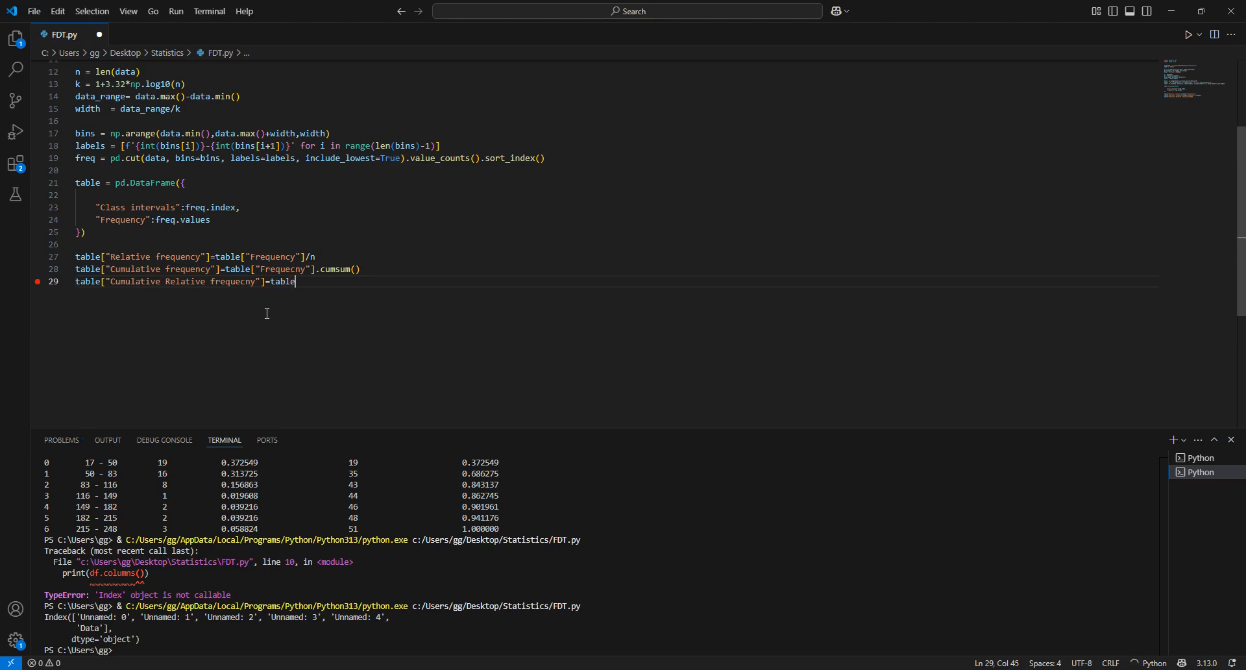
pyautogui.write('["R')
pyautogui.press('Tab')
pyautogui.write('.')
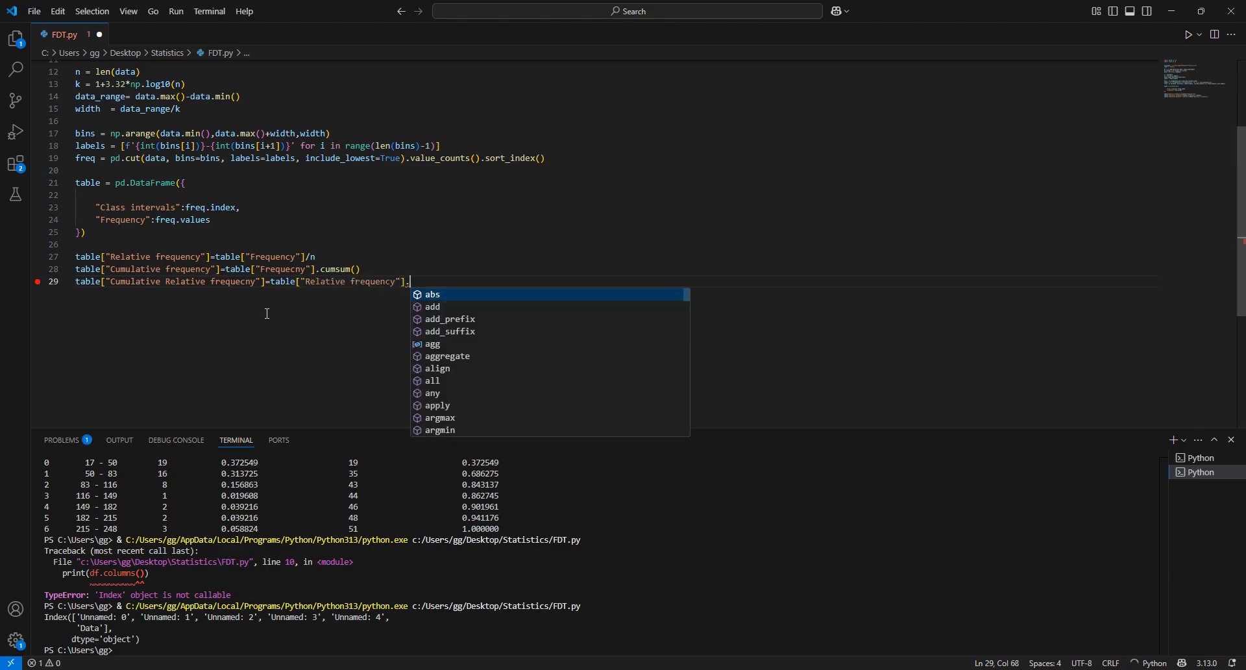
pyautogui.write('cumsum')
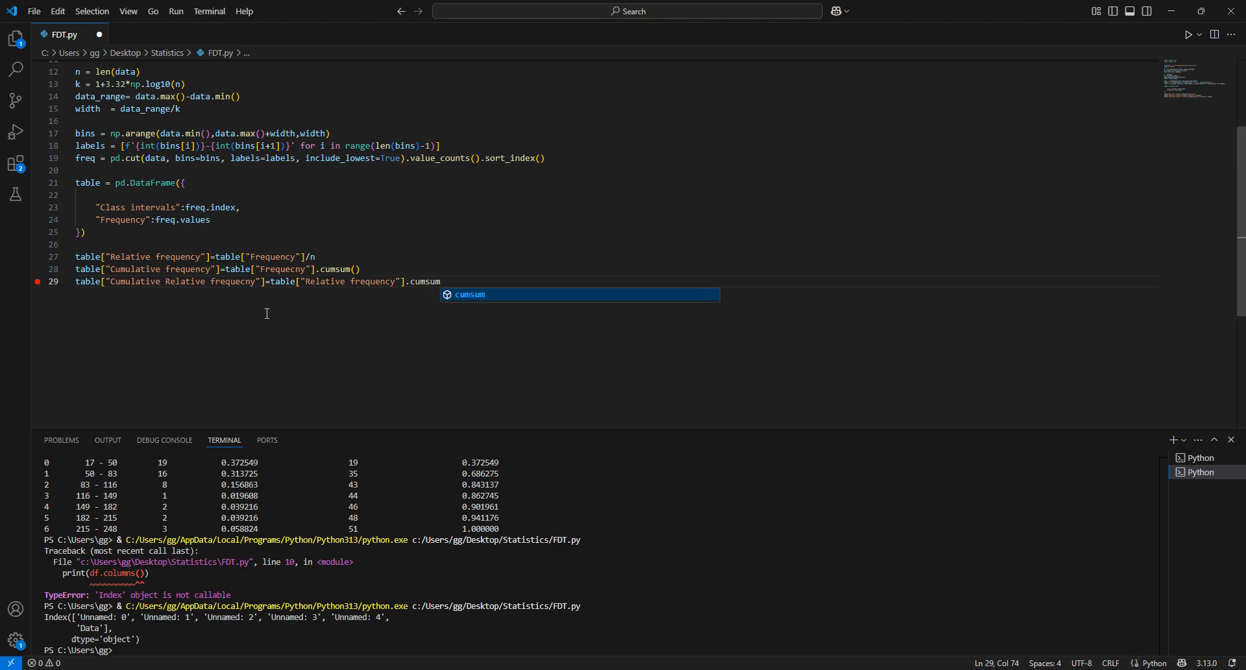
pyautogui.write('()')
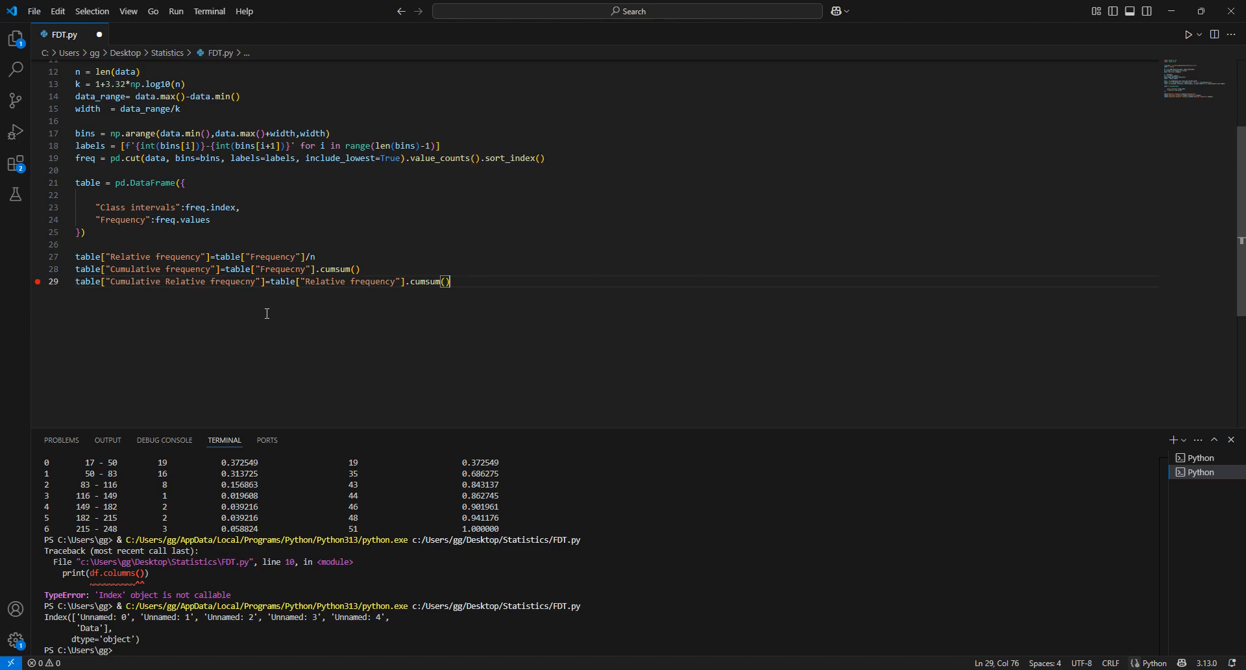
# Leave line 30 blank and write print(table) on line 31
pyautogui.press('Return')
pyautogui.press('Return')
pyautogui.write('pri')
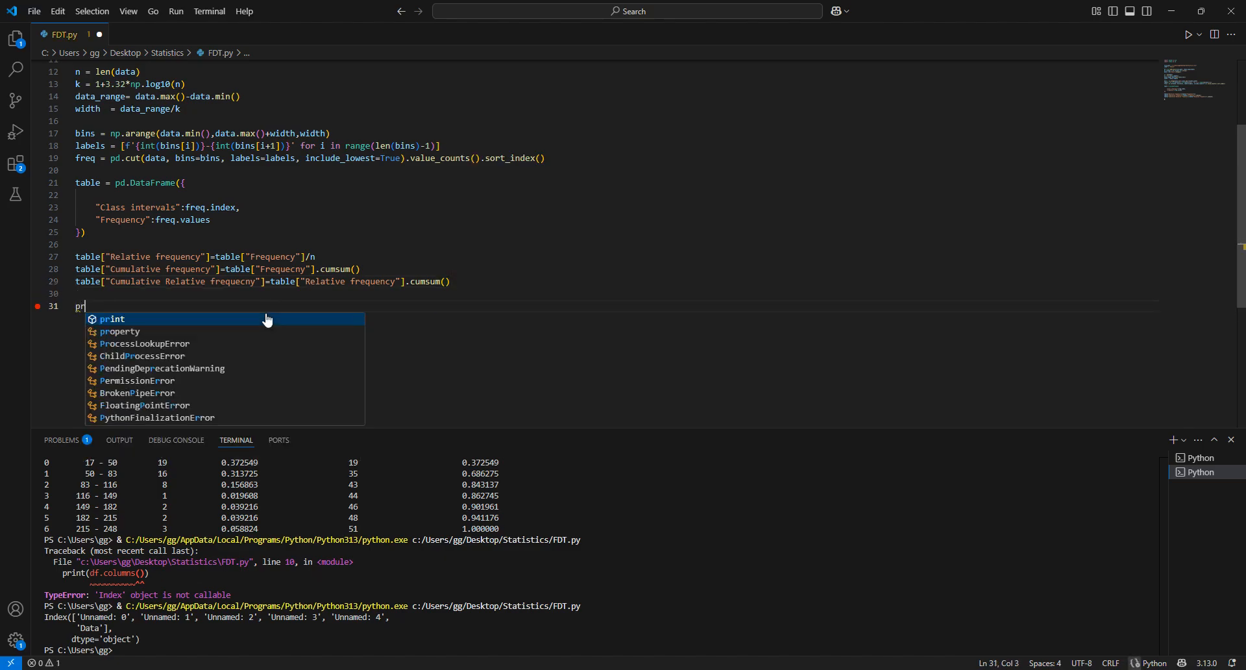
pyautogui.press('Tab')
pyautogui.write('(tabl')
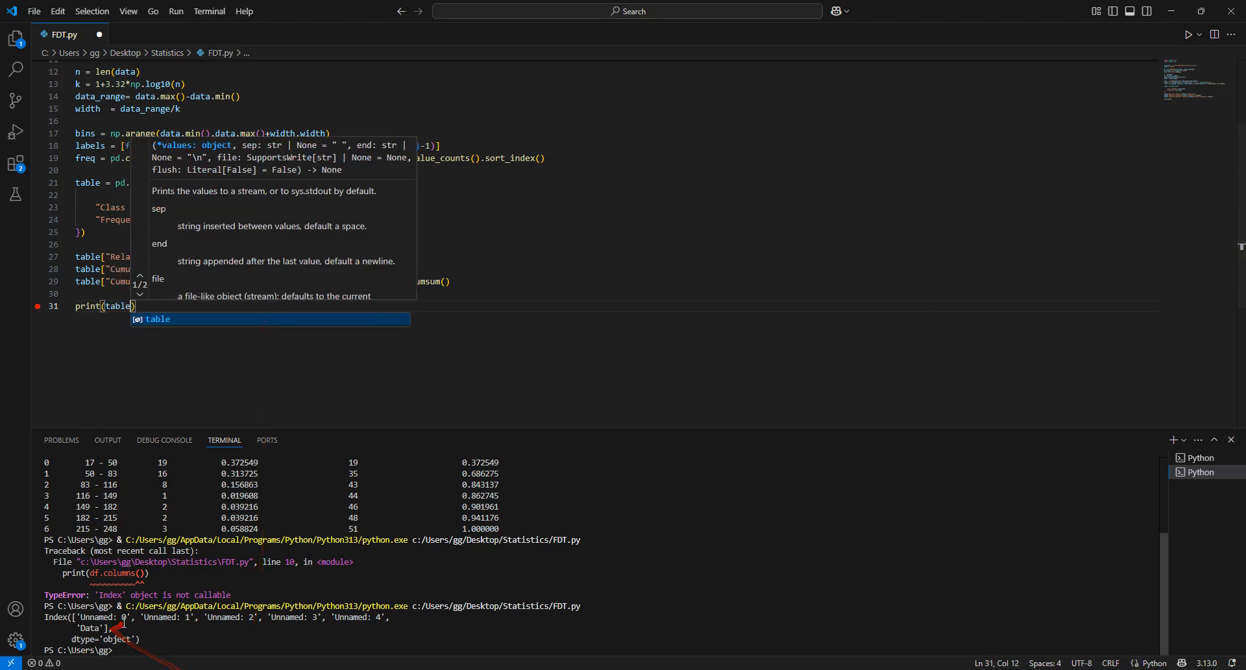
pyautogui.press('Tab')
# Clear the terminal with cls and run FDT.py to print the frequency table
pyautogui.click(175, 652)
pyautogui.write('cls')
pyautogui.press('Return')
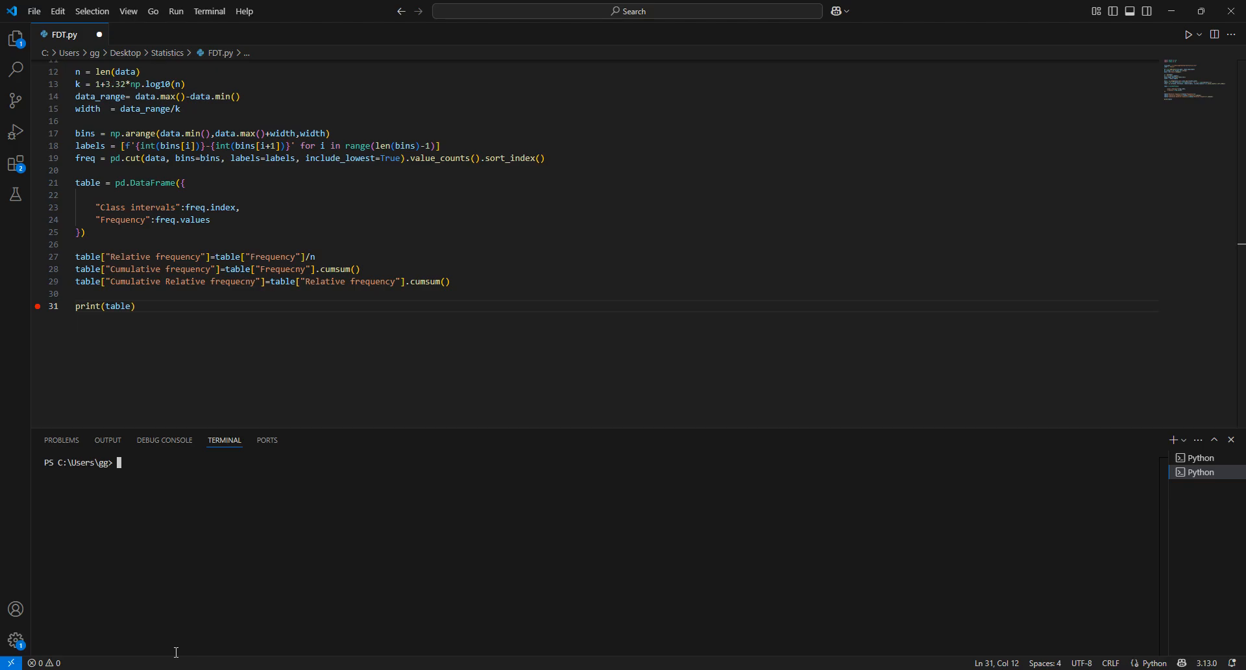
pyautogui.click(1189, 35)
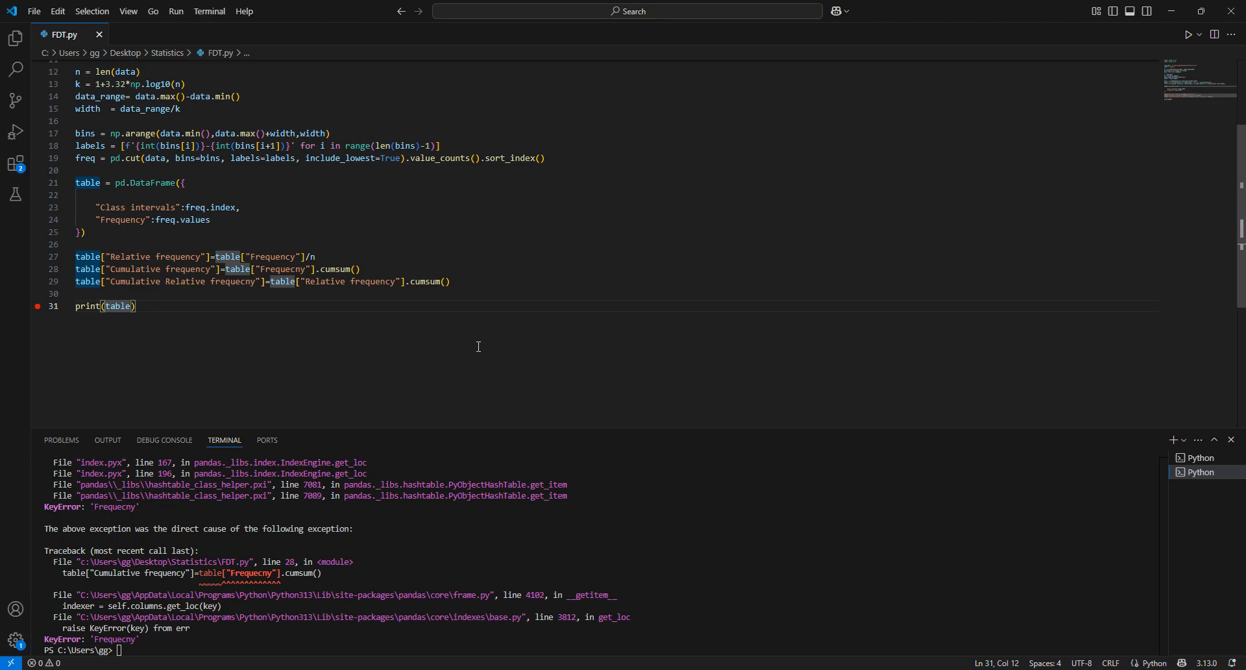
# Correct the misspelled column key on line 28 to "Frequency" in the cumulative frequency assignment
pyautogui.click(301, 269)
pyautogui.press('BackSpace')
pyautogui.press('BackSpace')
pyautogui.write('nc')
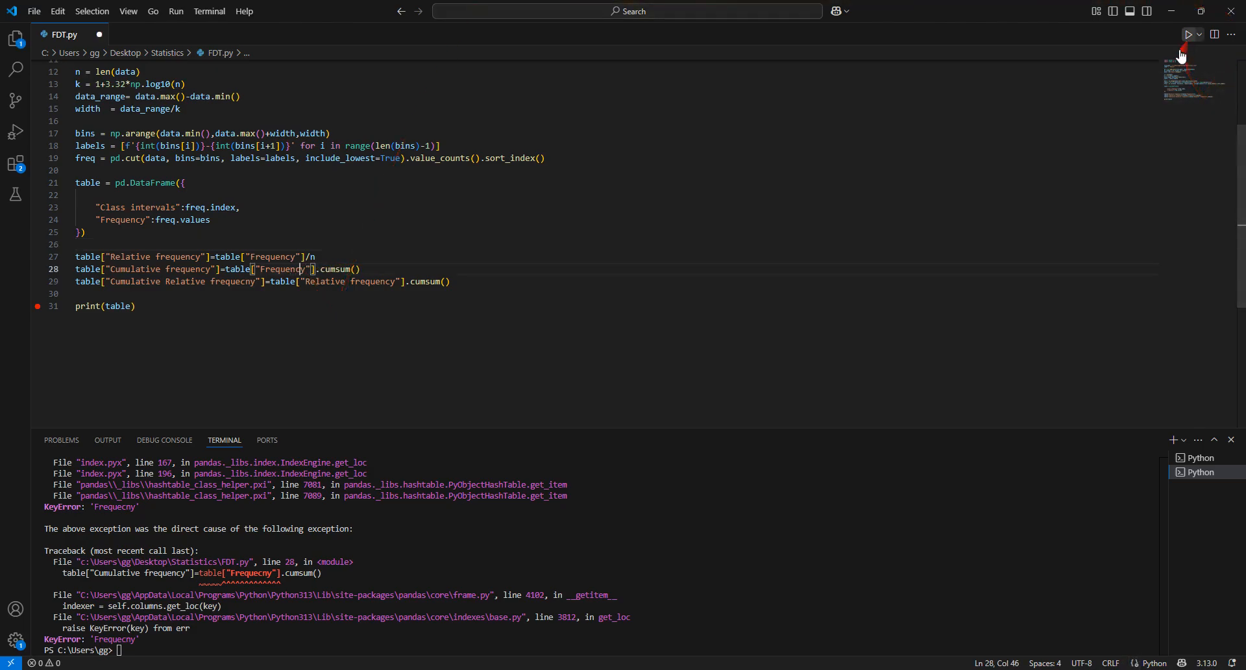
# Clear the terminal with cls and rerun the corrected FDT.py script
pyautogui.click(277, 631)
pyautogui.write('cls')
pyautogui.press('Return')
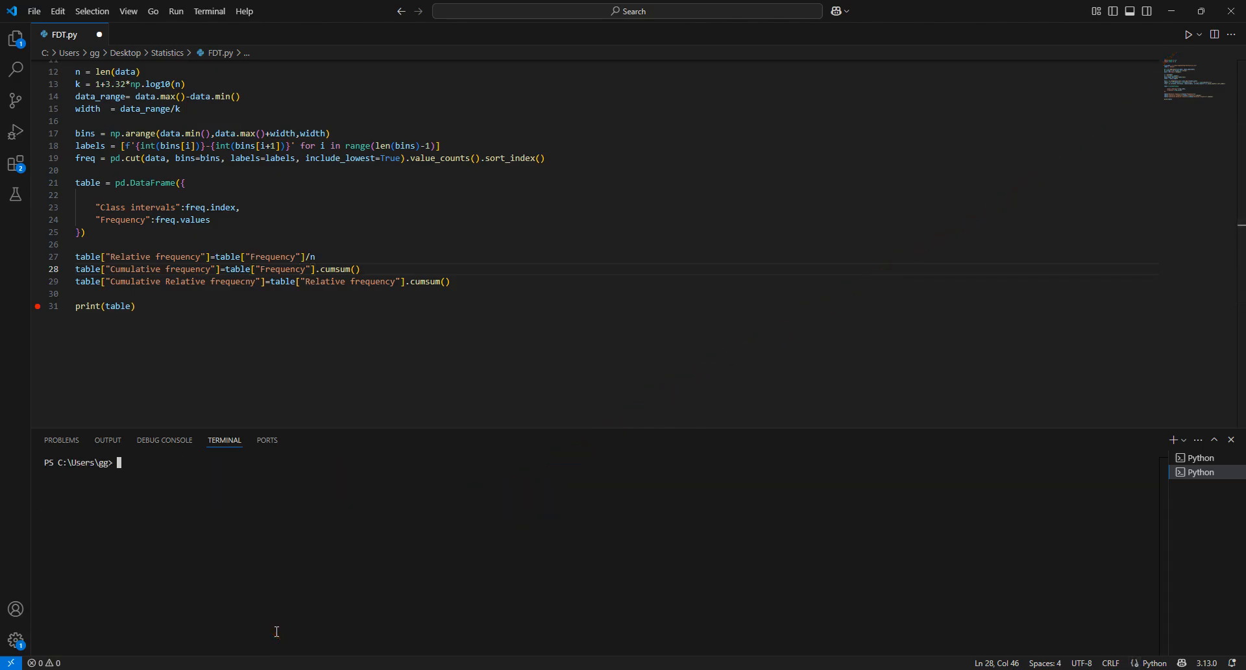
pyautogui.click(1188, 34)
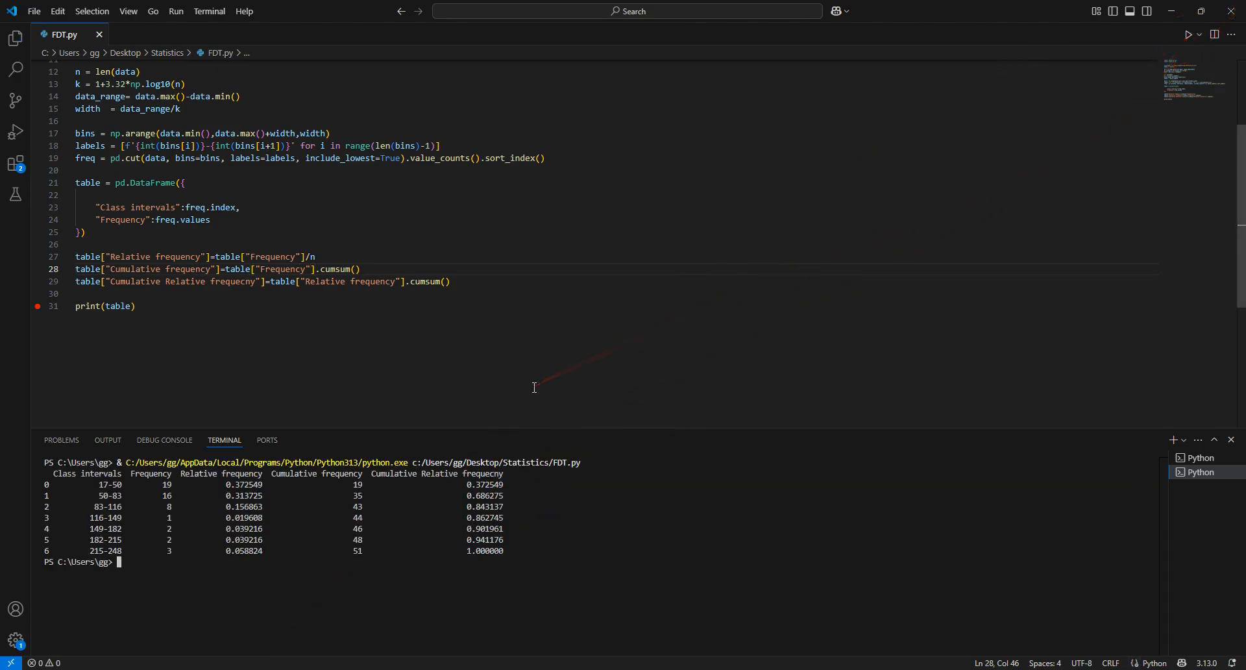